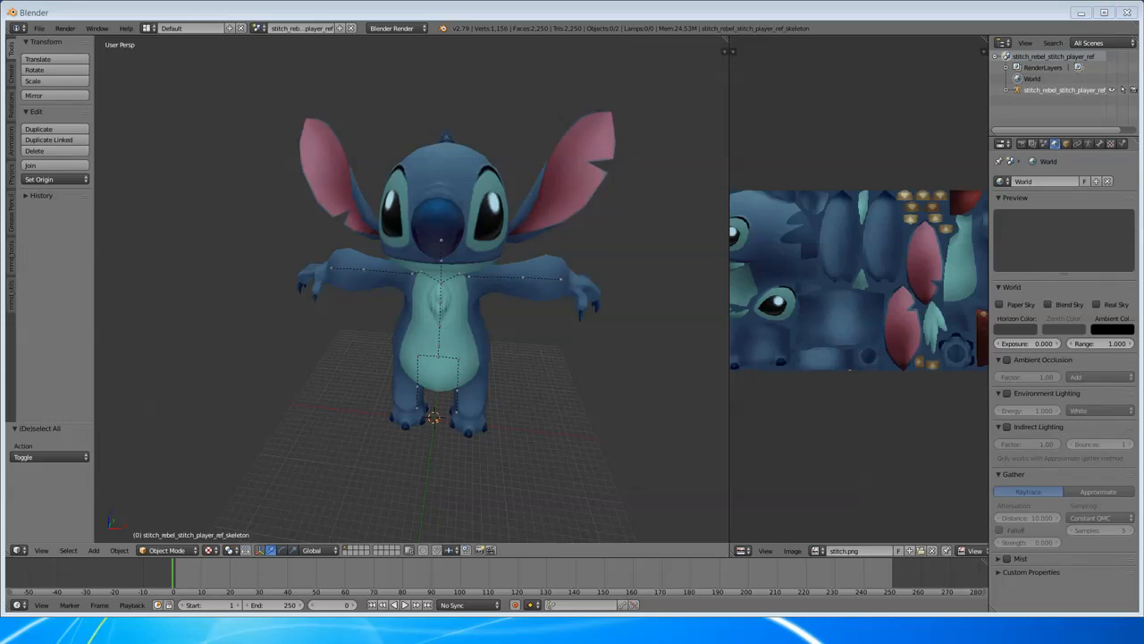
# Step: View the Imgur reference image of the rigged Stitch in the browser, return to Blender and inspect the imported model
pyautogui.hotkey('alt', 'Tab')
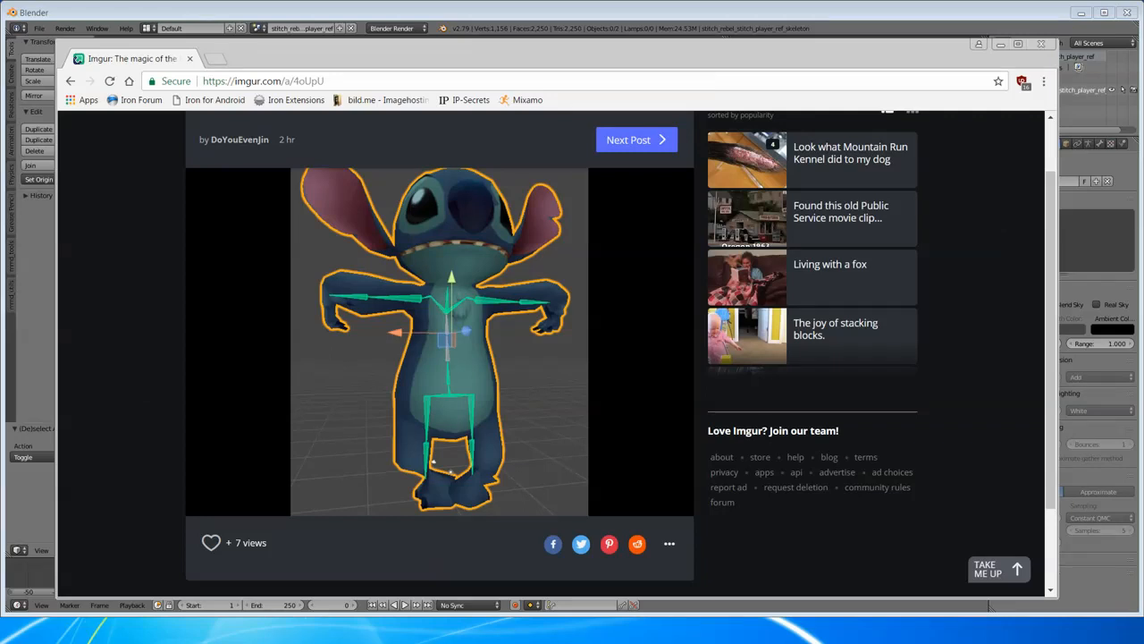
pyautogui.click(989, 607)
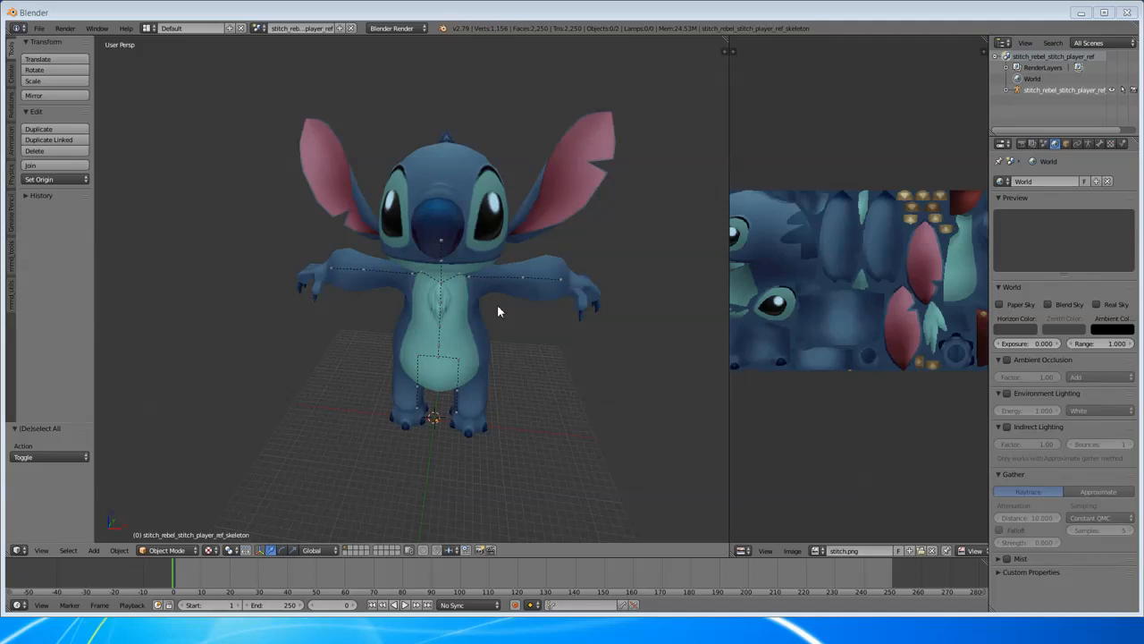
pyautogui.moveTo(498, 311)
pyautogui.mouseDown(button='middle')
pyautogui.moveTo(518, 332)
pyautogui.moveTo(602, 321)
pyautogui.moveTo(614, 335)
pyautogui.moveTo(647, 331)
pyautogui.moveTo(511, 317)
pyautogui.moveTo(468, 273)
pyautogui.moveTo(395, 265)
pyautogui.moveTo(511, 288)
pyautogui.moveTo(502, 300)
pyautogui.mouseUp(button='middle')
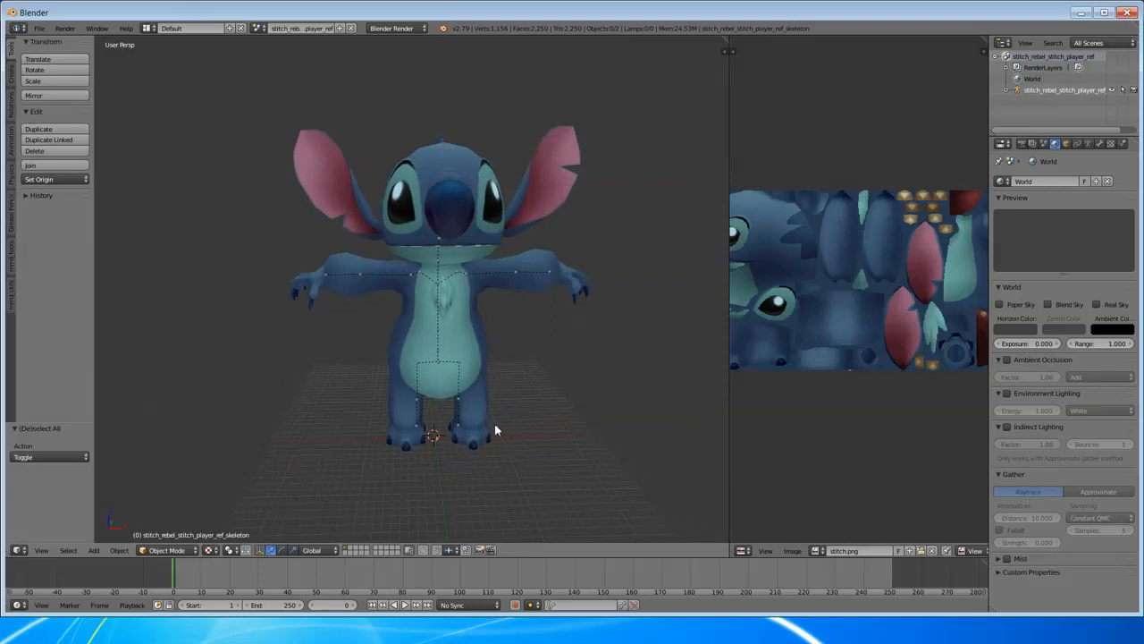
pyautogui.moveTo(496, 431)
pyautogui.mouseDown(button='middle')
pyautogui.moveTo(557, 439)
pyautogui.moveTo(488, 432)
pyautogui.mouseUp(button='middle')
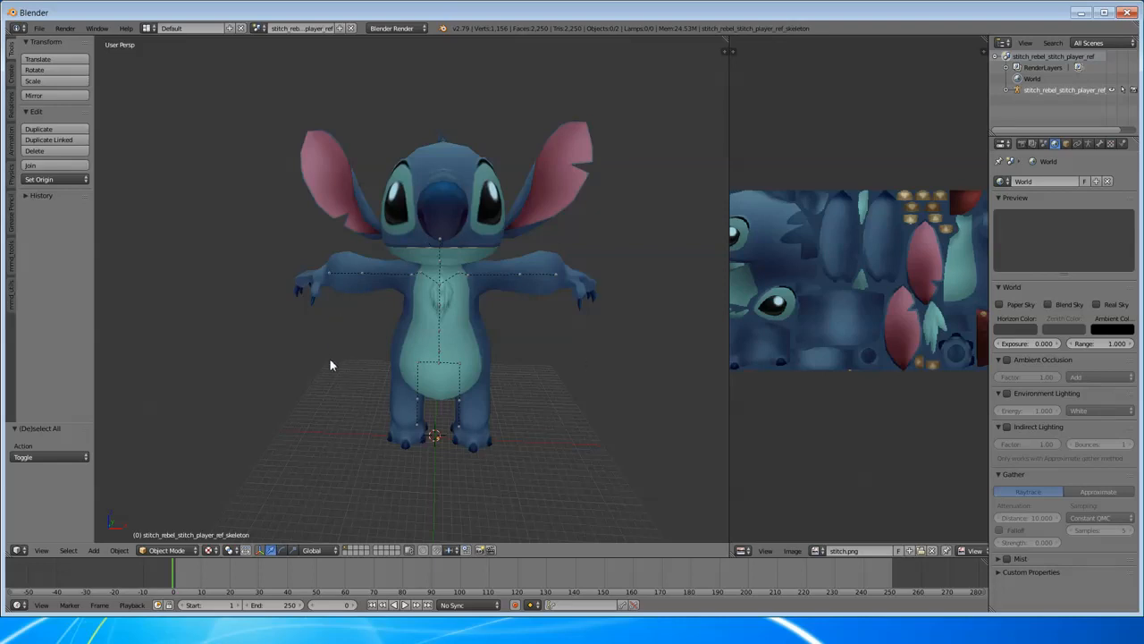
# Step: Open Mixamo in a new browser tab, turn the previewed Stitch character to face the front, and return to Blender
pyautogui.click(215, 632)
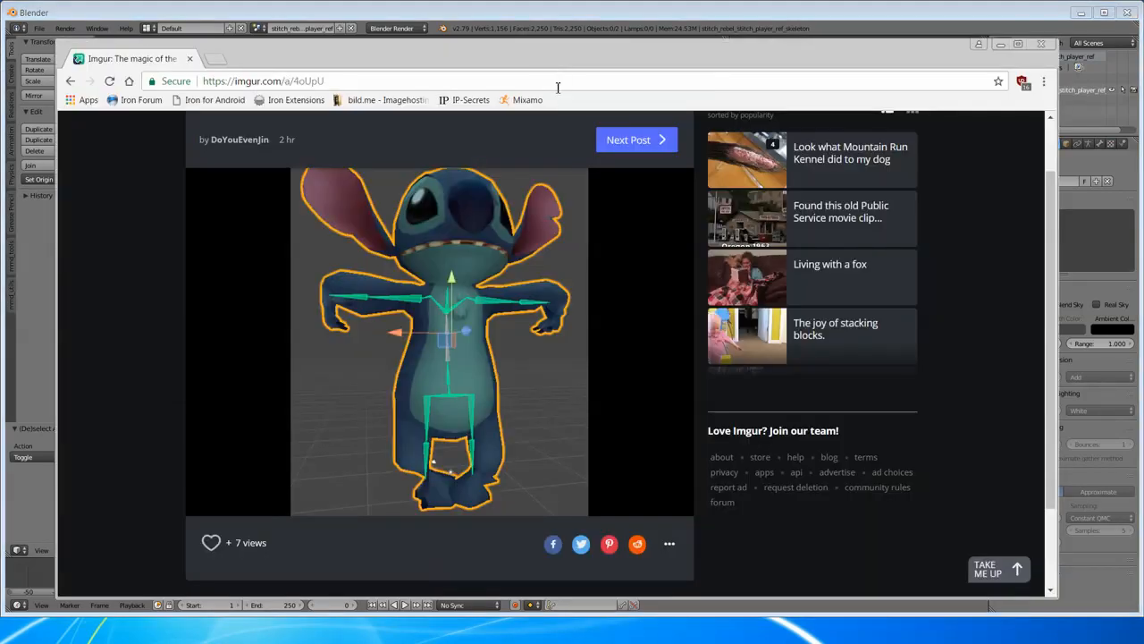
pyautogui.middleClick(527, 100)
pyautogui.click(259, 58)
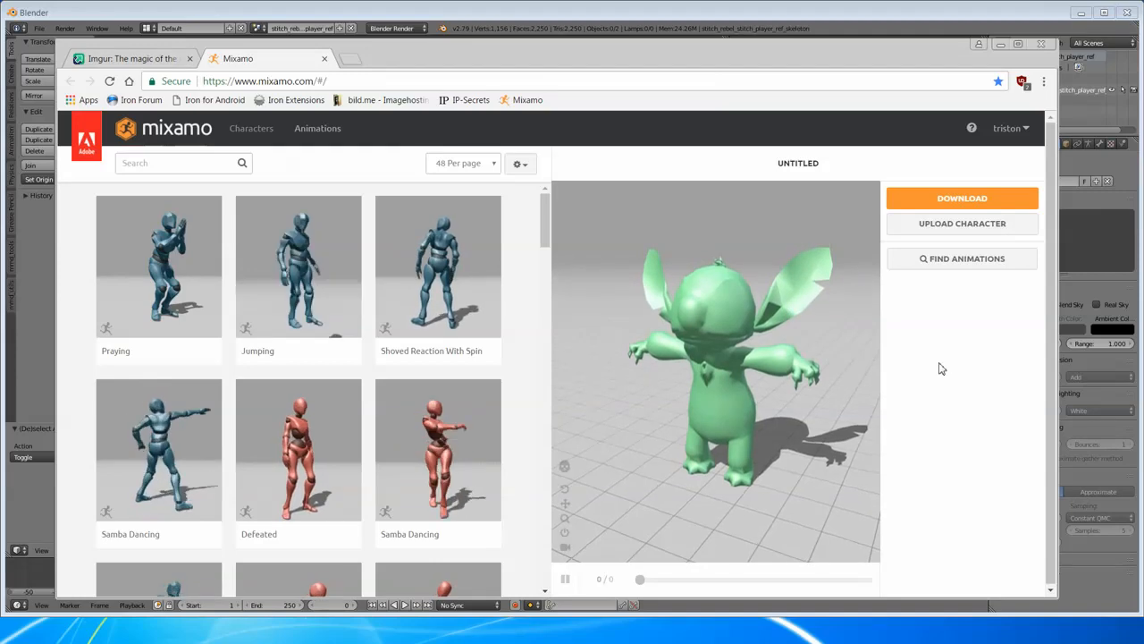
pyautogui.moveTo(764, 389); pyautogui.dragTo(793, 389)
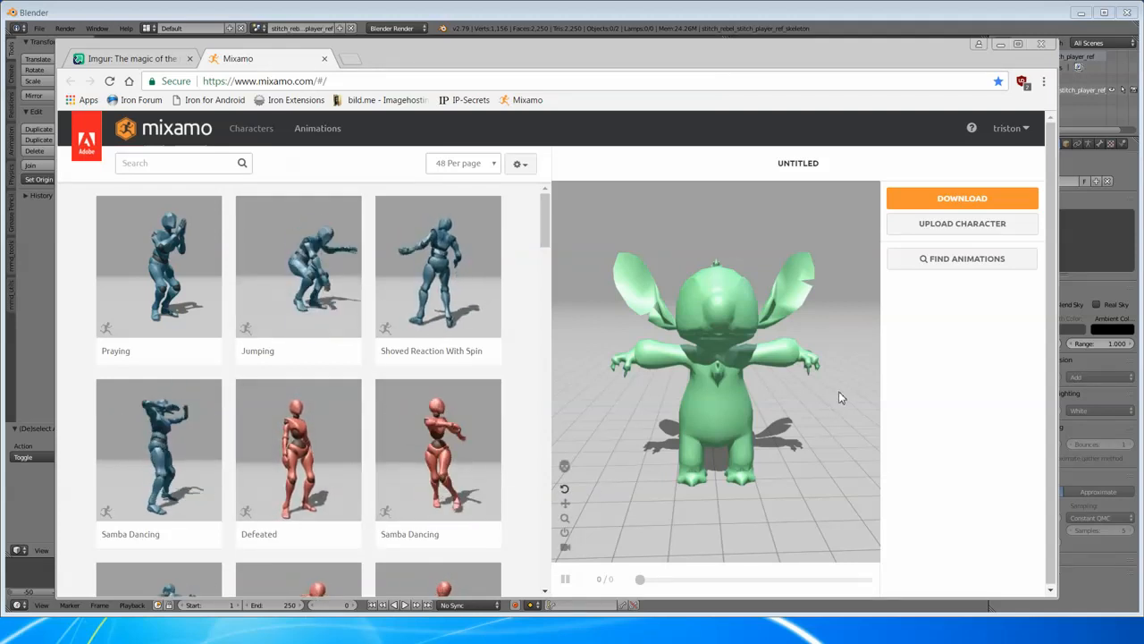
pyautogui.click(999, 44)
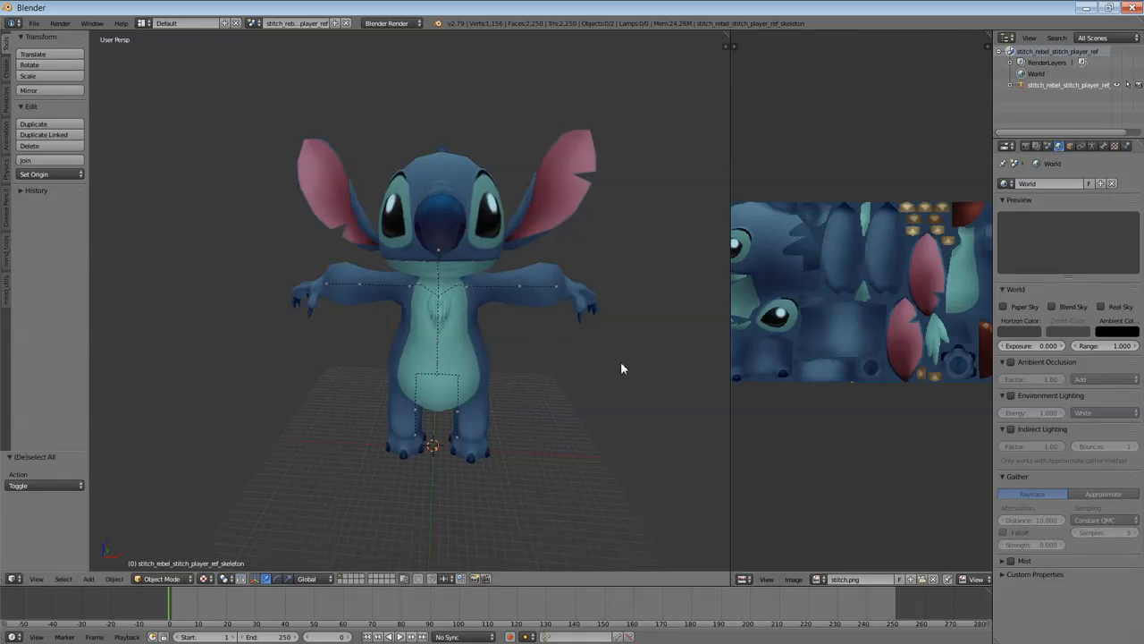
# Step: Delete the existing skeleton armature from the Stitch model
pyautogui.rightClick(517, 288)
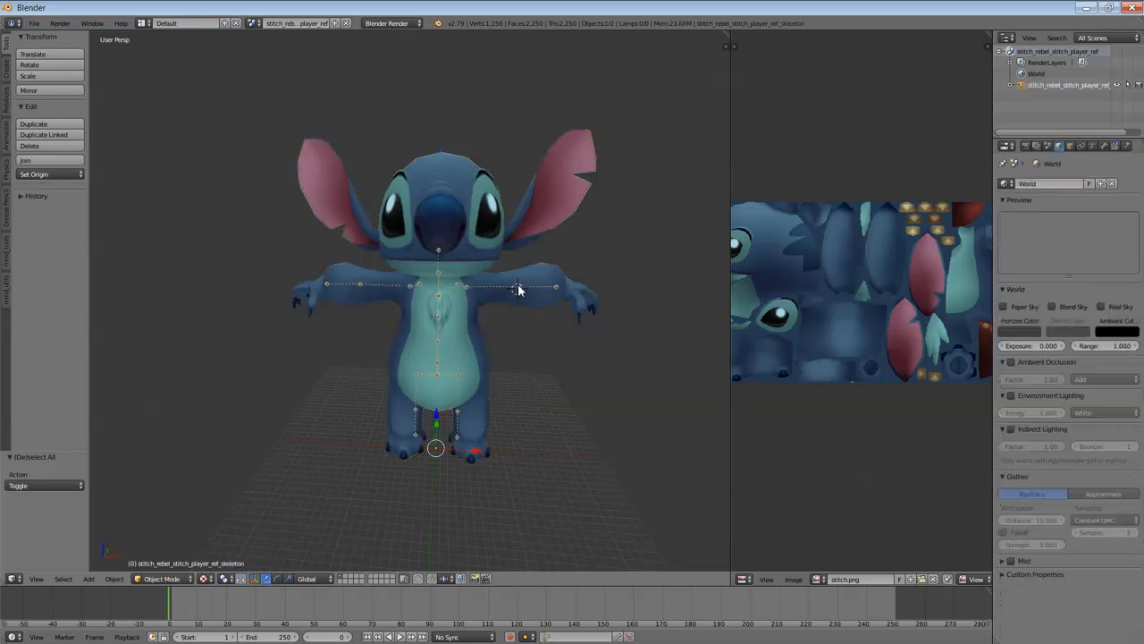
pyautogui.press('x')
pyautogui.click(532, 376)
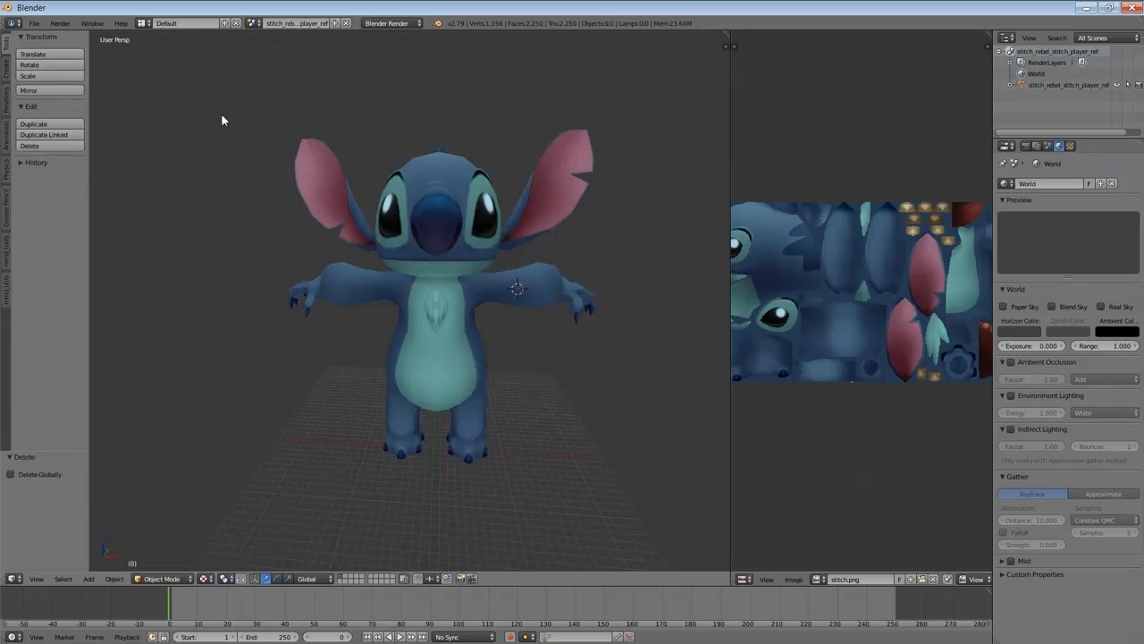
# Step: Export the Stitch model as the FBX file untitled.fbx to the Desktop folder
pyautogui.click(33, 23)
pyautogui.moveTo(68, 248)
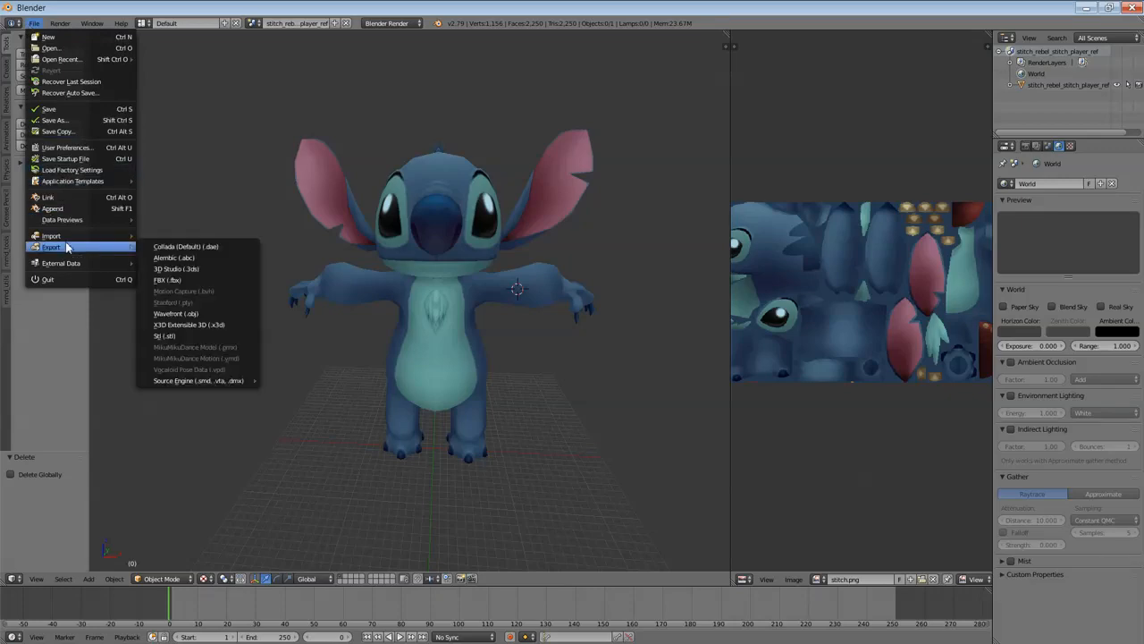
pyautogui.click(174, 279)
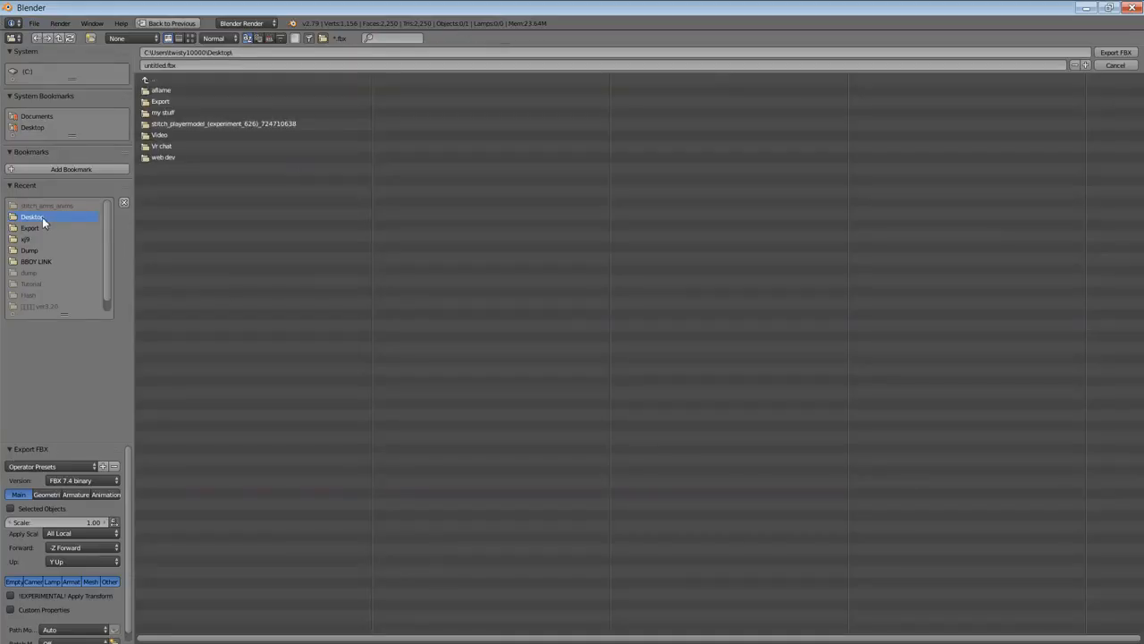
pyautogui.click(1116, 52)
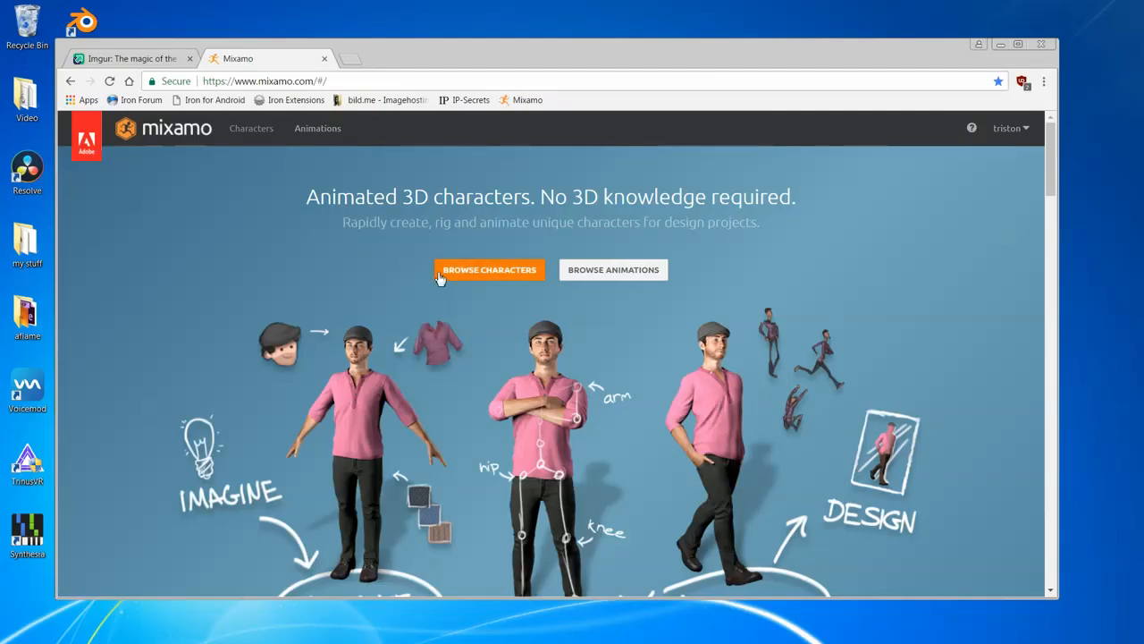
# Step: Switch to Mixamo in the browser and upload untitled.fbx from the desktop as a new character
pyautogui.click(444, 274)
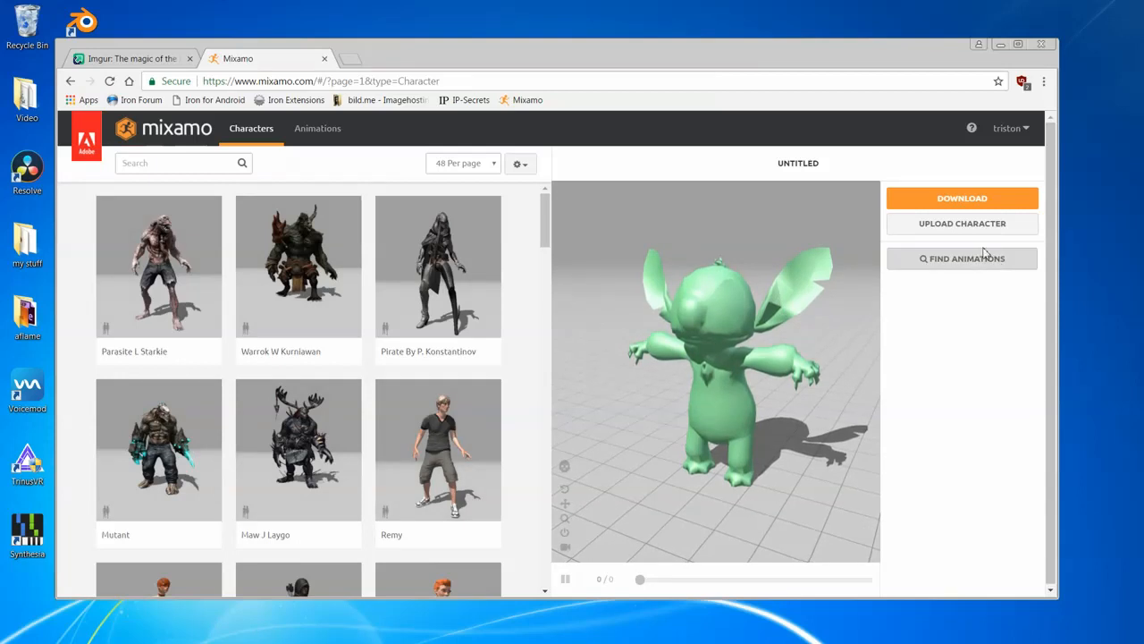
pyautogui.click(979, 228)
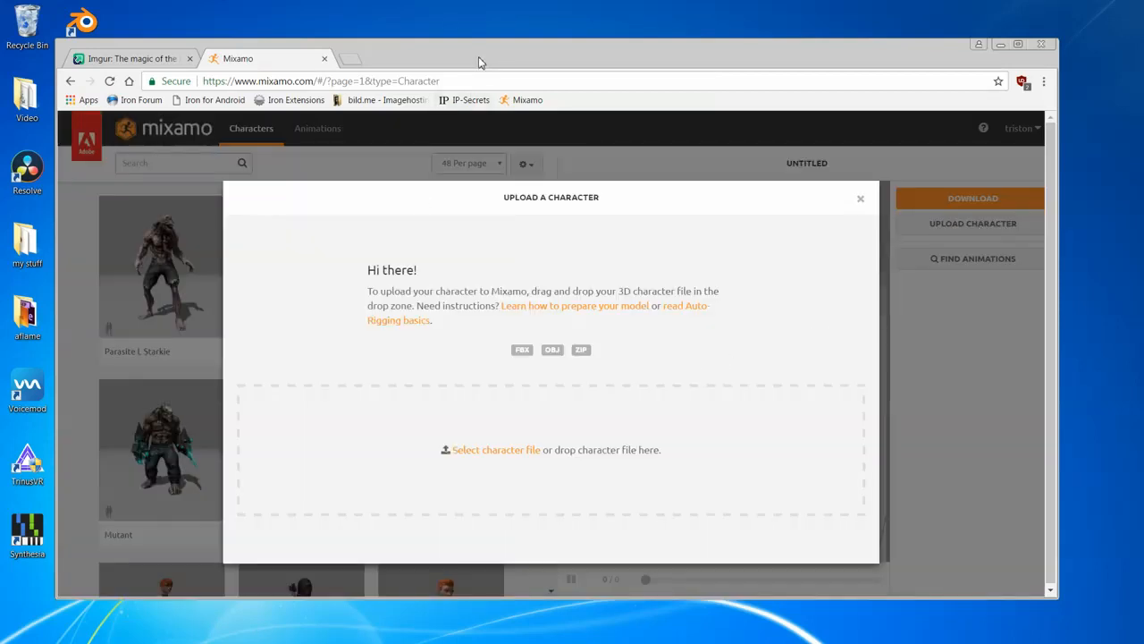
pyautogui.moveTo(482, 58); pyautogui.dragTo(601, 56)
pyautogui.moveTo(65, 247); pyautogui.dragTo(569, 439)
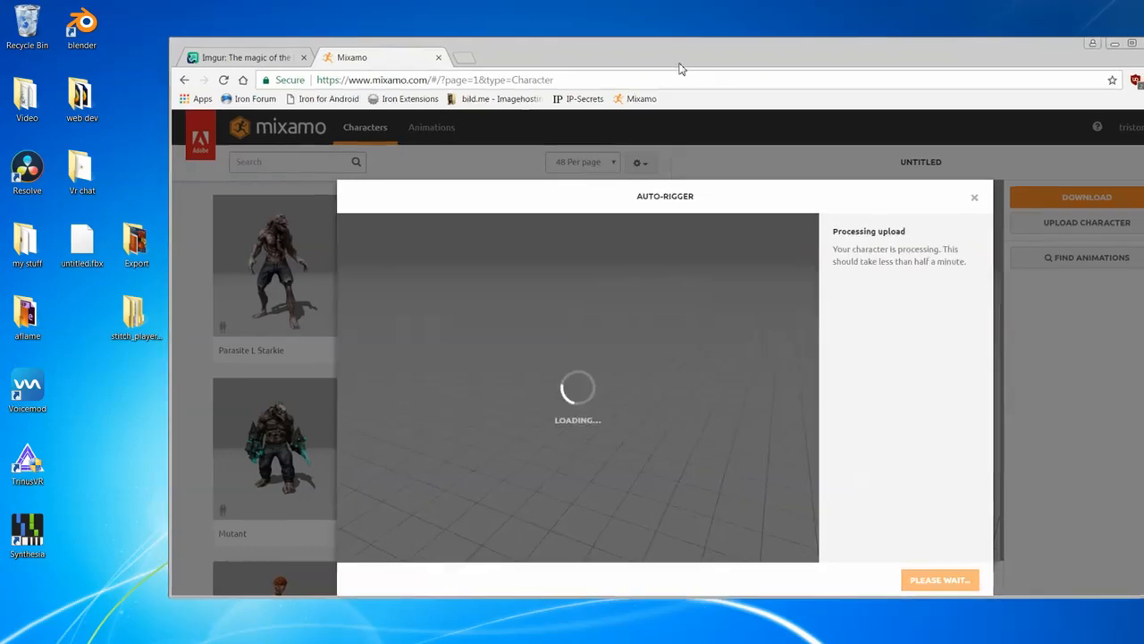
pyautogui.moveTo(677, 60); pyautogui.dragTo(561, 2)
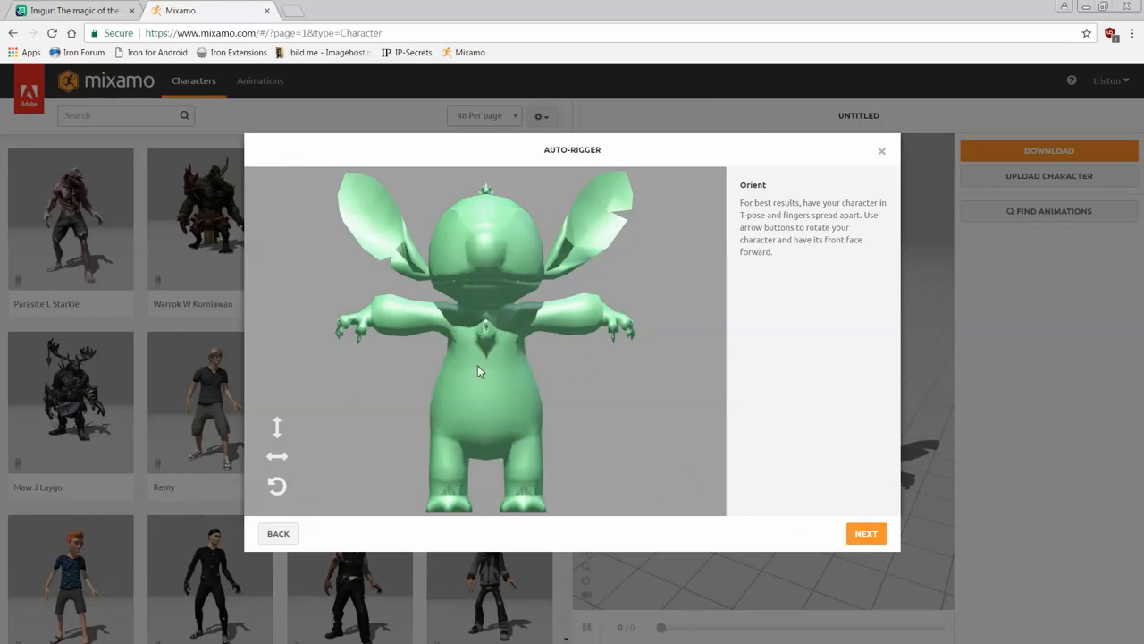
# Step: Try out X-axis and Y-axis rotations of the character in the Auto-Rigger and bring it back to facing forward
pyautogui.click(281, 458)
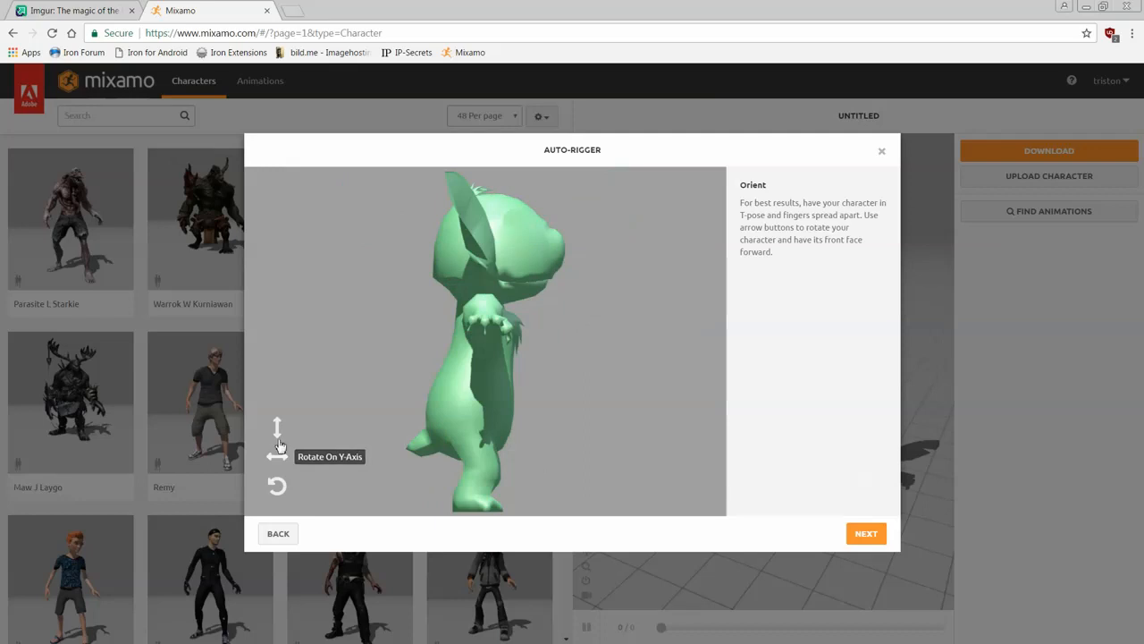
pyautogui.click(278, 438)
pyautogui.click(278, 435)
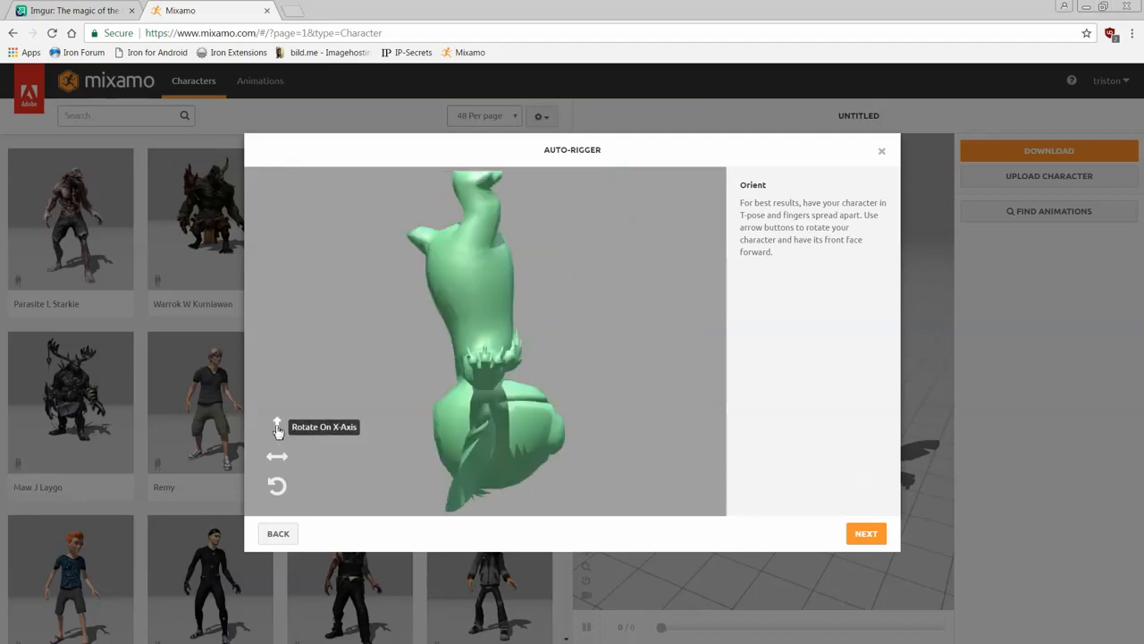
pyautogui.click(278, 431)
pyautogui.click(277, 456)
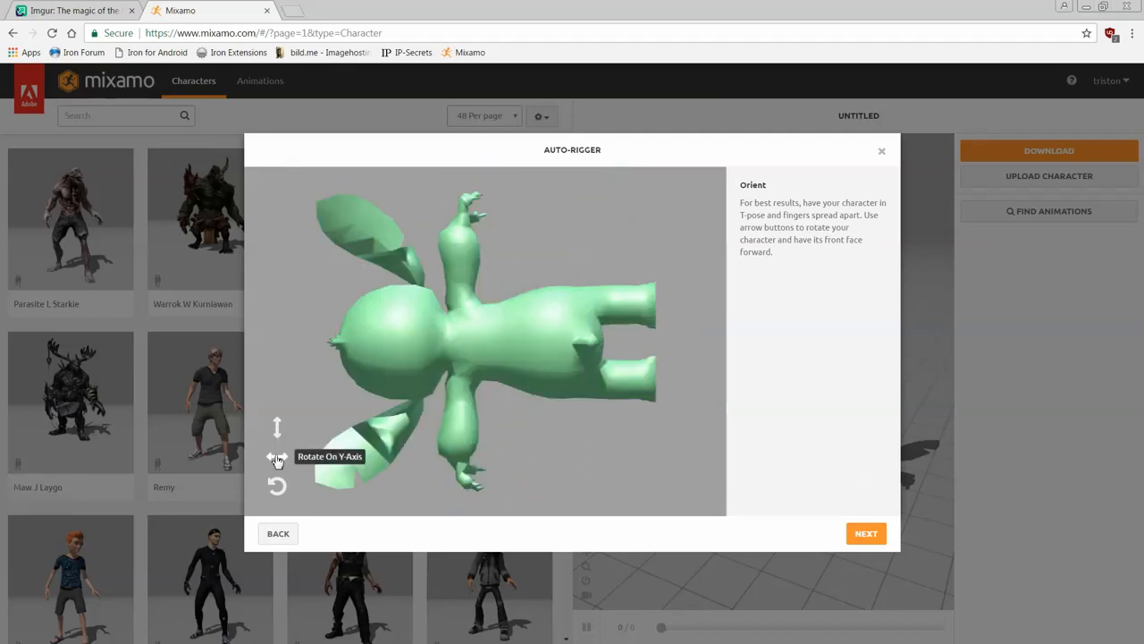
pyautogui.click(277, 457)
pyautogui.click(278, 428)
pyautogui.click(277, 428)
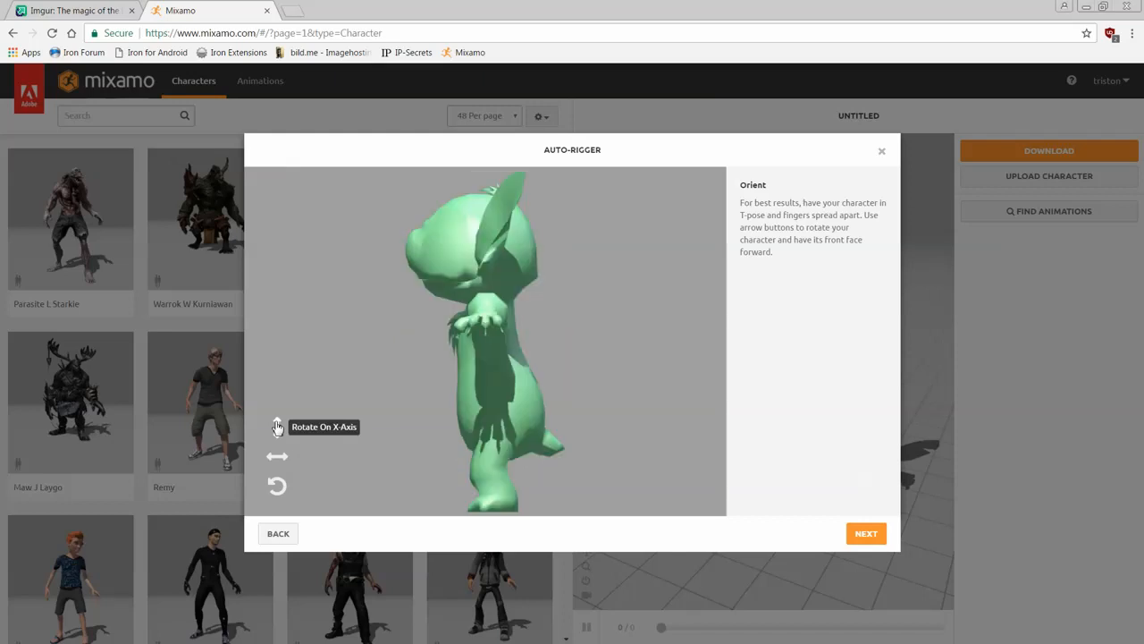
pyautogui.click(277, 457)
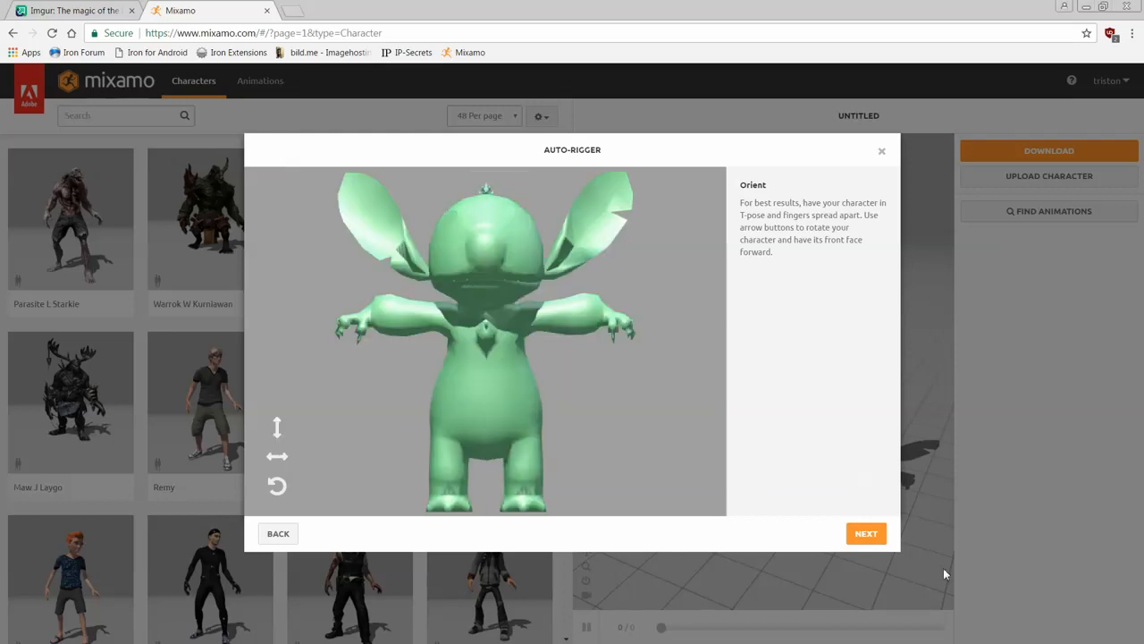
# Step: Accept the character's orientation and place the chin, wrist, elbow, knee and groin markers on Stitch using symmetry
pyautogui.click(860, 536)
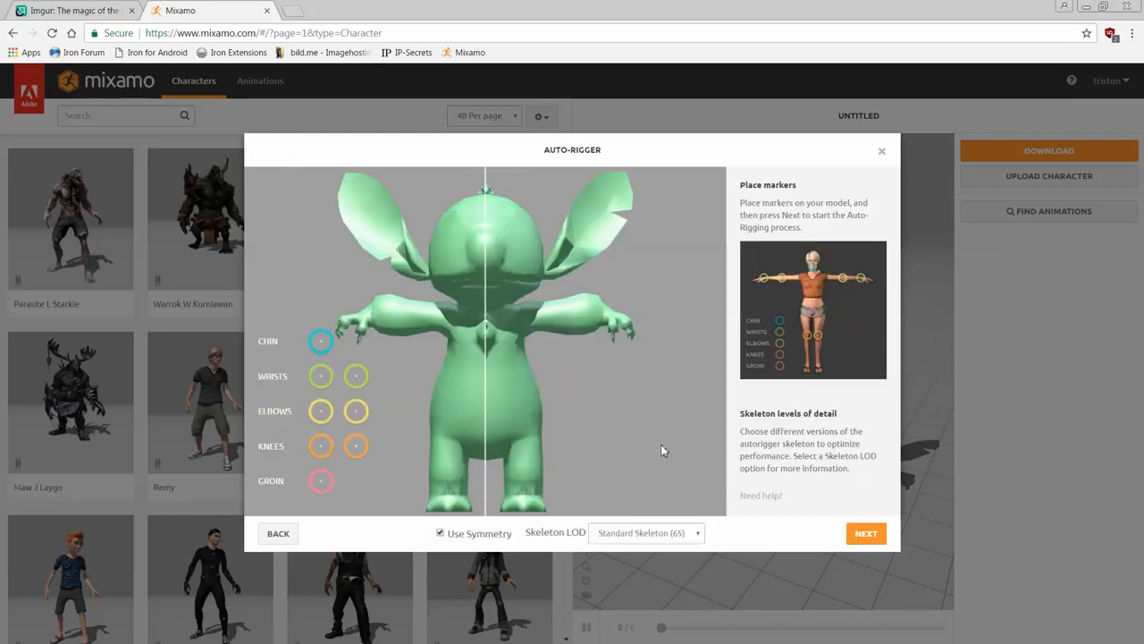
pyautogui.moveTo(357, 338)
pyautogui.mouseDown()
pyautogui.moveTo(468, 317)
pyautogui.moveTo(486, 289)
pyautogui.mouseUp()
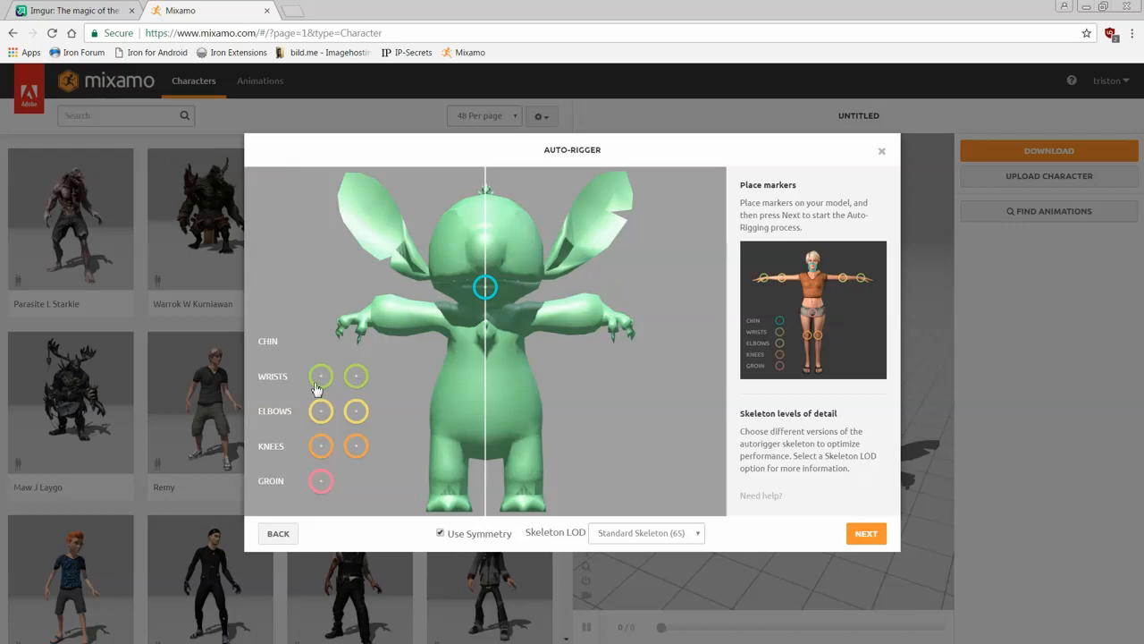
pyautogui.moveTo(321, 376); pyautogui.dragTo(376, 324)
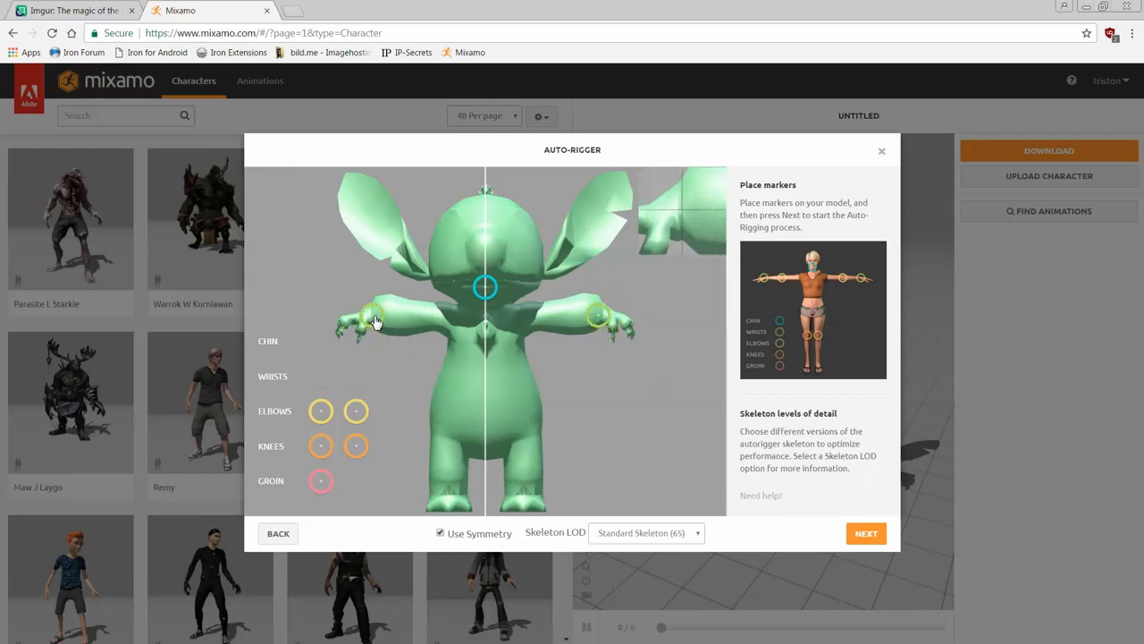
pyautogui.moveTo(321, 411)
pyautogui.mouseDown()
pyautogui.moveTo(405, 351)
pyautogui.moveTo(457, 332)
pyautogui.moveTo(432, 324)
pyautogui.mouseUp()
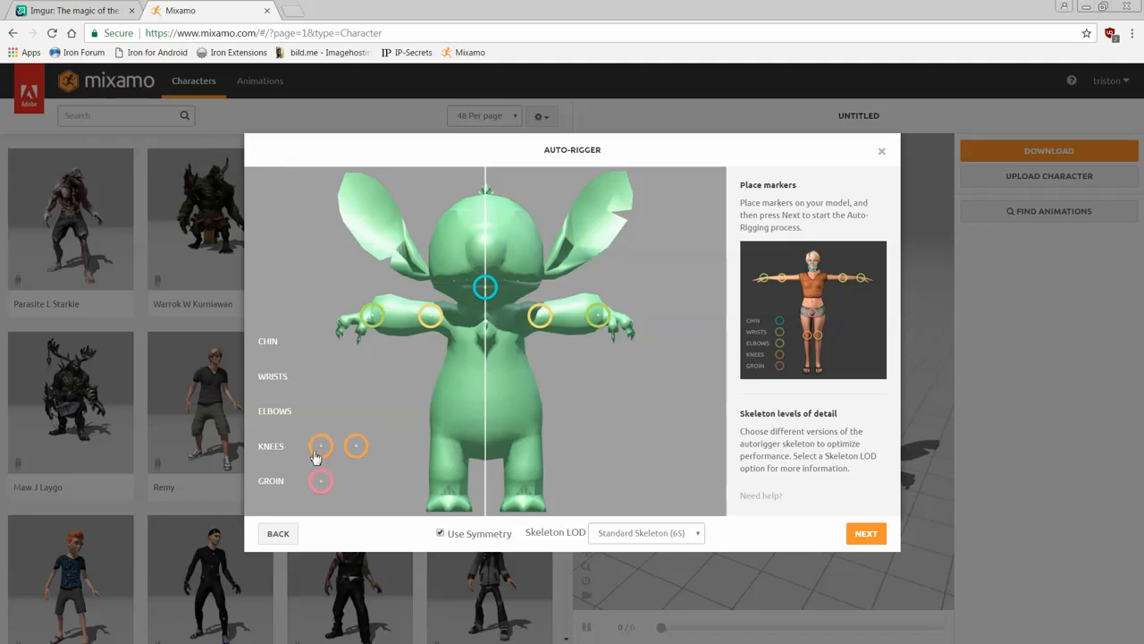
pyautogui.moveTo(318, 450)
pyautogui.mouseDown()
pyautogui.moveTo(400, 442)
pyautogui.moveTo(456, 482)
pyautogui.moveTo(449, 474)
pyautogui.mouseUp()
pyautogui.moveTo(324, 481); pyautogui.dragTo(488, 443)
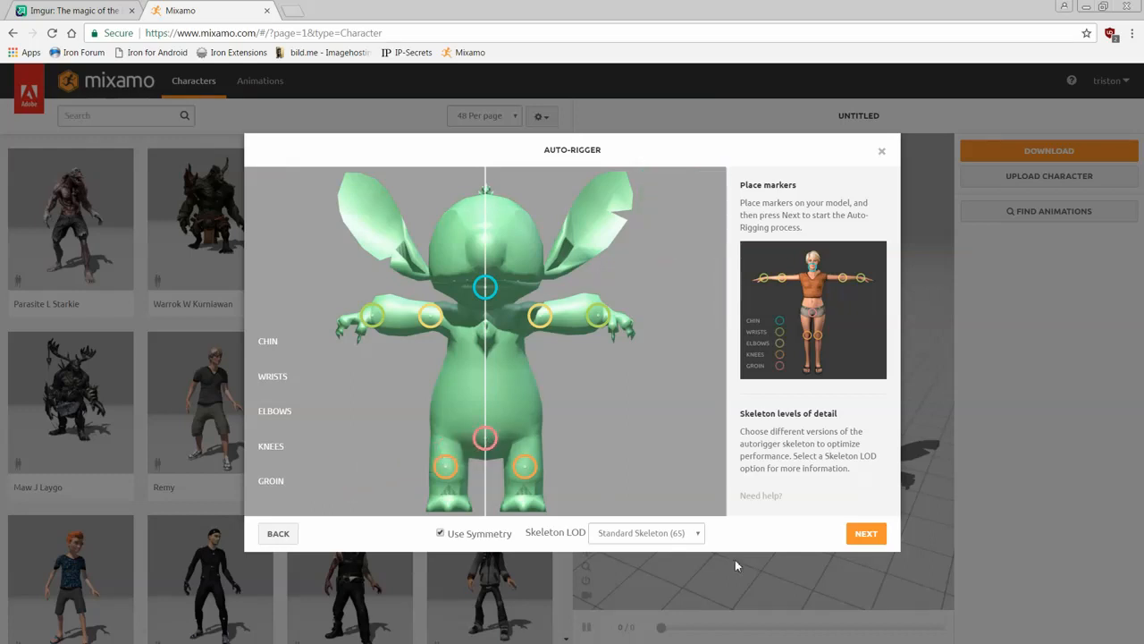
# Step: Run the auto-rigging, accept the result and proceed with Stitch as the new character
pyautogui.click(864, 536)
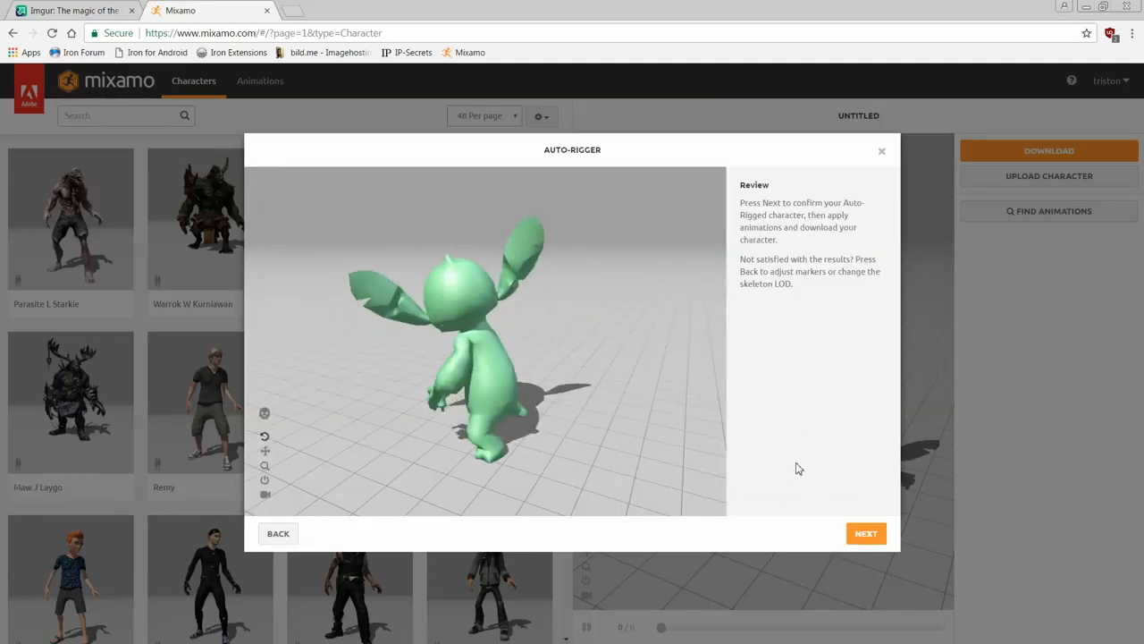
pyautogui.click(867, 537)
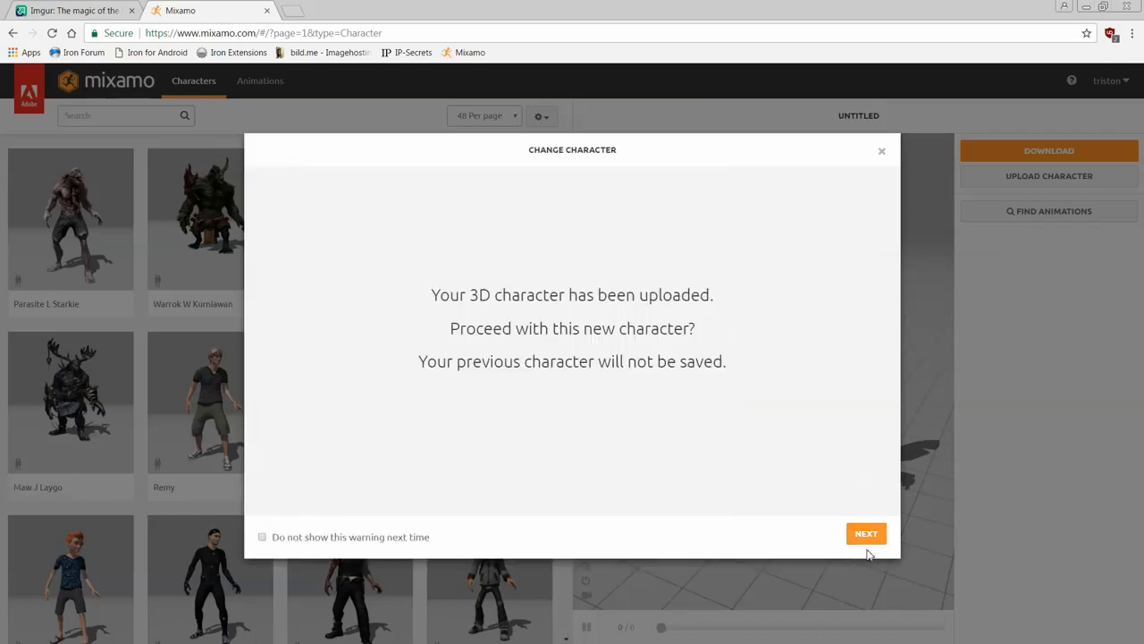
pyautogui.click(863, 535)
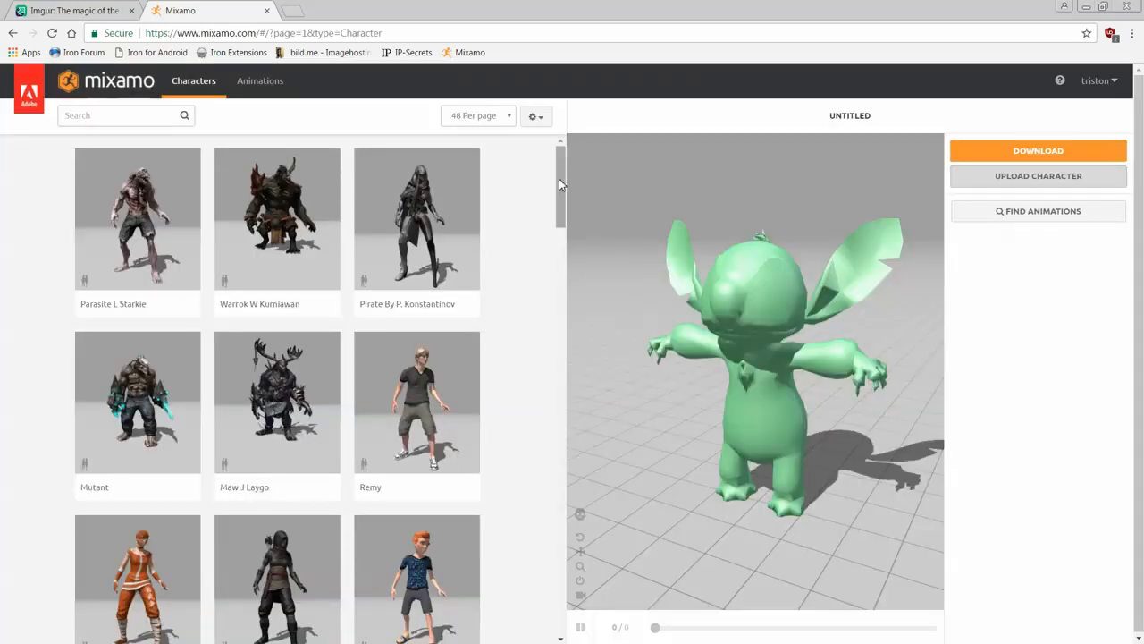
# Step: Browse the Mixamo animations, search for "walking" and apply the first Walking animation to the Stitch character
pyautogui.moveTo(559, 178)
pyautogui.mouseDown()
pyautogui.moveTo(551, 286)
pyautogui.moveTo(560, 156)
pyautogui.mouseUp()
pyautogui.click(282, 89)
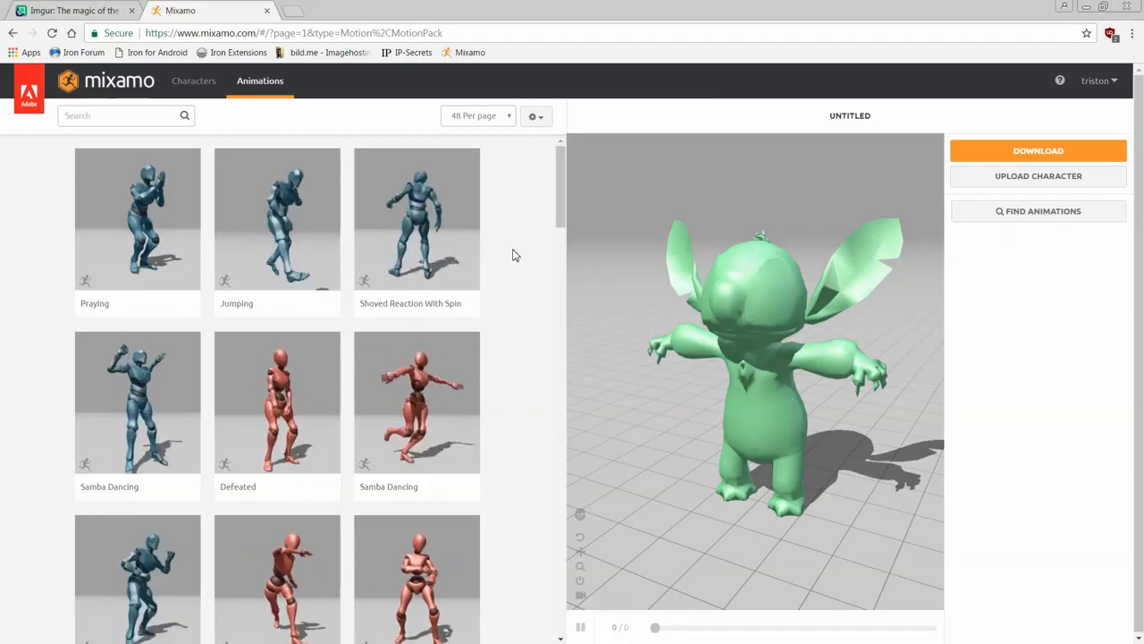
pyautogui.scroll(-5, 551, 268)
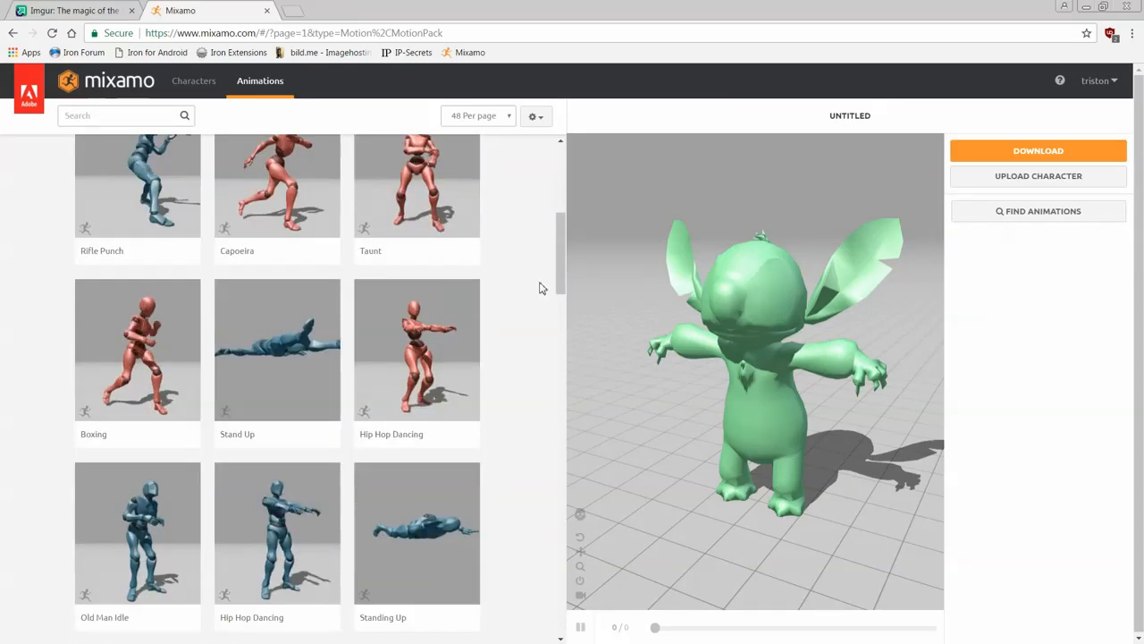
pyautogui.scroll(-2, 540, 288)
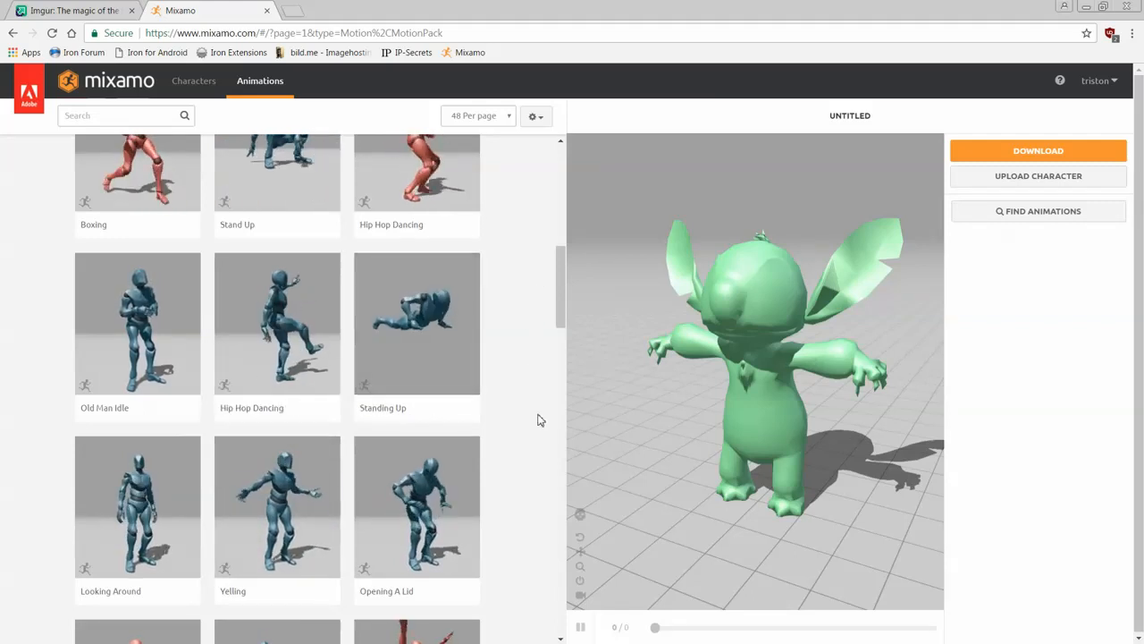
pyautogui.scroll(-2, 540, 418)
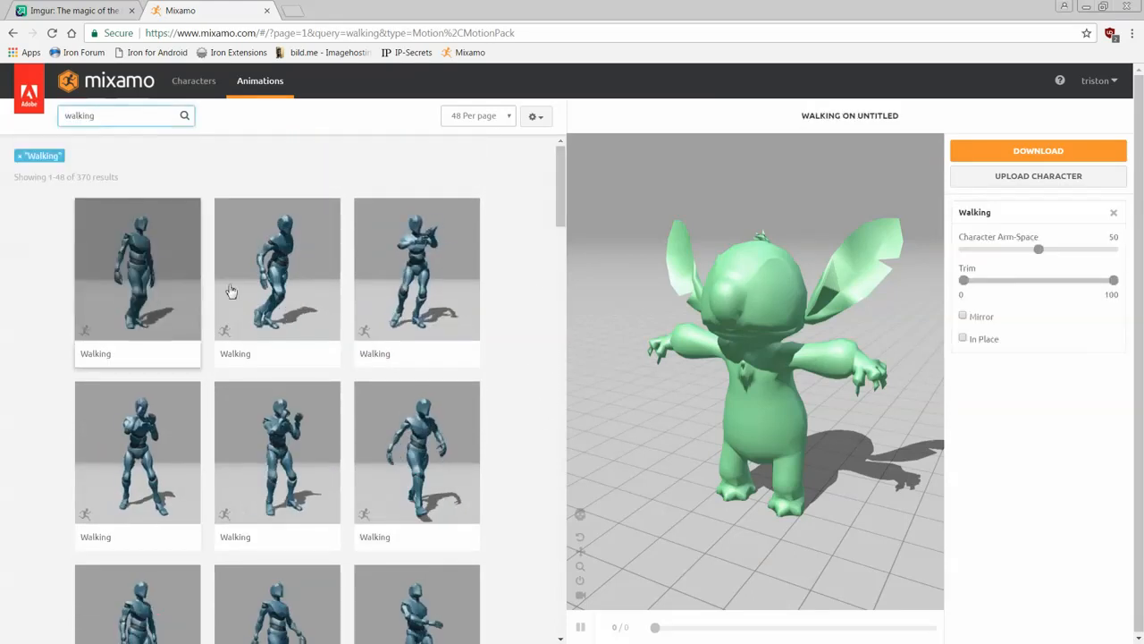
pyautogui.click(230, 289)
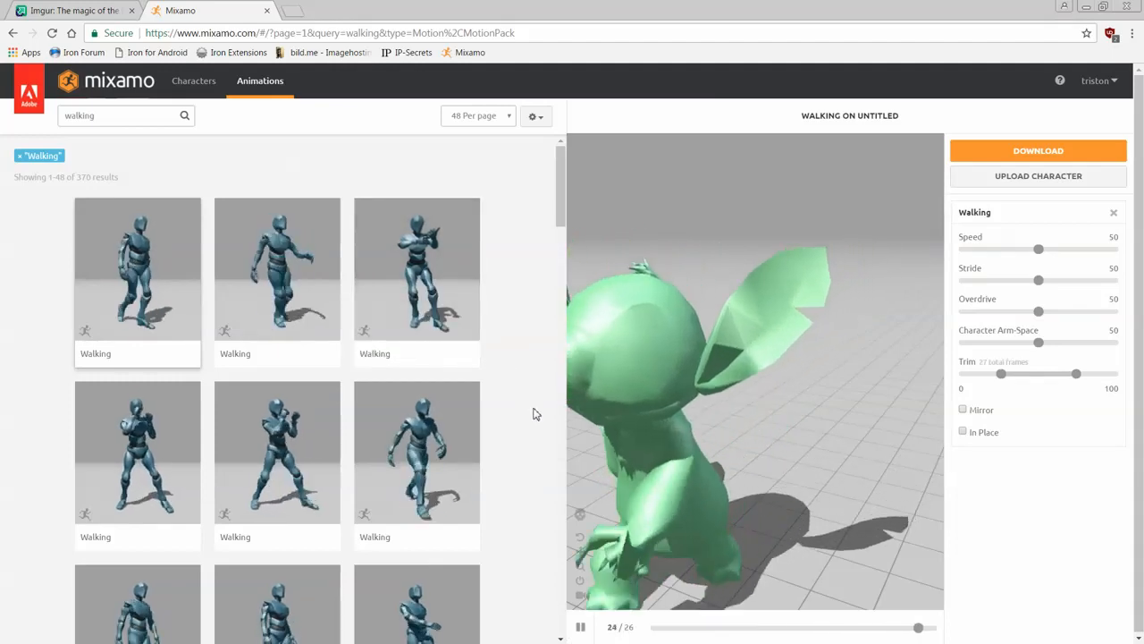
# Step: Examine the Walking animation playing on Stitch from different distances and angles
pyautogui.scroll(-2, 534, 414)
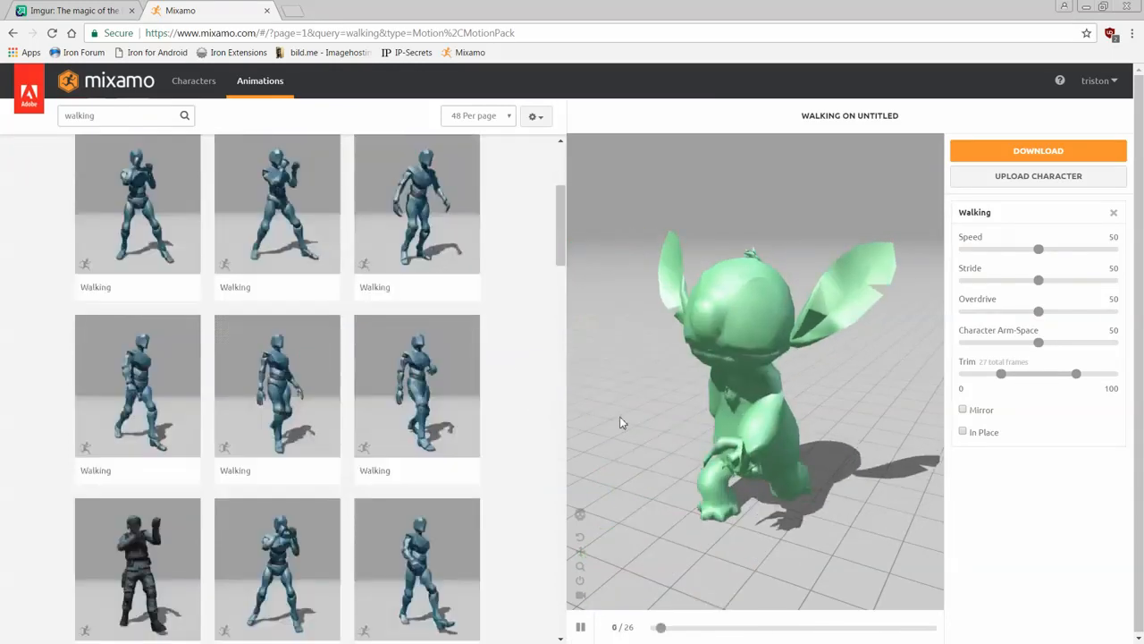
pyautogui.scroll(1, 505, 401)
pyautogui.scroll(1, 507, 401)
pyautogui.scroll(-2, 725, 416)
pyautogui.moveTo(726, 433); pyautogui.dragTo(818, 363, button='middle')
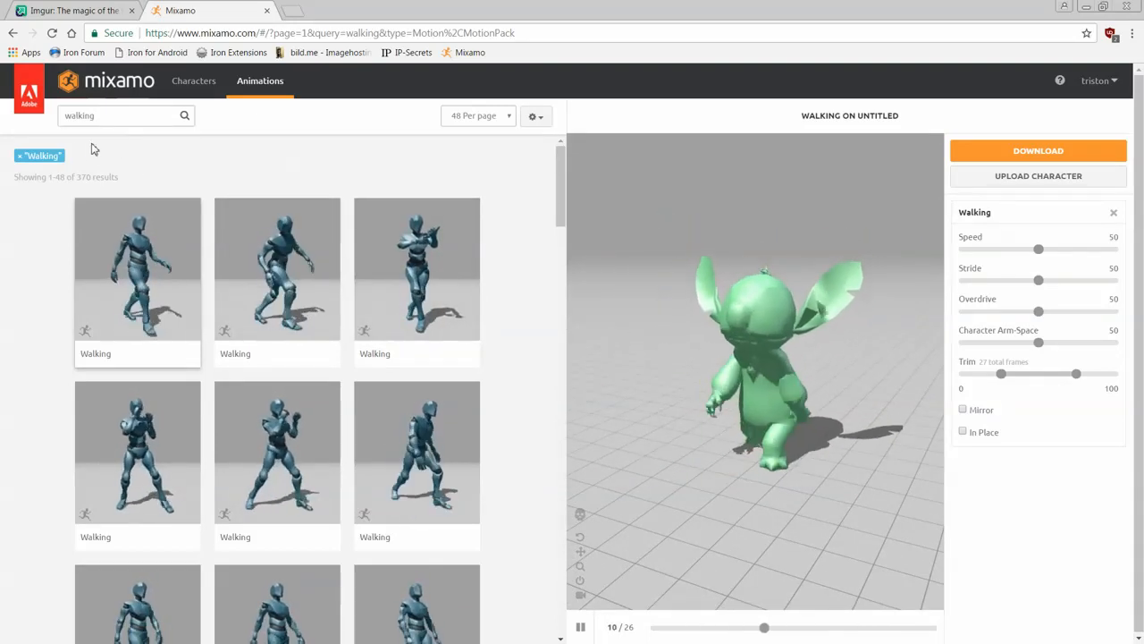
# Step: Clear the "Walking" filter and search the animations for "bboy"
pyautogui.click(22, 156)
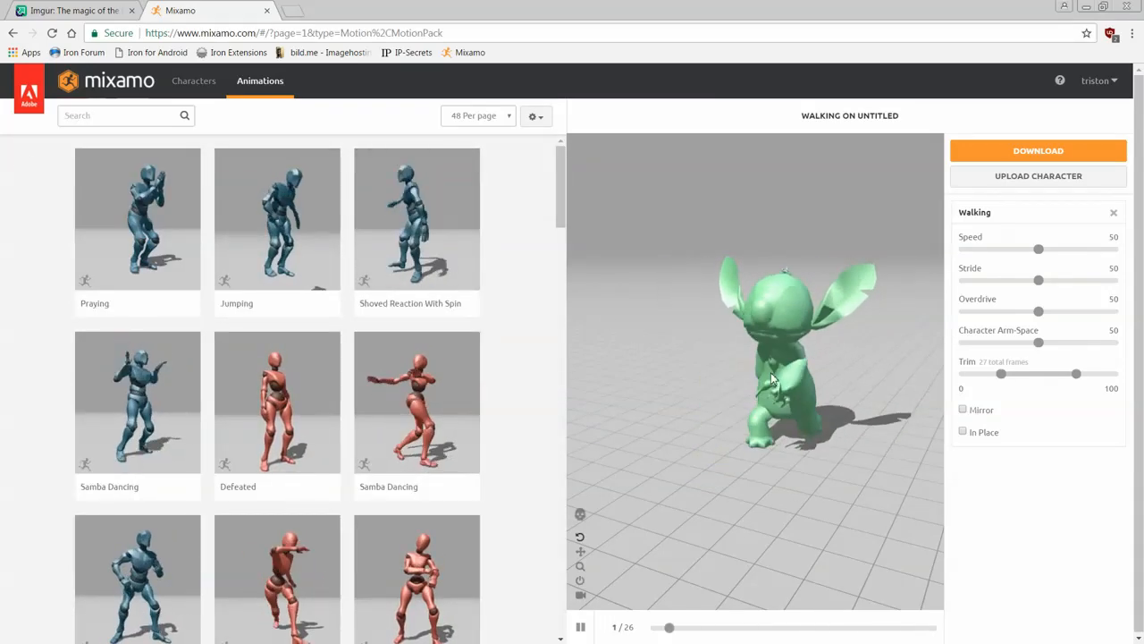
pyautogui.click(108, 116)
pyautogui.write('bboy')
pyautogui.press('Return')
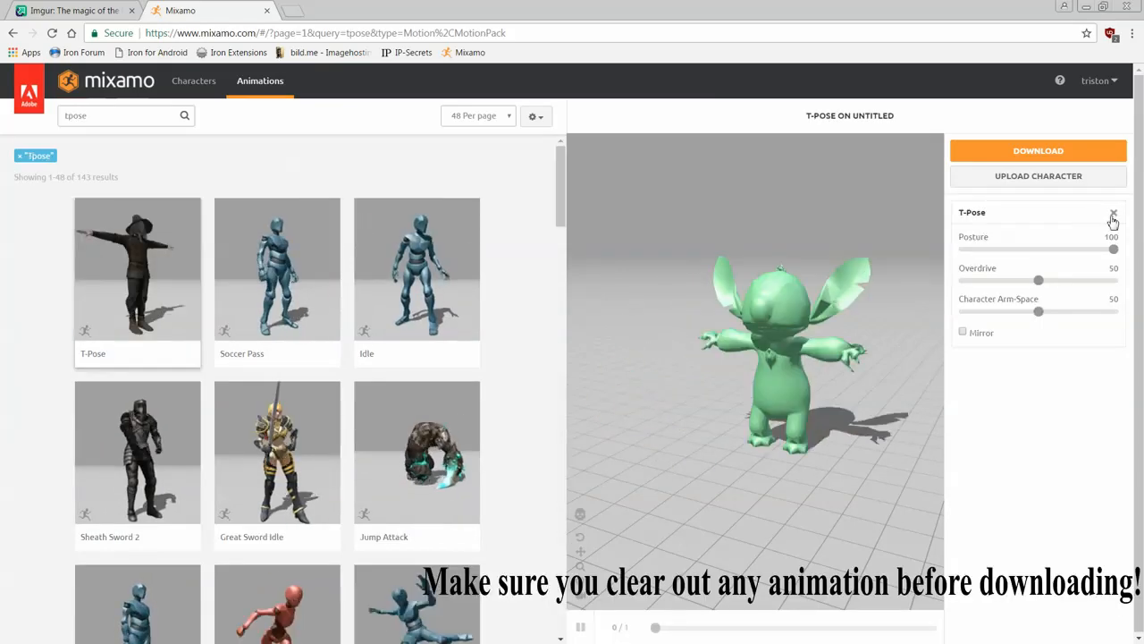
# Step: Remove the T-Pose animation and download Stitch as FBX for Unity in T-pose, saving it to the Desktop as untitled (1).fbx
pyautogui.click(1113, 214)
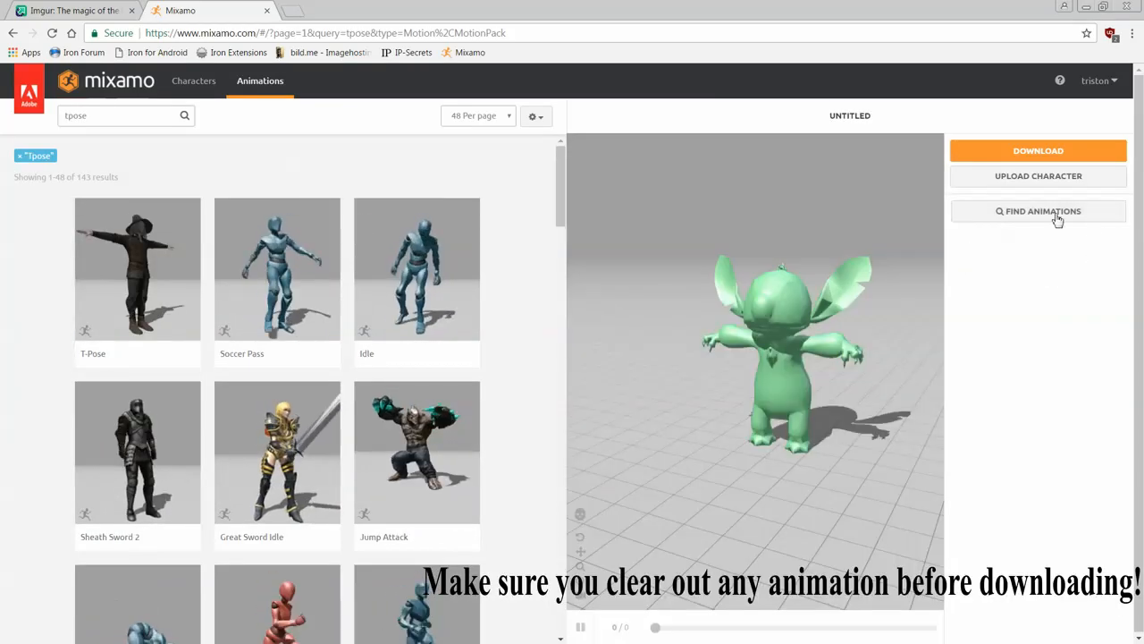
pyautogui.click(1065, 155)
pyautogui.click(509, 217)
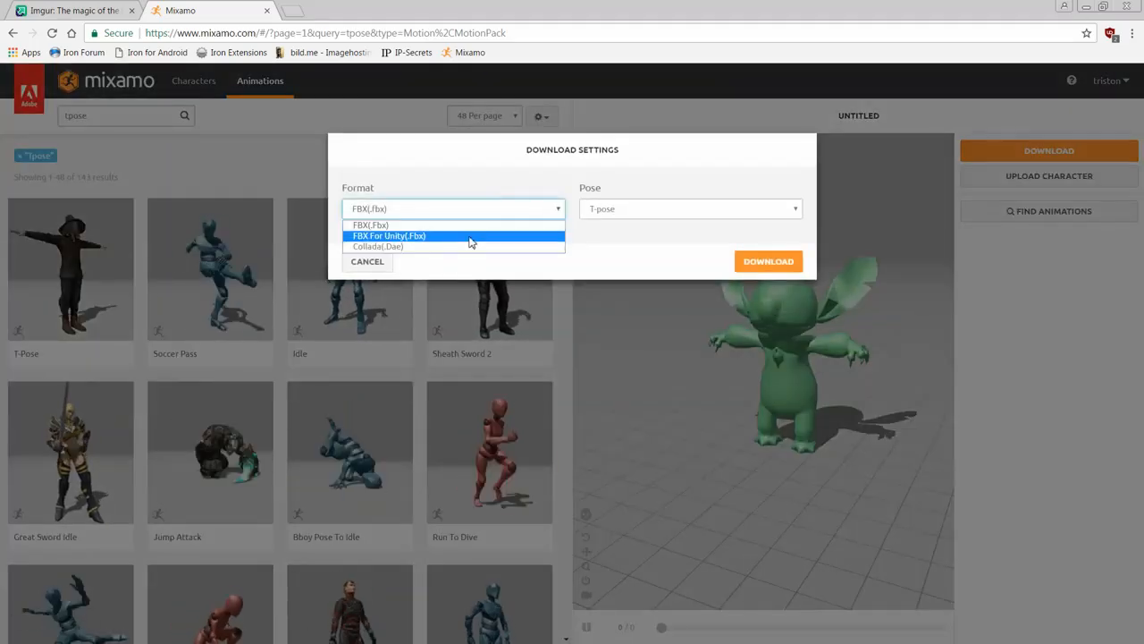
pyautogui.click(468, 240)
pyautogui.click(631, 210)
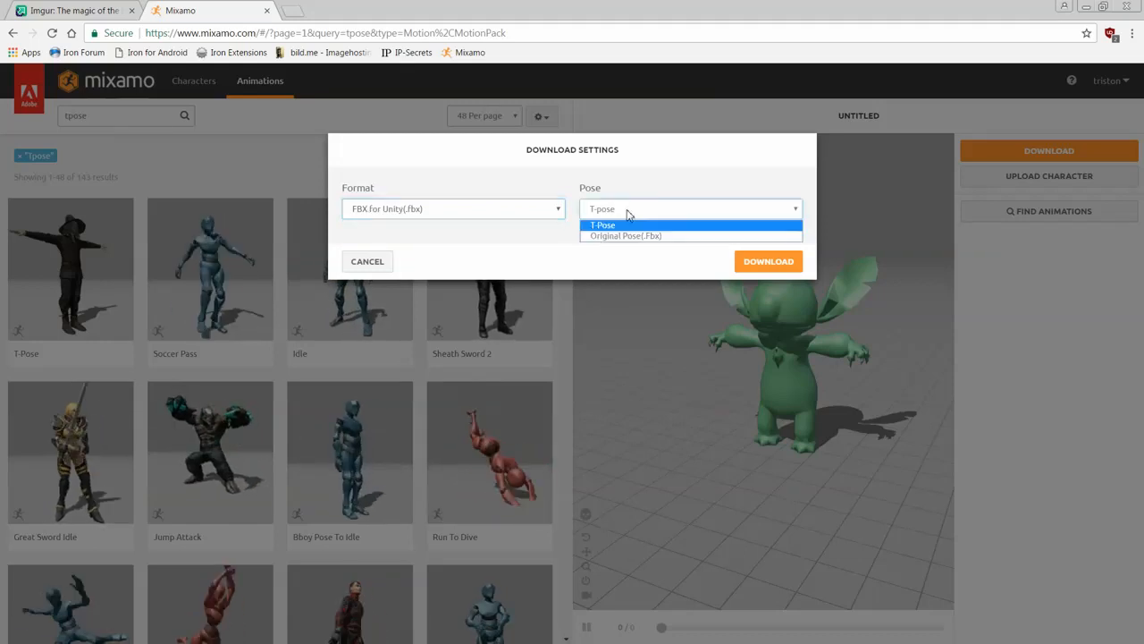
pyautogui.click(629, 211)
pyautogui.click(768, 262)
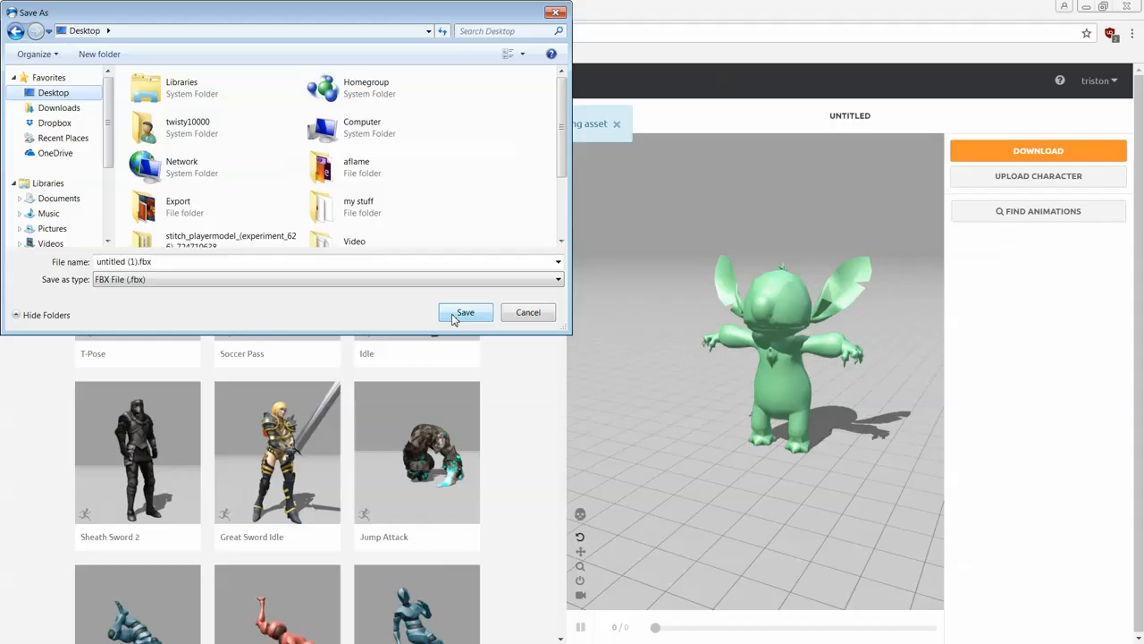
pyautogui.click(464, 312)
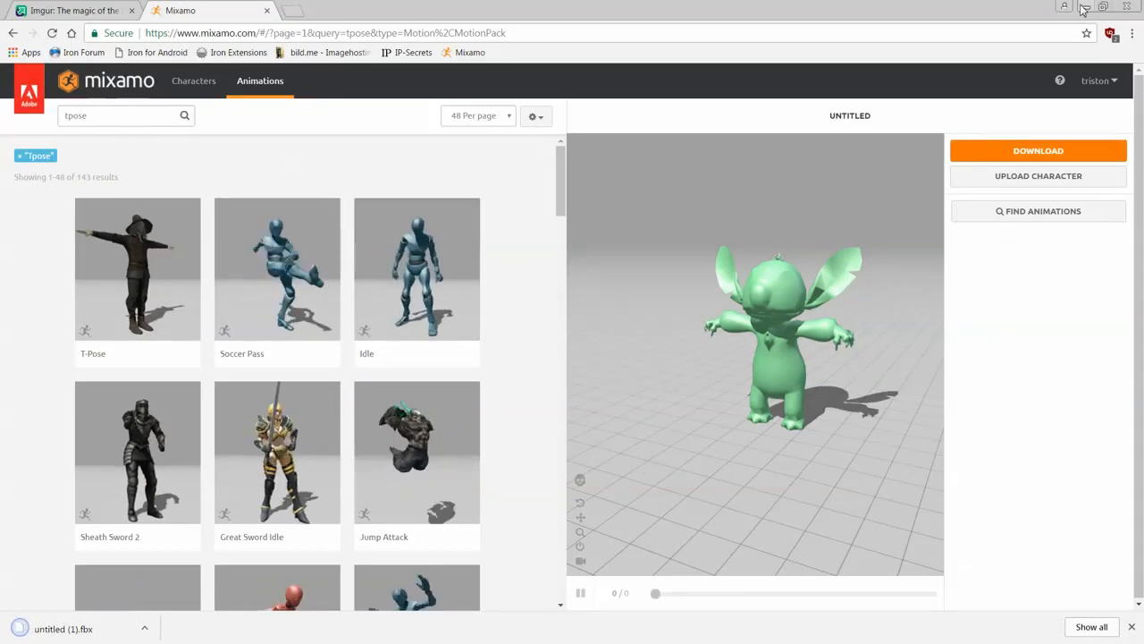
# Step: Switch to Unity, import untitled (1).fbx from the Desktop into the Assets folder and select it
pyautogui.click(1124, 10)
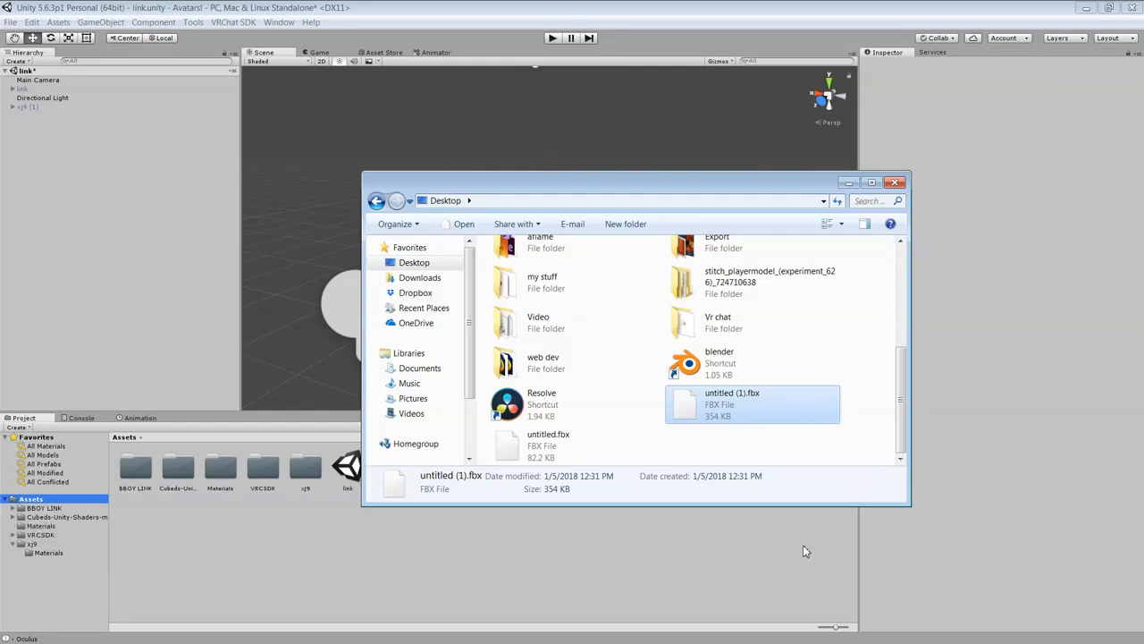
pyautogui.click(803, 552)
pyautogui.click(433, 469)
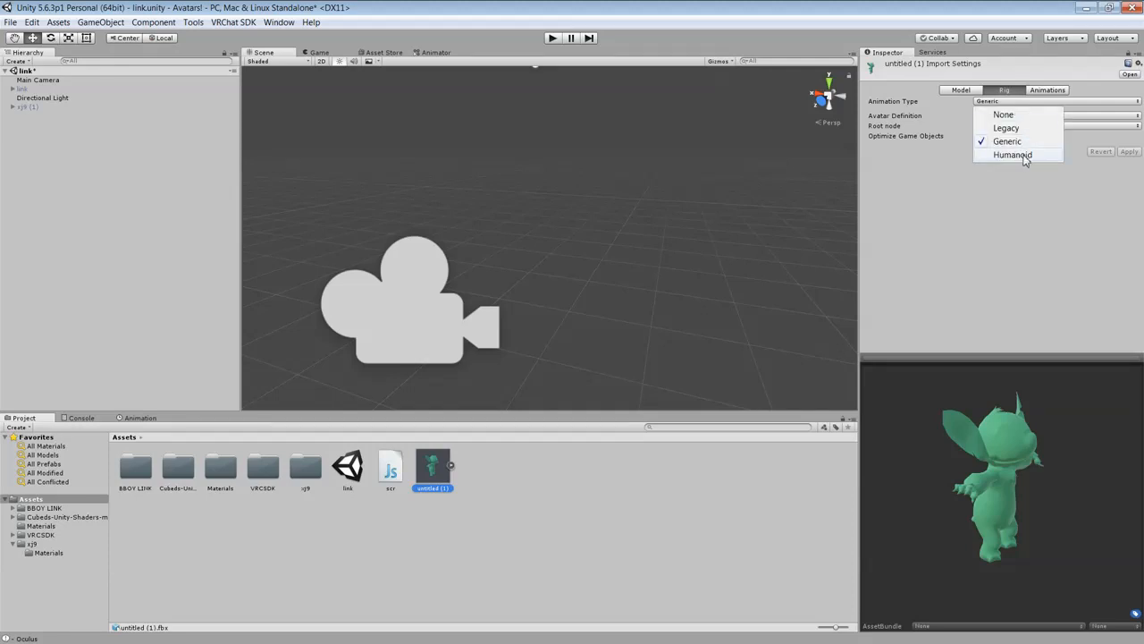
# Step: Set the Stitch model's animation type to Humanoid and open its avatar configuration without saving the scene changes
pyautogui.click(1024, 155)
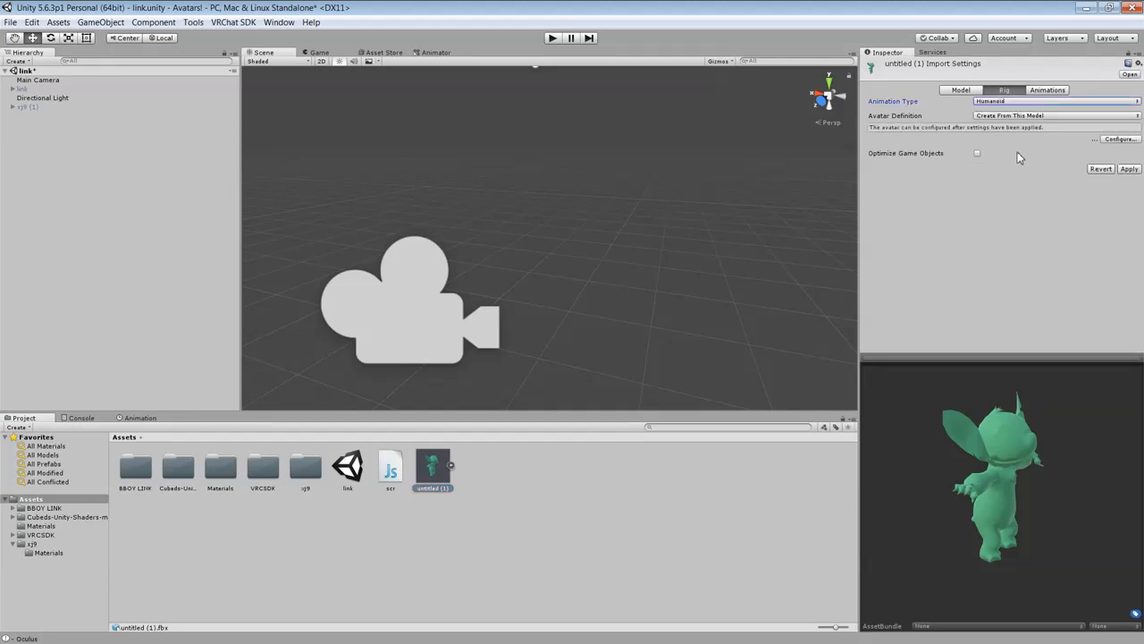
pyautogui.click(1118, 140)
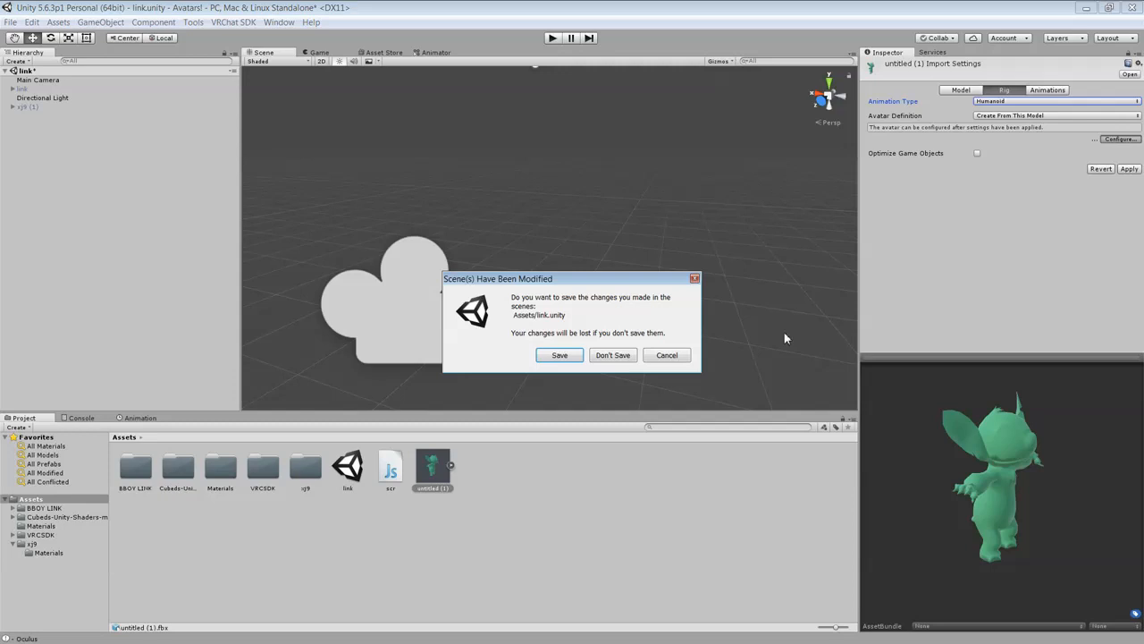
pyautogui.click(592, 355)
pyautogui.click(605, 354)
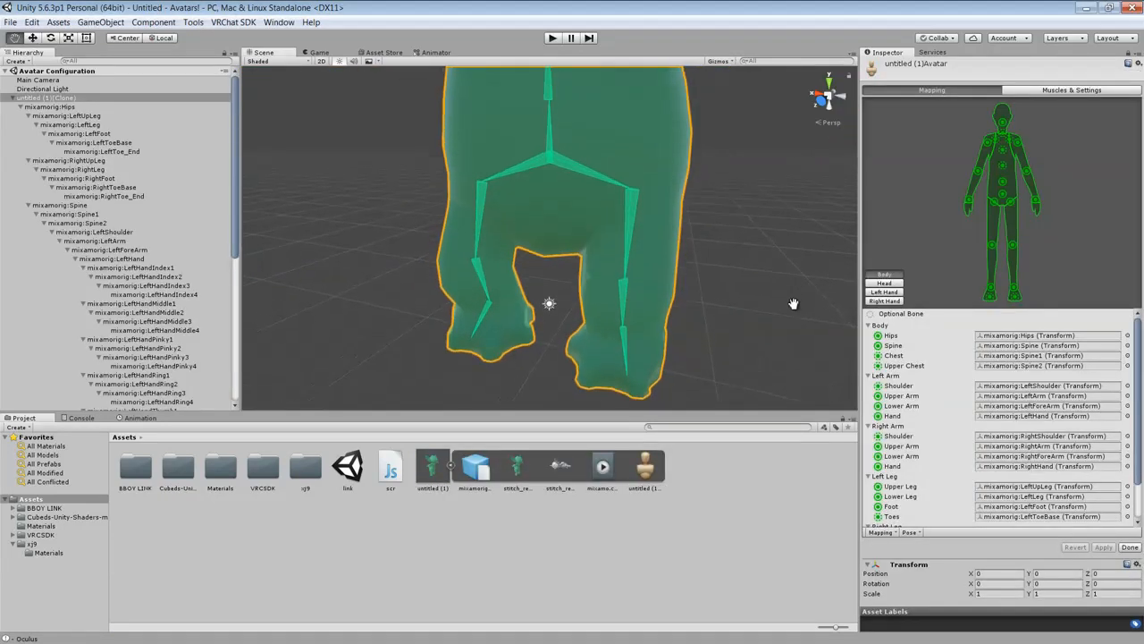
# Step: Examine Stitch's mapped skeleton, checking how the left hand's finger bones line up with the mesh
pyautogui.scroll(-8, 730, 271)
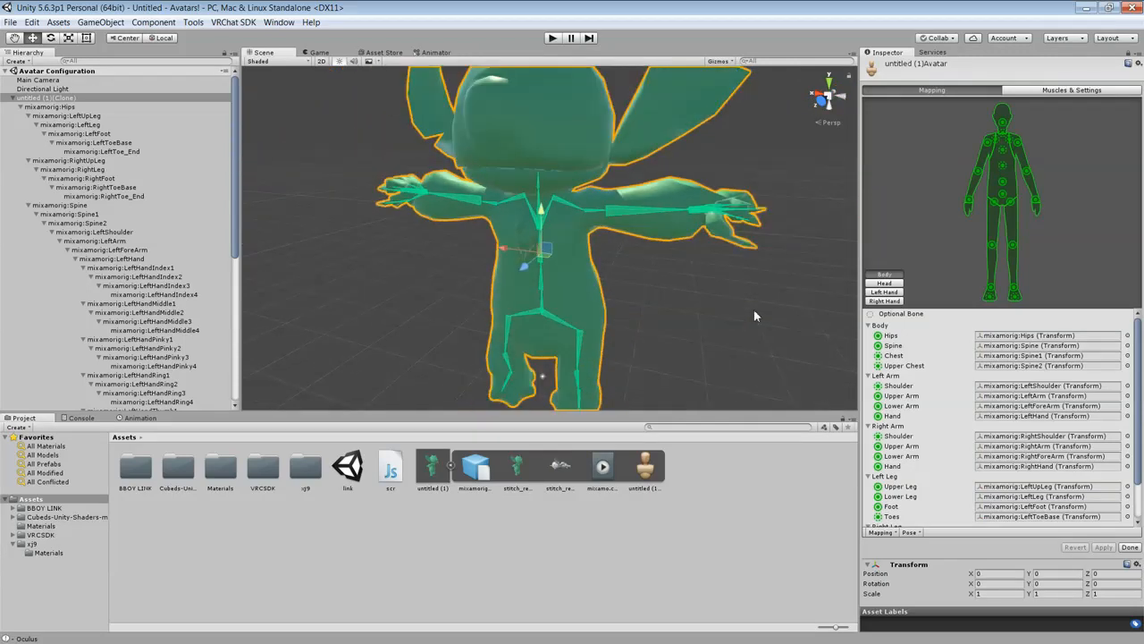
pyautogui.keyDown('alt'); pyautogui.moveTo(719, 320); pyautogui.dragTo(563, 357); pyautogui.keyUp('alt')
pyautogui.keyDown('alt'); pyautogui.moveTo(558, 500); pyautogui.dragTo(715, 463); pyautogui.keyUp('alt')
pyautogui.press('d')
pyautogui.press('w')
pyautogui.moveTo(714, 463); pyautogui.dragTo(560, 457, button='right')
pyautogui.press('s')
pyautogui.click(558, 257)
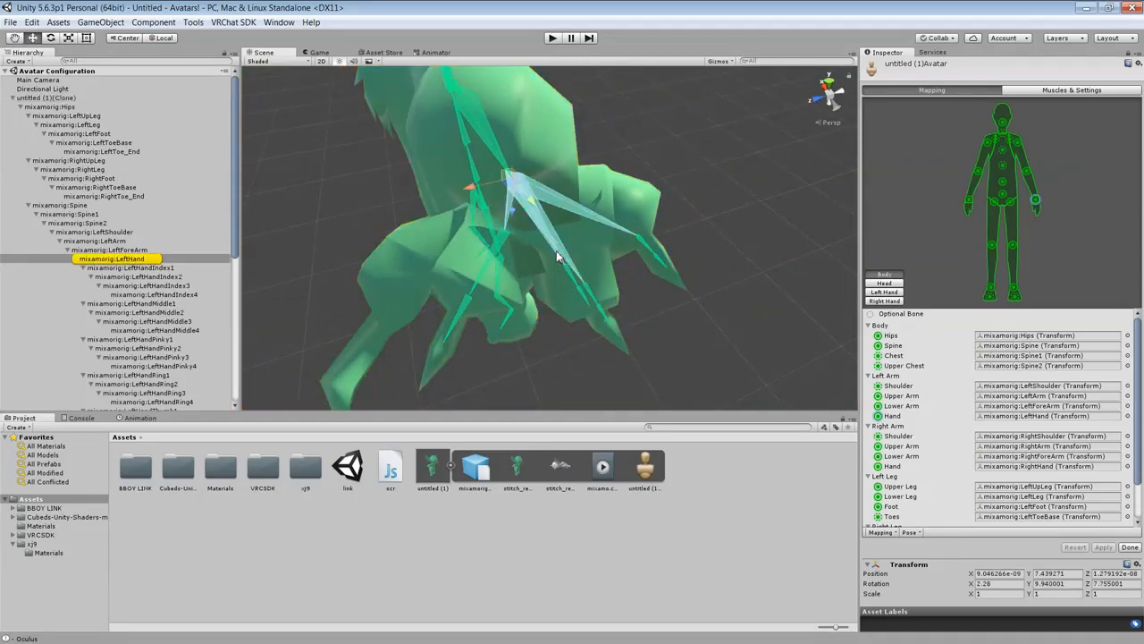
pyautogui.click(549, 250)
pyautogui.click(559, 248)
pyautogui.moveTo(559, 249); pyautogui.dragTo(692, 267, button='right')
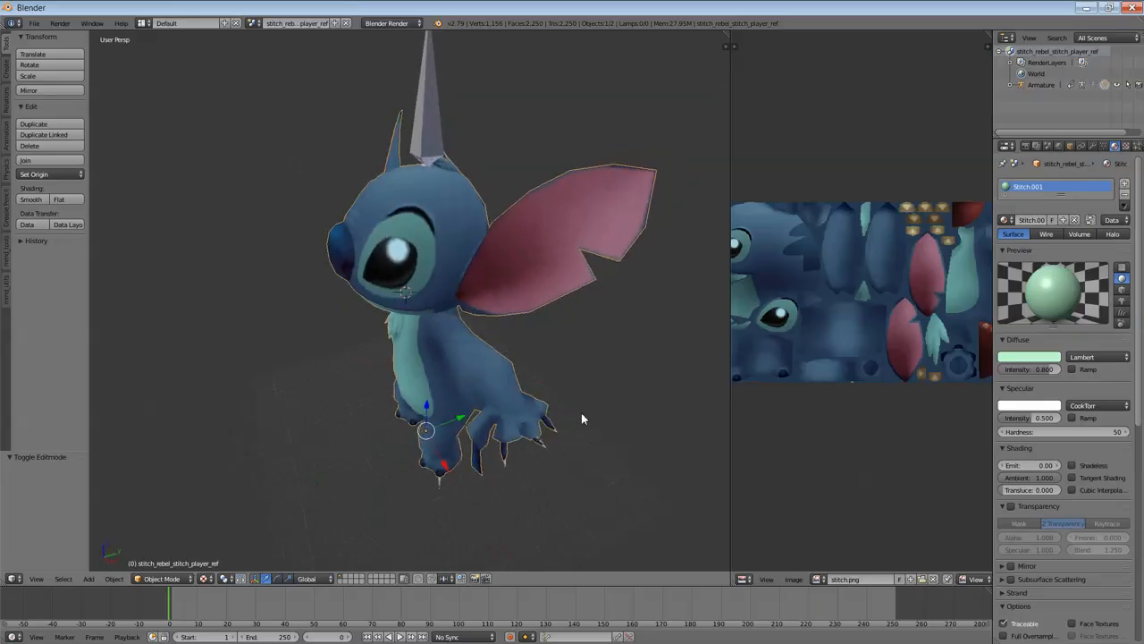
# Step: Switch to Blender and select the armature of the rigged Stitch model, focusing on the left hand
pyautogui.moveTo(582, 417); pyautogui.dragTo(657, 366, button='middle')
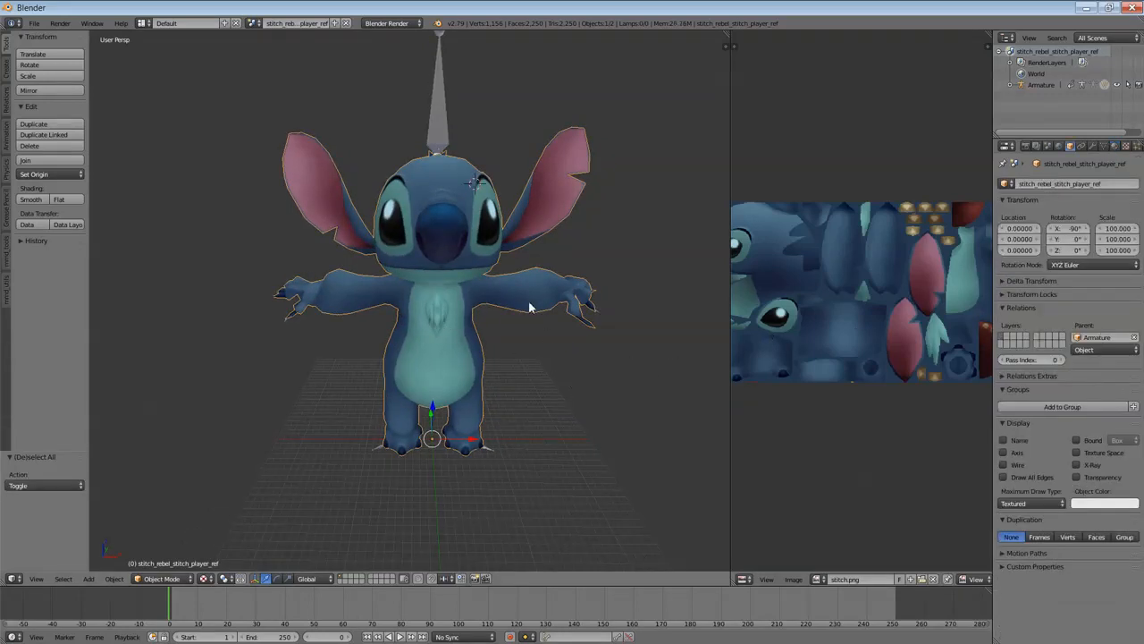
pyautogui.rightClick(442, 148)
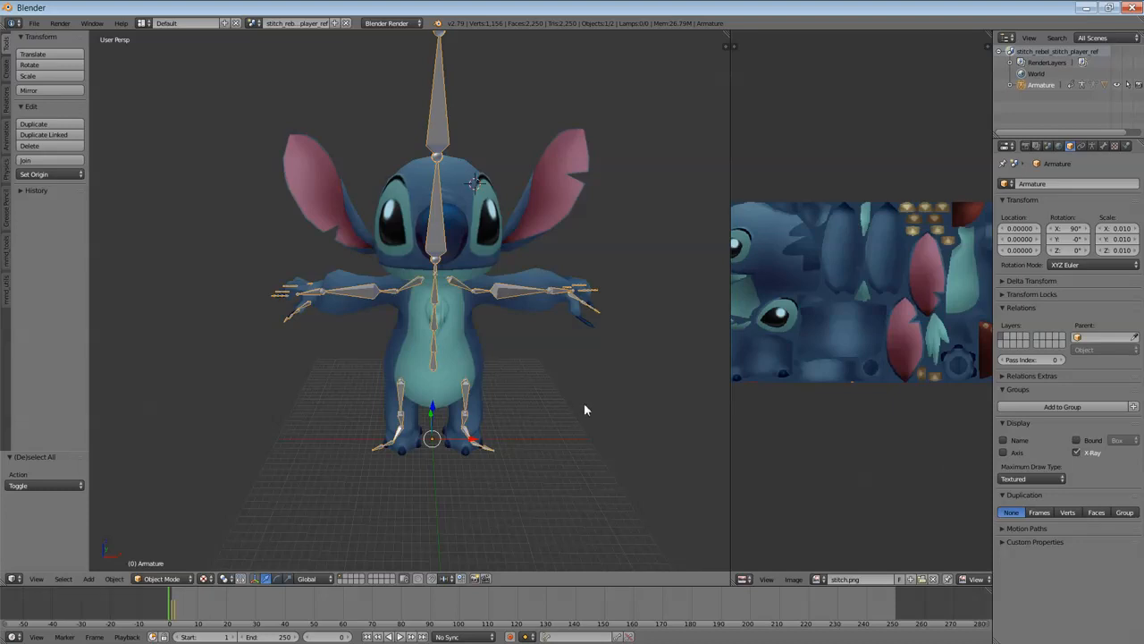
pyautogui.moveTo(585, 410); pyautogui.dragTo(264, 533, button='middle')
pyautogui.scroll(5, 500, 420)
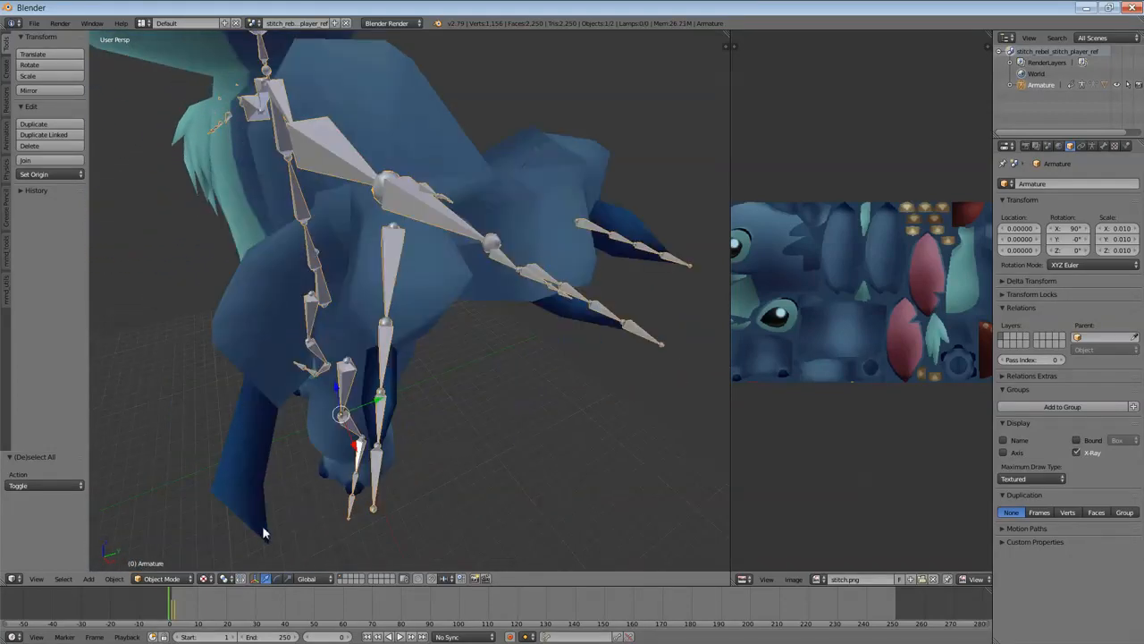
# Step: Try moving the left hand's ring and middle finger bones in Pose Mode and cancel each move
pyautogui.click(166, 541)
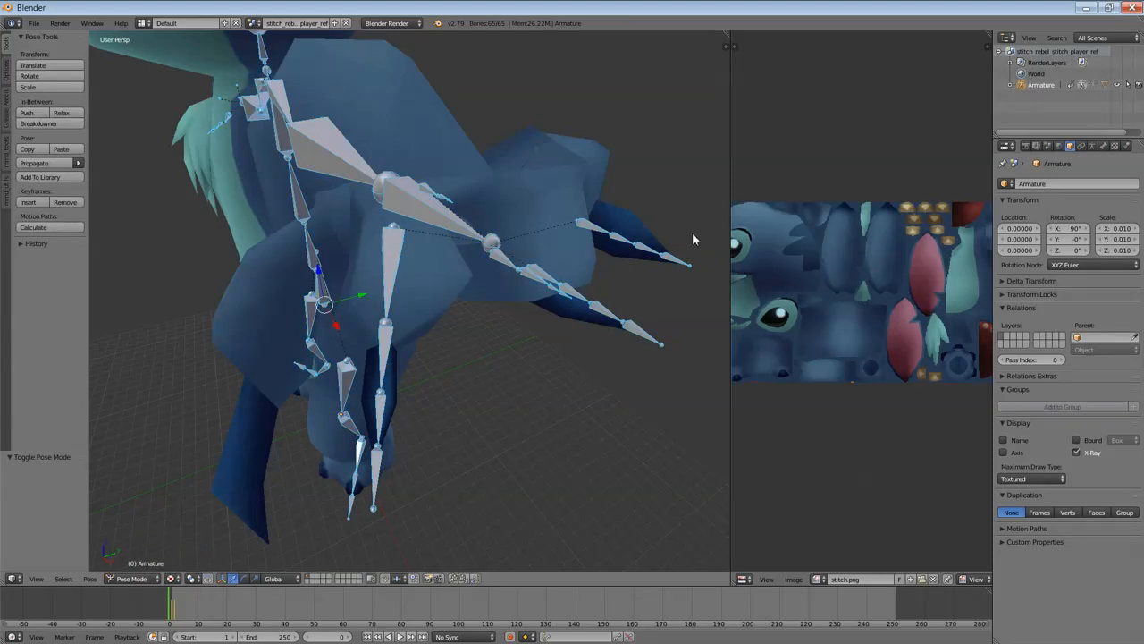
pyautogui.rightClick(539, 280)
pyautogui.press('r')
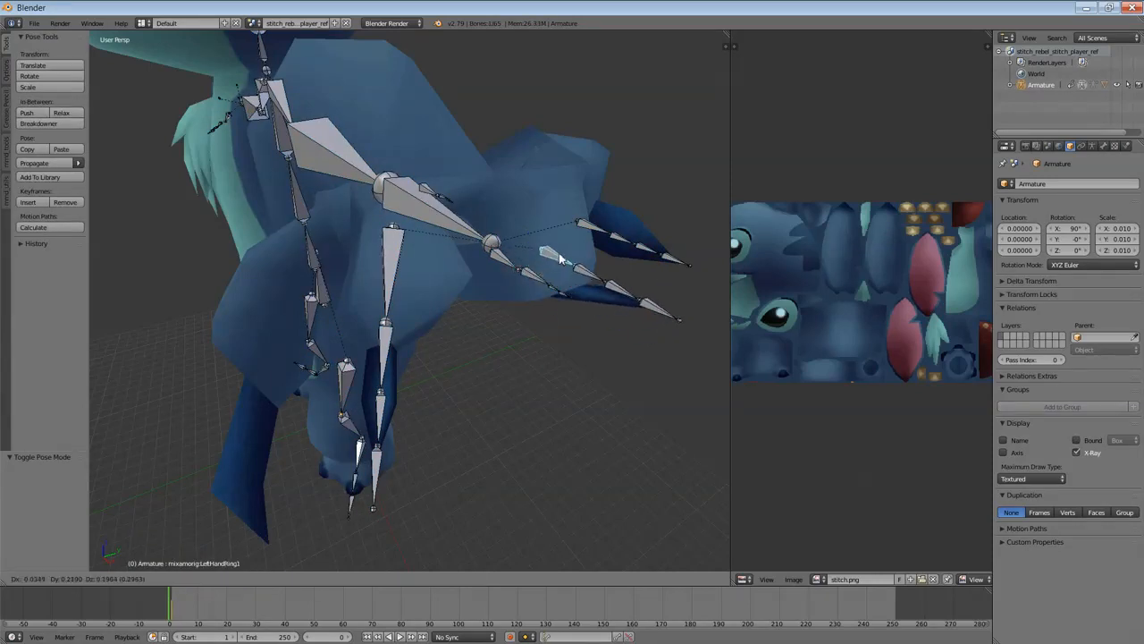
pyautogui.press('Escape')
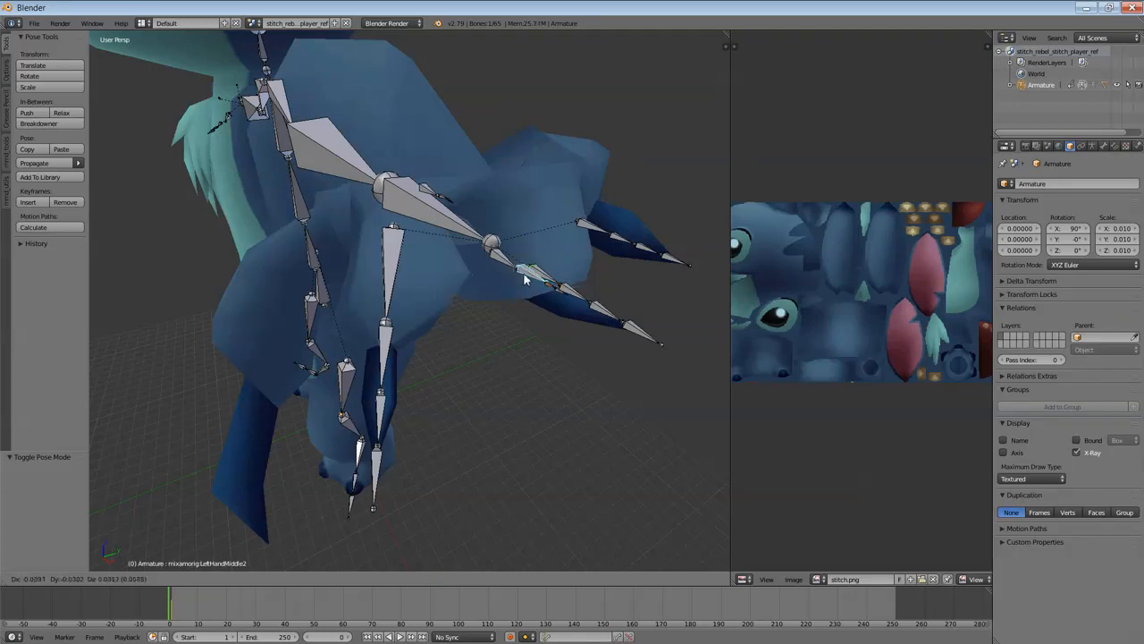
pyautogui.press('Escape')
pyautogui.moveTo(481, 280); pyautogui.dragTo(487, 300, button='middle')
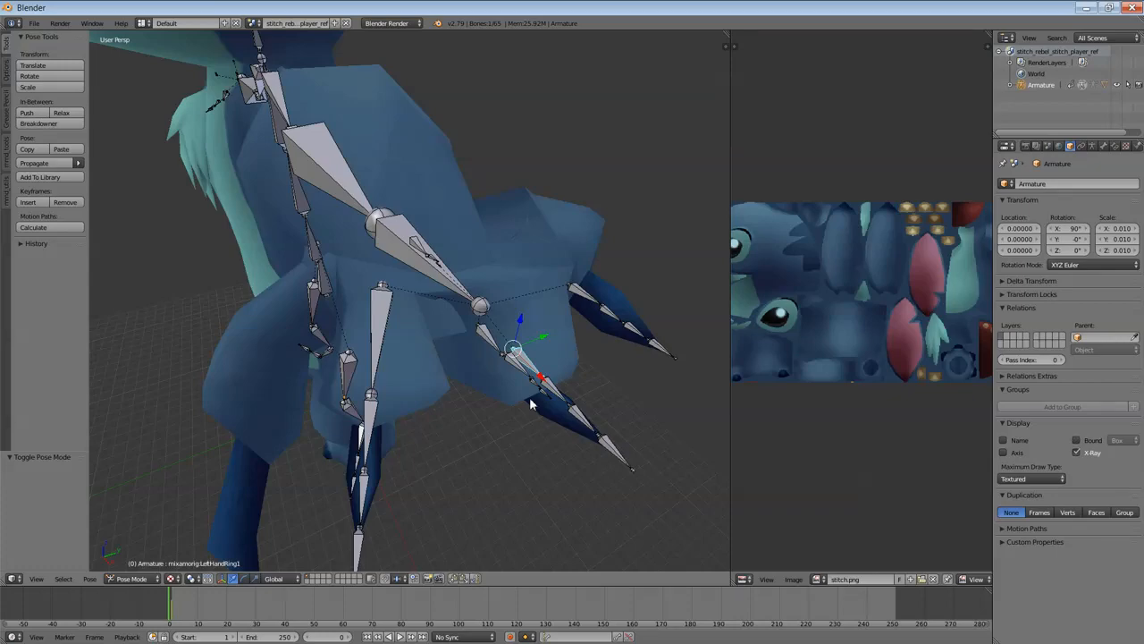
# Step: Put the armature in Edit Mode and delete the surplus middle finger bones of the left hand
pyautogui.hotkey('ctrl', 'Tab')
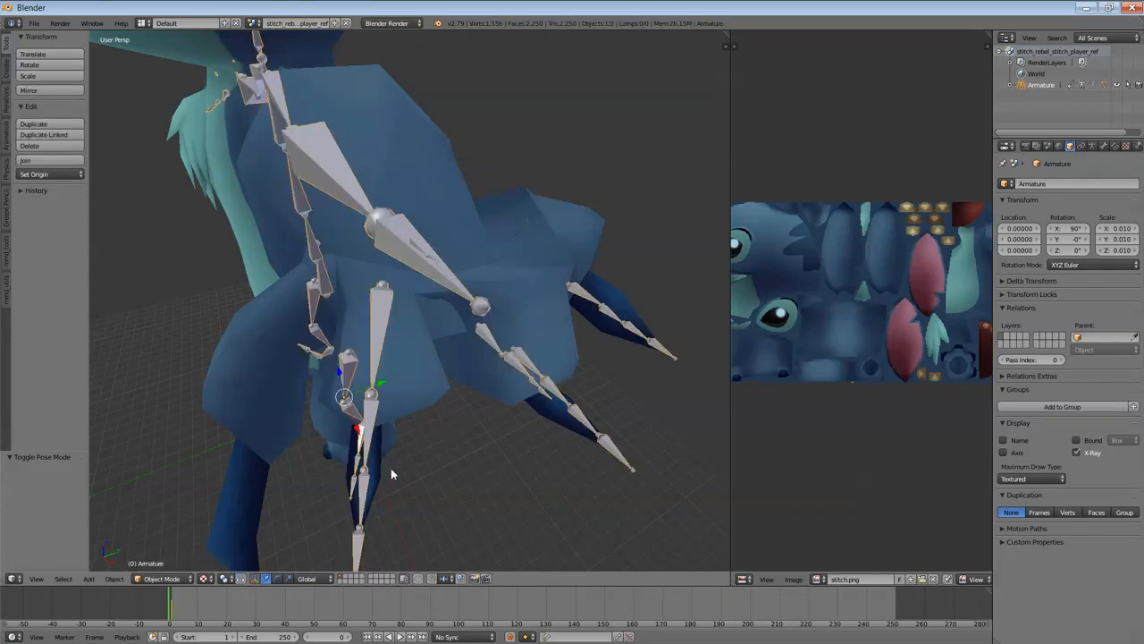
pyautogui.press('Tab')
pyautogui.moveTo(561, 379); pyautogui.dragTo(588, 377, button='middle')
pyautogui.scroll(2, 588, 376)
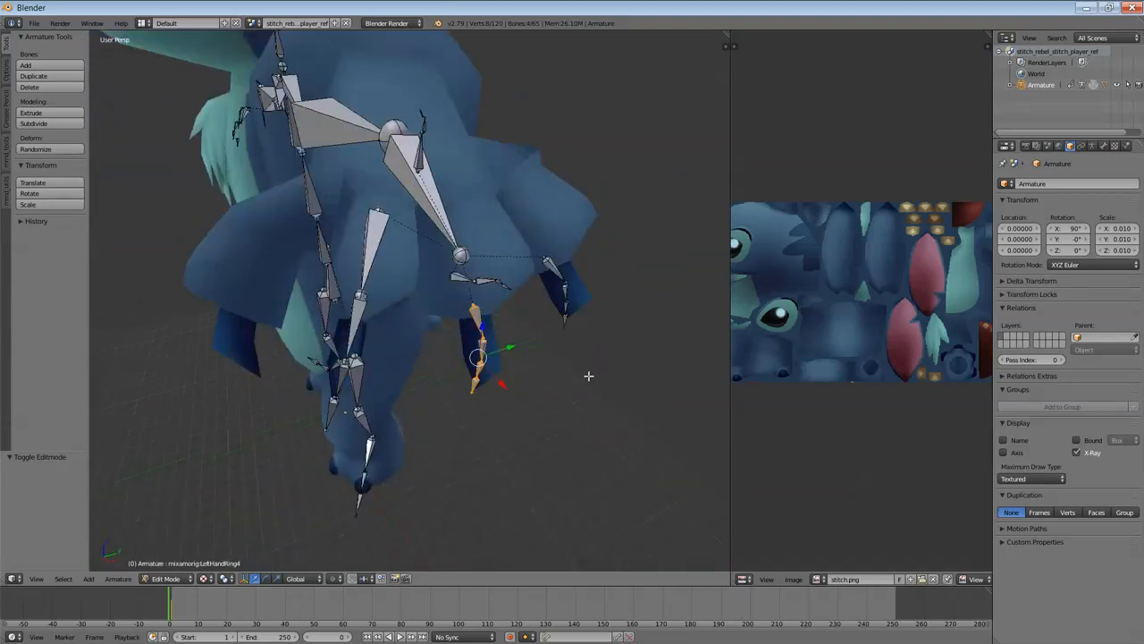
pyautogui.moveTo(500, 315); pyautogui.dragTo(516, 270, button='middle')
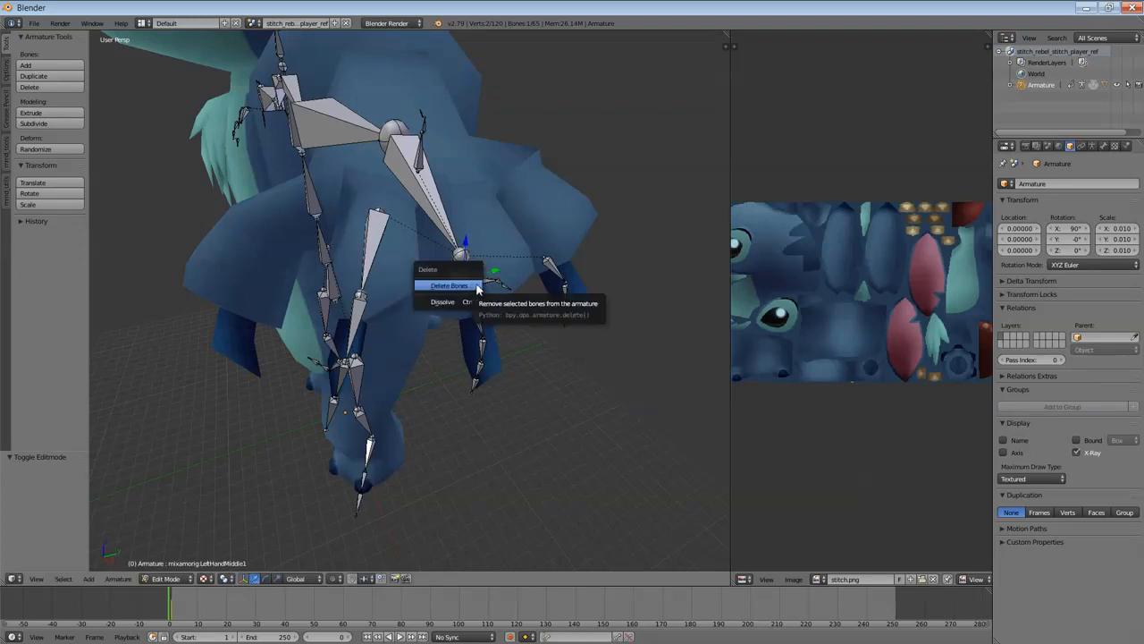
pyautogui.click(449, 285)
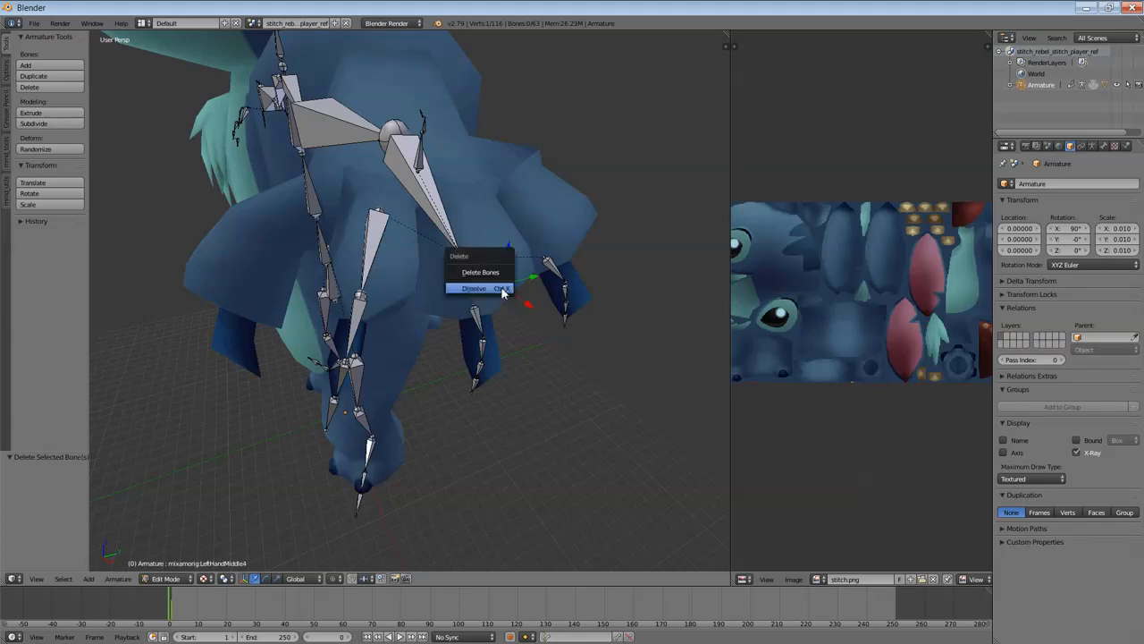
pyautogui.scroll(5, 515, 295)
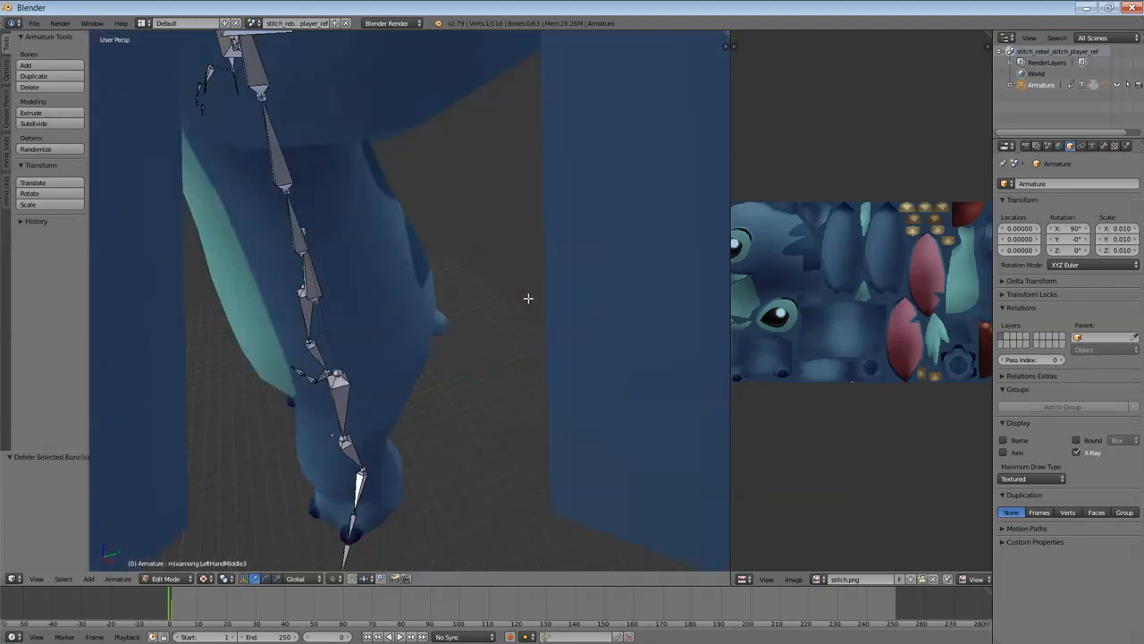
pyautogui.scroll(-5, 528, 298)
pyautogui.scroll(3, 523, 298)
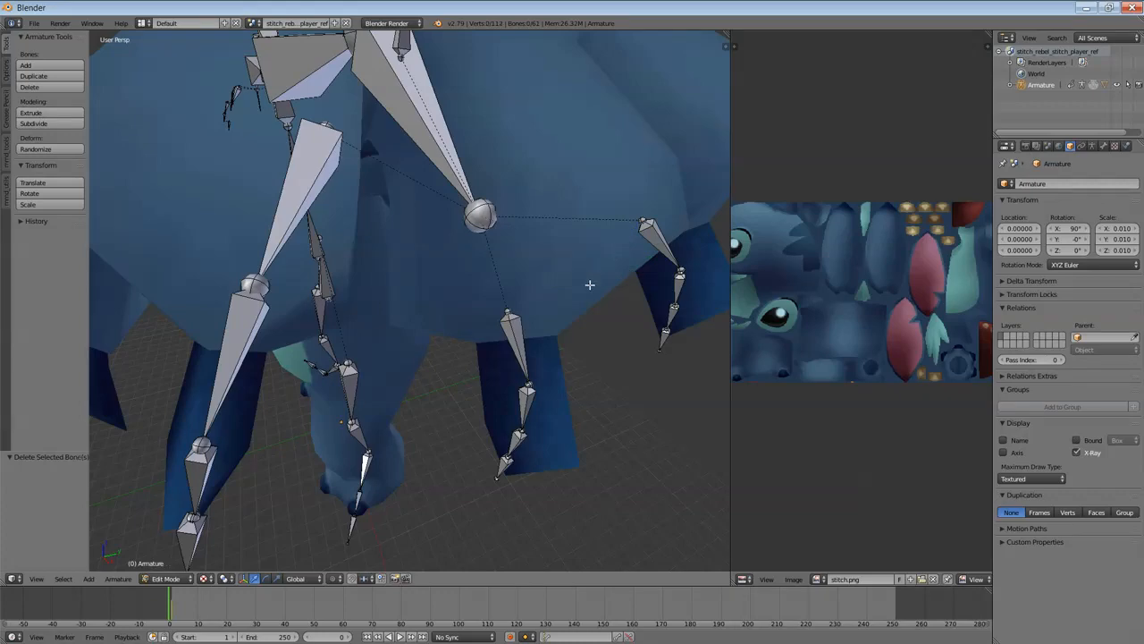
# Step: Delete the index finger bones of the left hand from the armature
pyautogui.moveTo(590, 284)
pyautogui.mouseDown(button='middle')
pyautogui.moveTo(590, 295)
pyautogui.moveTo(567, 289)
pyautogui.moveTo(585, 306)
pyautogui.mouseUp(button='middle')
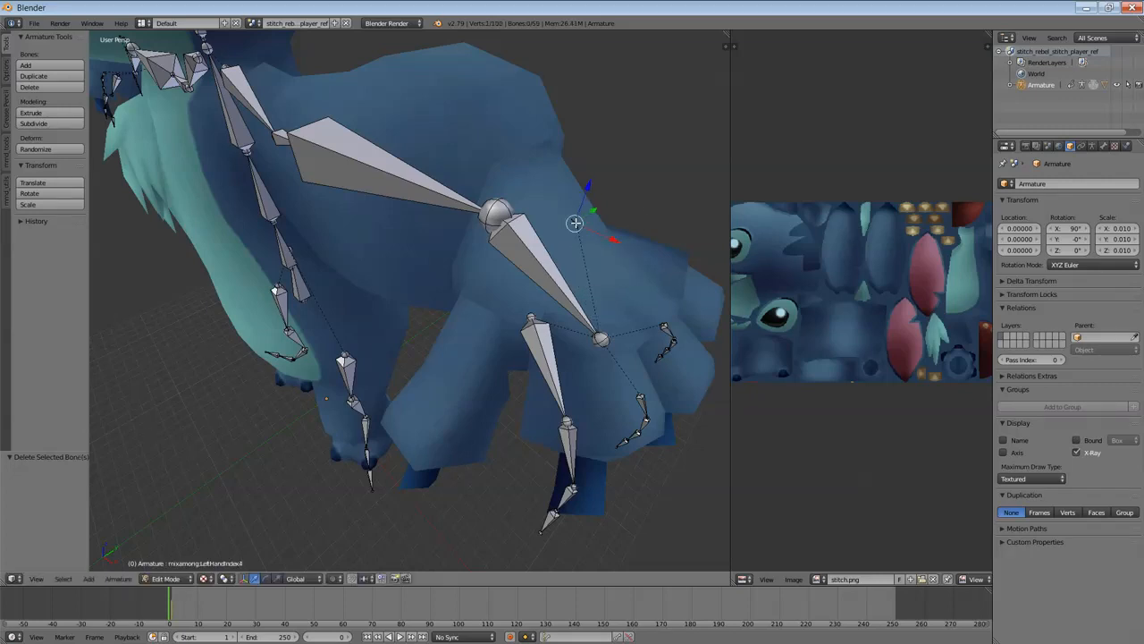
pyautogui.scroll(2, 620, 224)
pyautogui.scroll(-1, 622, 235)
pyautogui.moveTo(612, 254); pyautogui.dragTo(550, 293, button='middle')
pyautogui.scroll(3, 546, 304)
pyautogui.scroll(-3, 546, 306)
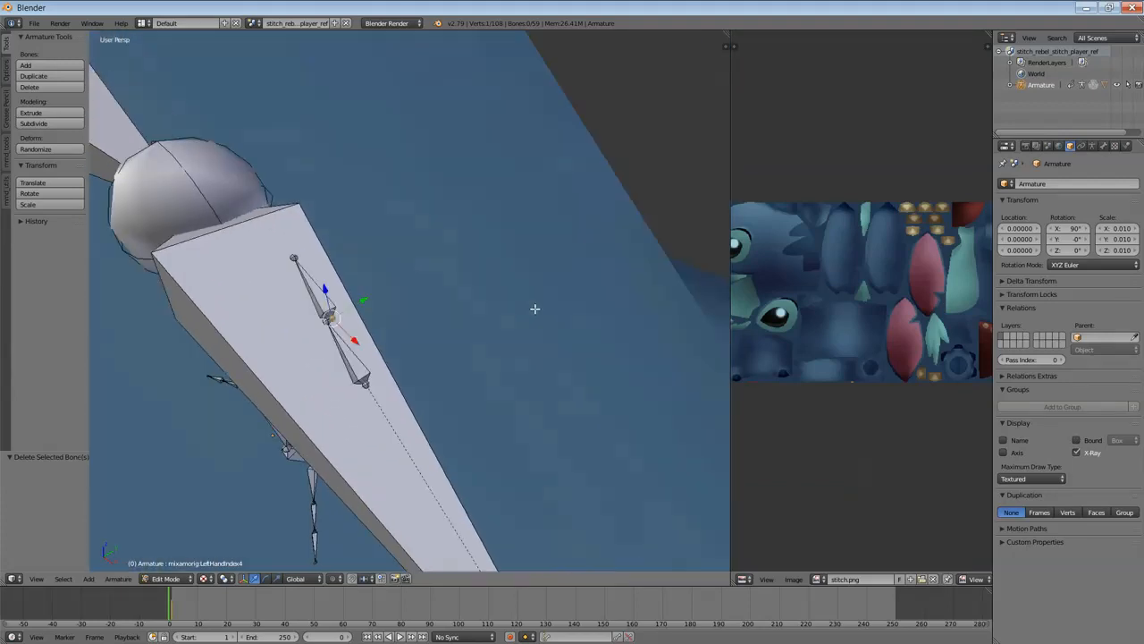
pyautogui.scroll(3, 545, 307)
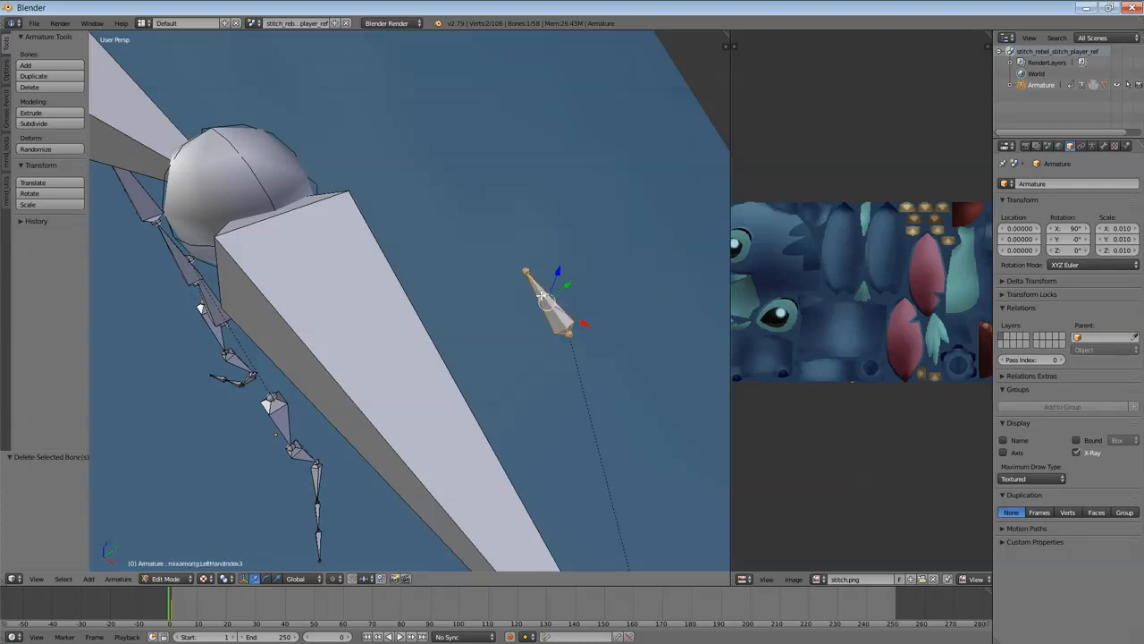
pyautogui.scroll(-5, 541, 295)
pyautogui.moveTo(541, 295); pyautogui.dragTo(418, 339, button='middle')
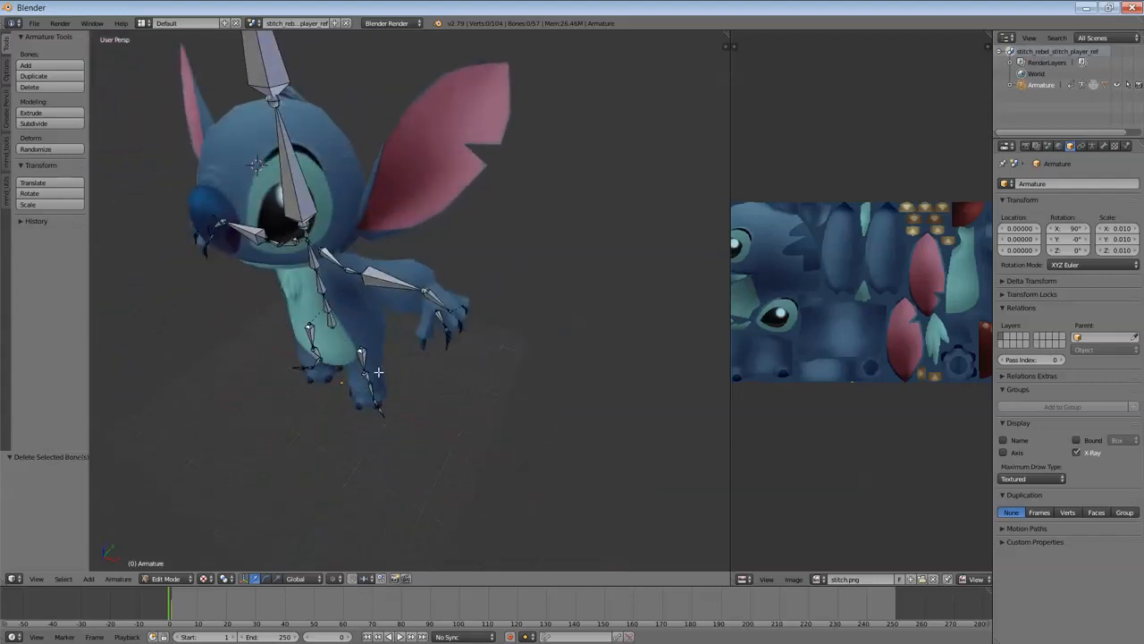
pyautogui.moveTo(379, 372); pyautogui.dragTo(405, 364, button='middle')
pyautogui.scroll(5, 413, 366)
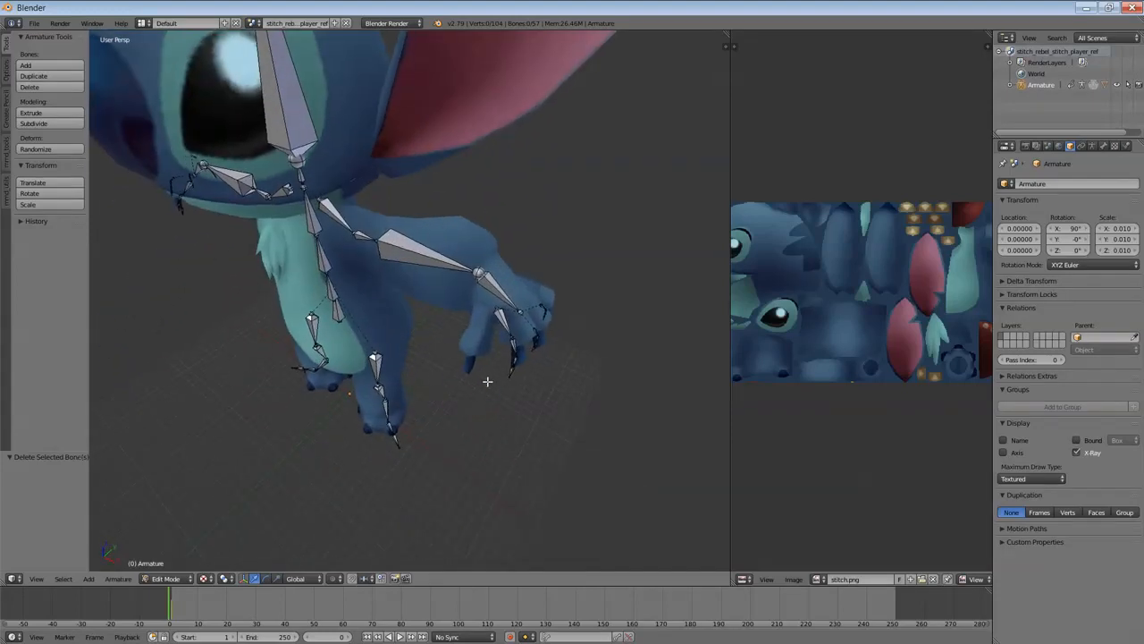
# Step: Put the armature in Pose Mode and test-rotate the left hand's pinky, ring finger and hand bones, cancelling each rotation
pyautogui.moveTo(480, 387); pyautogui.dragTo(493, 362, button='middle')
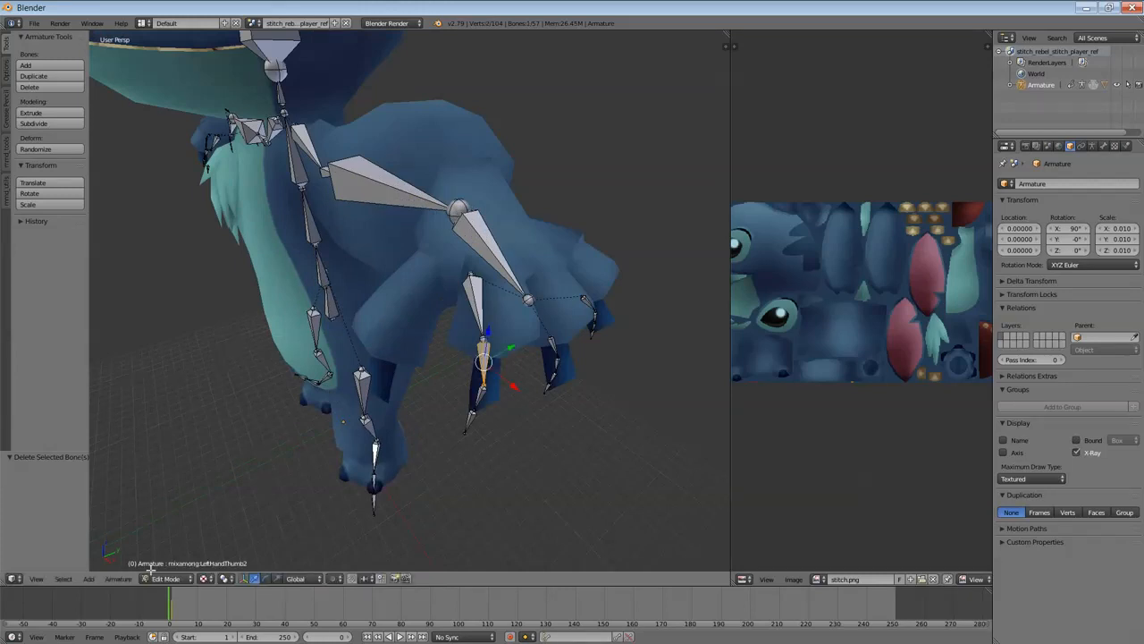
pyautogui.click(172, 541)
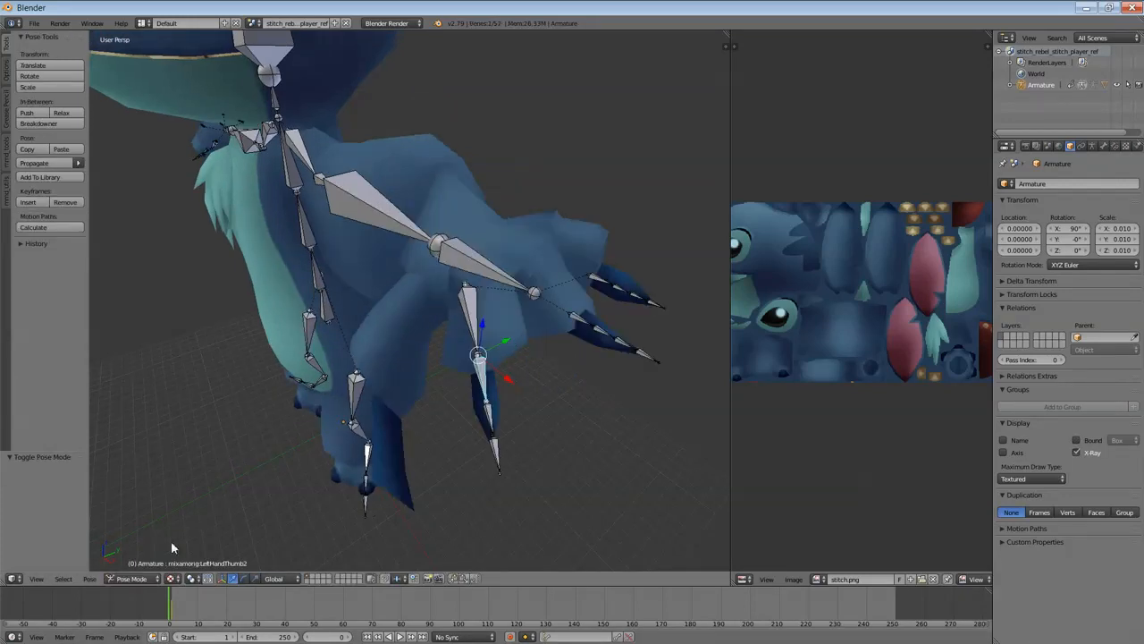
pyautogui.moveTo(417, 447); pyautogui.dragTo(423, 436, button='middle')
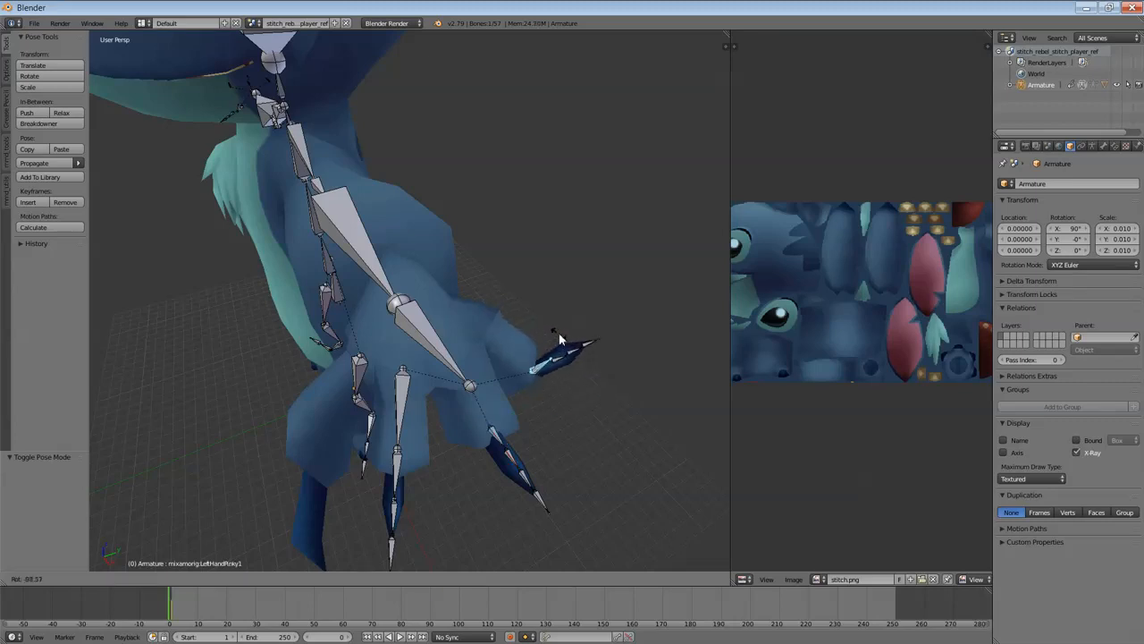
pyautogui.rightClick(546, 346)
pyautogui.press('r')
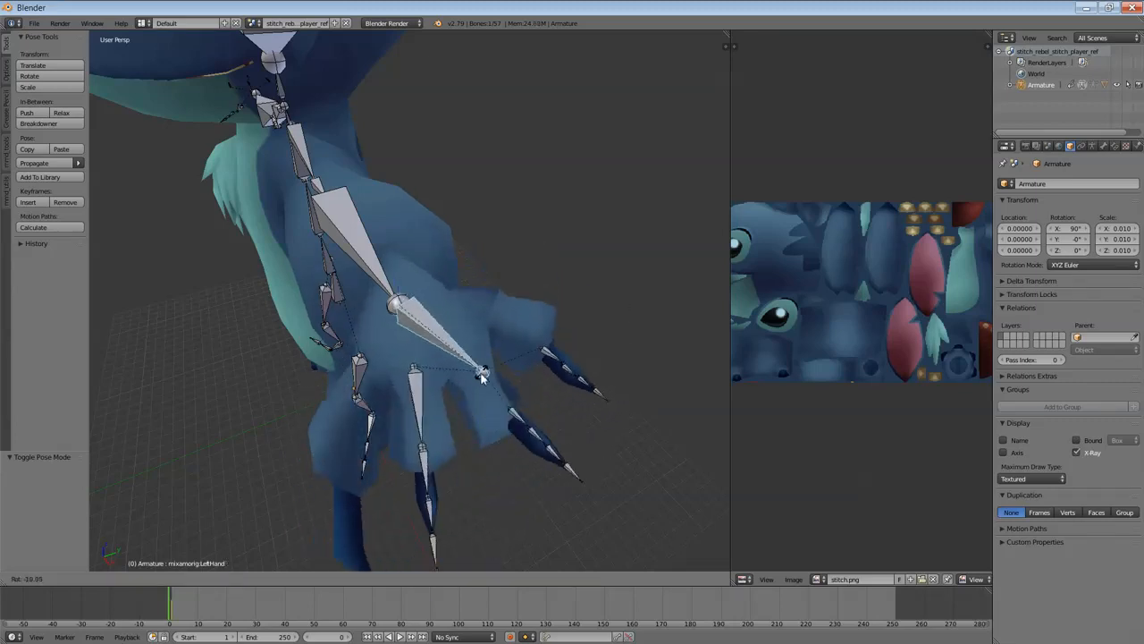
pyautogui.rightClick(474, 390)
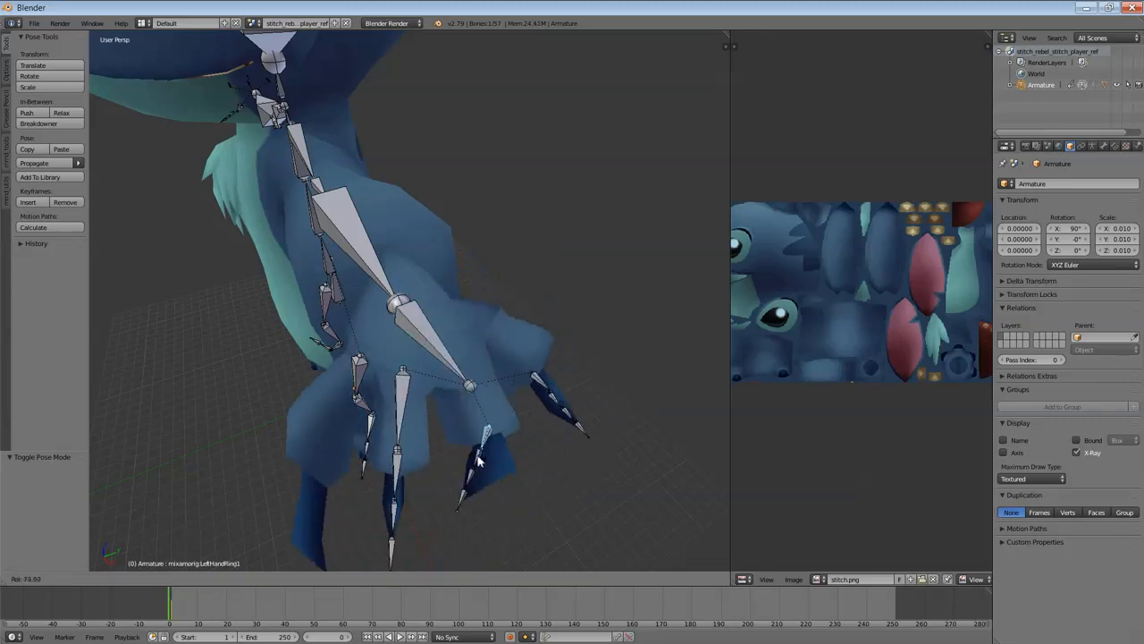
pyautogui.rightClick(535, 383)
pyautogui.press('r')
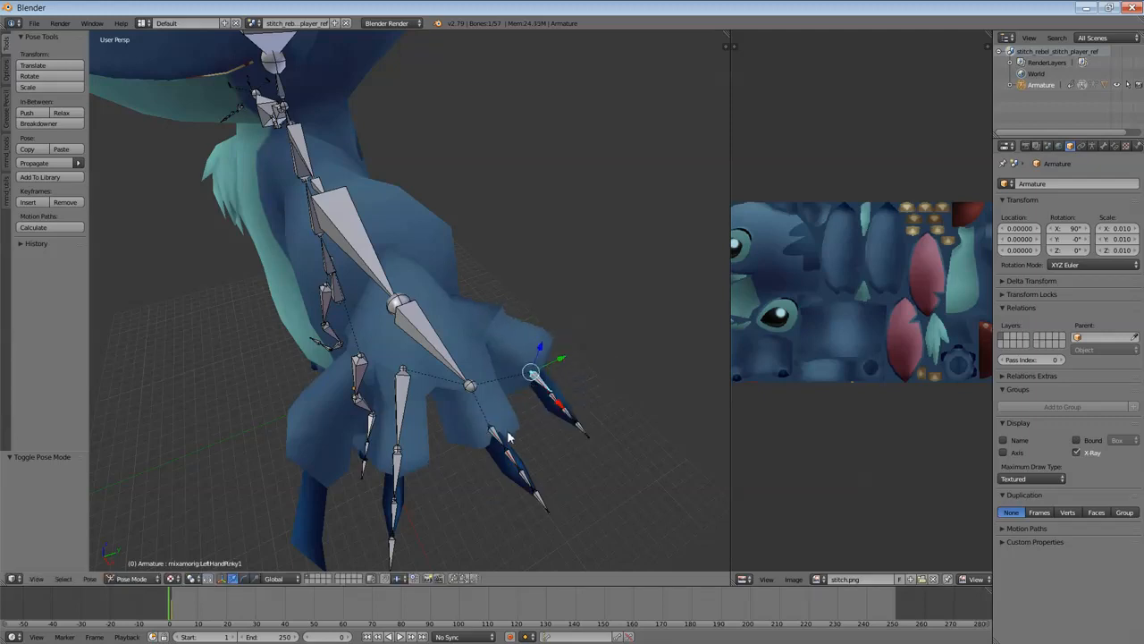
# Step: Test-rotate the base thumb bone of the left hand and cancel the rotation
pyautogui.moveTo(507, 436); pyautogui.dragTo(489, 404, button='middle')
pyautogui.press('r')
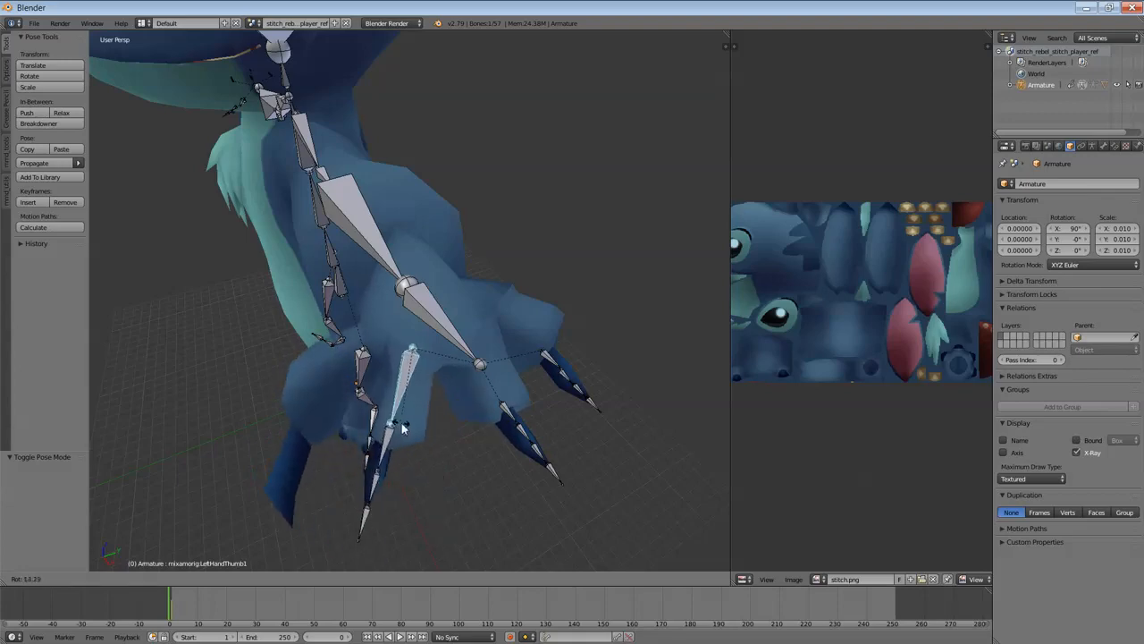
pyautogui.rightClick(428, 434)
pyautogui.press('r')
pyautogui.rightClick(422, 412)
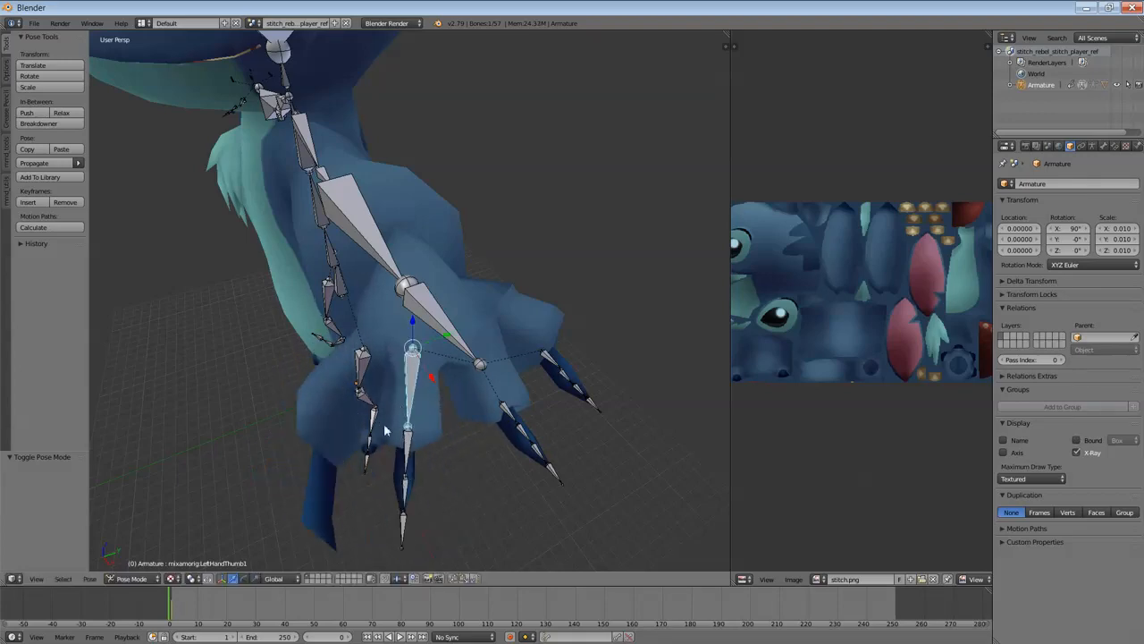
# Step: Check how the left hand's base ring finger bone deforms the mesh with a trial rotation, and cancel it
pyautogui.moveTo(418, 430); pyautogui.dragTo(544, 425, button='middle')
pyautogui.scroll(-5, 456, 434)
pyautogui.scroll(2, 315, 406)
pyautogui.moveTo(265, 449)
pyautogui.mouseDown(button='middle')
pyautogui.moveTo(294, 440)
pyautogui.moveTo(279, 440)
pyautogui.mouseUp(button='middle')
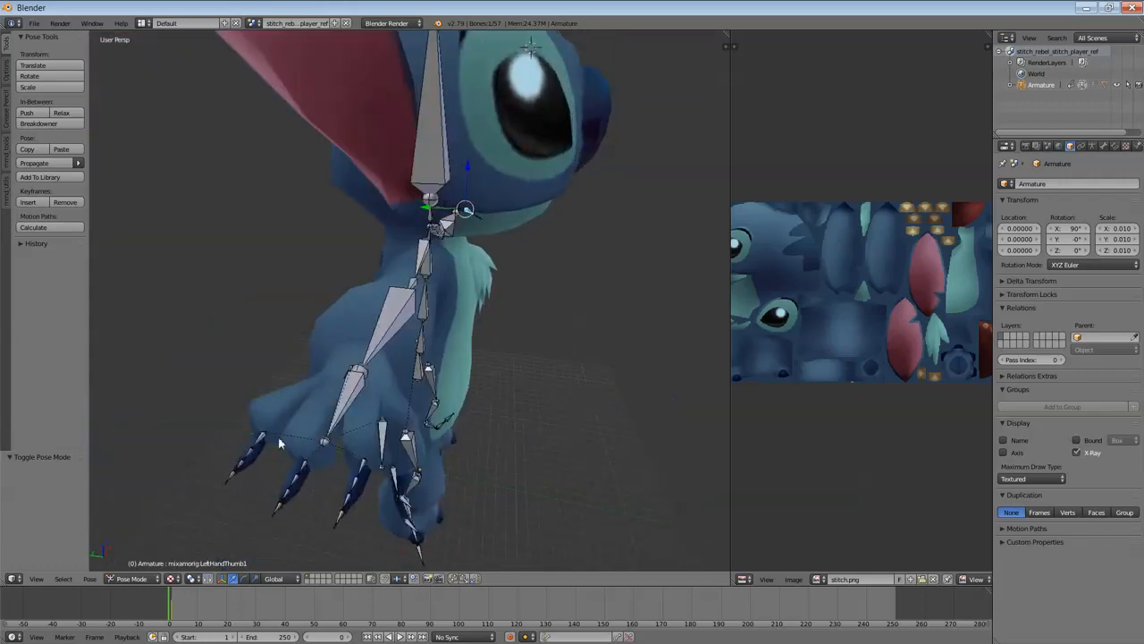
pyautogui.moveTo(422, 429); pyautogui.dragTo(227, 452, button='middle')
pyautogui.scroll(2, 323, 441)
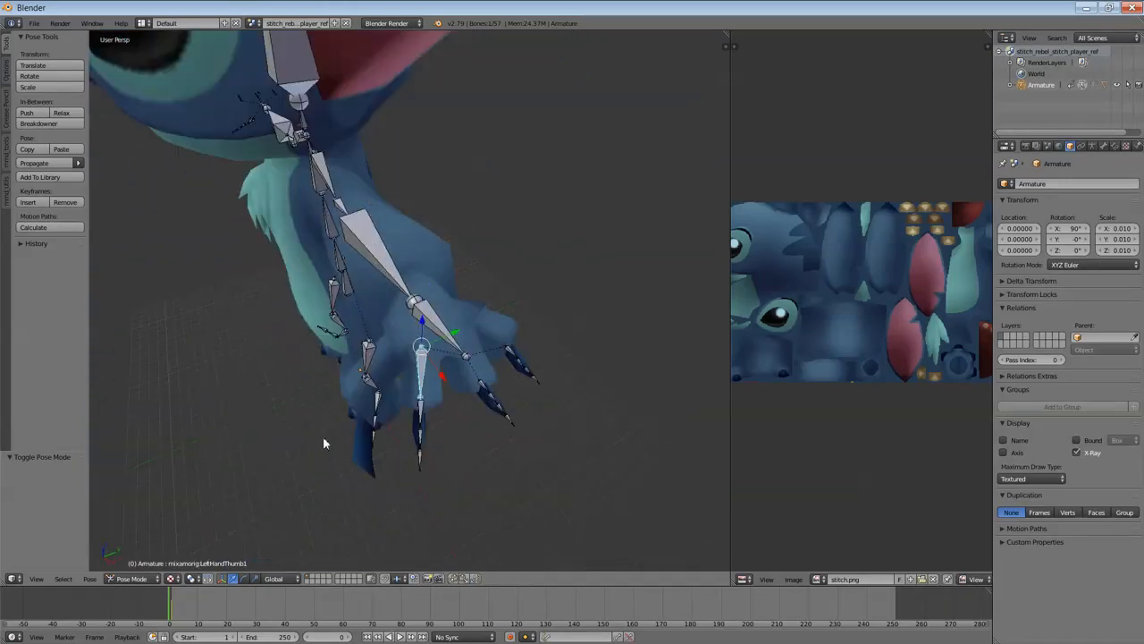
pyautogui.moveTo(423, 455); pyautogui.dragTo(505, 445, button='middle')
pyautogui.scroll(2, 505, 445)
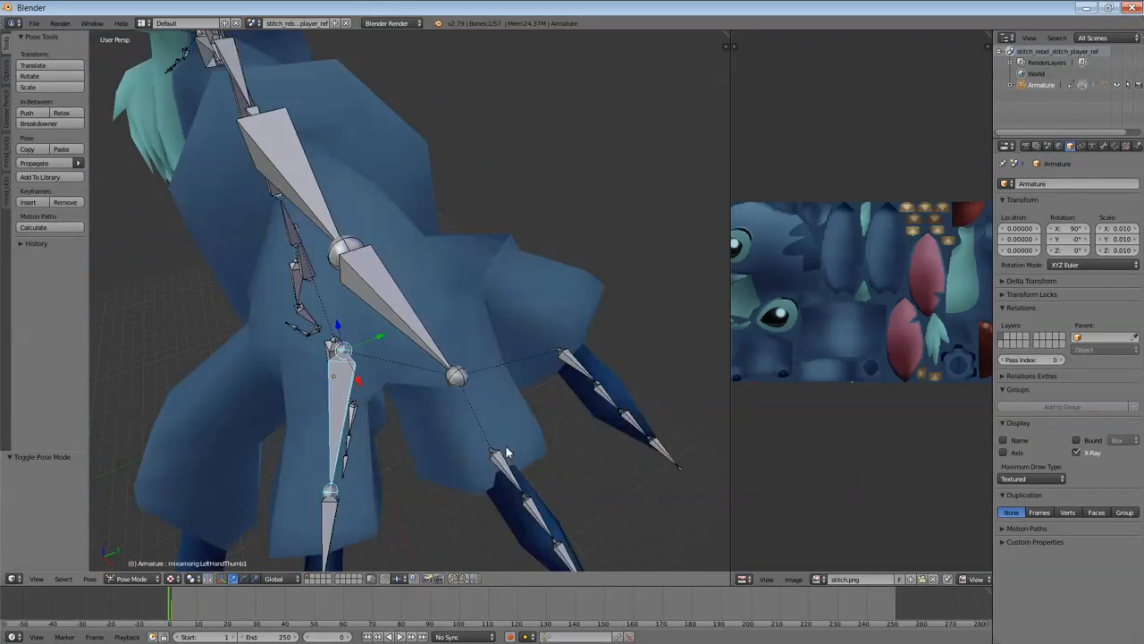
pyautogui.rightClick(506, 466)
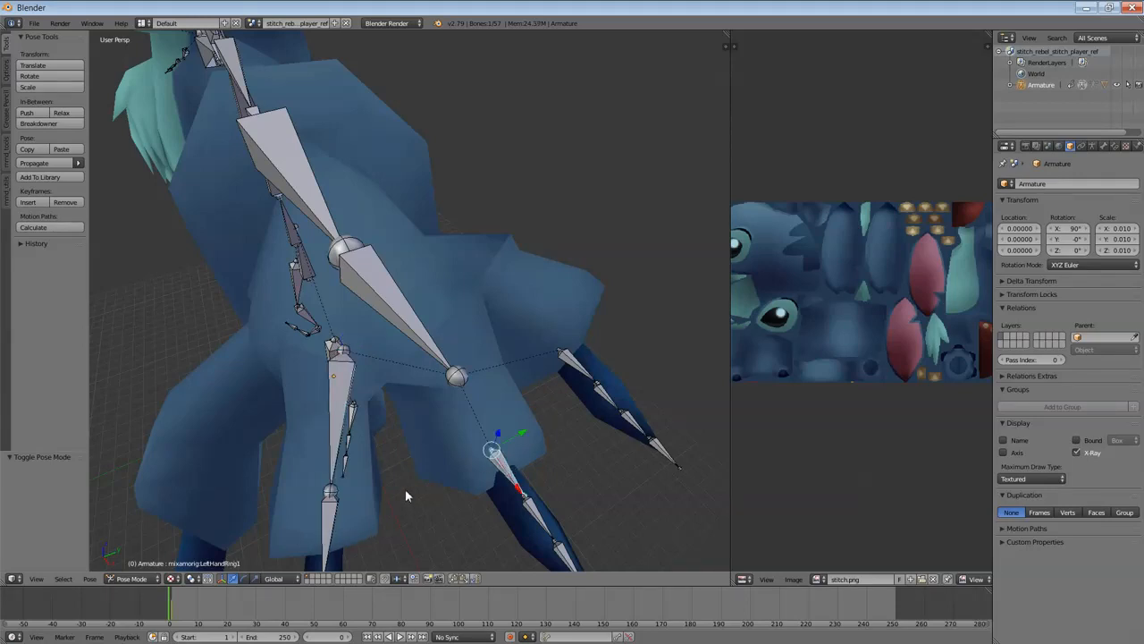
pyautogui.press('r')
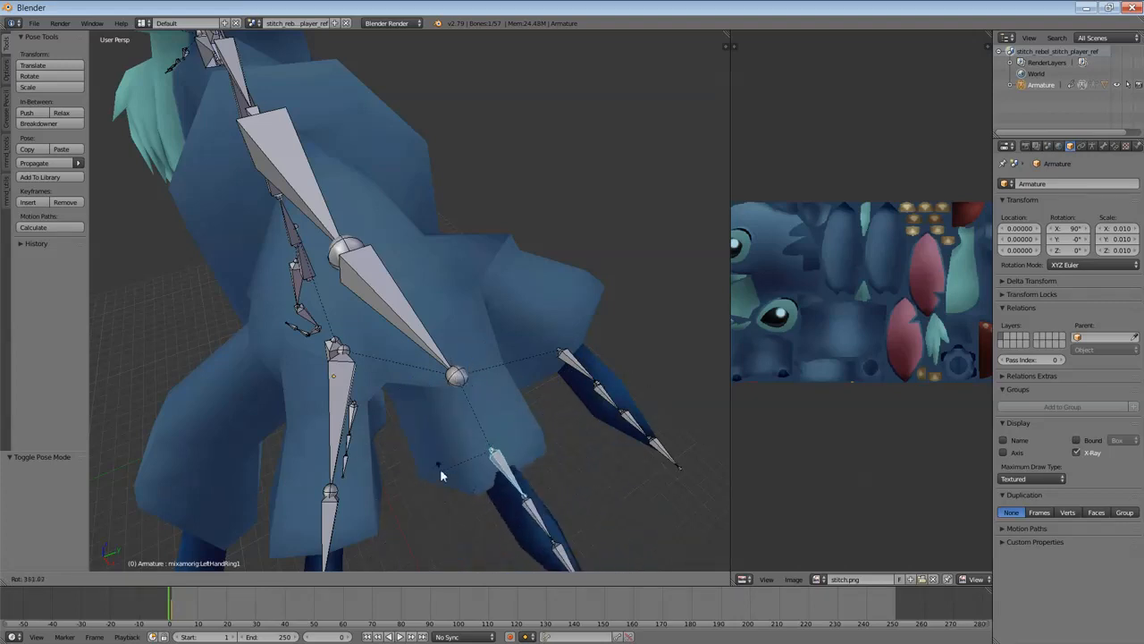
pyautogui.rightClick(519, 460)
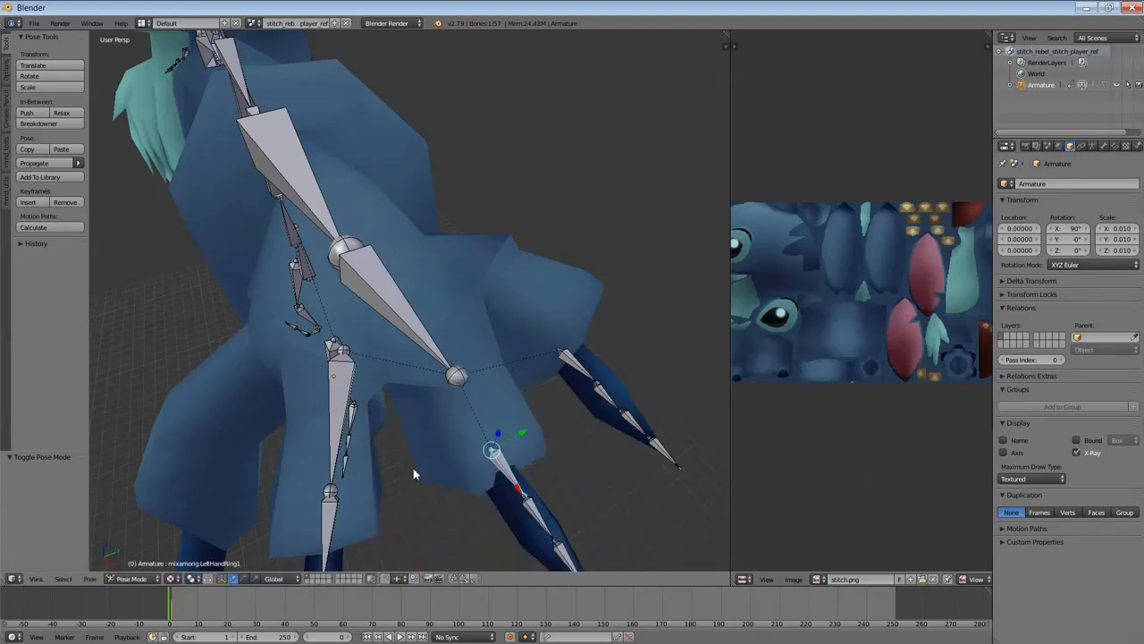
# Step: Select the Stitch mesh and switch it to Weight Paint mode
pyautogui.rightClick(426, 423)
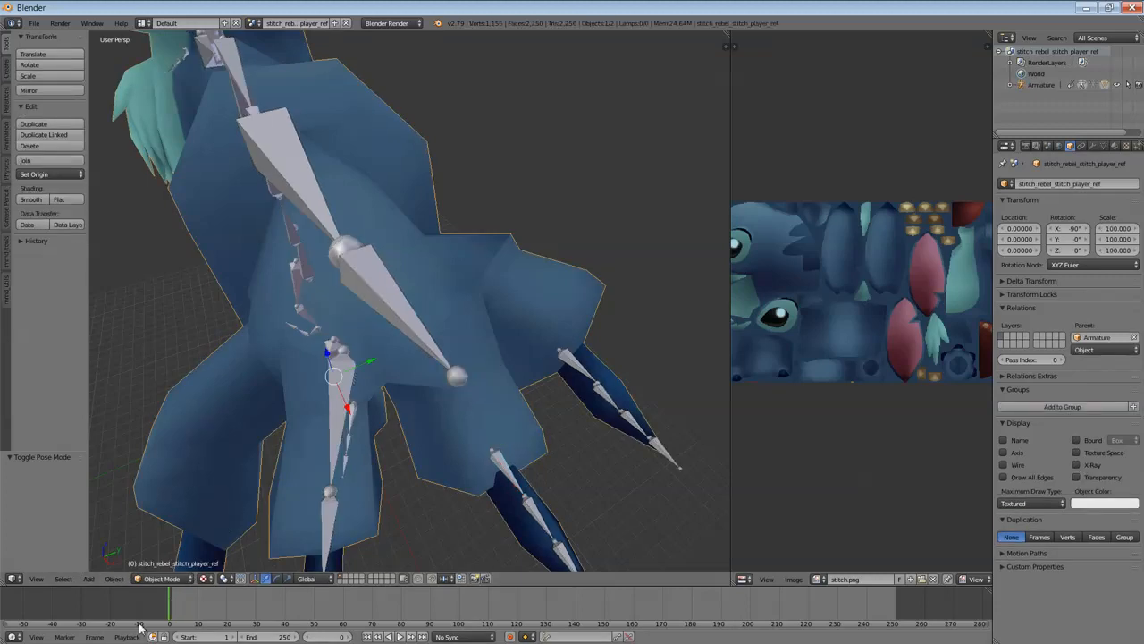
pyautogui.click(160, 578)
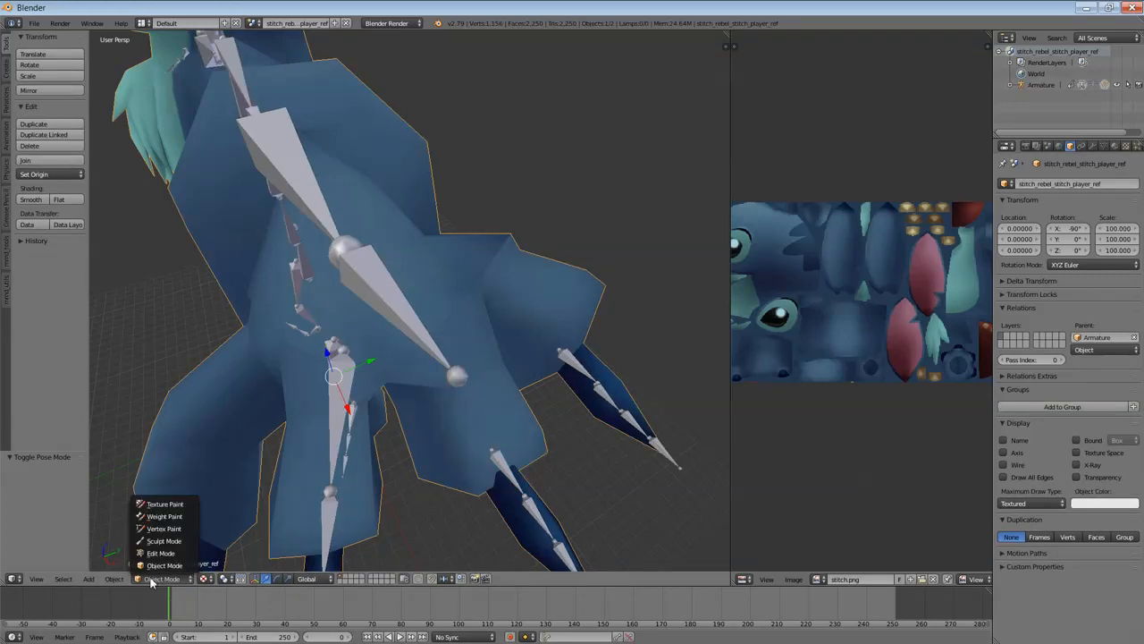
pyautogui.click(166, 517)
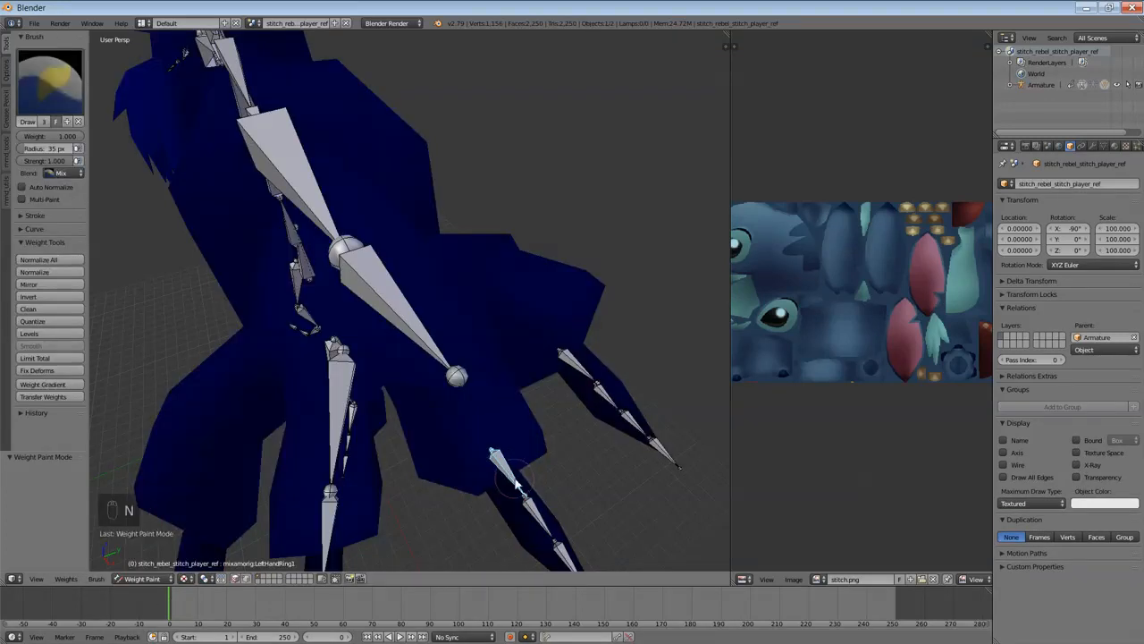
# Step: Select the left ring finger bones and the left hand bone in turn to examine their weights on the mesh
pyautogui.moveTo(515, 503); pyautogui.dragTo(516, 455, button='middle')
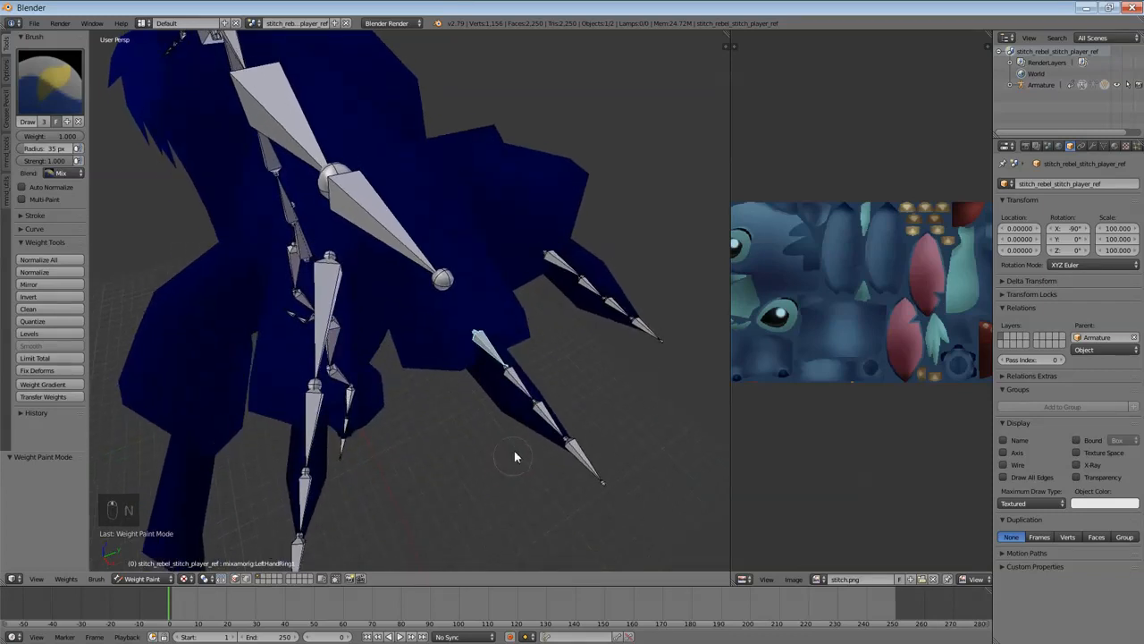
pyautogui.rightClick(528, 397)
pyautogui.rightClick(514, 391)
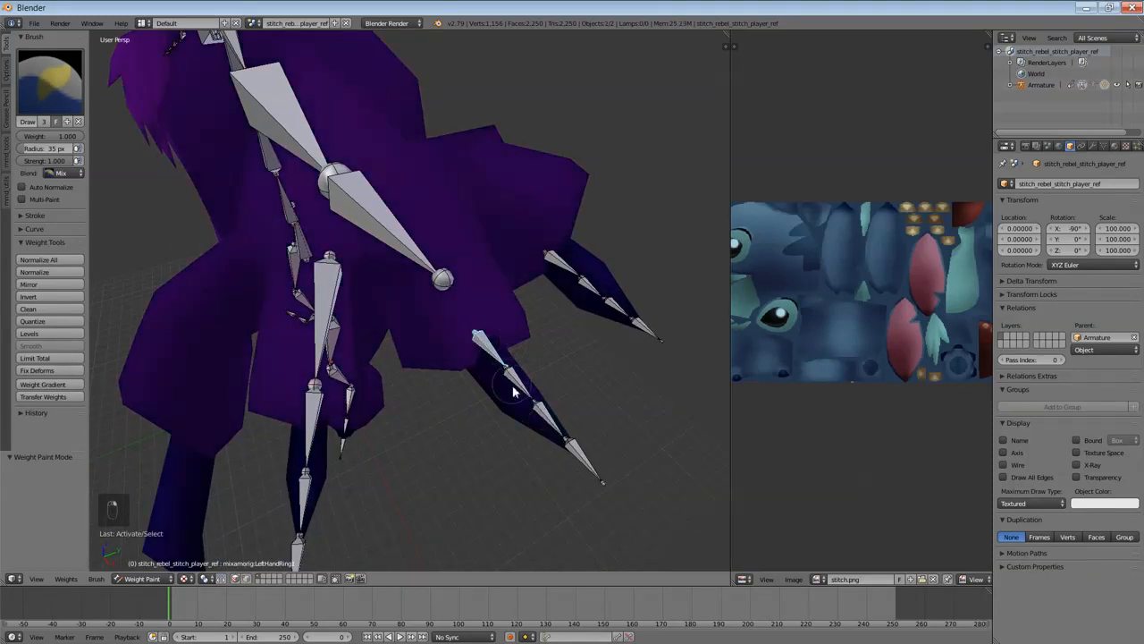
pyautogui.rightClick(575, 454)
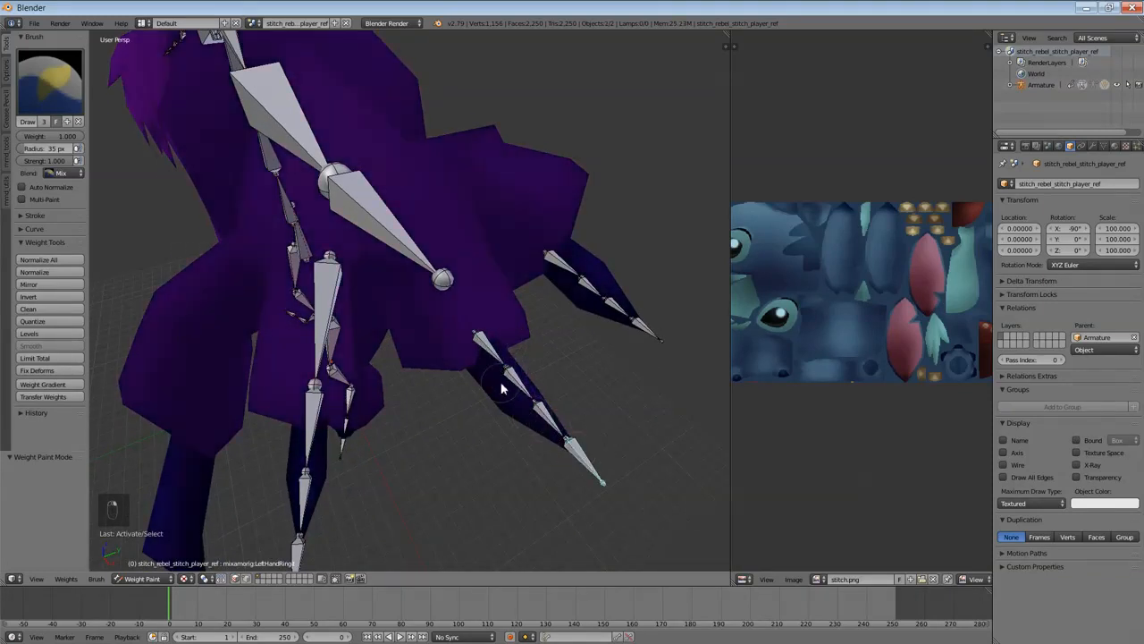
pyautogui.rightClick(380, 244)
pyautogui.moveTo(354, 267); pyautogui.dragTo(368, 275, button='middle')
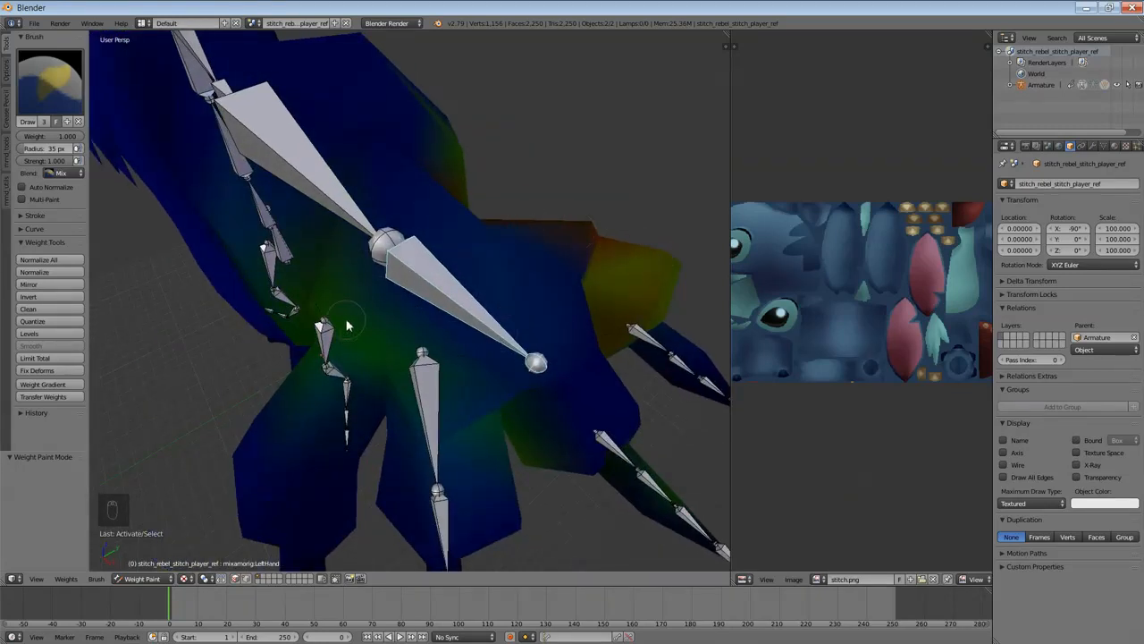
pyautogui.scroll(-3, 459, 380)
pyautogui.moveTo(416, 354); pyautogui.dragTo(466, 360, button='middle')
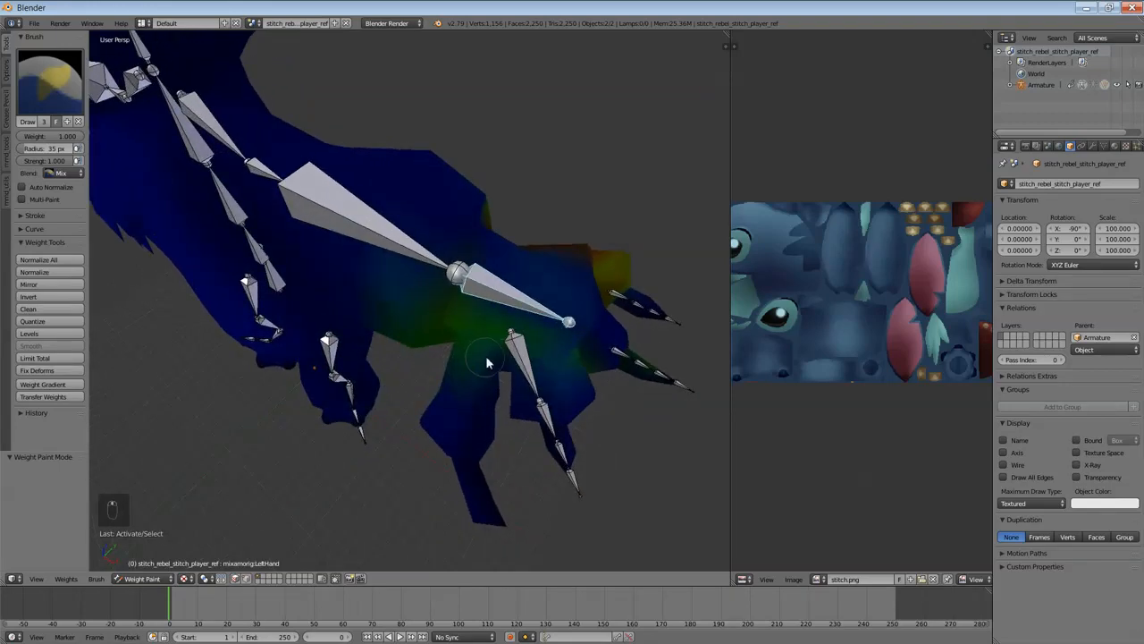
# Step: Test-rotate the left hand bone in Weight Paint mode to check its influence, cancelling the rotations
pyautogui.press('r')
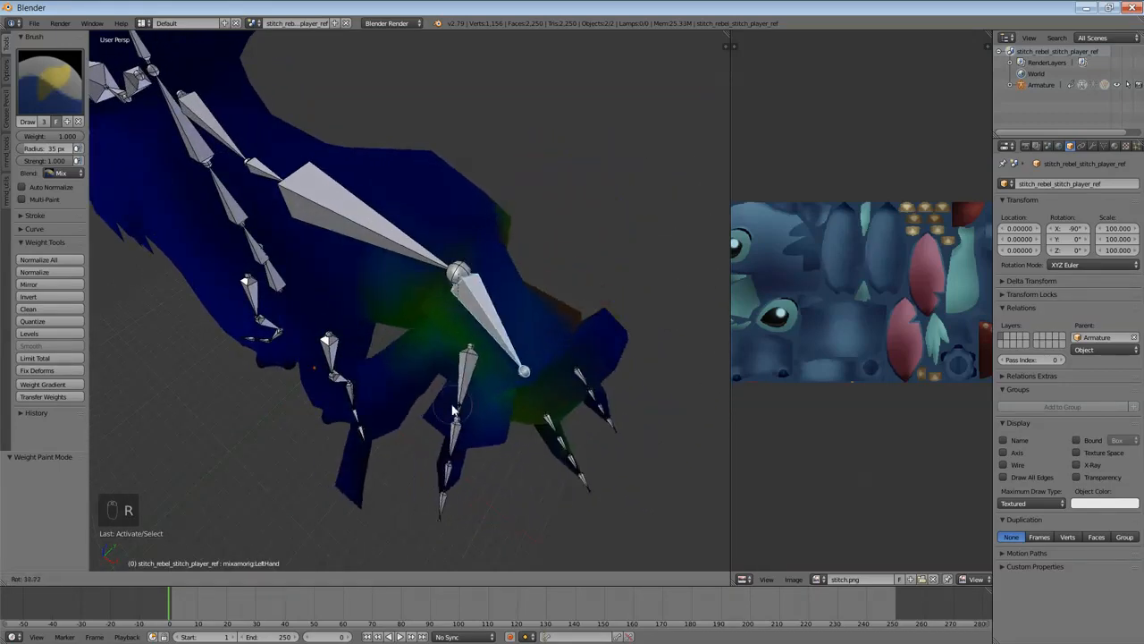
pyautogui.click(461, 369)
pyautogui.moveTo(553, 363); pyautogui.dragTo(511, 357, button='middle')
pyautogui.press('r')
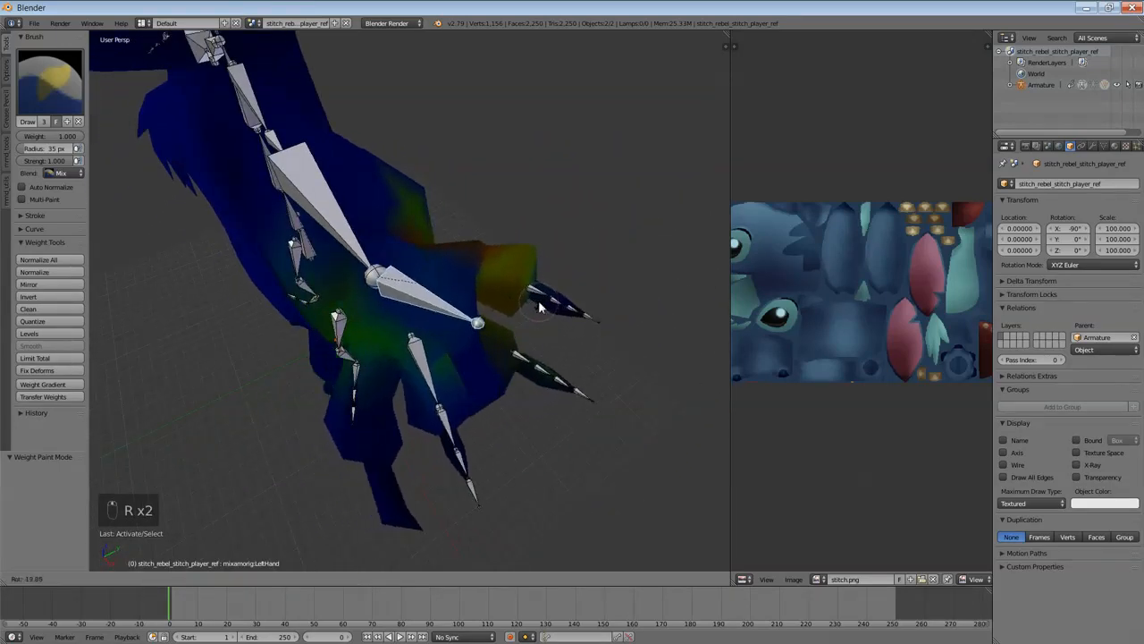
pyautogui.rightClick(545, 225)
pyautogui.press('r')
pyautogui.rightClick(488, 288)
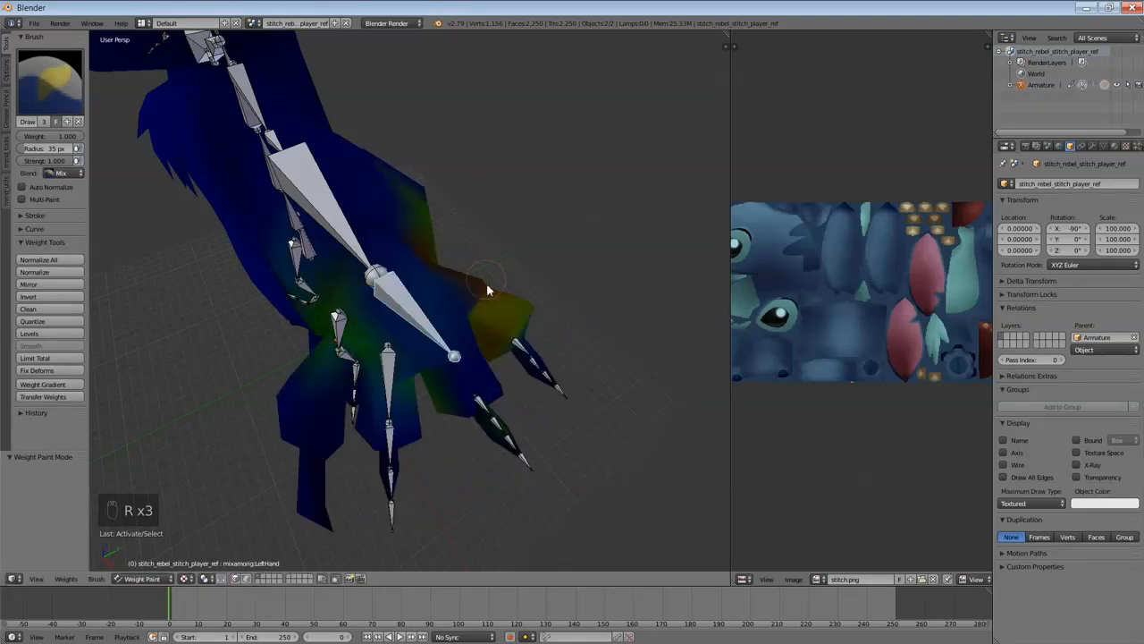
# Step: Compare the weights of the left pinky, thumb and hand bones, and try a cancelled rotation of the hand bone
pyautogui.rightClick(479, 403)
pyautogui.rightClick(528, 357)
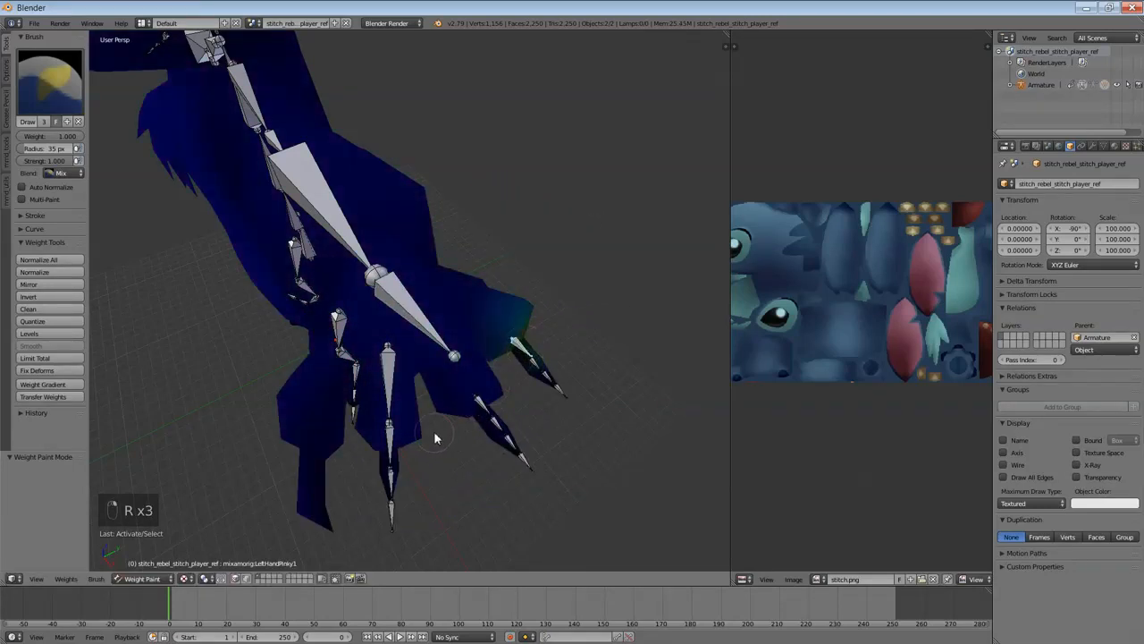
pyautogui.rightClick(394, 436)
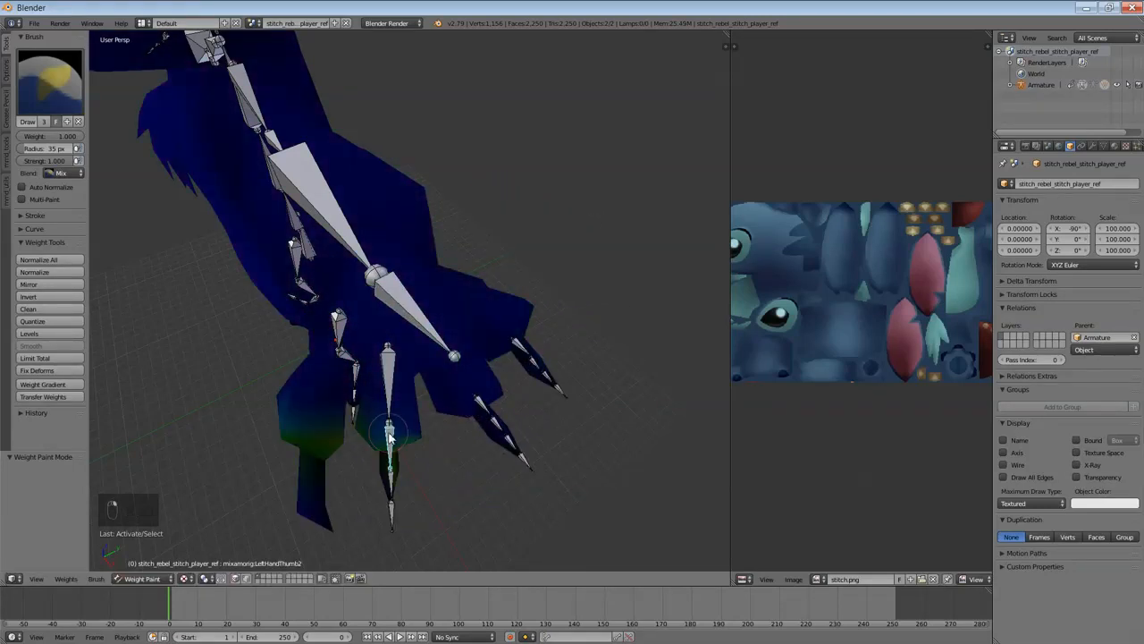
pyautogui.rightClick(419, 321)
pyautogui.press('r')
pyautogui.rightClick(467, 303)
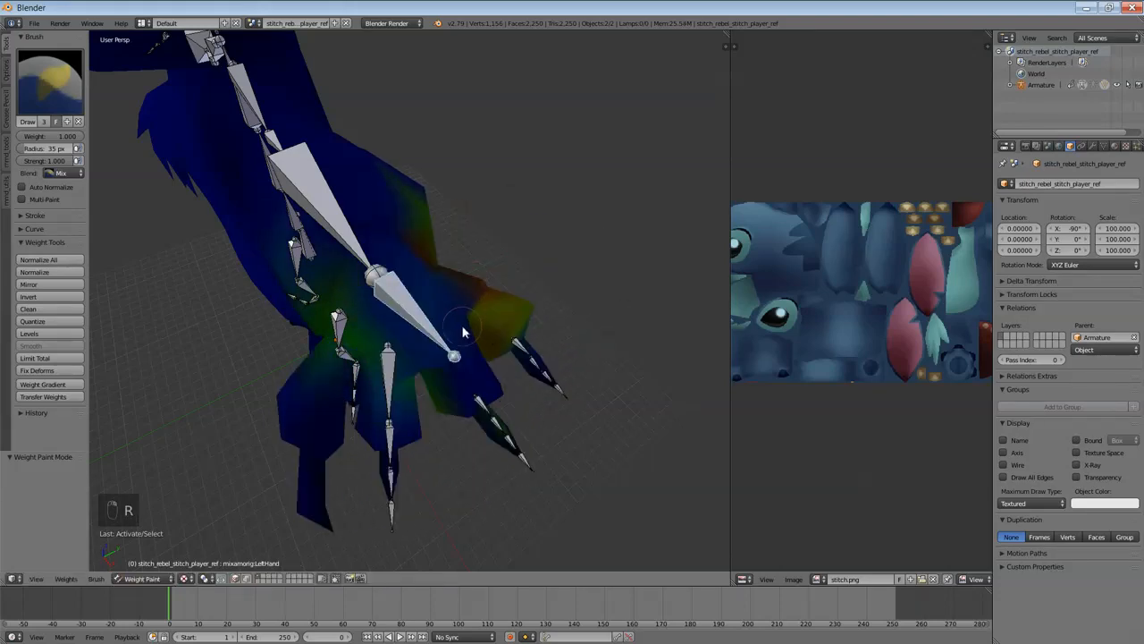
# Step: Examine the weights of the left hand's first ring finger bone and test-rotate it, cancelling the rotation
pyautogui.moveTo(463, 333)
pyautogui.mouseDown(button='middle')
pyautogui.moveTo(428, 329)
pyautogui.moveTo(472, 330)
pyautogui.mouseUp(button='middle')
pyautogui.scroll(2, 472, 330)
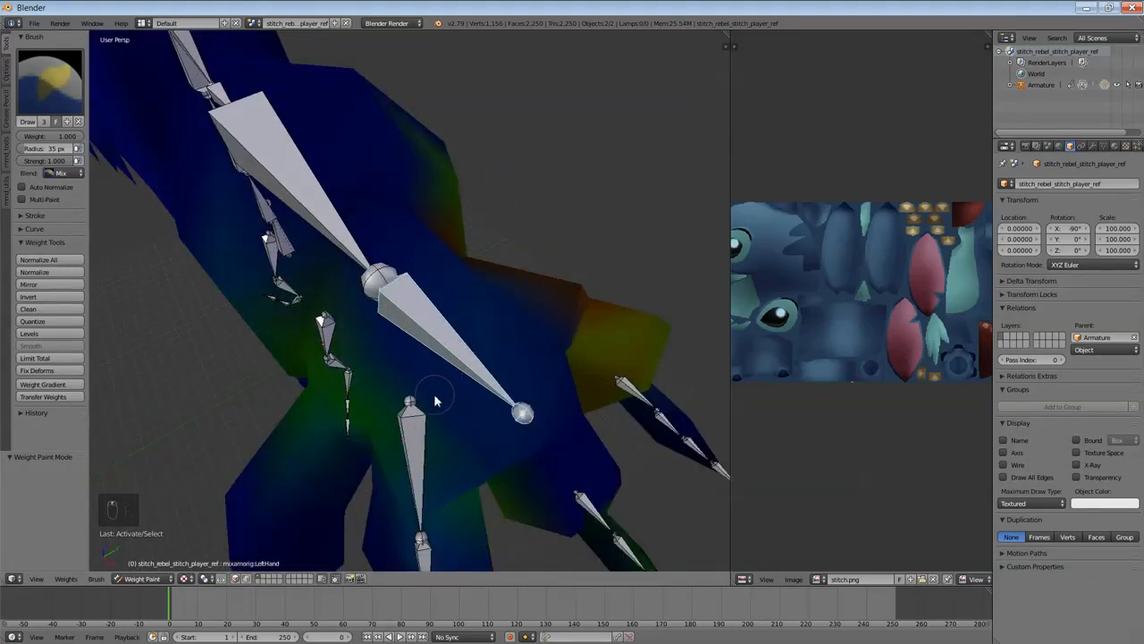
pyautogui.moveTo(435, 401); pyautogui.dragTo(451, 384, button='middle')
pyautogui.rightClick(451, 370)
pyautogui.press('r')
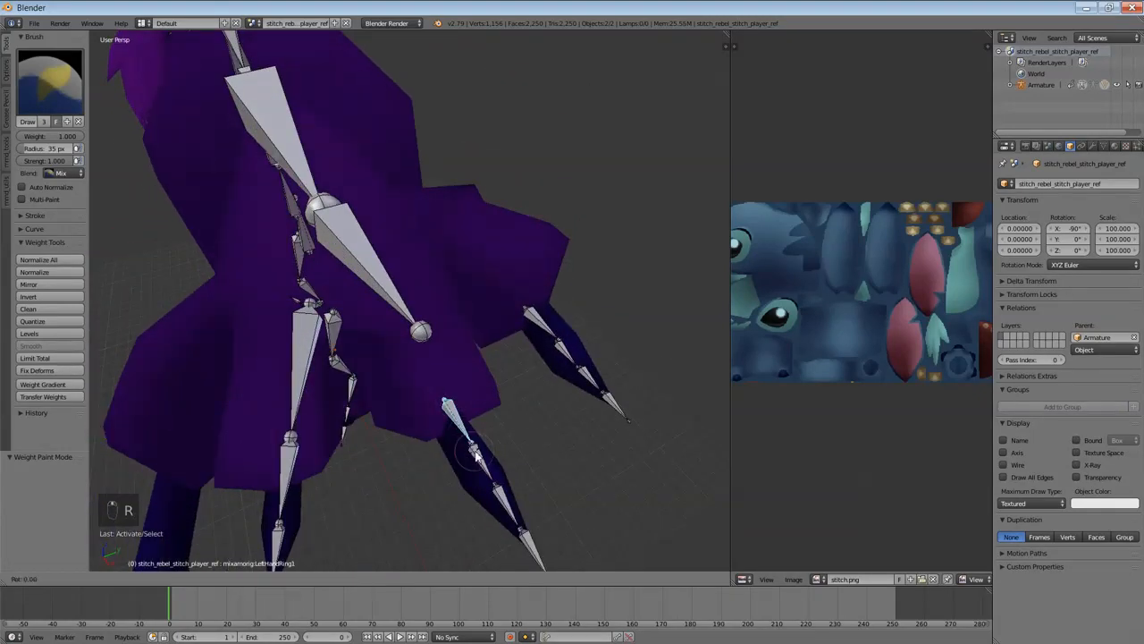
pyautogui.rightClick(525, 386)
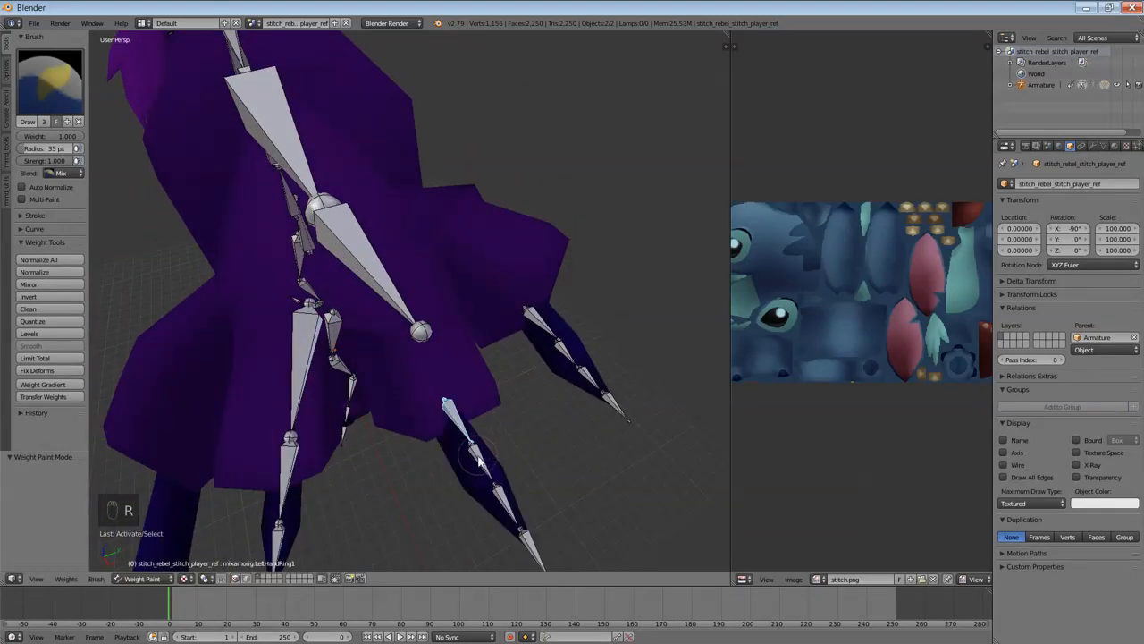
pyautogui.moveTo(478, 462); pyautogui.dragTo(483, 464, button='middle')
# Step: Show the mesh in wireframe and paint the left ring finger claw at weight 1.000 for the second ring finger bone
pyautogui.rightClick(452, 432)
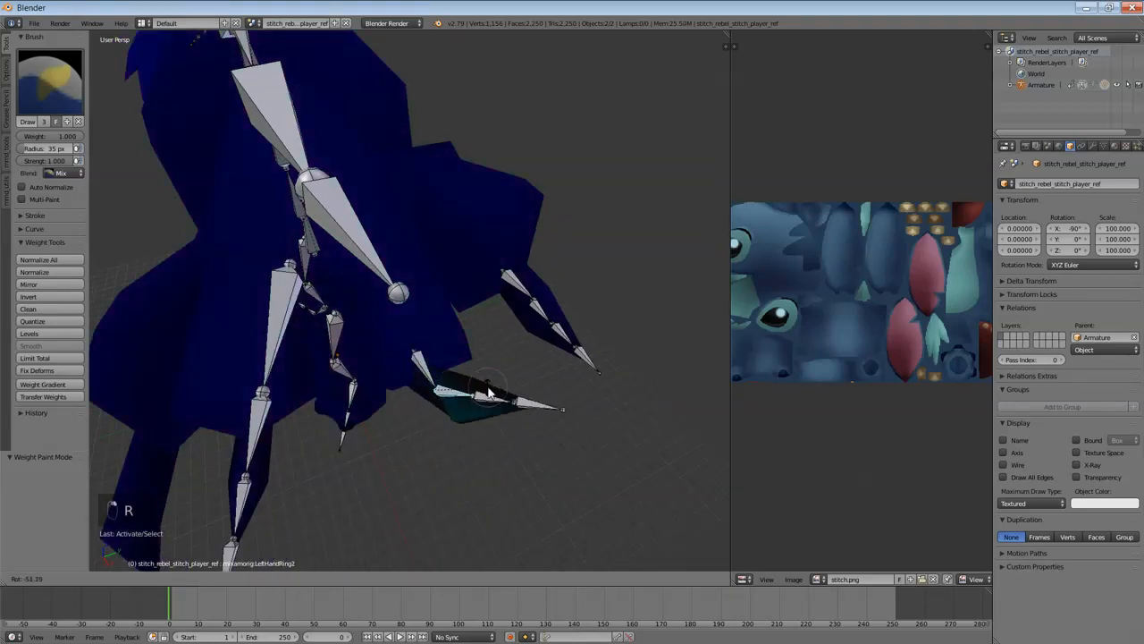
pyautogui.moveTo(478, 376); pyautogui.dragTo(596, 447, button='middle')
pyautogui.press('z')
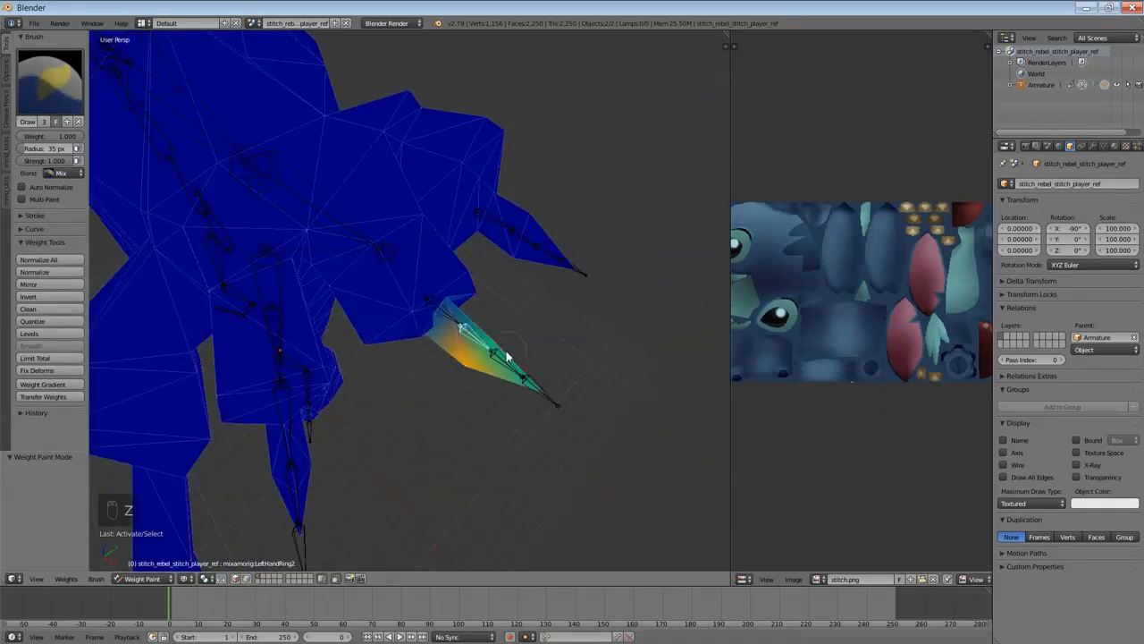
pyautogui.scroll(6, 518, 362)
pyautogui.scroll(-6, 557, 392)
pyautogui.moveTo(495, 349)
pyautogui.mouseDown()
pyautogui.moveTo(541, 404)
pyautogui.moveTo(462, 371)
pyautogui.mouseUp()
# Step: Test-rotate the second ring finger bone to check the painted claw, cancel the rotation and inspect the claw's base up close
pyautogui.press('r')
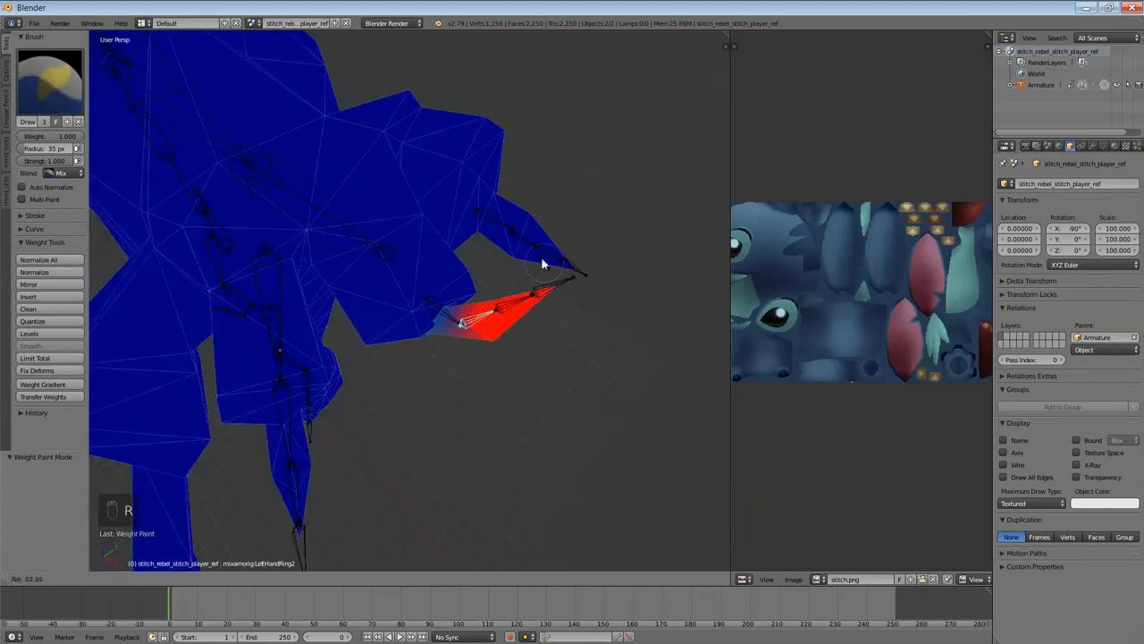
pyautogui.rightClick(477, 232)
pyautogui.moveTo(515, 336); pyautogui.dragTo(475, 401, button='middle')
pyautogui.scroll(3, 475, 398)
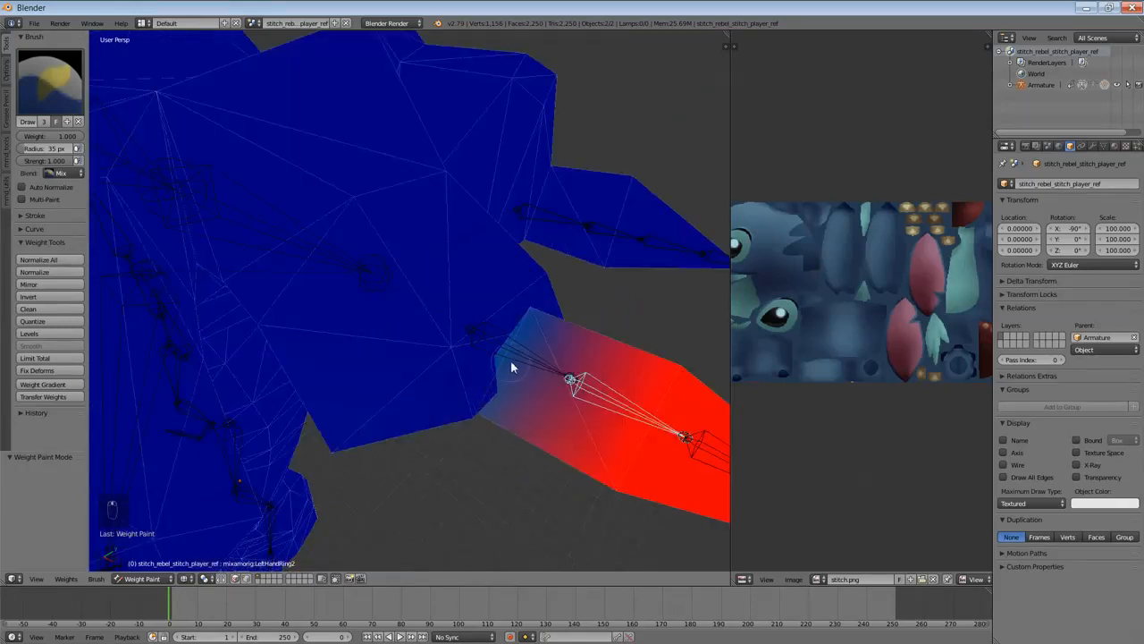
# Step: Undo a trial stroke at the ring finger claw's base and set the brush to a 14 px radius with Add blending
pyautogui.click(527, 315)
pyautogui.hotkey('ctrl', 'z')
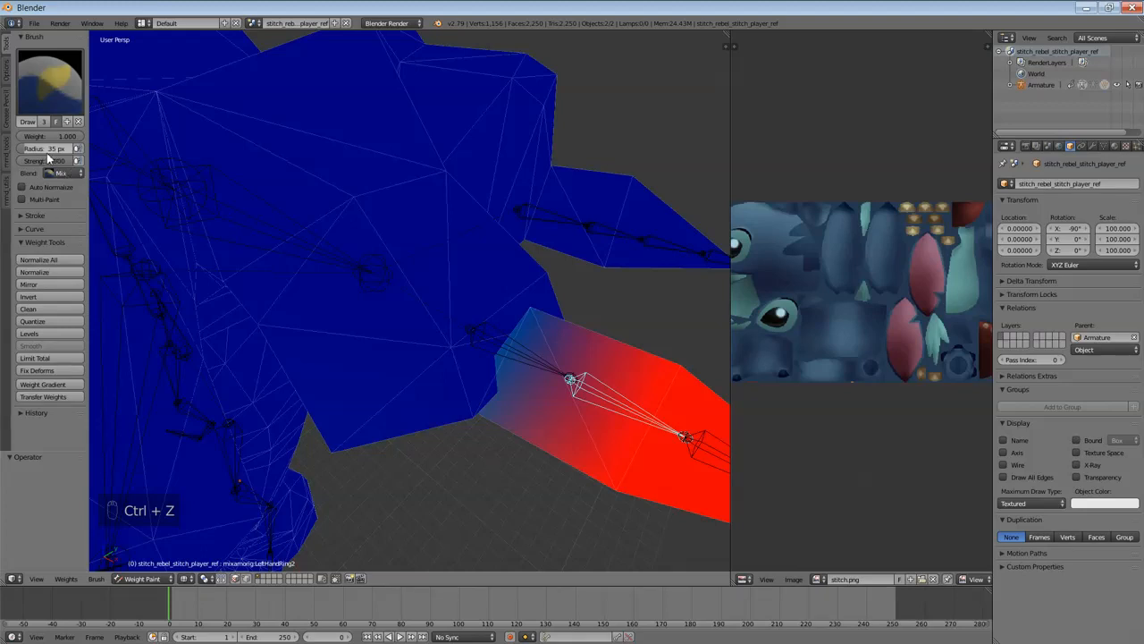
pyautogui.moveTo(47, 153); pyautogui.dragTo(49, 152)
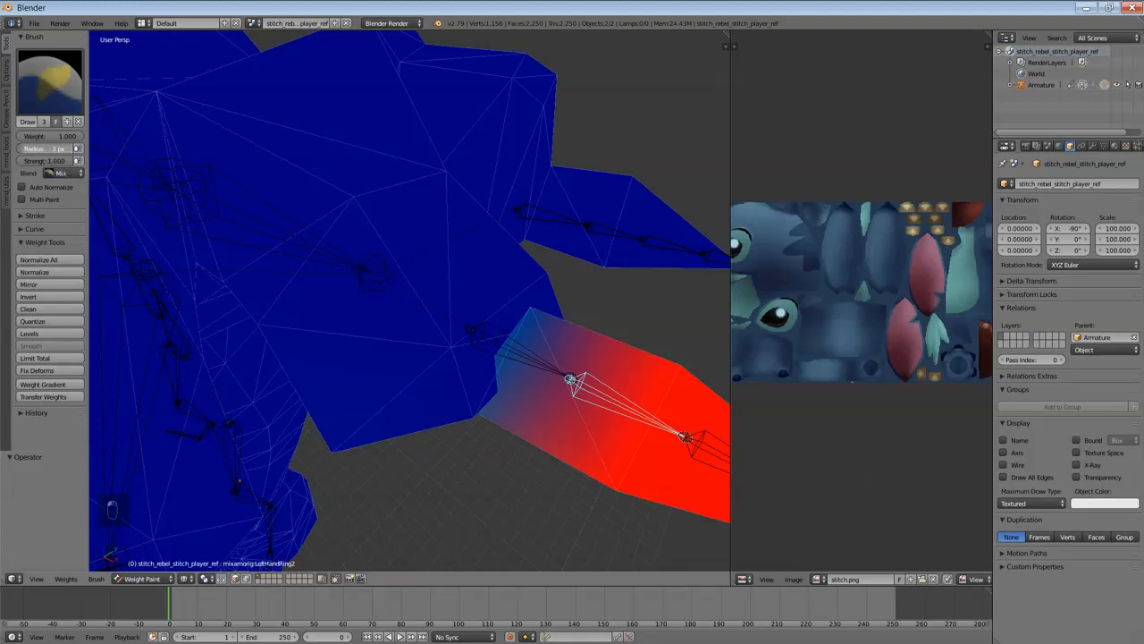
pyautogui.moveTo(49, 149); pyautogui.dragTo(49, 149)
pyautogui.click(52, 173)
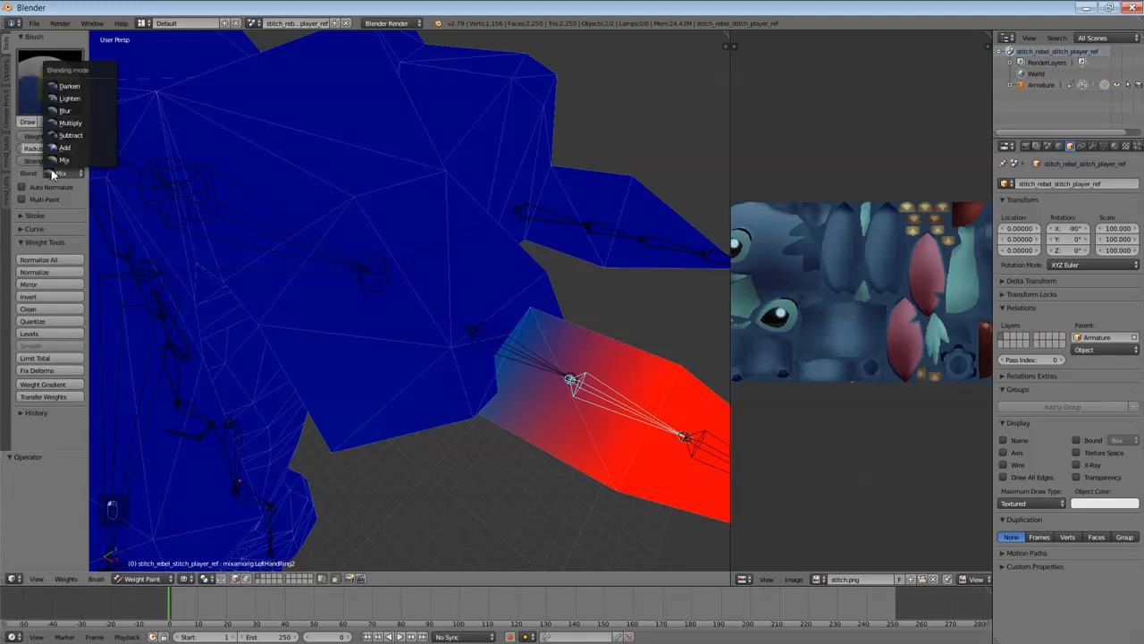
pyautogui.click(62, 147)
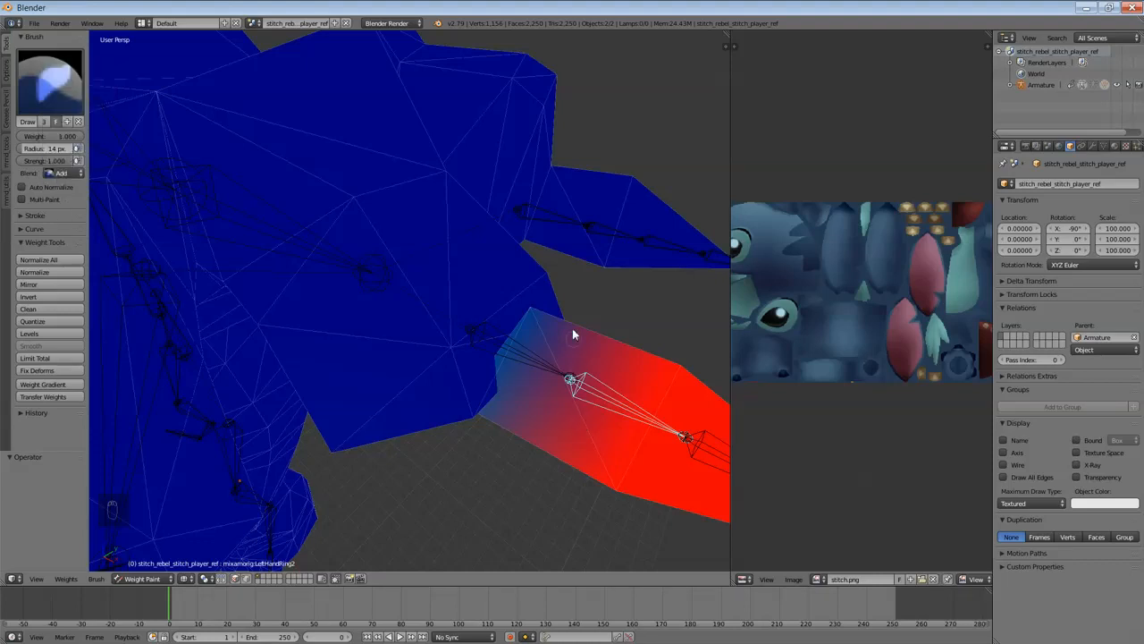
# Step: Paint the ring finger claw's base at weight 1.000 for the second ring finger bone, undoing the last stroke
pyautogui.click(531, 314)
pyautogui.moveTo(462, 428); pyautogui.dragTo(466, 414, button='middle')
pyautogui.moveTo(416, 172); pyautogui.dragTo(371, 244, button='middle')
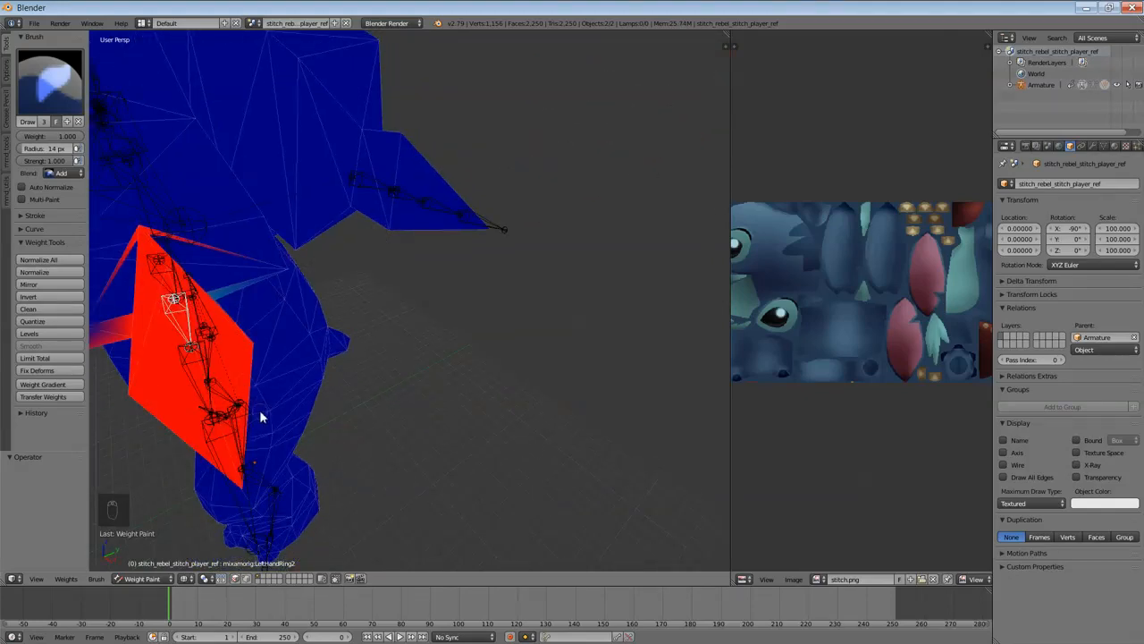
pyautogui.moveTo(231, 435); pyautogui.dragTo(363, 443, button='middle')
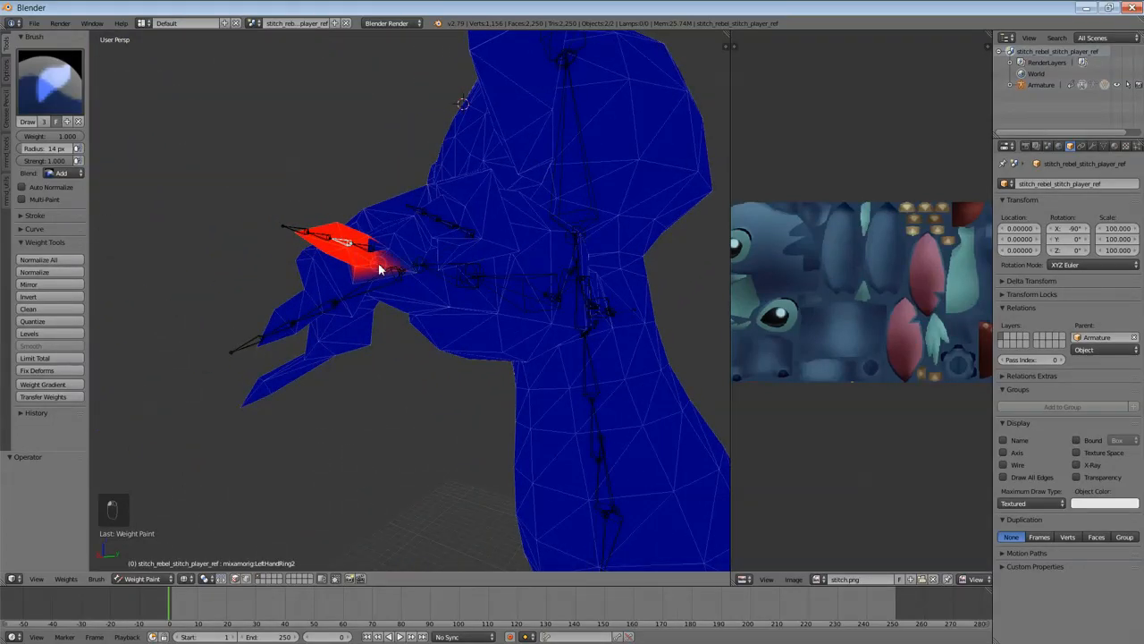
pyautogui.moveTo(388, 296); pyautogui.dragTo(415, 318, button='middle')
pyautogui.hotkey('ctrl', 'z')
# Step: Test-rotate the second ring finger bone to check the claw's base, cancelling the rotation
pyautogui.moveTo(531, 397)
pyautogui.mouseDown(button='middle')
pyautogui.moveTo(521, 489)
pyautogui.moveTo(550, 507)
pyautogui.moveTo(568, 474)
pyautogui.moveTo(557, 466)
pyautogui.moveTo(599, 467)
pyautogui.mouseUp(button='middle')
pyautogui.press('r')
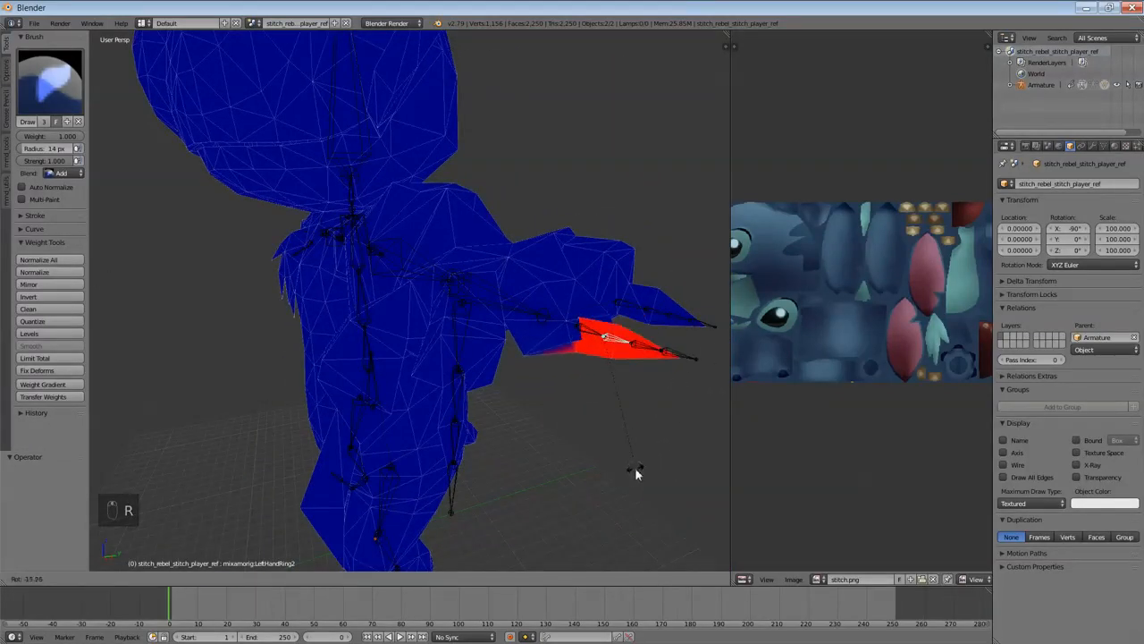
pyautogui.press('r')
pyautogui.rightClick(409, 426)
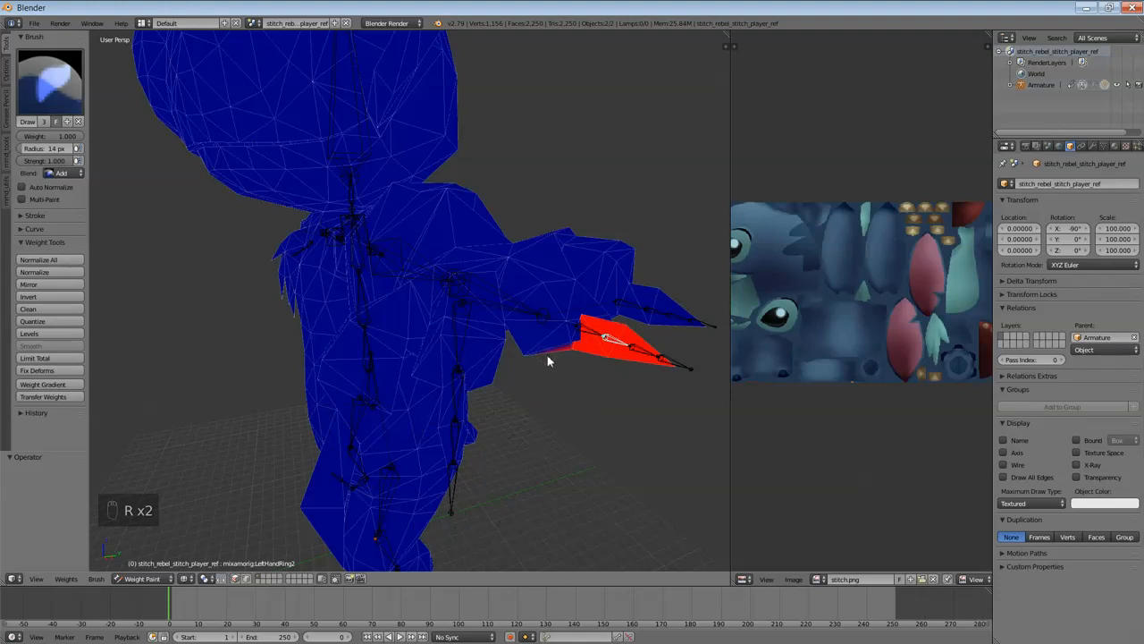
# Step: Set the brush to Subtract, remove weight spilling past the claw's base, and check it with a cancelled bone rotation
pyautogui.click(64, 174)
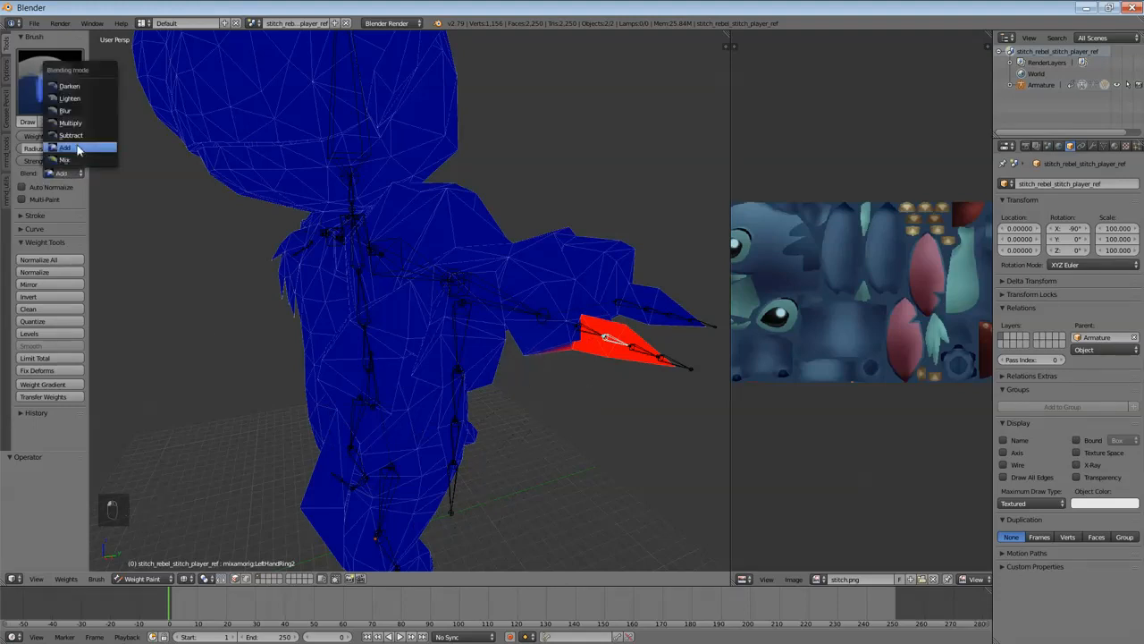
pyautogui.click(78, 146)
pyautogui.moveTo(538, 368)
pyautogui.mouseDown(button='middle')
pyautogui.moveTo(524, 327)
pyautogui.moveTo(532, 224)
pyautogui.moveTo(544, 286)
pyautogui.moveTo(560, 281)
pyautogui.mouseUp(button='middle')
pyautogui.press('r')
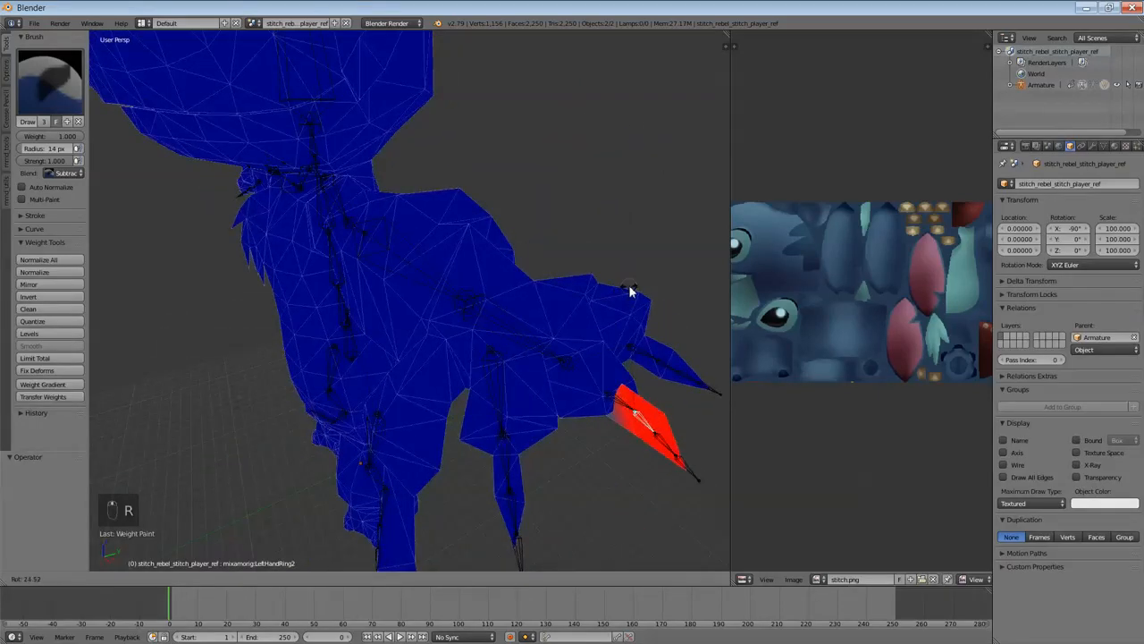
pyautogui.rightClick(668, 491)
# Step: Test-rotate the second ring finger bone in solid shading, cancel the rotation and inspect the claw
pyautogui.press('z')
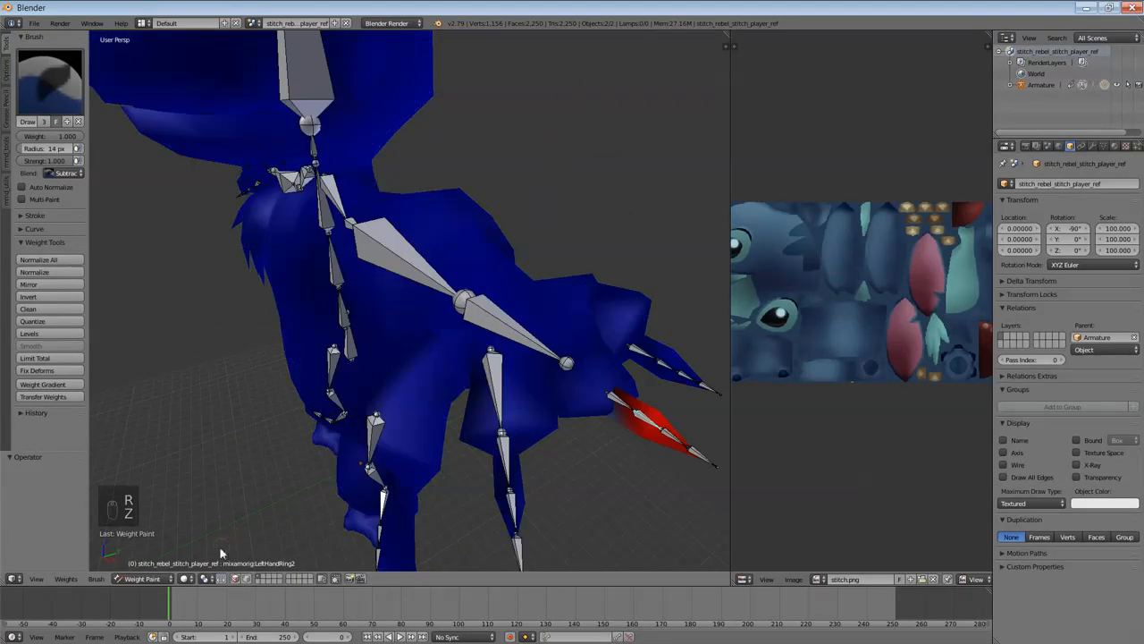
pyautogui.press('r')
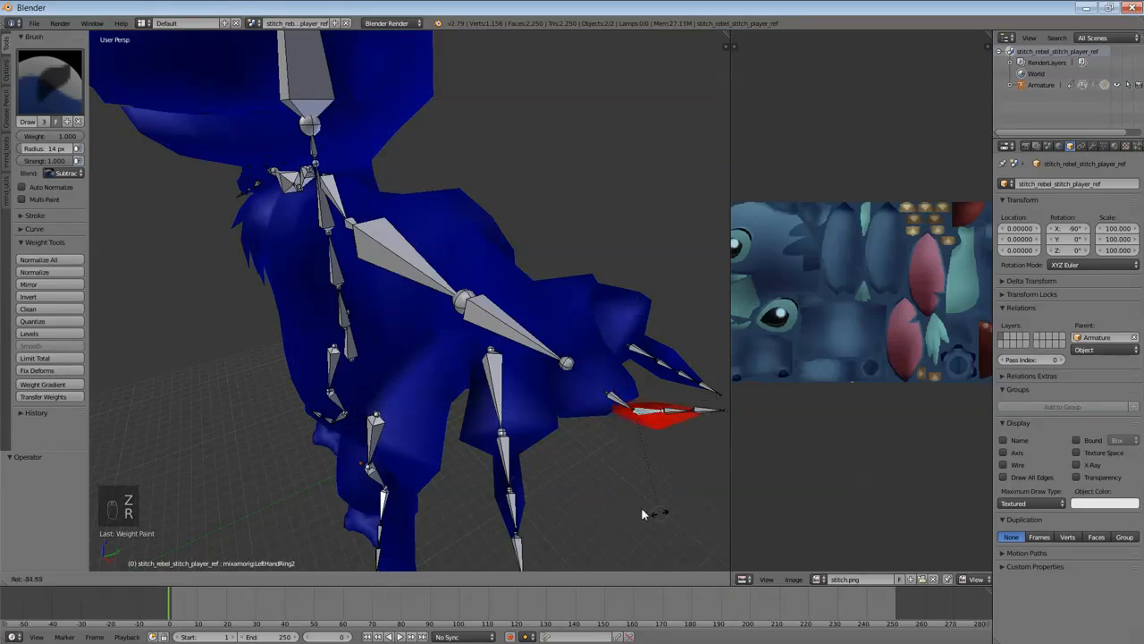
pyautogui.rightClick(654, 347)
pyautogui.moveTo(666, 415); pyautogui.dragTo(519, 455, button='middle')
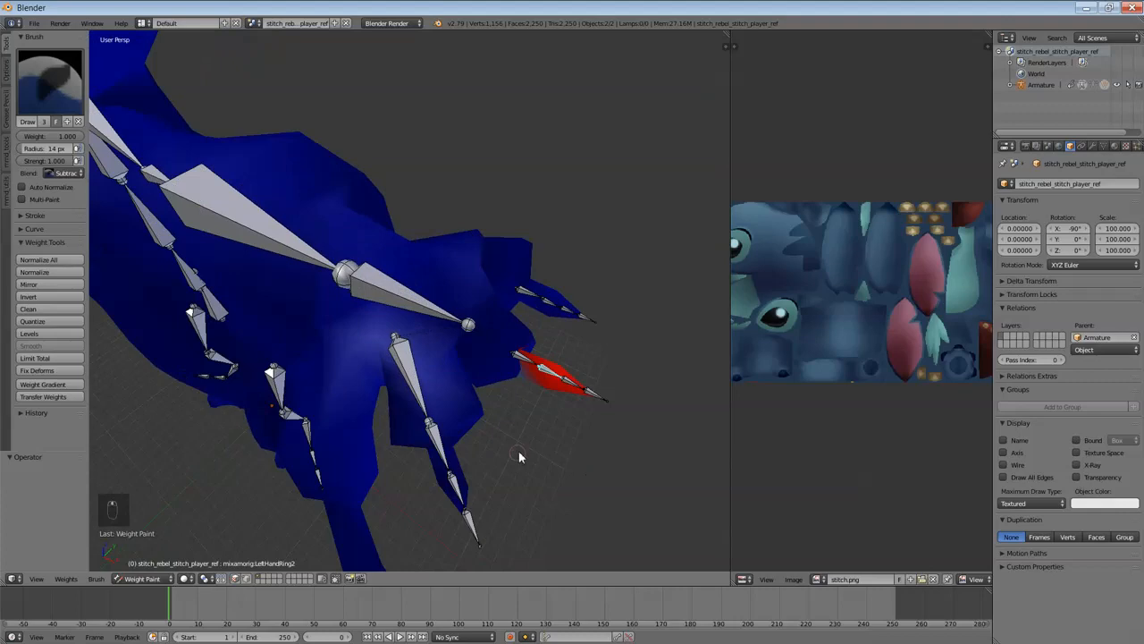
# Step: Select the left hand's first ring finger bone, show the mesh in wireframe and turn off Limit selection to visible
pyautogui.rightClick(527, 374)
pyautogui.moveTo(526, 374)
pyautogui.mouseDown(button='middle')
pyautogui.moveTo(516, 396)
pyautogui.moveTo(455, 388)
pyautogui.moveTo(489, 396)
pyautogui.moveTo(460, 400)
pyautogui.moveTo(424, 465)
pyautogui.moveTo(431, 492)
pyautogui.moveTo(438, 482)
pyautogui.mouseUp(button='middle')
pyautogui.press('z')
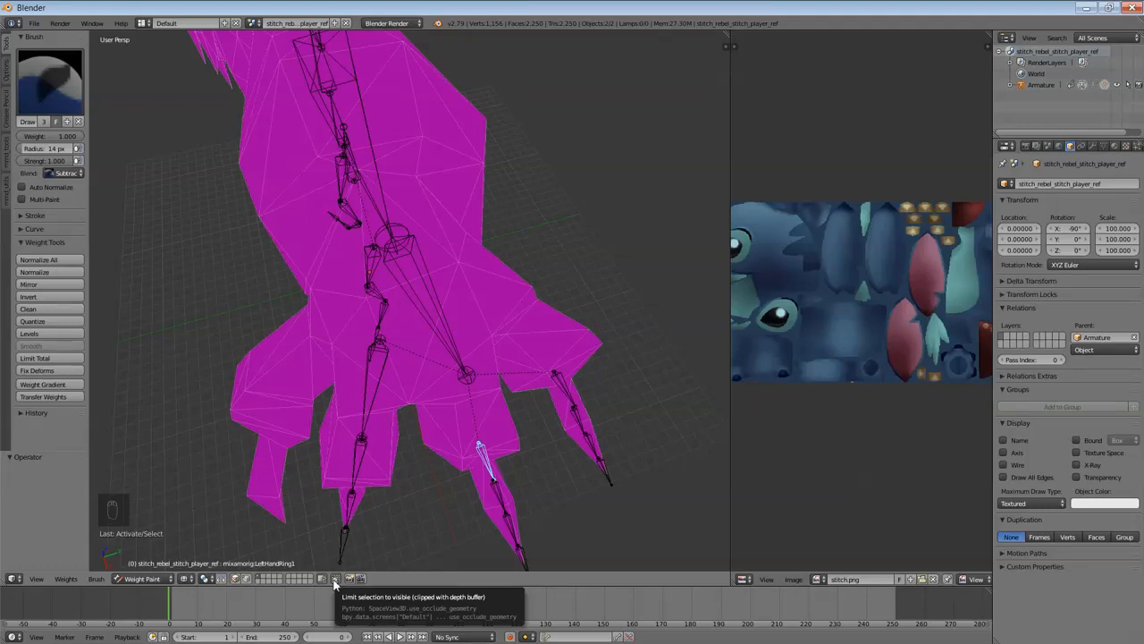
pyautogui.click(336, 578)
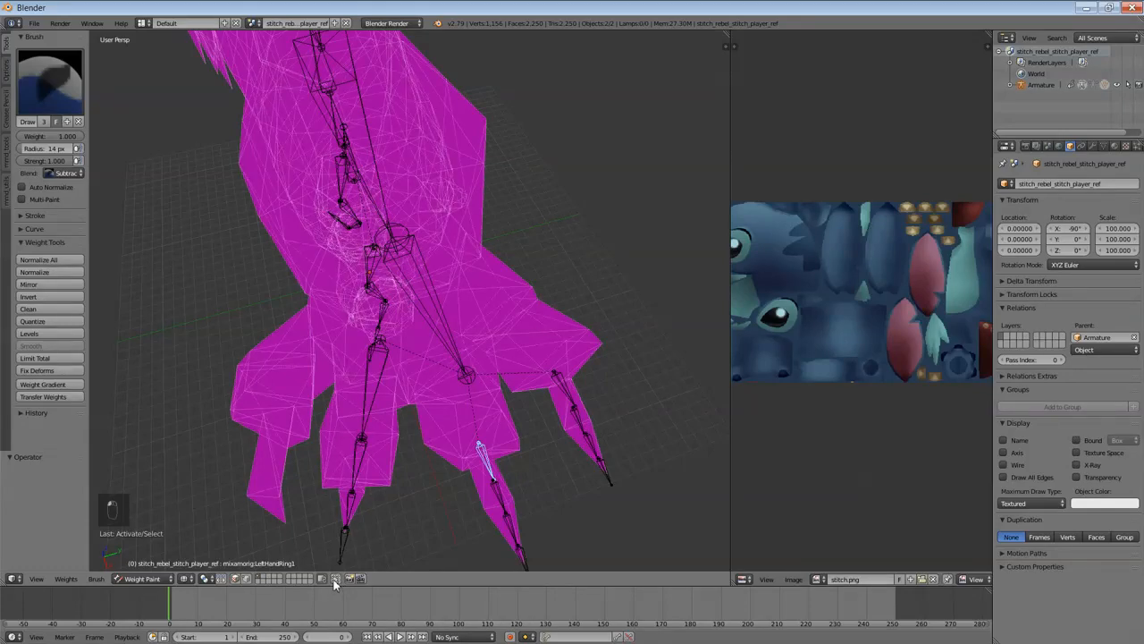
# Step: Switch the brush blending to Add after a Subtract stroke and try painting the ring knuckle's outer corner, undoing the strokes
pyautogui.moveTo(394, 485); pyautogui.dragTo(523, 375, button='middle')
pyautogui.moveTo(552, 368); pyautogui.dragTo(561, 377)
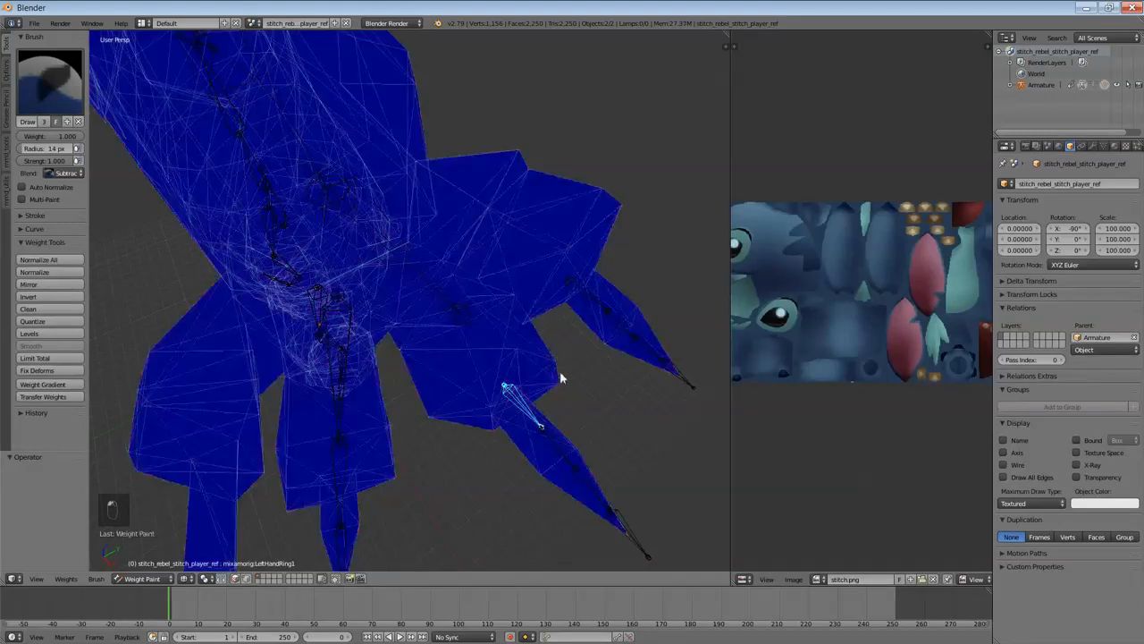
pyautogui.click(83, 172)
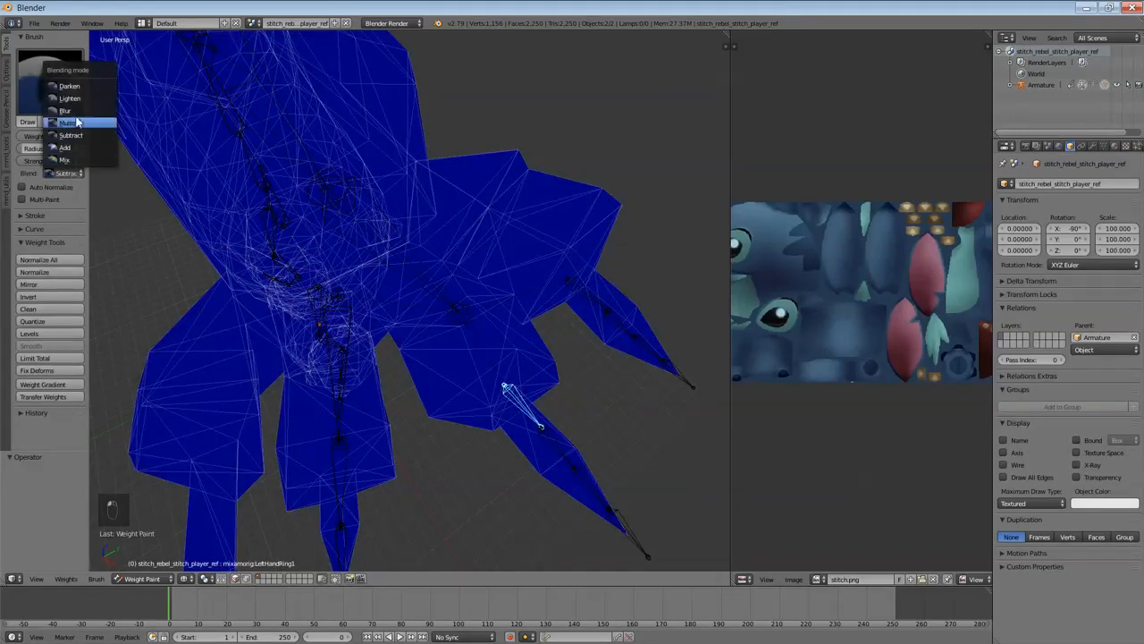
pyautogui.click(67, 147)
pyautogui.moveTo(557, 381)
pyautogui.mouseDown()
pyautogui.moveTo(556, 369)
pyautogui.moveTo(560, 385)
pyautogui.mouseUp()
pyautogui.hotkey('ctrl', 'z')
pyautogui.hotkey('ctrl', 'z')
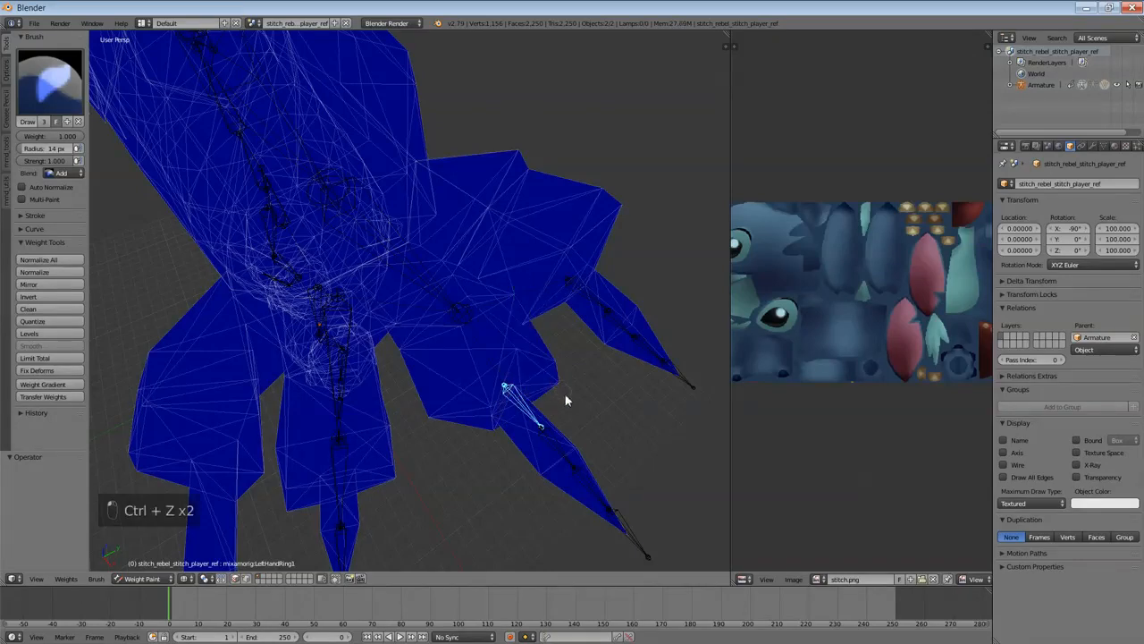
# Step: Undo a stroke on the ring knuckle's outer side and paint its inner lower corner for the first ring finger bone
pyautogui.moveTo(564, 398)
pyautogui.mouseDown(button='middle')
pyautogui.moveTo(611, 467)
pyautogui.moveTo(608, 458)
pyautogui.mouseUp(button='middle')
pyautogui.moveTo(587, 429); pyautogui.dragTo(583, 425)
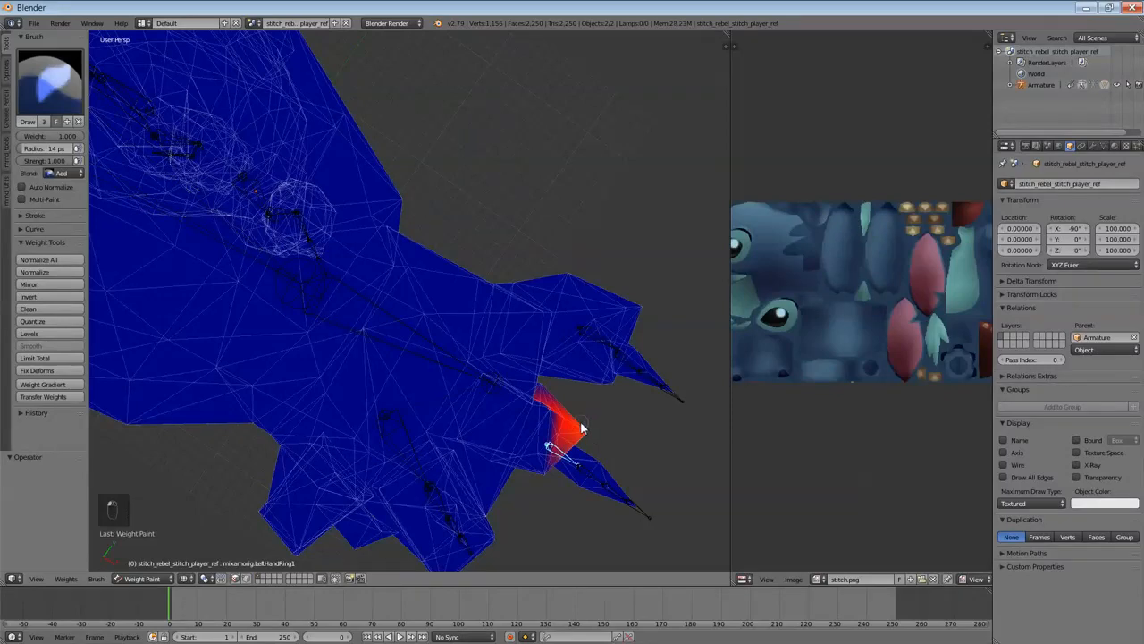
pyautogui.moveTo(581, 429)
pyautogui.mouseDown(button='middle')
pyautogui.moveTo(572, 404)
pyautogui.moveTo(530, 404)
pyautogui.moveTo(587, 426)
pyautogui.moveTo(396, 474)
pyautogui.moveTo(313, 415)
pyautogui.moveTo(481, 438)
pyautogui.mouseUp(button='middle')
pyautogui.hotkey('ctrl', 'z')
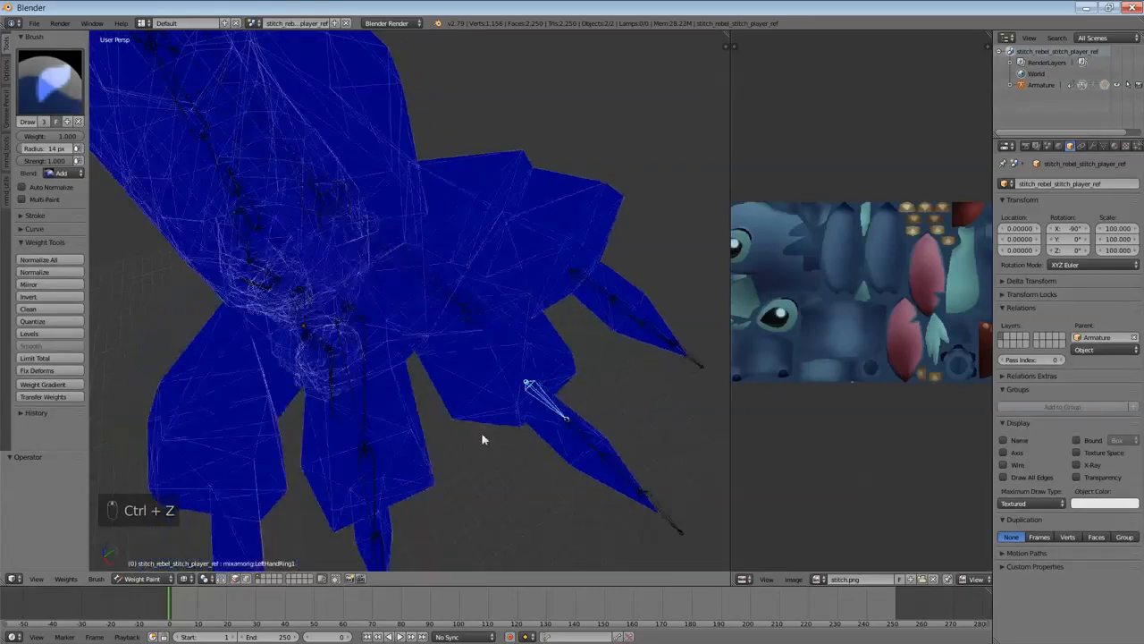
pyautogui.moveTo(473, 432)
pyautogui.mouseDown()
pyautogui.moveTo(455, 416)
pyautogui.moveTo(466, 431)
pyautogui.mouseUp()
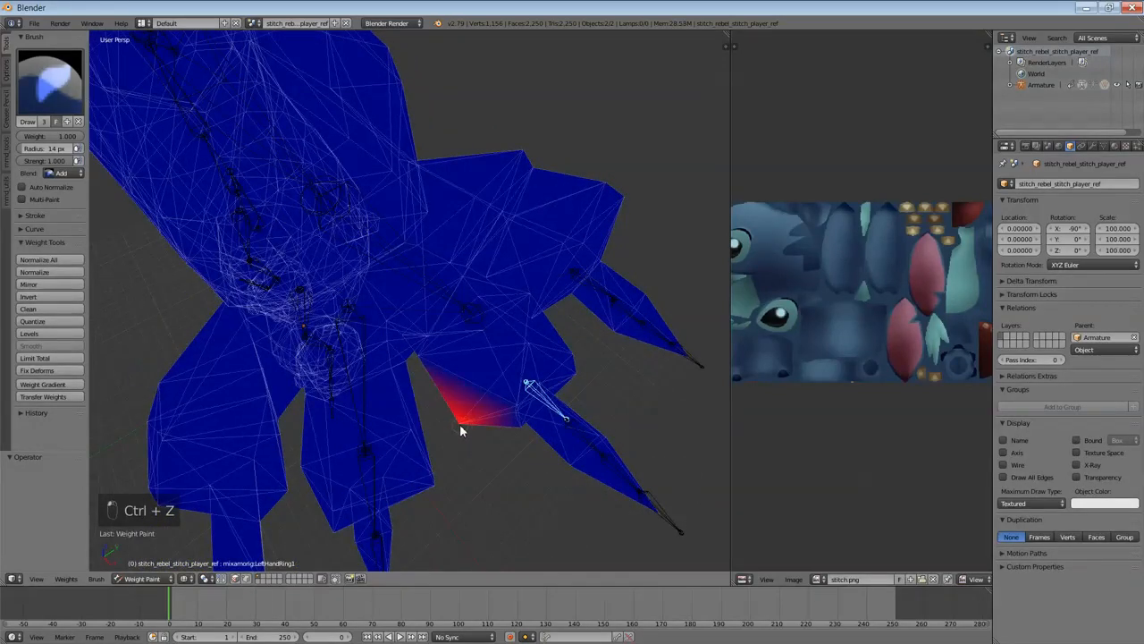
# Step: Try to extend the first ring finger bone's weight across the knuckle from several angles, undoing each stroke
pyautogui.moveTo(509, 426)
pyautogui.mouseDown(button='middle')
pyautogui.moveTo(465, 399)
pyautogui.moveTo(506, 418)
pyautogui.mouseUp(button='middle')
pyautogui.scroll(3, 507, 418)
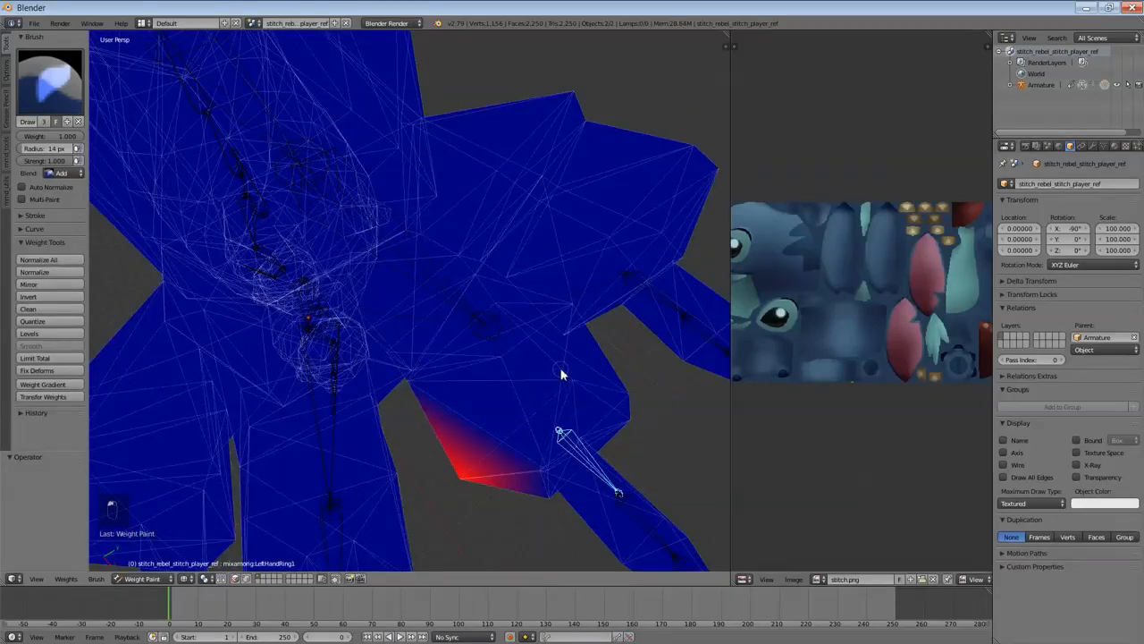
pyautogui.moveTo(546, 465); pyautogui.dragTo(489, 413, button='middle')
pyautogui.click(475, 360)
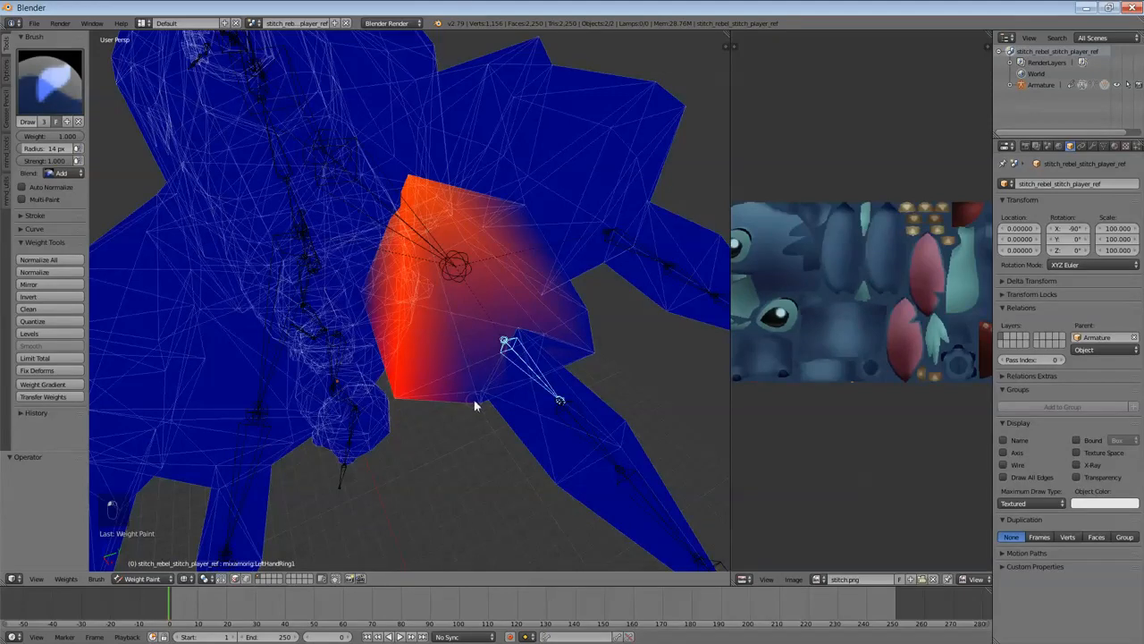
pyautogui.moveTo(475, 405); pyautogui.dragTo(623, 323)
pyautogui.hotkey('ctrl', 'z')
pyautogui.hotkey('ctrl', 'z')
pyautogui.hotkey('ctrl', 'z')
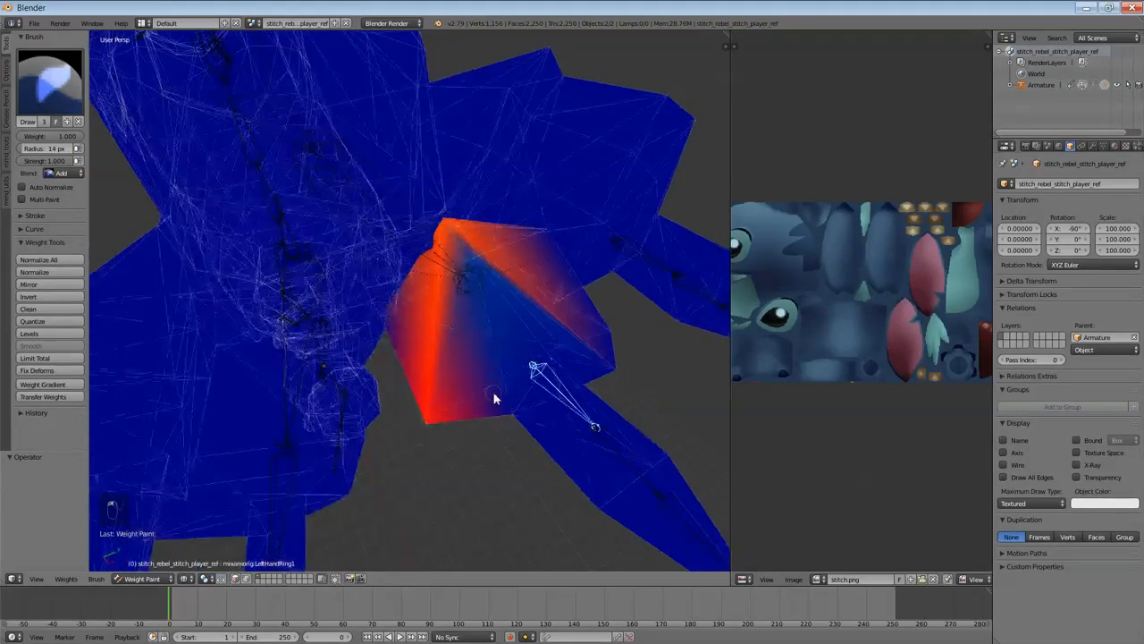
pyautogui.moveTo(490, 390); pyautogui.dragTo(506, 381, button='middle')
pyautogui.moveTo(507, 387); pyautogui.dragTo(506, 380)
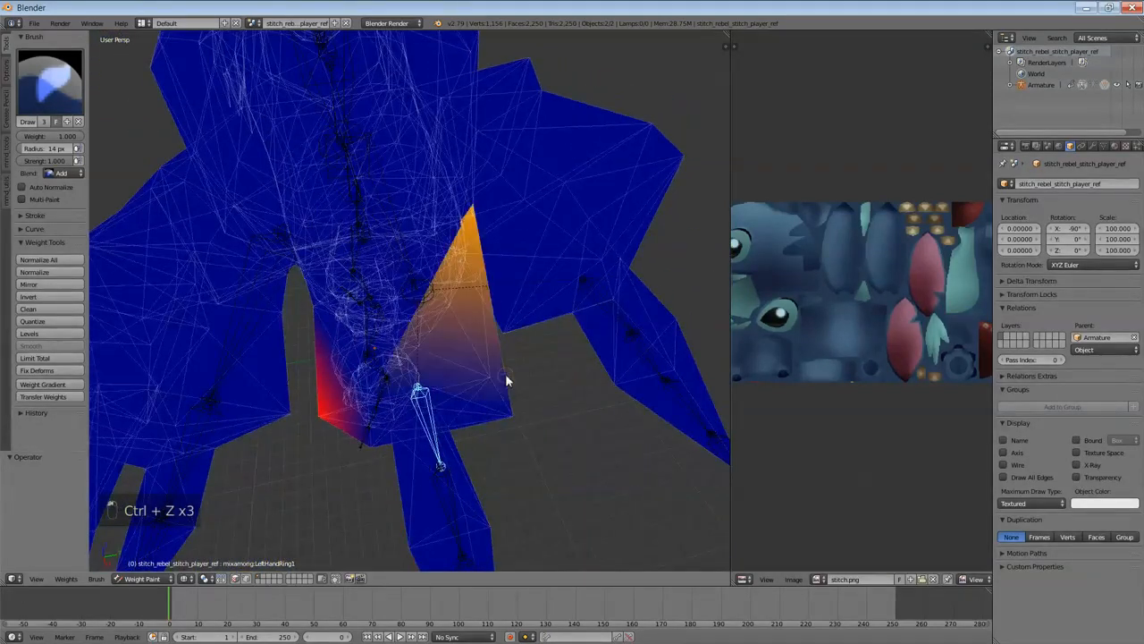
pyautogui.hotkey('ctrl', 'z')
pyautogui.hotkey('ctrl', 'z')
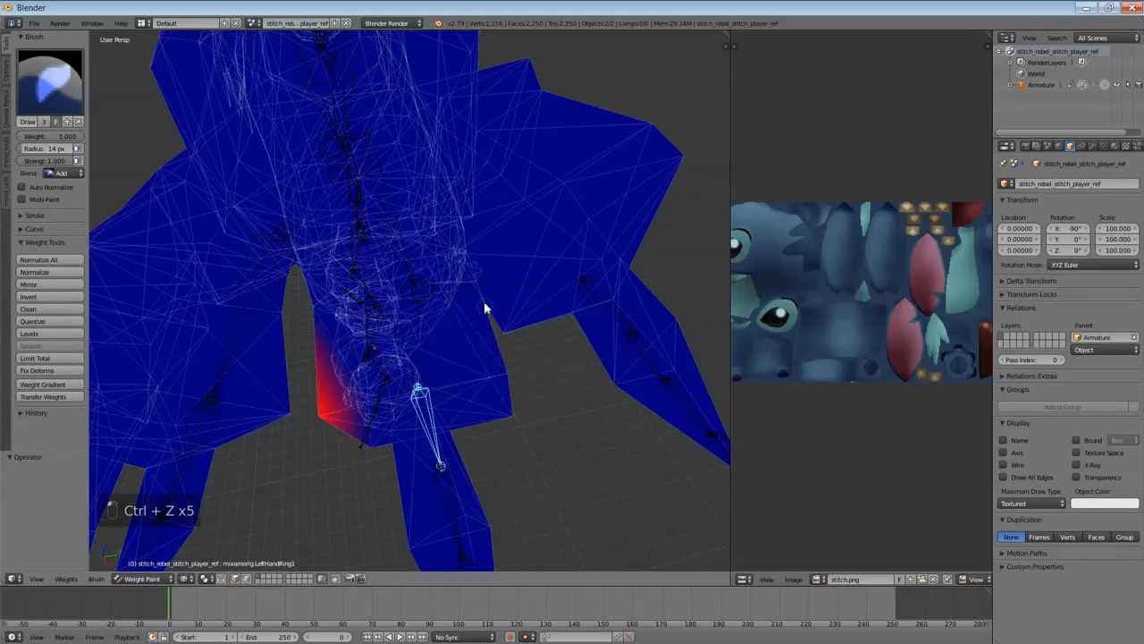
# Step: Undo a stroke across the back of the hand and paint the ring knuckle's inner edge at weight 1.000
pyautogui.moveTo(486, 309); pyautogui.dragTo(524, 301, button='middle')
pyautogui.moveTo(516, 271); pyautogui.dragTo(491, 298)
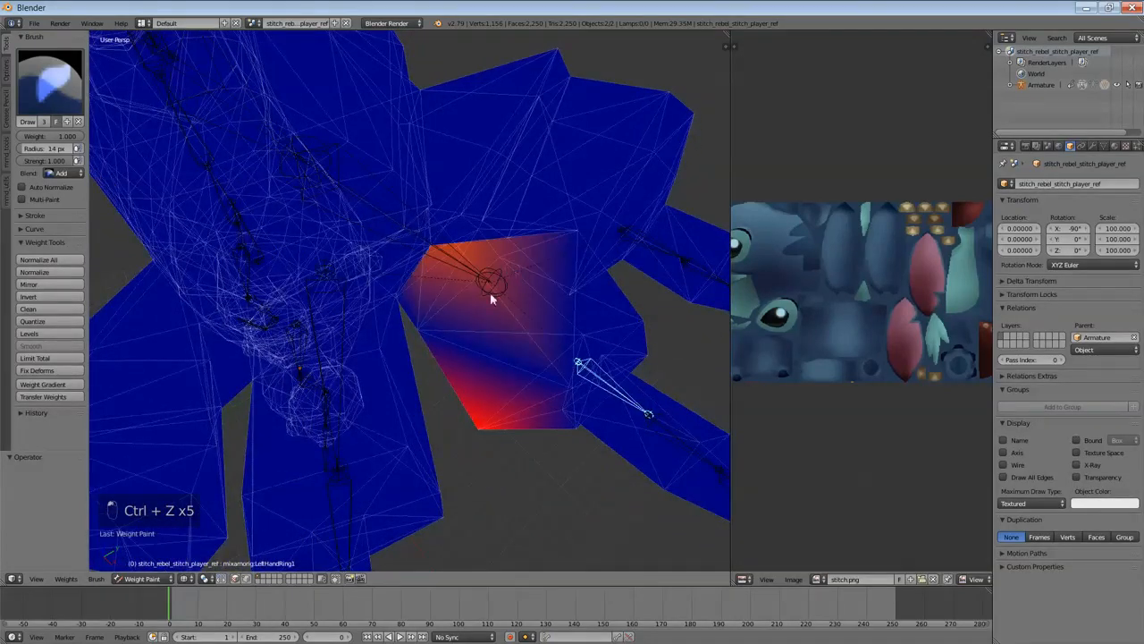
pyautogui.hotkey('ctrl', 'z')
pyautogui.moveTo(421, 335); pyautogui.dragTo(427, 335)
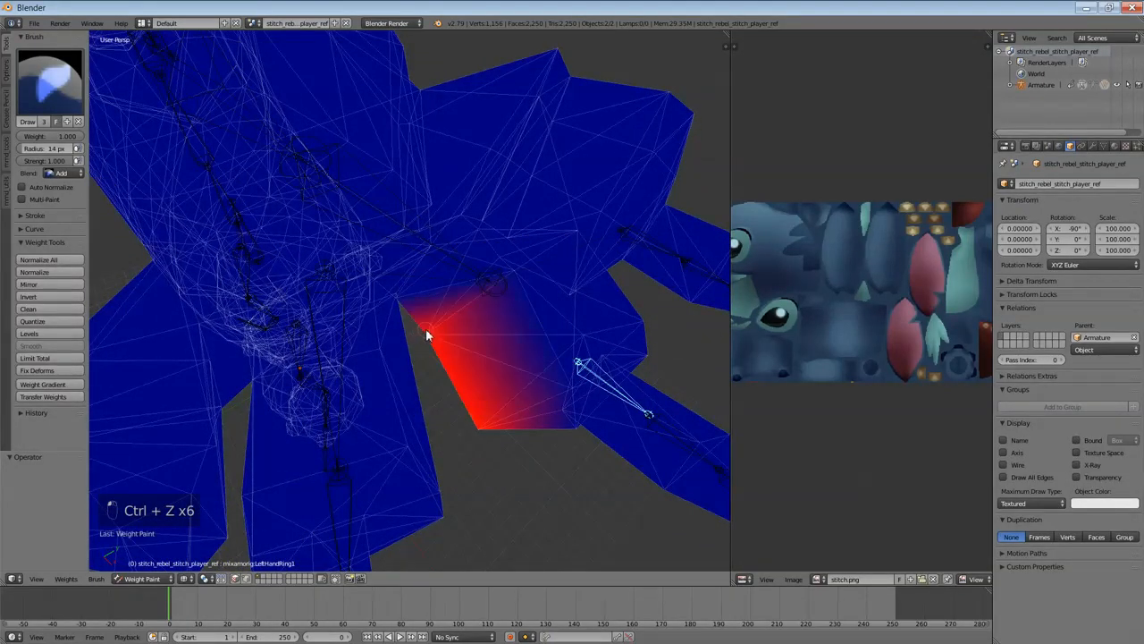
# Step: Try to fill the rest of the ring knuckle from the opposite side, undoing the strokes that reach the palm
pyautogui.moveTo(443, 337)
pyautogui.mouseDown(button='middle')
pyautogui.moveTo(467, 331)
pyautogui.moveTo(441, 312)
pyautogui.moveTo(349, 294)
pyautogui.moveTo(369, 274)
pyautogui.moveTo(315, 242)
pyautogui.moveTo(332, 213)
pyautogui.mouseUp(button='middle')
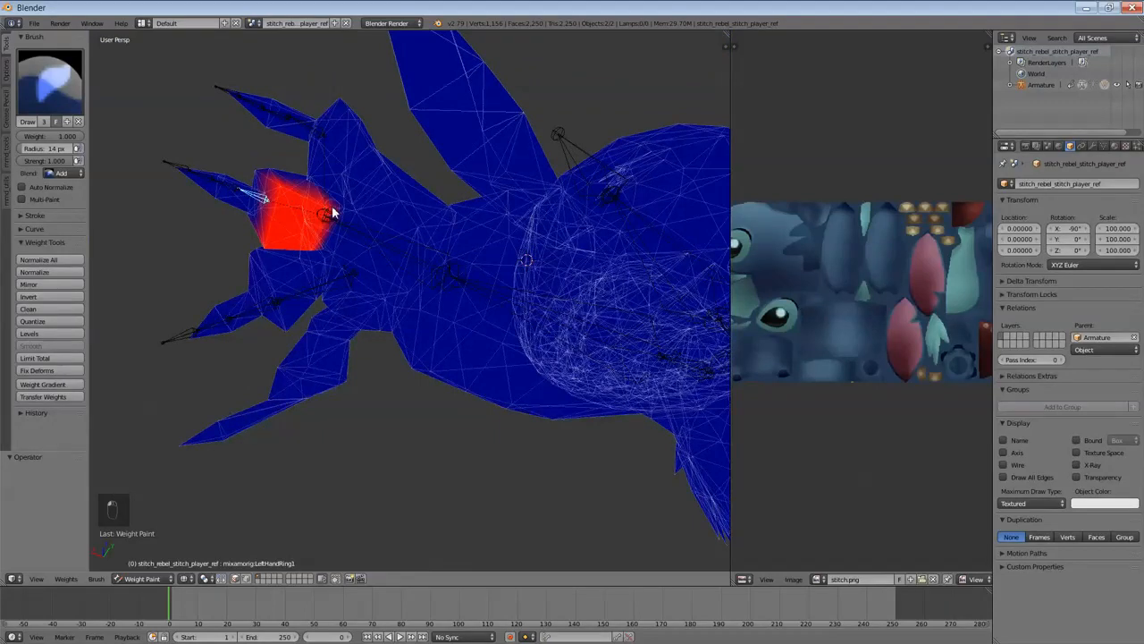
pyautogui.moveTo(338, 215); pyautogui.dragTo(341, 215)
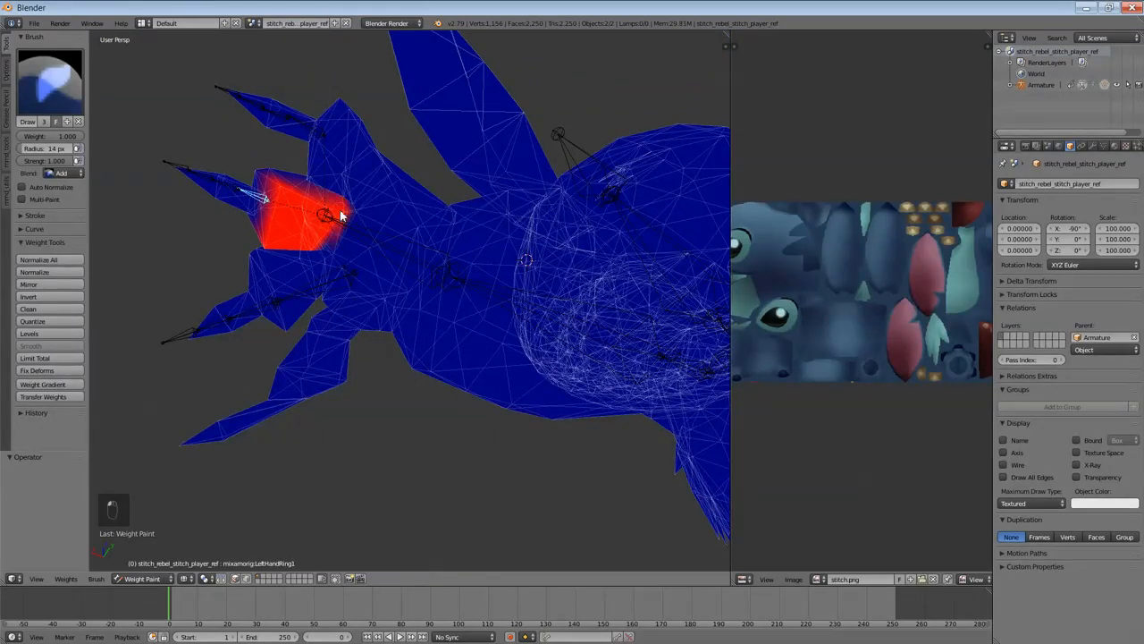
pyautogui.moveTo(326, 254); pyautogui.dragTo(333, 258)
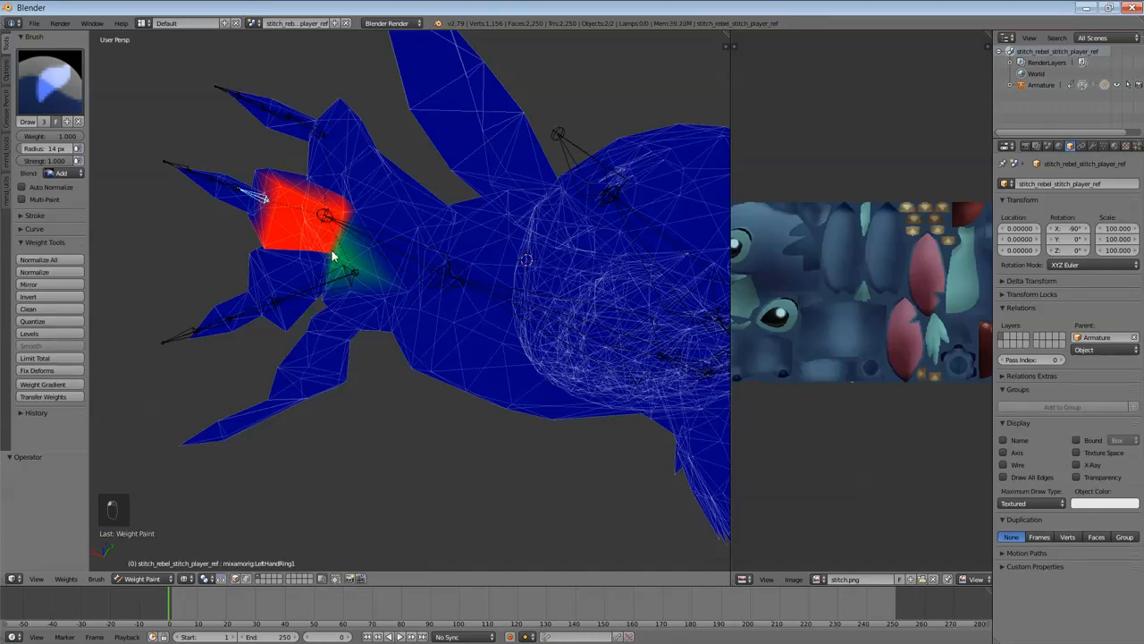
pyautogui.hotkey('ctrl', 'z')
pyautogui.hotkey('ctrl', 'z')
pyautogui.hotkey('ctrl', 'z')
pyautogui.hotkey('ctrl', 'z')
pyautogui.hotkey('ctrl', 'z')
pyautogui.hotkey('ctrl', 'z')
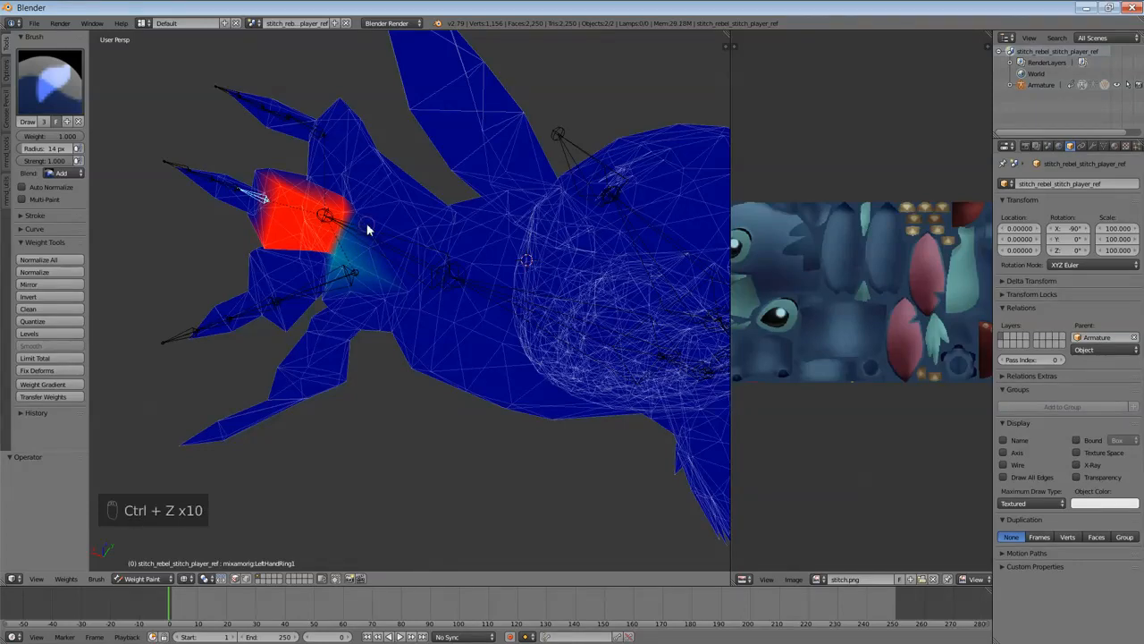
pyautogui.hotkey('ctrl', 'z')
pyautogui.hotkey('ctrl', 'z')
pyautogui.hotkey('ctrl', 'z')
# Step: Rotate the first ring finger bone to check how the painted knuckle edge deforms, and keep the rotation
pyautogui.moveTo(368, 226); pyautogui.dragTo(503, 378, button='middle')
pyautogui.press('r')
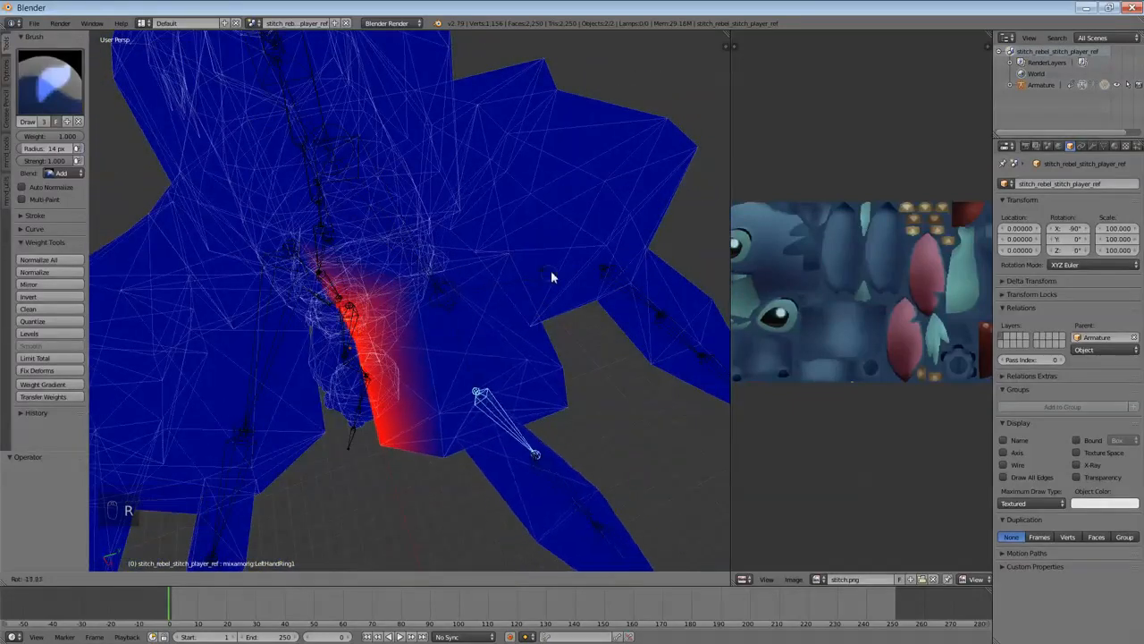
pyautogui.click(568, 269)
# Step: Undo a new stroke on the ring knuckle's outer corner and switch the mesh to Edit Mode
pyautogui.click(558, 369)
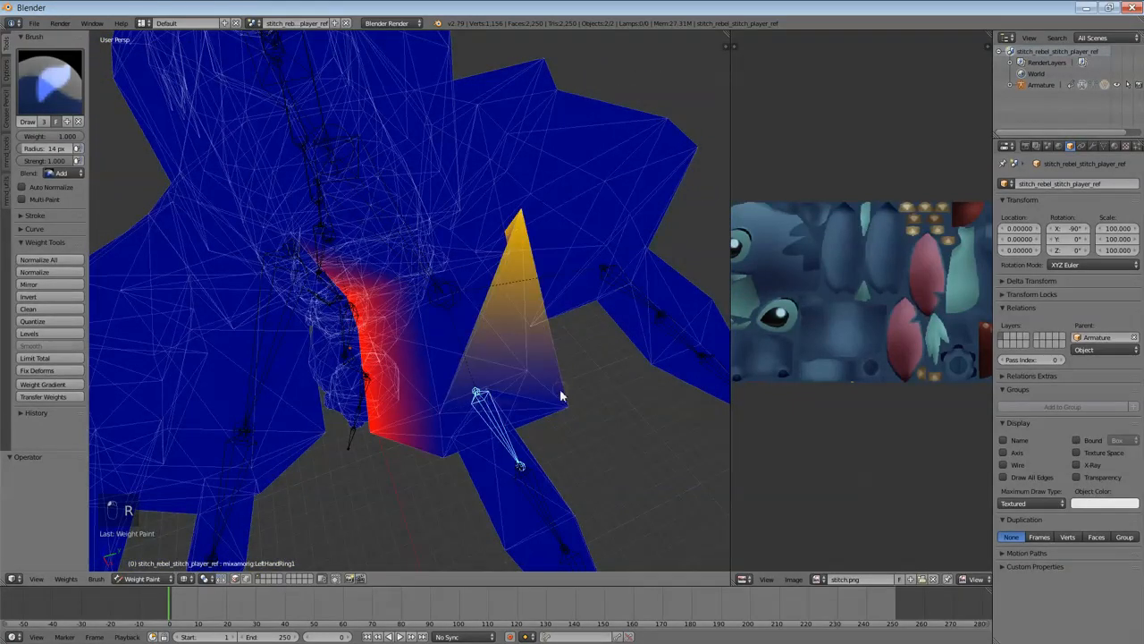
pyautogui.hotkey('ctrl', 'z')
pyautogui.press('Tab')
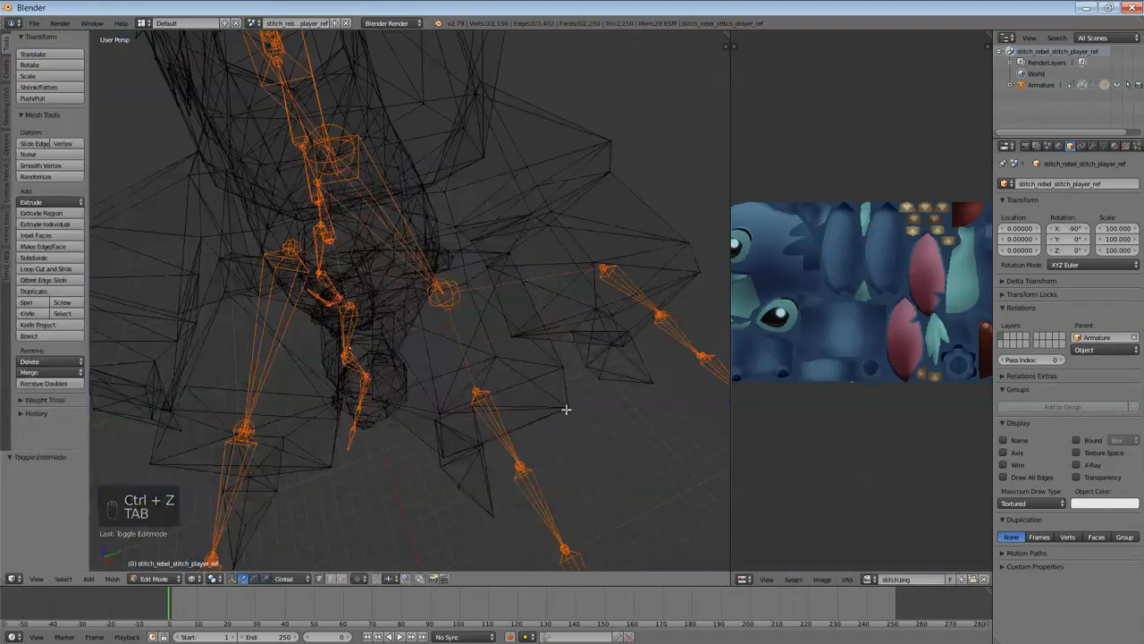
# Step: Return the mesh to Weight Paint mode and set the viewport shading to Solid
pyautogui.press('Tab')
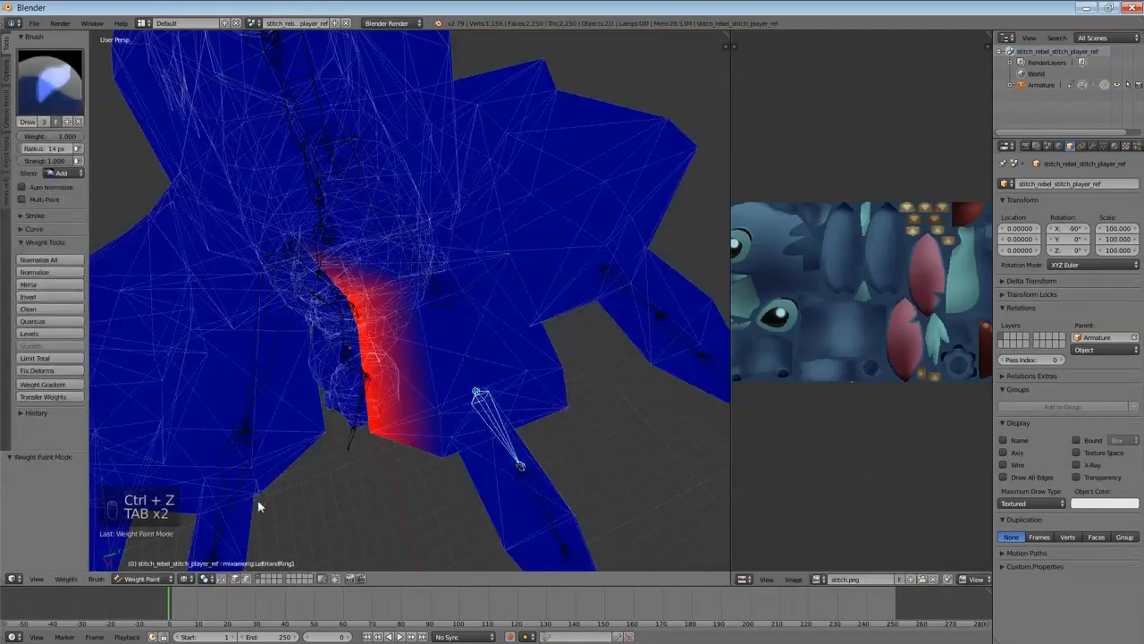
pyautogui.click(155, 578)
pyautogui.click(187, 578)
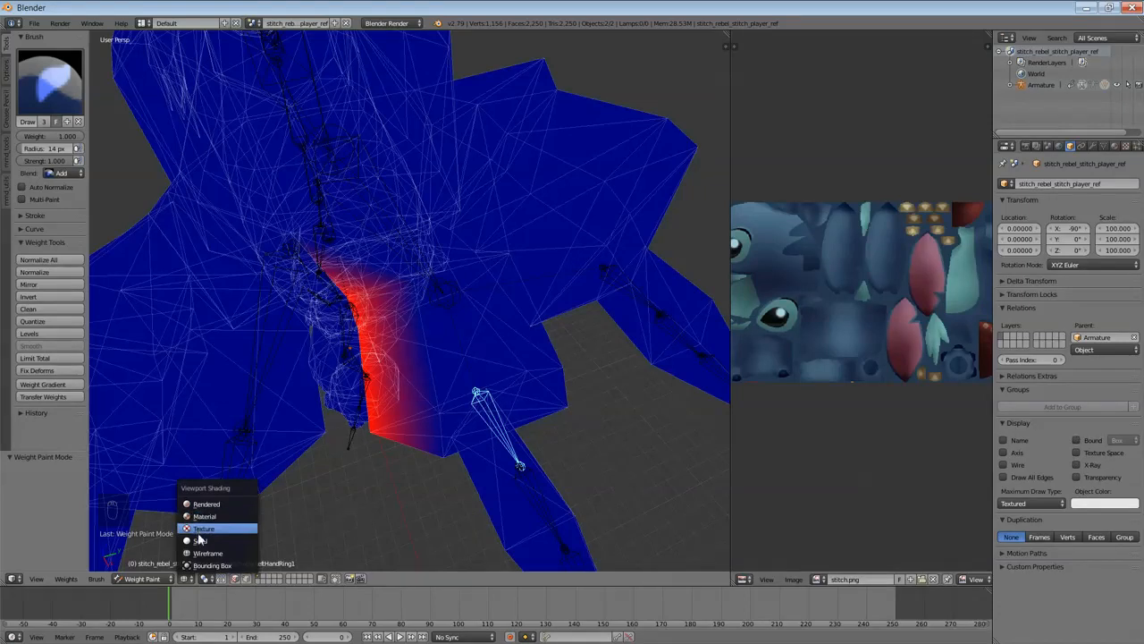
pyautogui.click(200, 541)
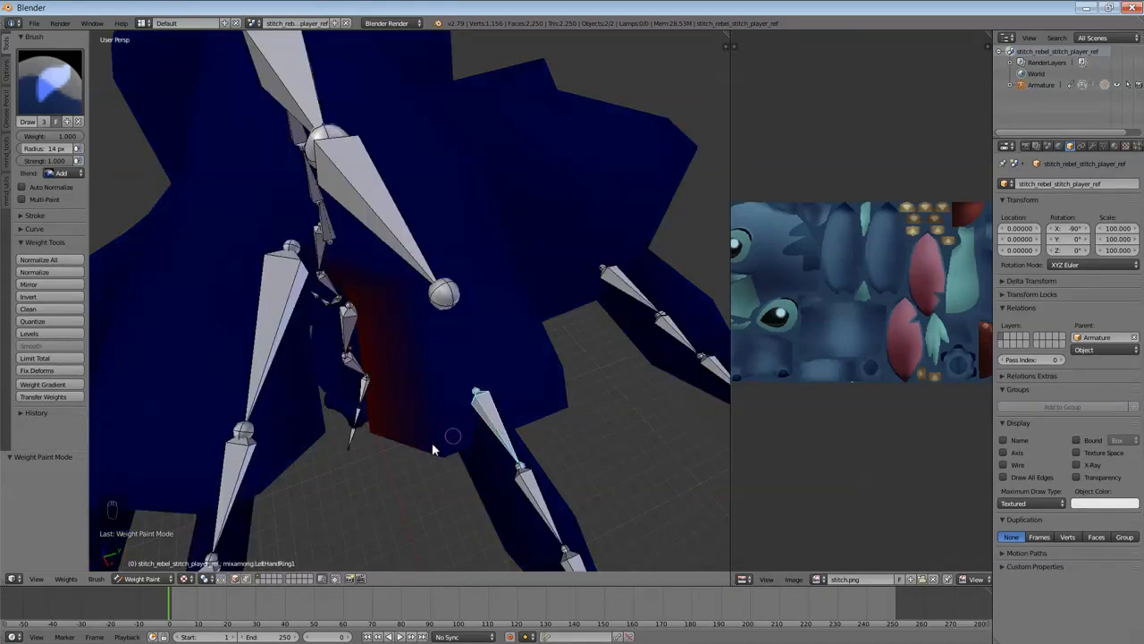
pyautogui.click(185, 579)
pyautogui.click(204, 540)
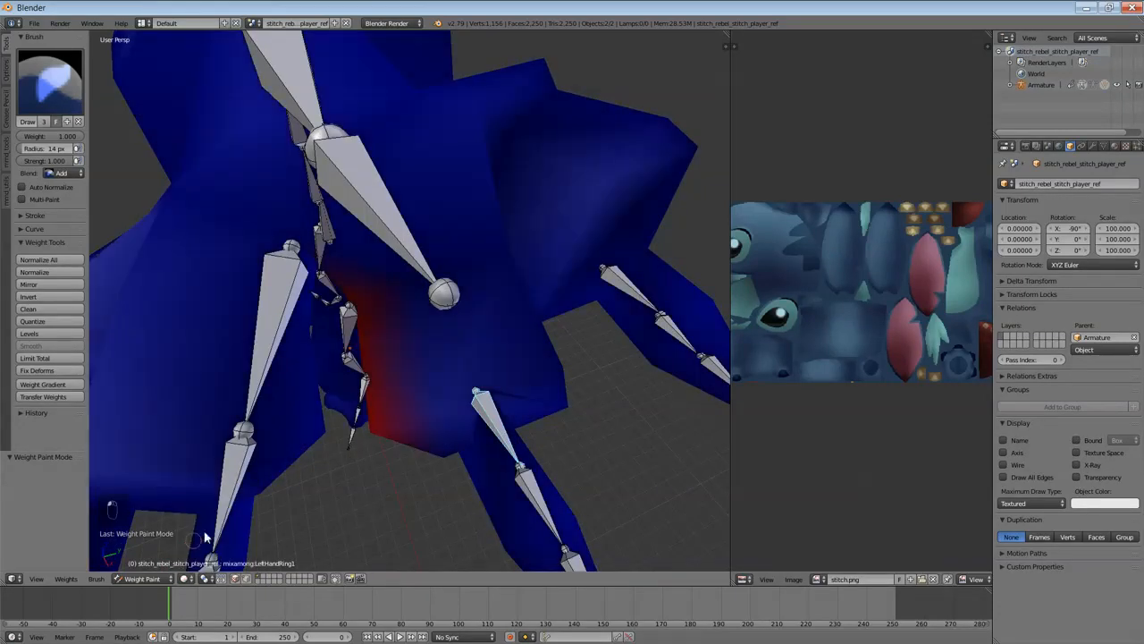
# Step: Undo a new weight stroke on the ring knuckle's outer corner and switch the mesh to Object Mode
pyautogui.click(558, 366)
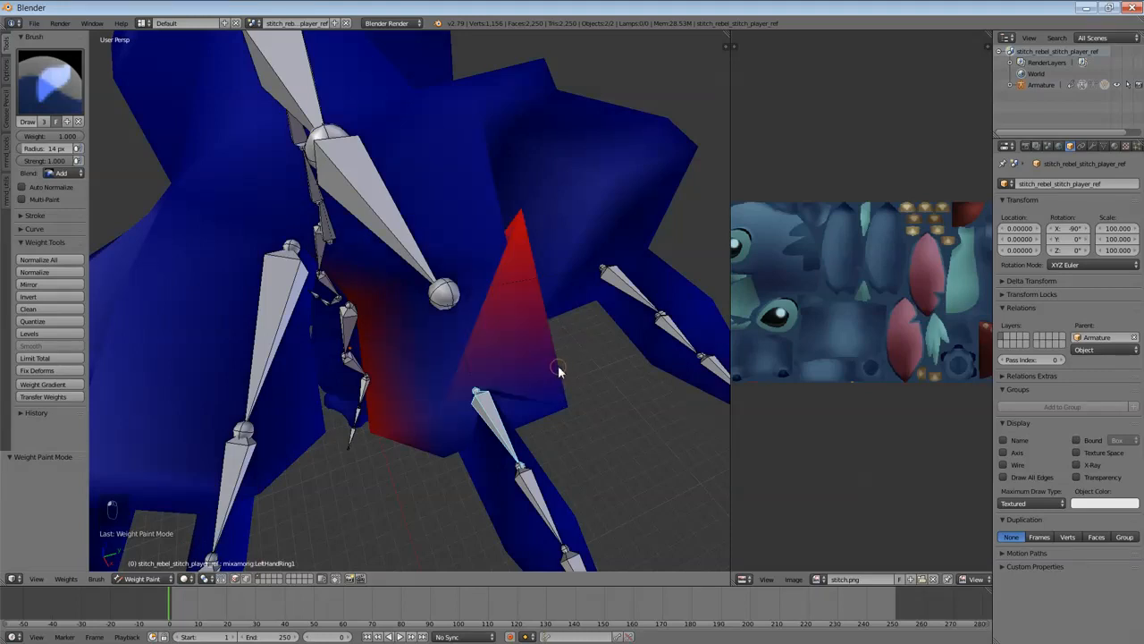
pyautogui.hotkey('ctrl', 'z')
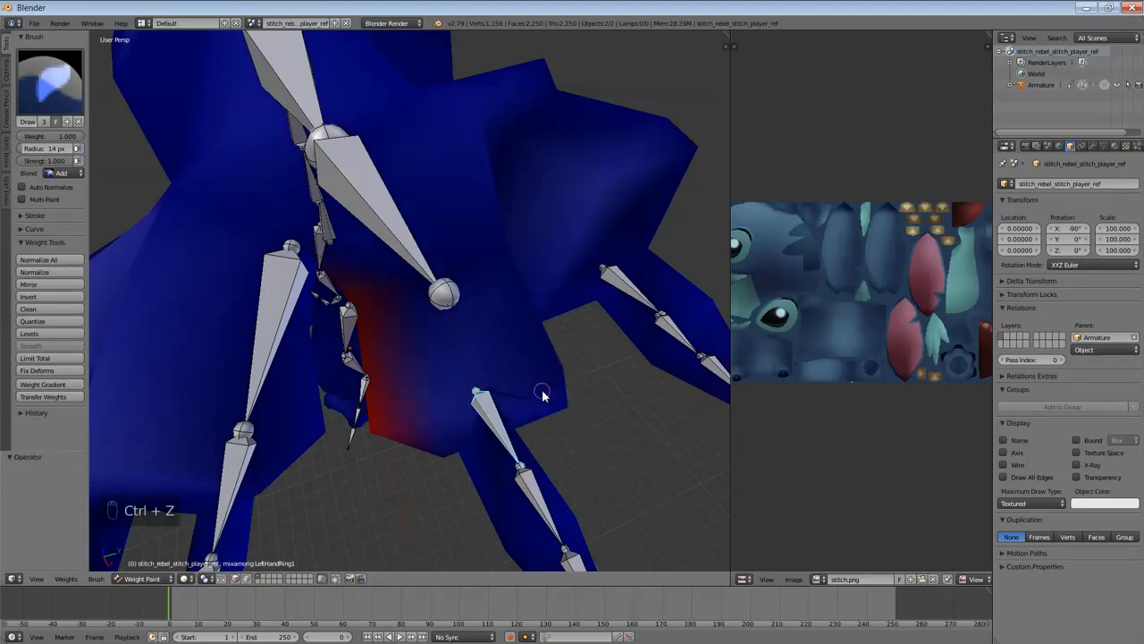
pyautogui.click(125, 582)
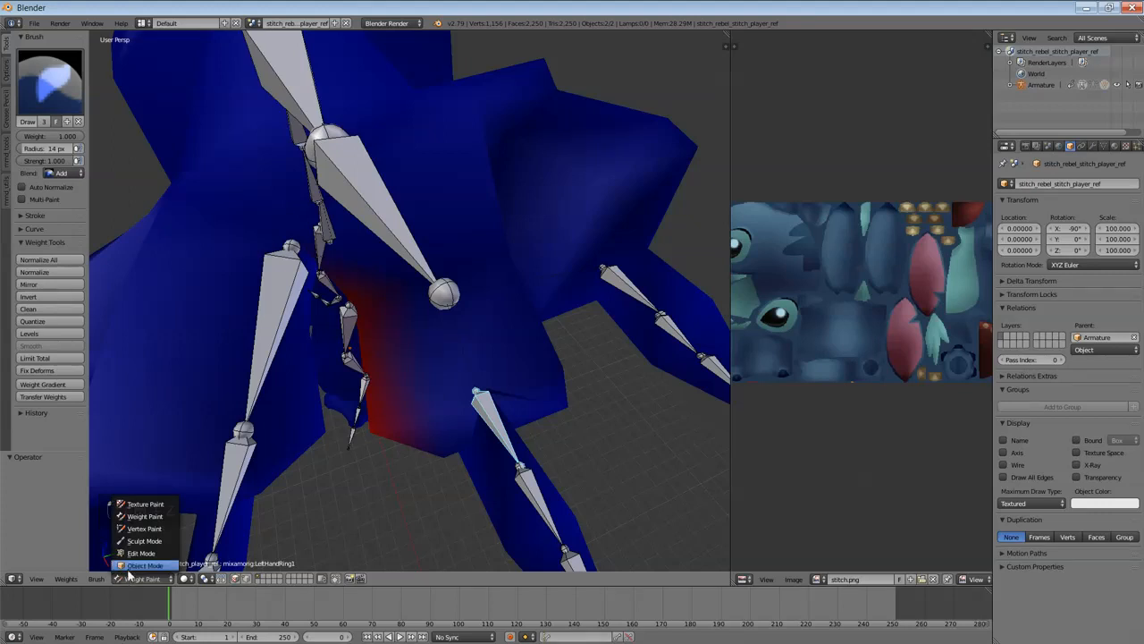
pyautogui.click(143, 506)
pyautogui.scroll(2, 253, 514)
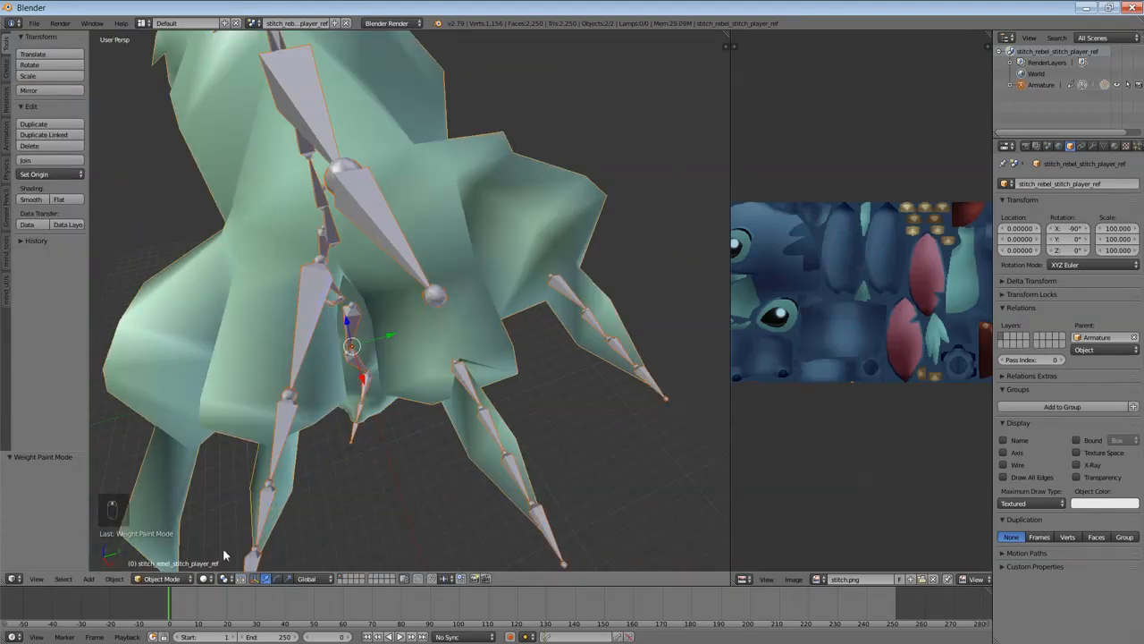
pyautogui.click(161, 579)
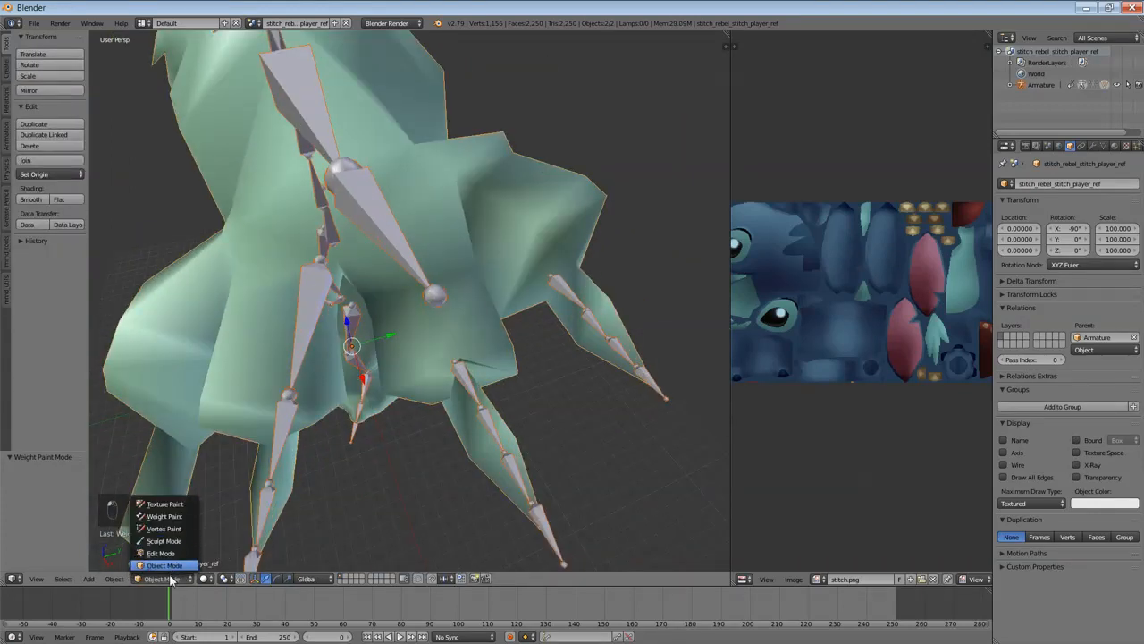
pyautogui.click(171, 580)
# Step: Test-rotate the left hand's first ring finger bone to check the knuckle deformation, cancelling each rotation
pyautogui.rightClick(468, 382)
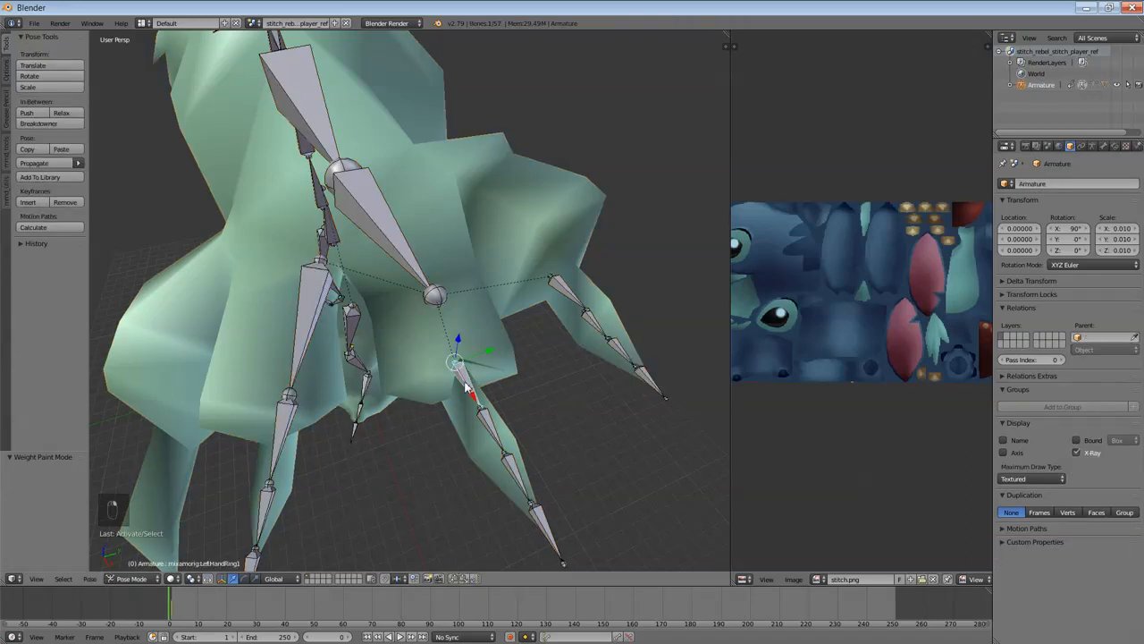
pyautogui.press('r')
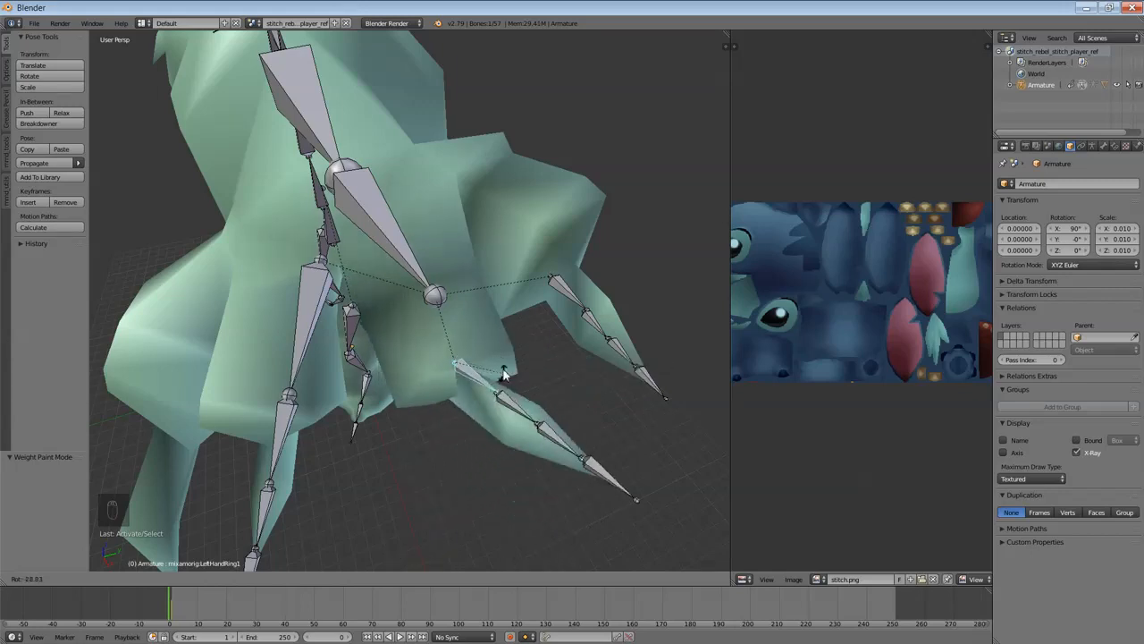
pyautogui.rightClick(484, 380)
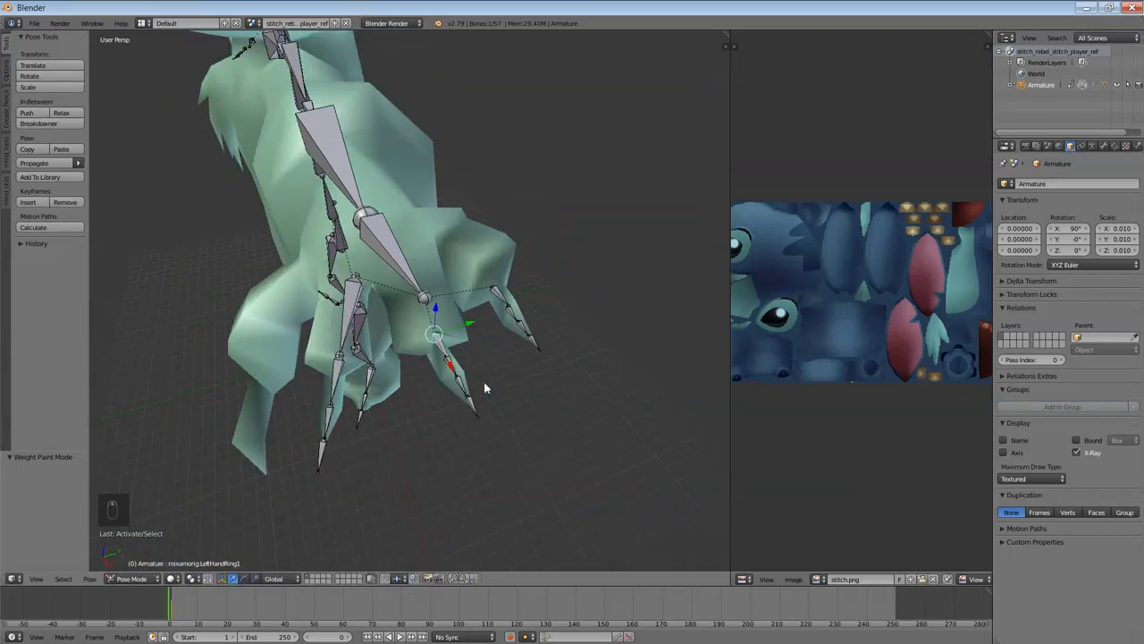
pyautogui.scroll(4, 484, 381)
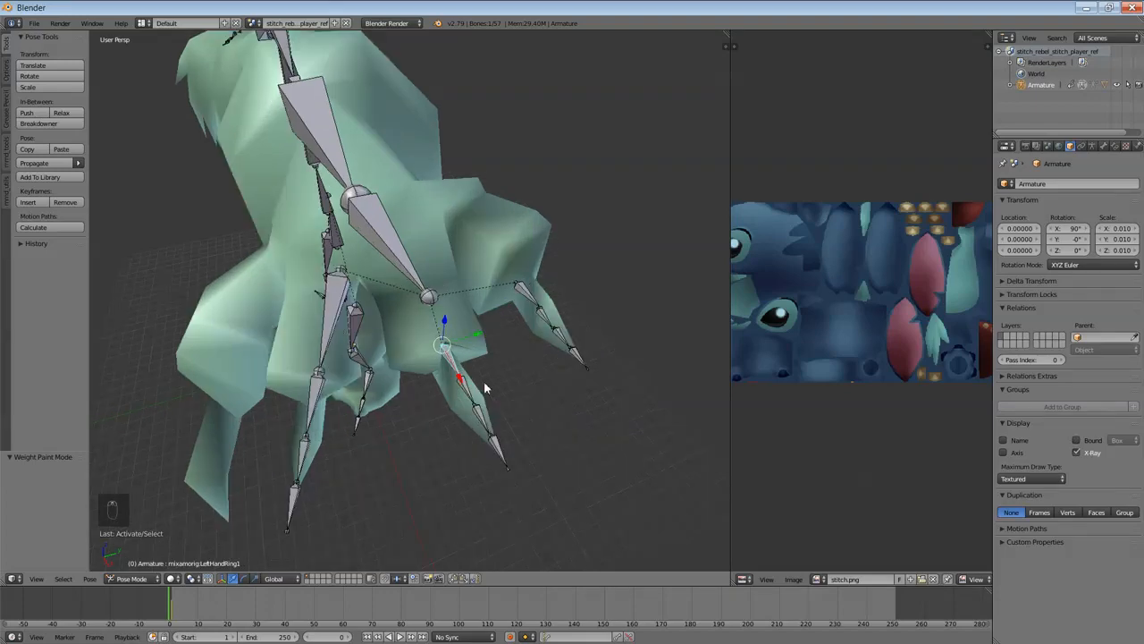
pyautogui.moveTo(479, 369)
pyautogui.mouseDown(button='middle')
pyautogui.moveTo(512, 382)
pyautogui.moveTo(476, 369)
pyautogui.mouseUp(button='middle')
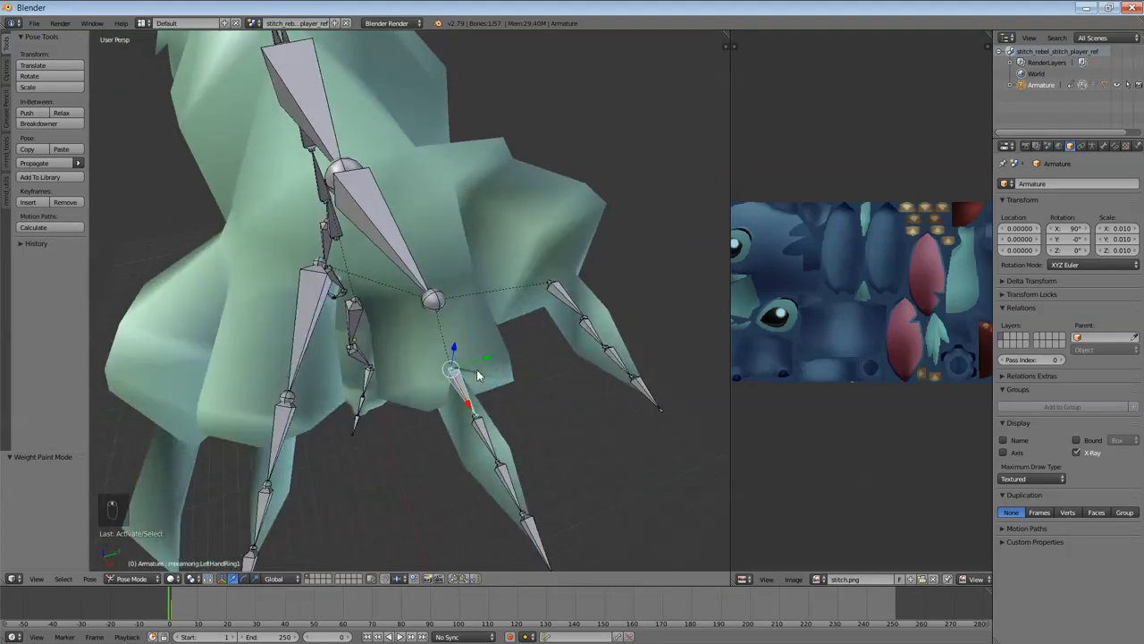
pyautogui.press('r')
pyautogui.rightClick(529, 293)
# Step: Test-rotate the right hand's first middle finger bone and inspect its other finger bones for comparison, without keeping a rotation
pyautogui.scroll(-4, 529, 298)
pyautogui.moveTo(304, 268); pyautogui.dragTo(478, 357, button='middle')
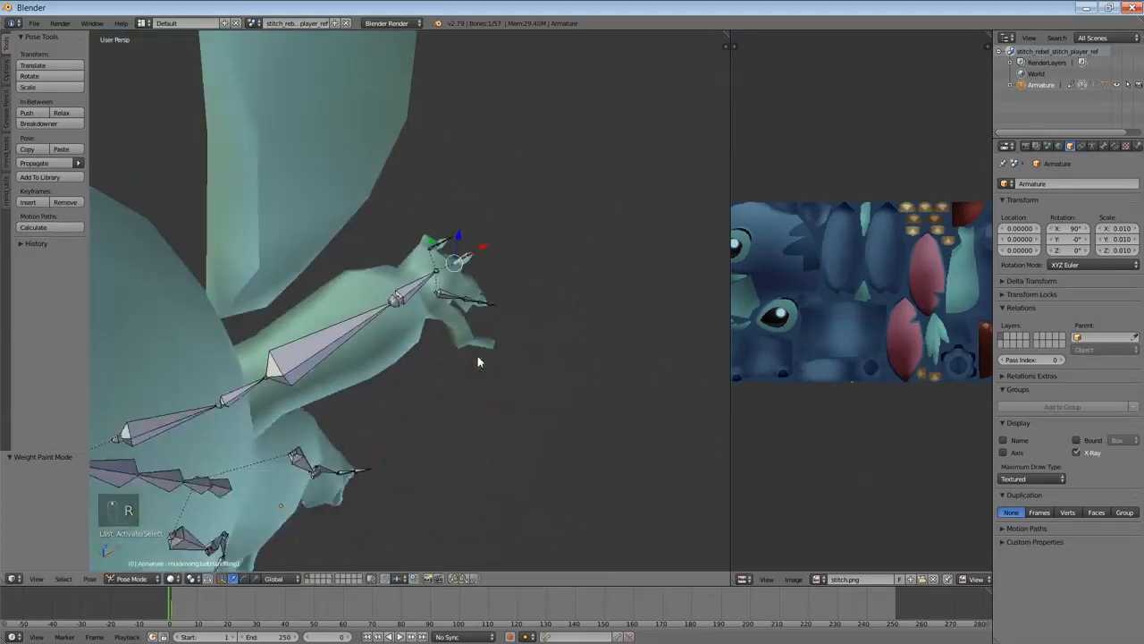
pyautogui.scroll(-5, 477, 358)
pyautogui.moveTo(230, 423); pyautogui.dragTo(378, 347, button='middle')
pyautogui.scroll(6, 376, 341)
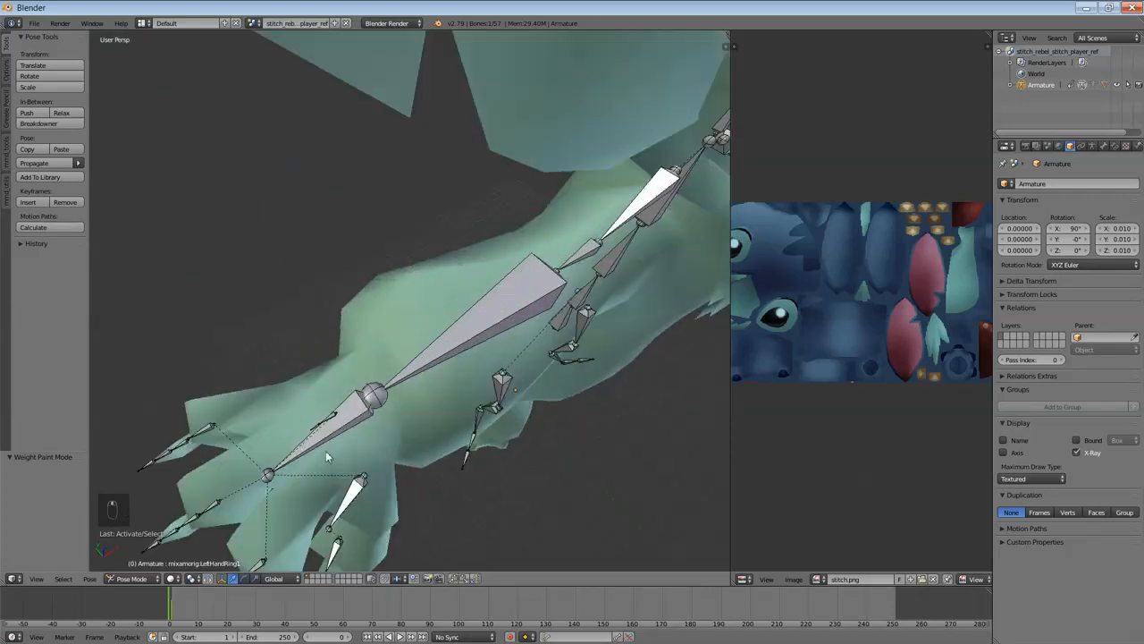
pyautogui.rightClick(359, 361)
pyautogui.press('r')
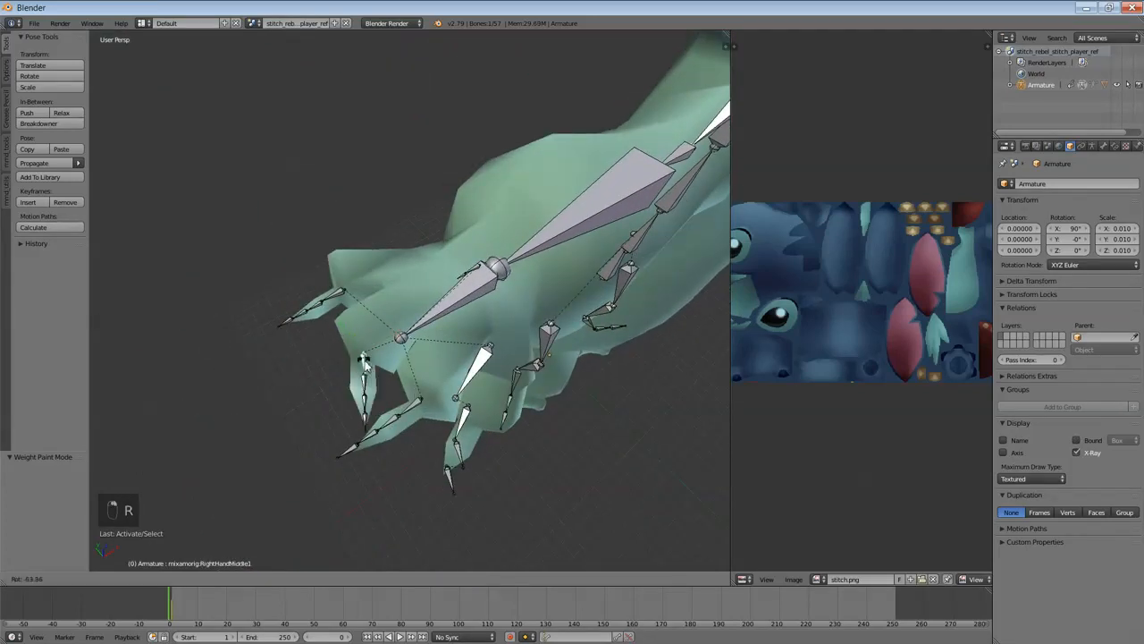
pyautogui.click(401, 397)
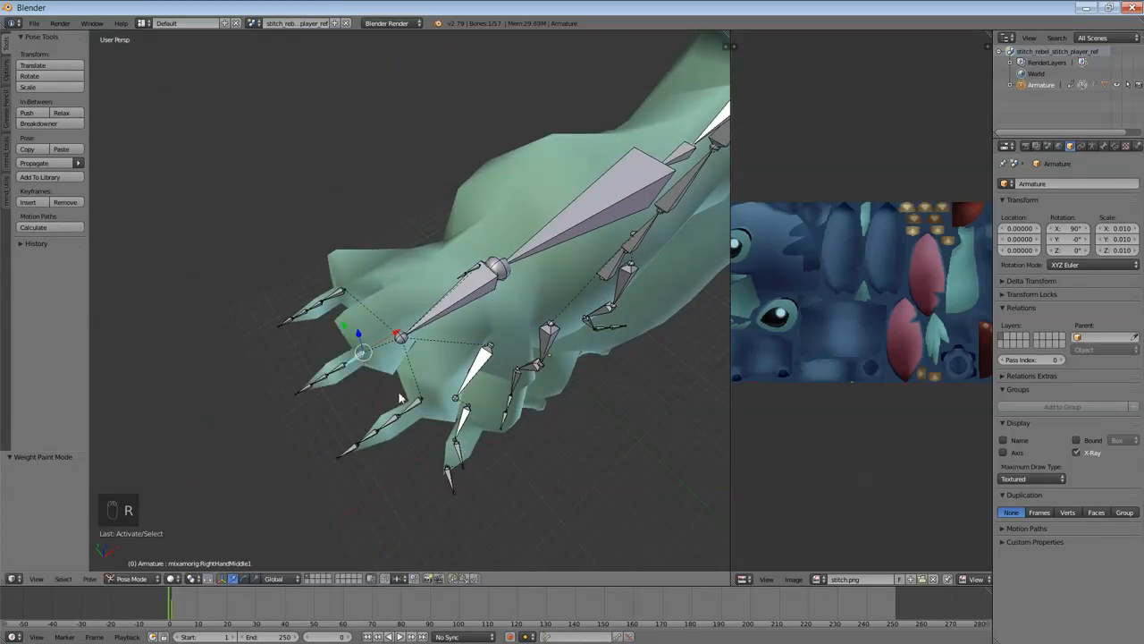
pyautogui.press('r')
pyautogui.rightClick(338, 402)
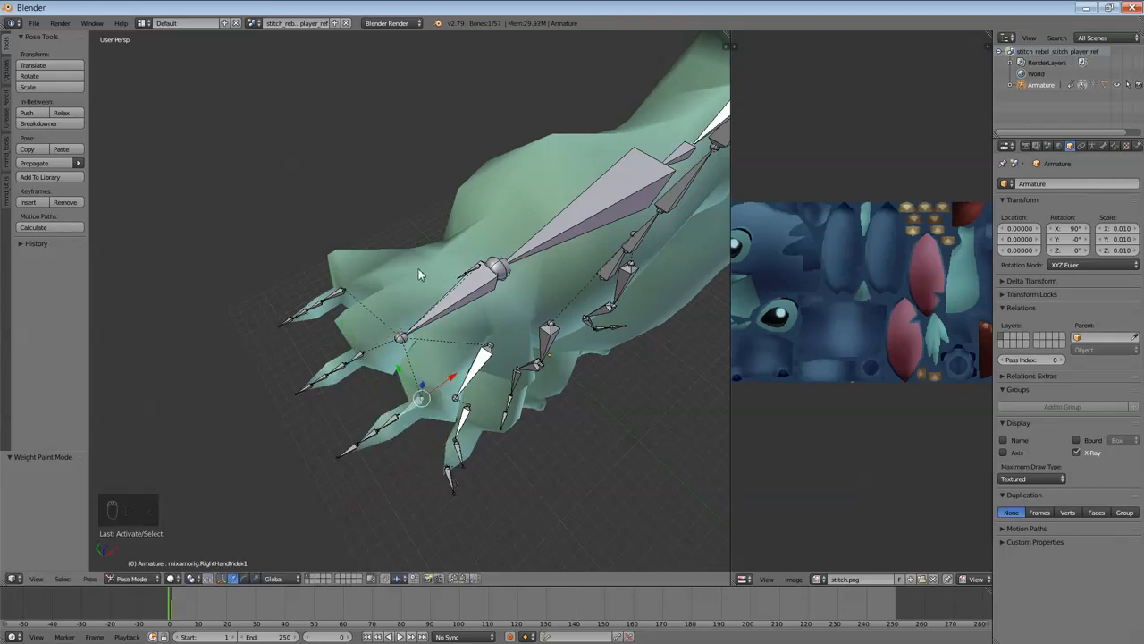
pyautogui.moveTo(419, 268); pyautogui.dragTo(477, 196, button='middle')
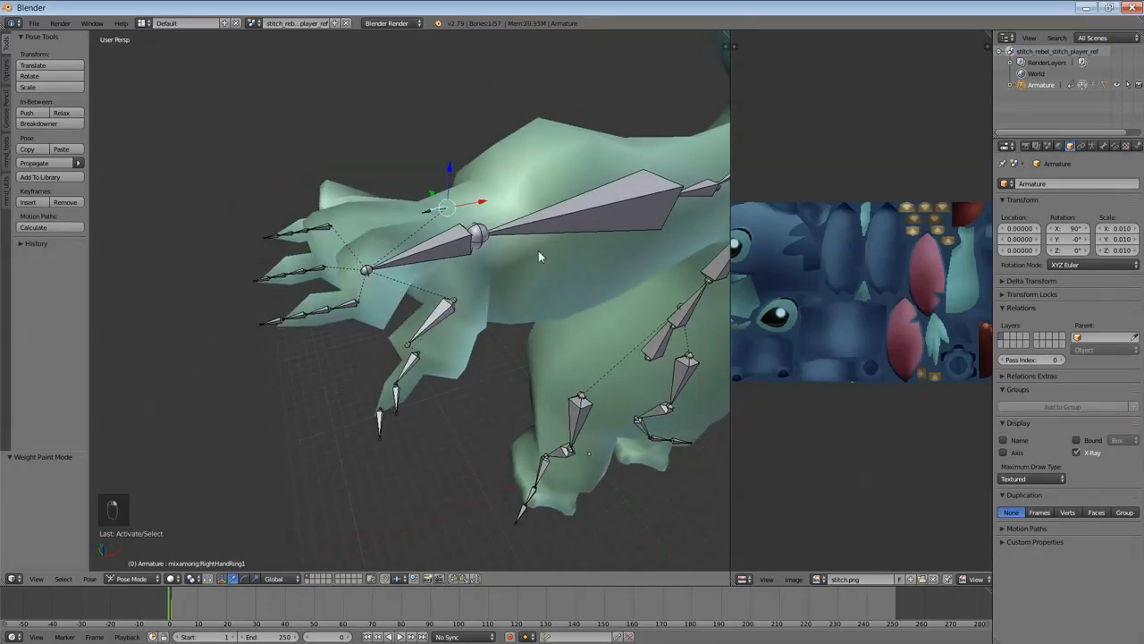
# Step: Delete the left hand's ring finger bones in the armature's Edit Mode
pyautogui.scroll(-9, 528, 264)
pyautogui.keyDown('shift'); pyautogui.moveTo(561, 358); pyautogui.dragTo(482, 366, button='middle'); pyautogui.keyUp('shift')
pyautogui.scroll(10, 512, 363)
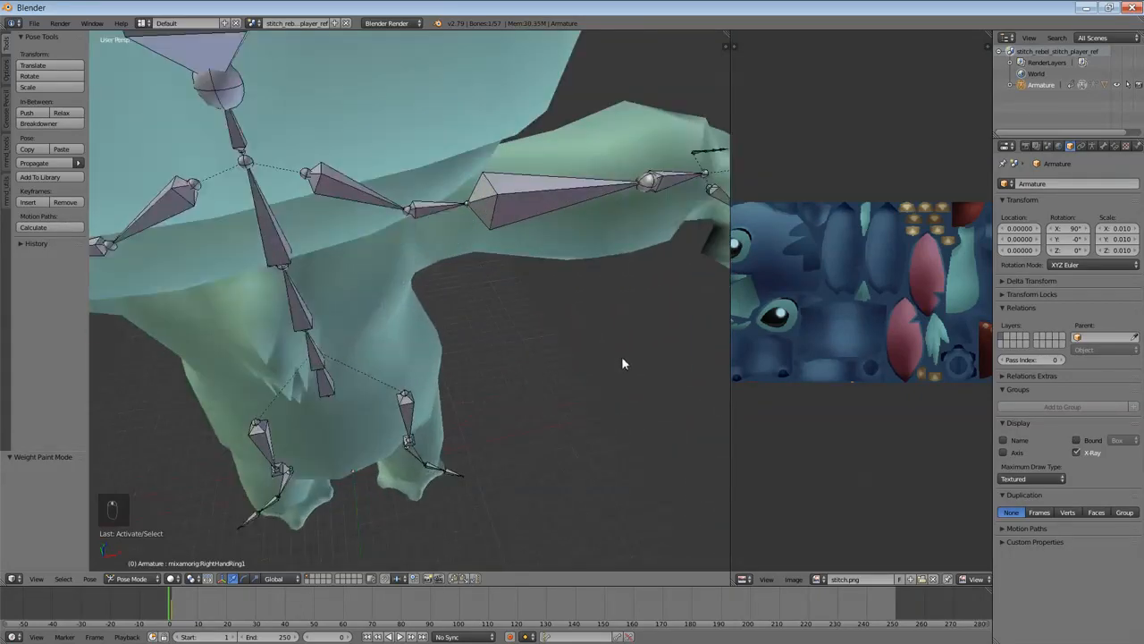
pyautogui.keyDown('shift'); pyautogui.moveTo(623, 363); pyautogui.dragTo(458, 457, button='middle'); pyautogui.keyUp('shift')
pyautogui.scroll(2, 459, 451)
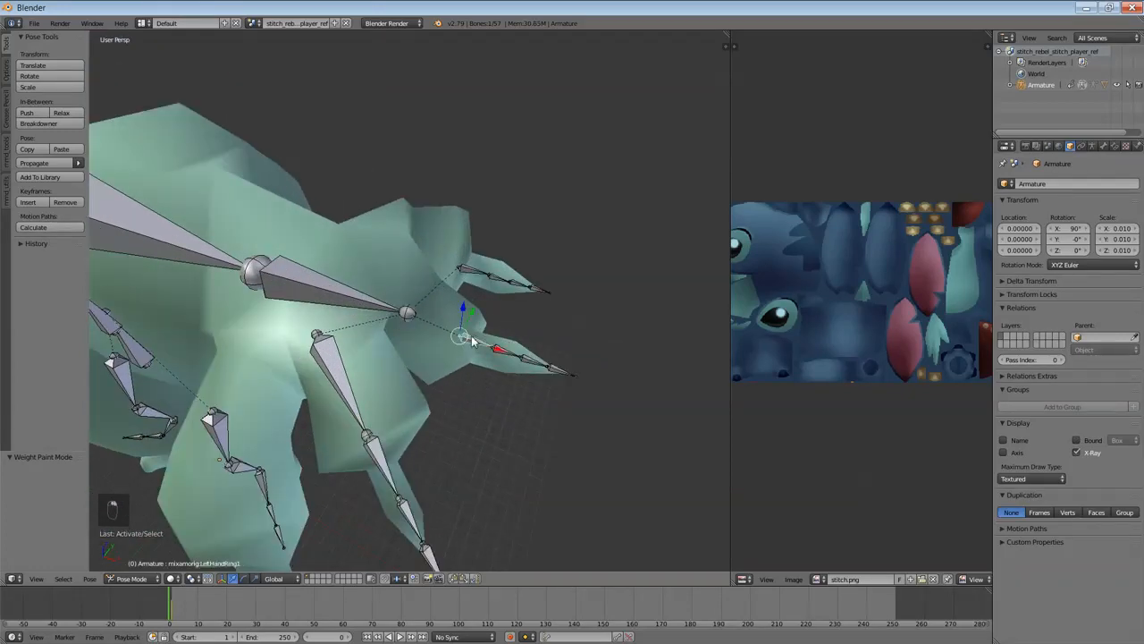
pyautogui.press('Tab')
pyautogui.press('Tab')
pyautogui.press('Tab')
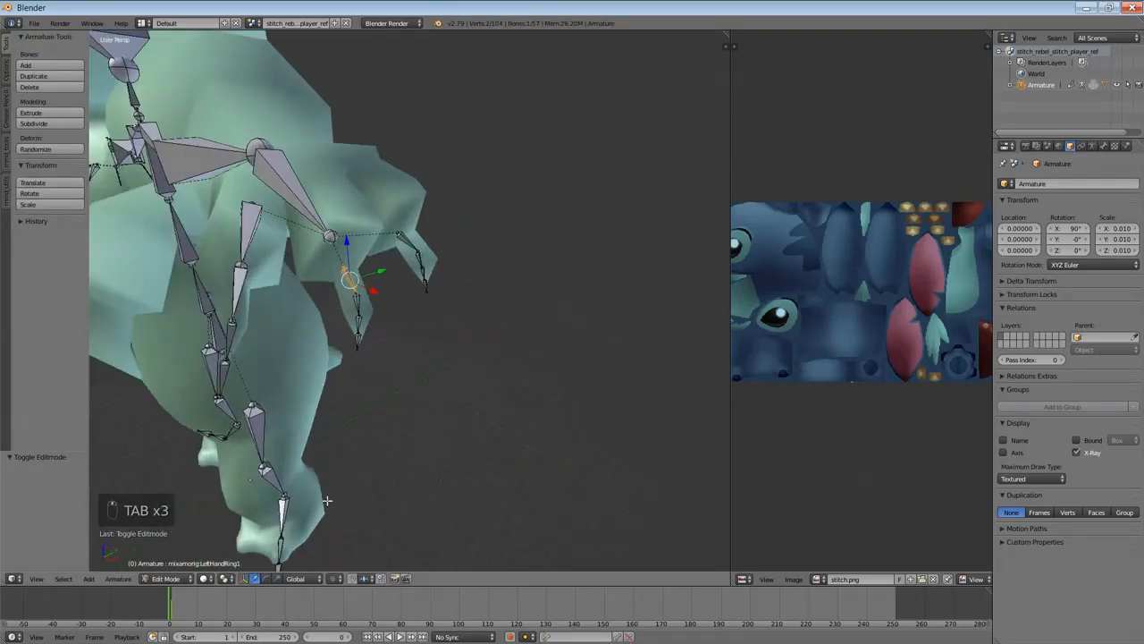
pyautogui.moveTo(358, 331); pyautogui.dragTo(383, 324, button='middle')
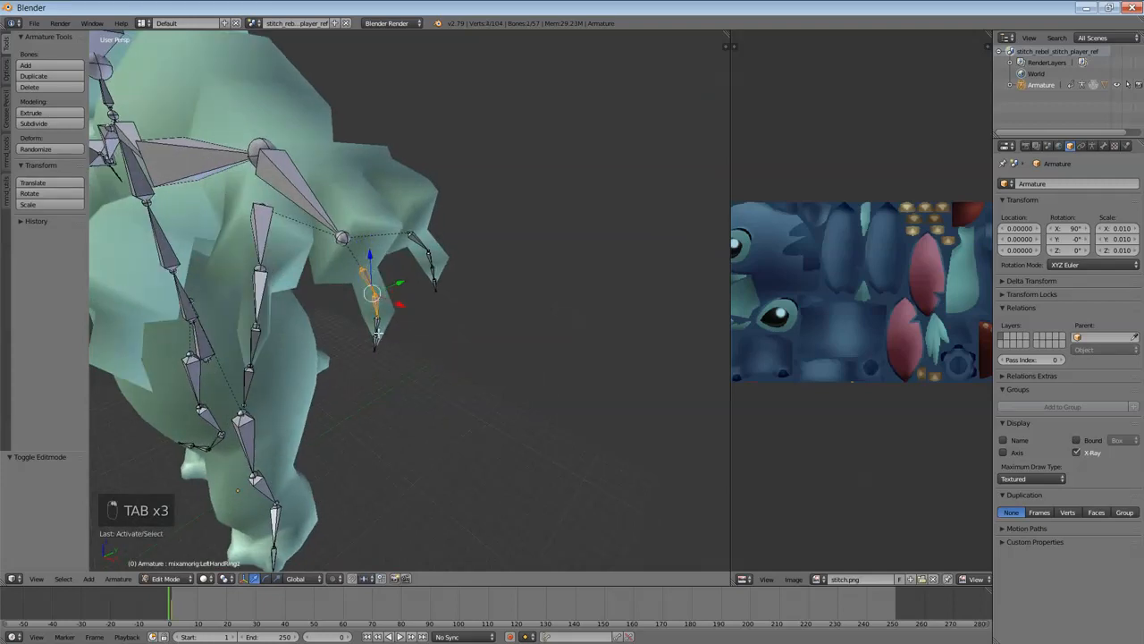
pyautogui.press('Delete')
pyautogui.click(371, 336)
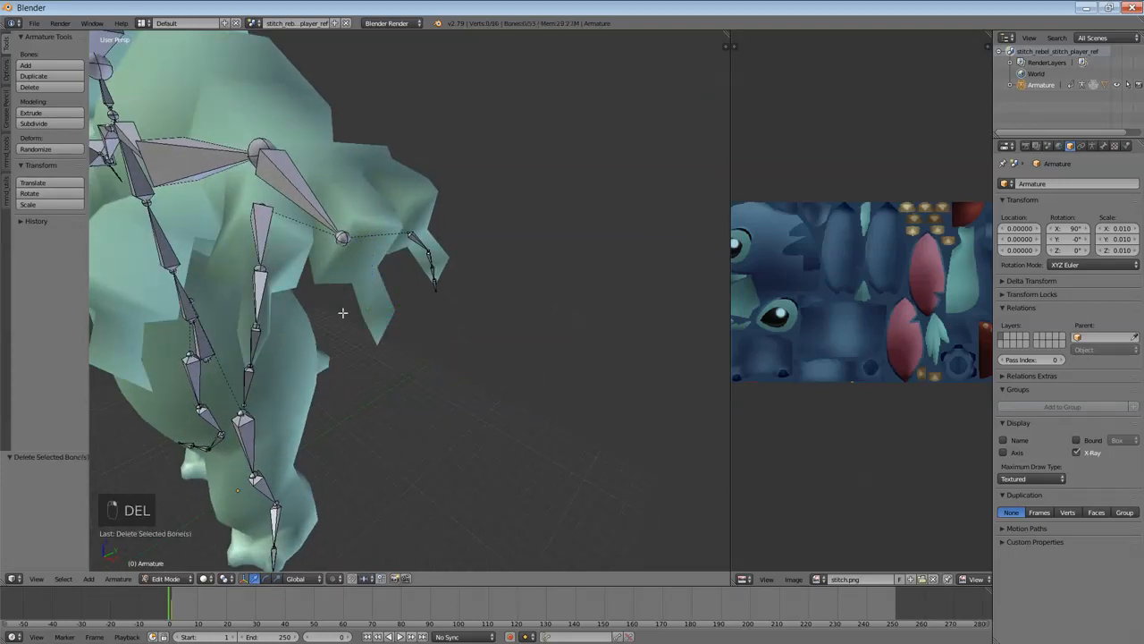
# Step: Test-rotate the left hand's first thumb bone in Pose Mode to check how it deforms the mesh, and cancel the rotation
pyautogui.moveTo(274, 297); pyautogui.dragTo(404, 357, button='middle')
pyautogui.press('Tab')
pyautogui.press('Tab')
pyautogui.rightClick(437, 417)
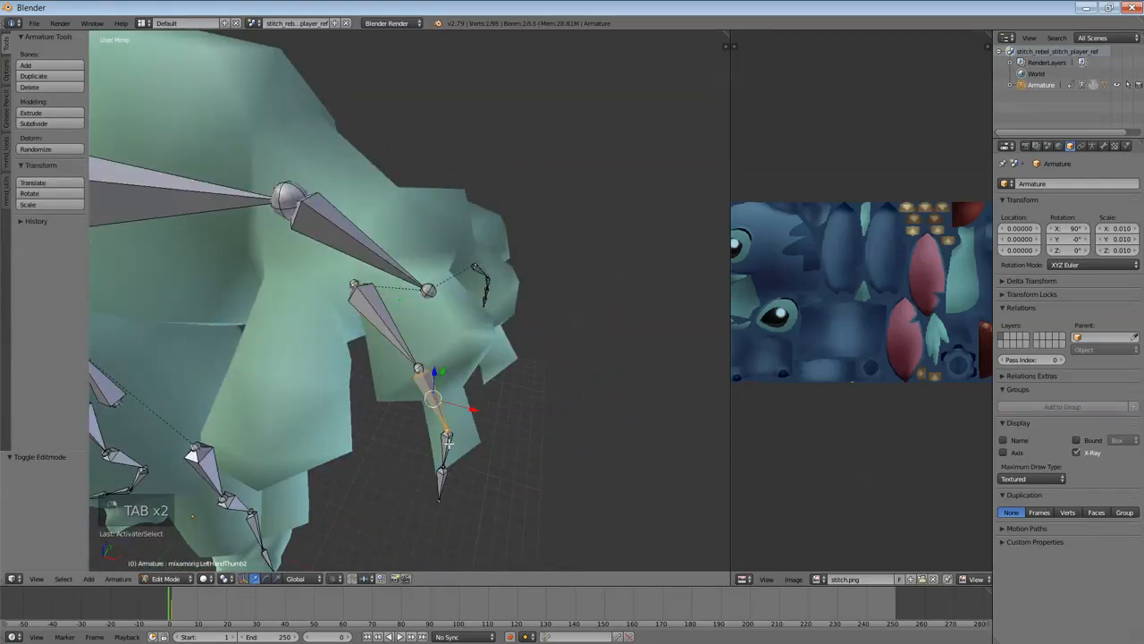
pyautogui.press('Tab')
pyautogui.press('Tab')
pyautogui.press('Tab')
pyautogui.press('Tab')
pyautogui.press('r')
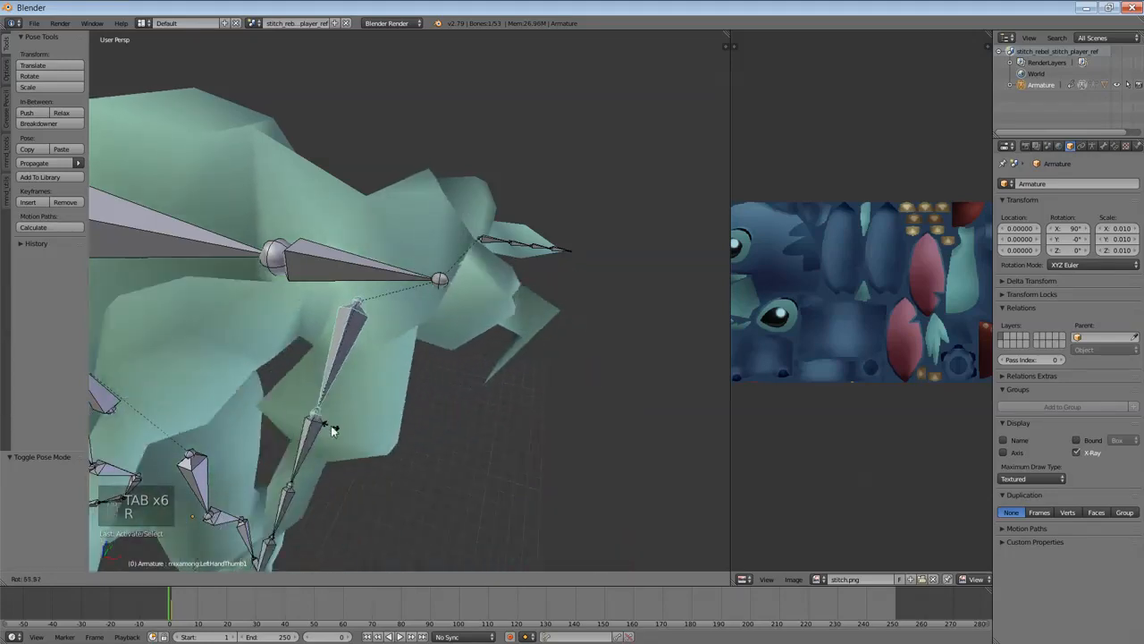
pyautogui.rightClick(459, 385)
# Step: Delete the whole chain of four left pinky bones in the armature's Edit Mode
pyautogui.moveTo(460, 384); pyautogui.dragTo(440, 292, button='middle')
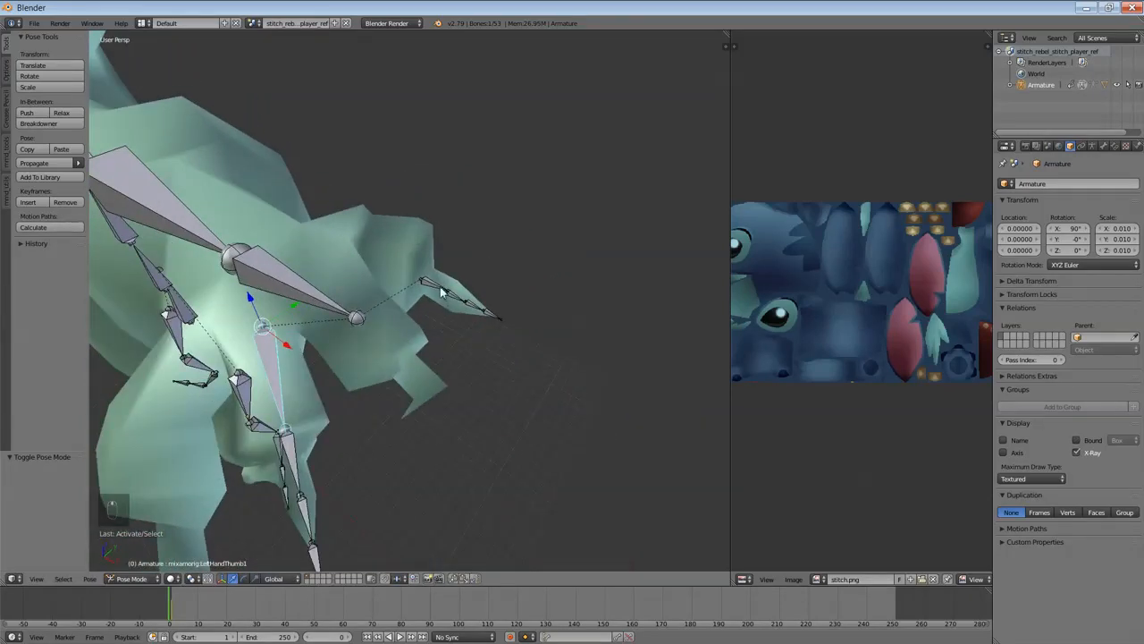
pyautogui.rightClick(440, 293)
pyautogui.press('Tab')
pyautogui.press('Tab')
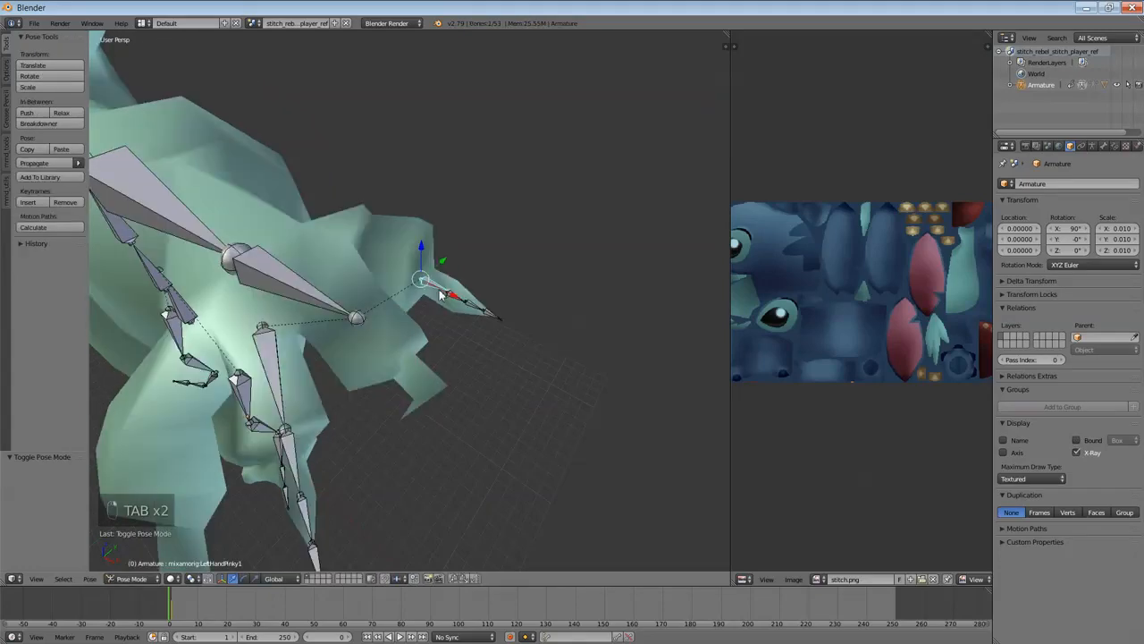
pyautogui.press('Tab')
pyautogui.press('Tab')
pyautogui.scroll(2, 448, 331)
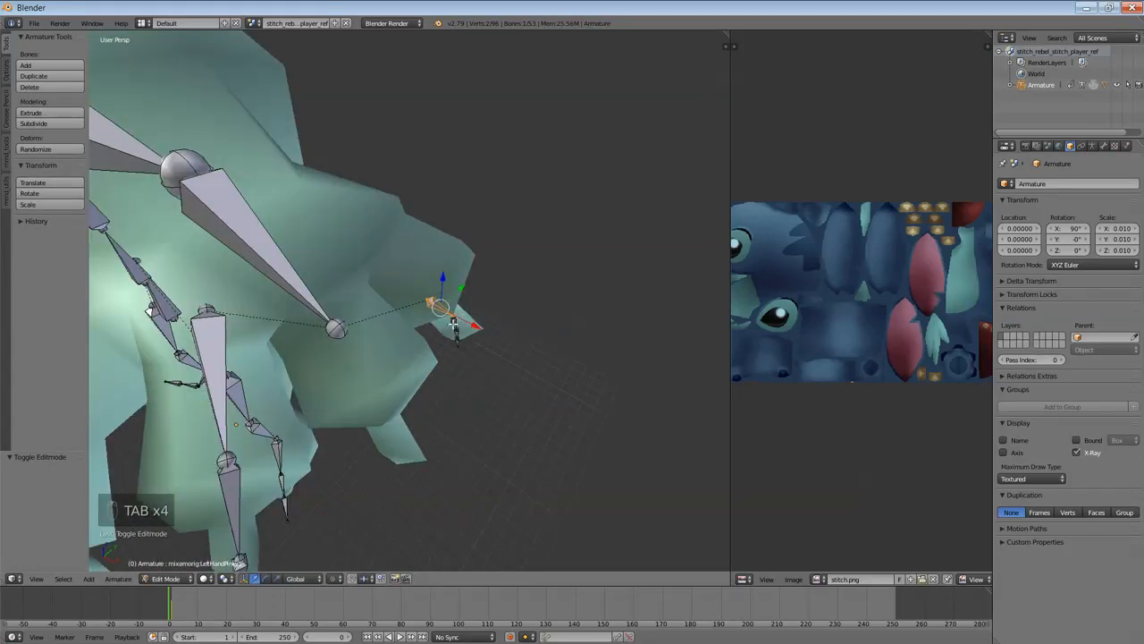
pyautogui.moveTo(459, 344); pyautogui.dragTo(434, 314, button='middle')
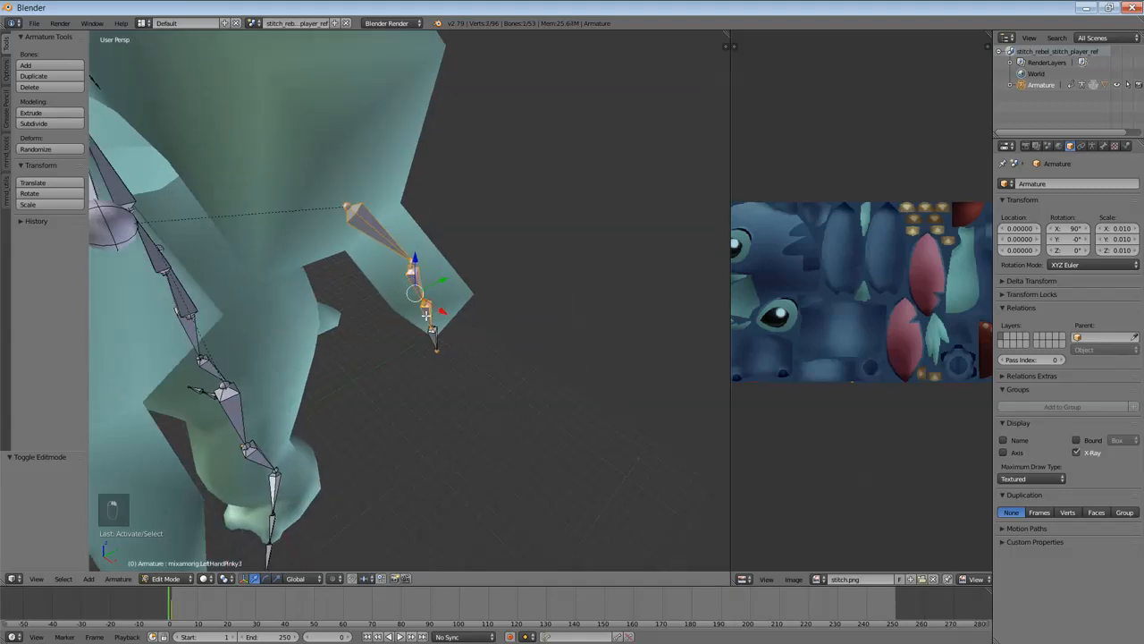
pyautogui.press('Delete')
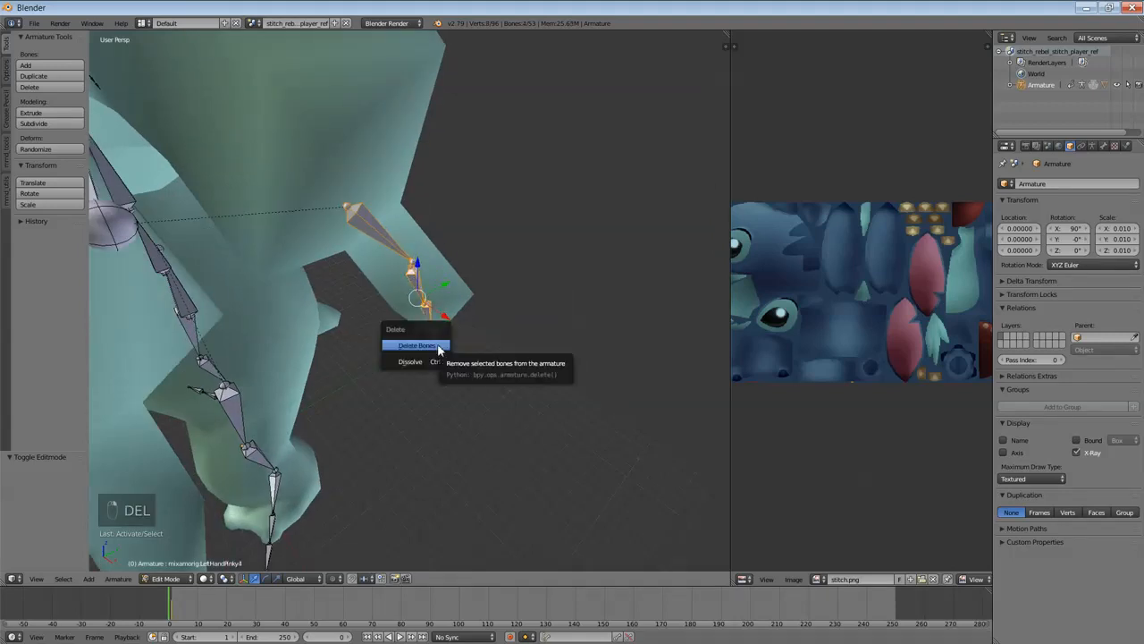
pyautogui.click(438, 346)
pyautogui.moveTo(439, 345); pyautogui.dragTo(431, 314, button='middle')
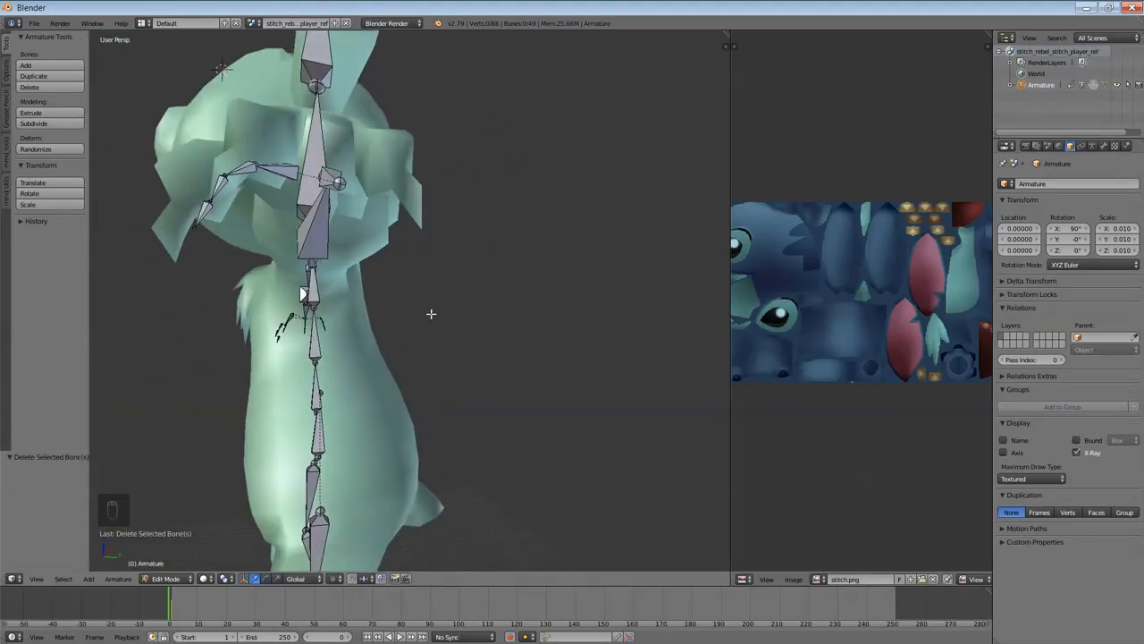
pyautogui.moveTo(303, 294); pyautogui.dragTo(542, 388, button='middle')
pyautogui.rightClick(396, 242)
pyautogui.press('r')
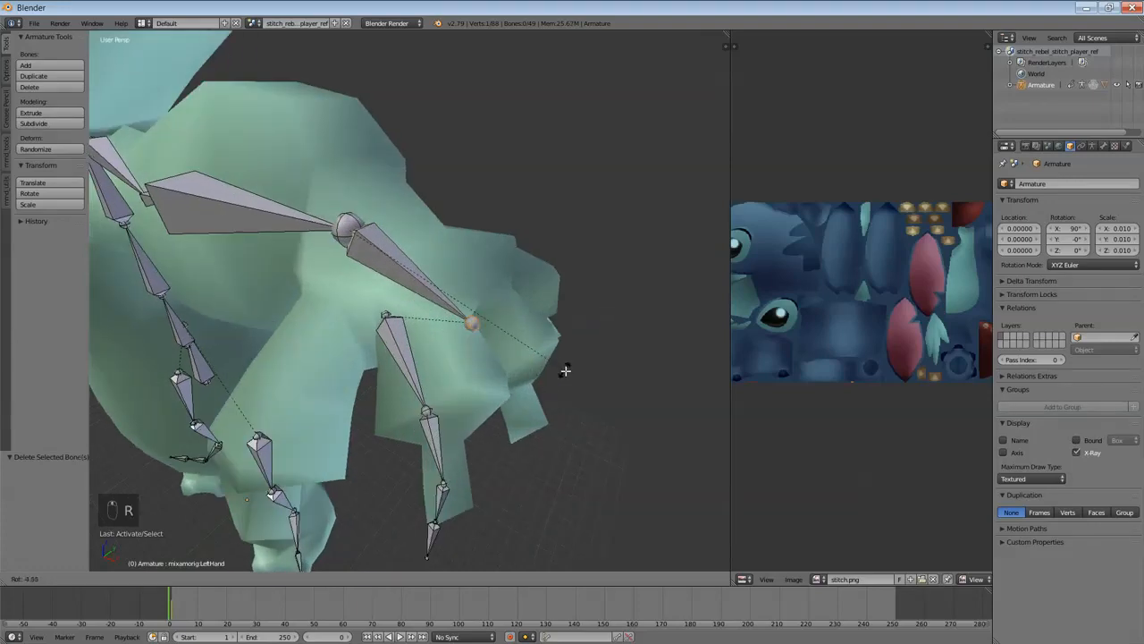
pyautogui.rightClick(565, 370)
pyautogui.press('e')
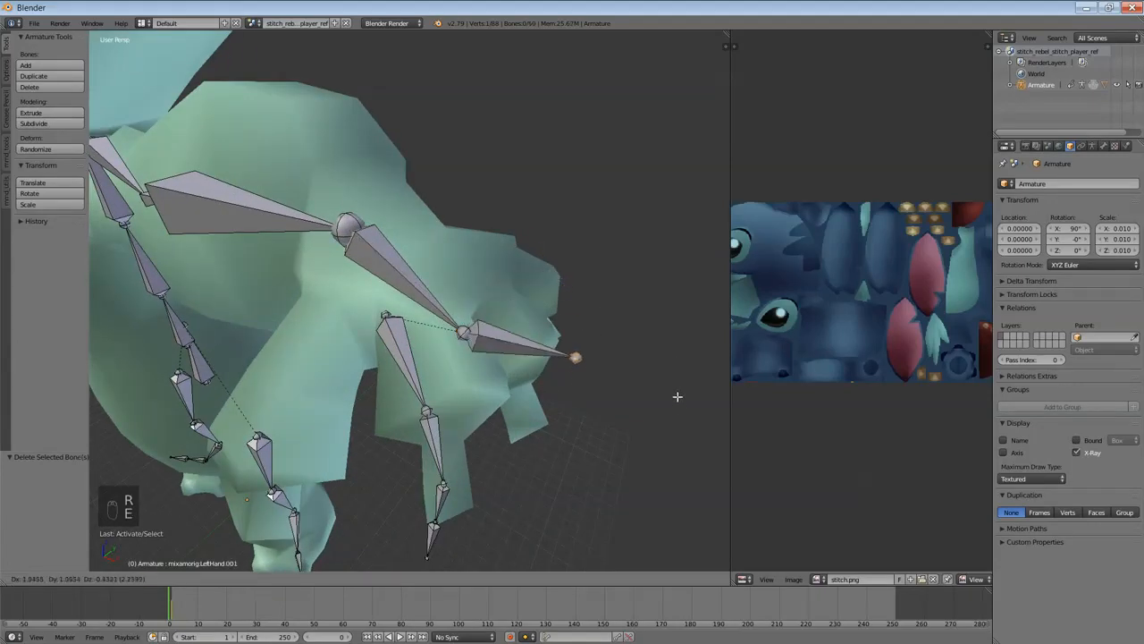
pyautogui.click(680, 492)
pyautogui.moveTo(679, 493); pyautogui.dragTo(611, 460, button='middle')
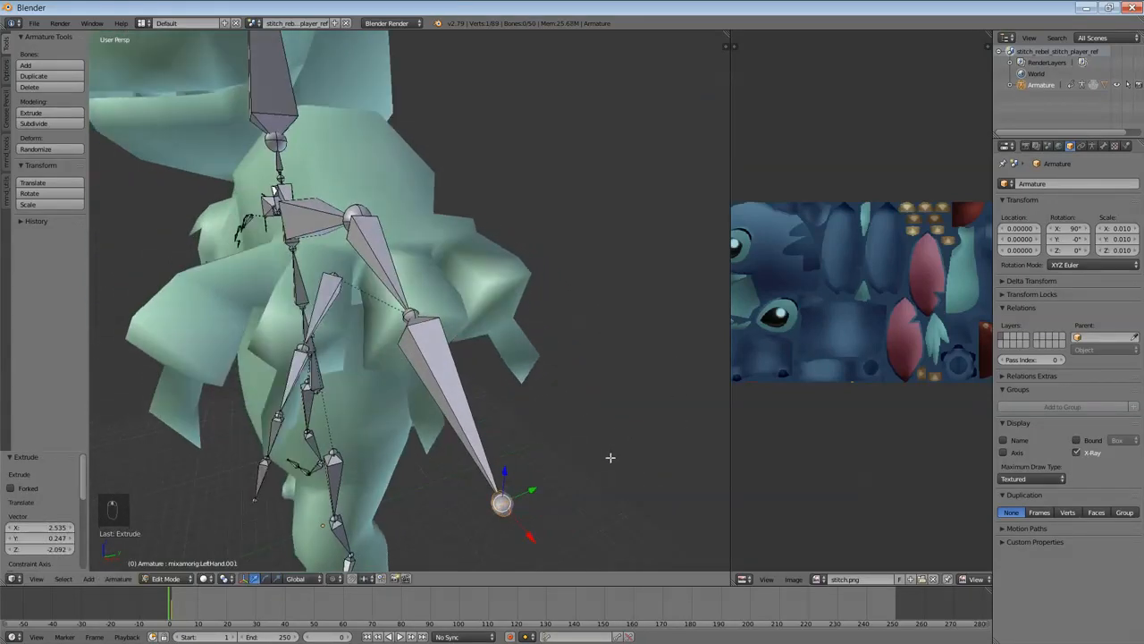
pyautogui.hotkey('ctrl', 'z')
# Step: Extrude a short bone from the tip of the left hand bone and move its end to the base of the outer finger
pyautogui.moveTo(490, 448); pyautogui.dragTo(577, 432, button='middle')
pyautogui.press('e')
pyautogui.click(336, 472)
pyautogui.press('g')
pyautogui.click(488, 462)
pyautogui.press('g')
pyautogui.click(587, 382)
# Step: Extrude a second bone along the outer finger, and adjust its joint and tip to fit inside the mesh
pyautogui.press('e')
pyautogui.click(601, 470)
pyautogui.moveTo(603, 478); pyautogui.dragTo(515, 545, button='middle')
pyautogui.press('g')
pyautogui.click(466, 541)
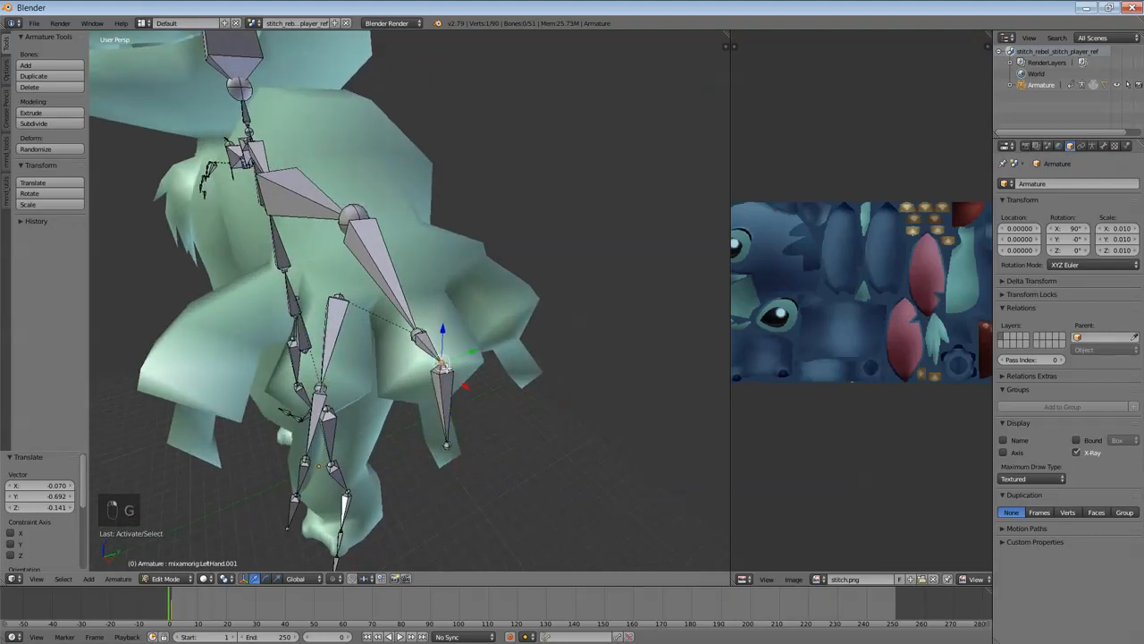
pyautogui.press('g')
pyautogui.click(439, 368)
pyautogui.rightClick(444, 441)
pyautogui.press('g')
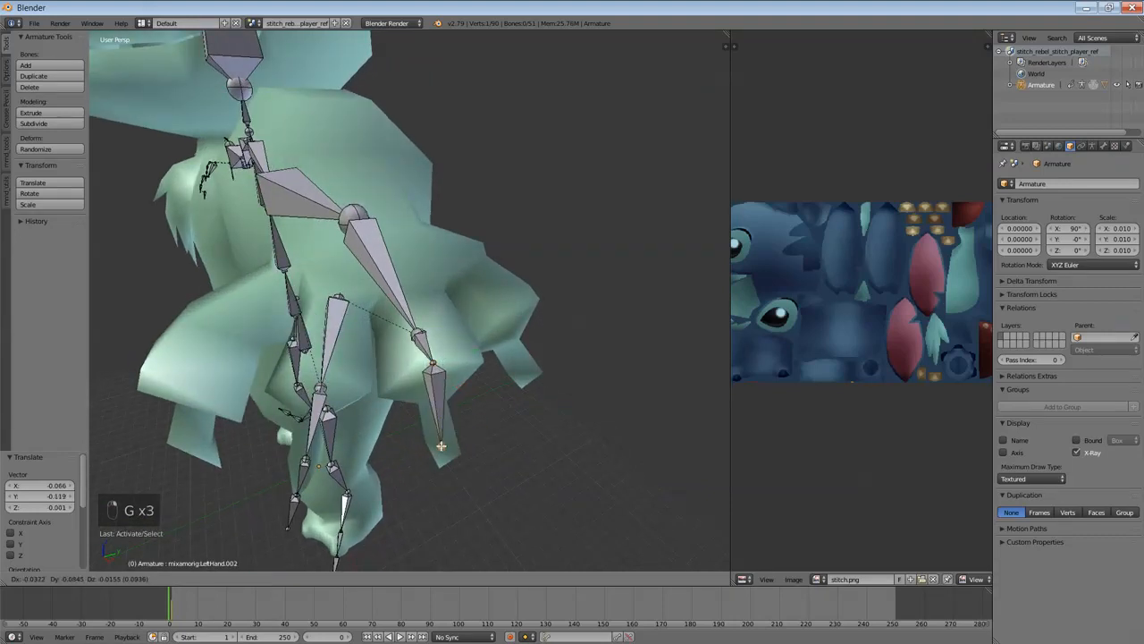
pyautogui.click(440, 445)
pyautogui.scroll(4, 442, 445)
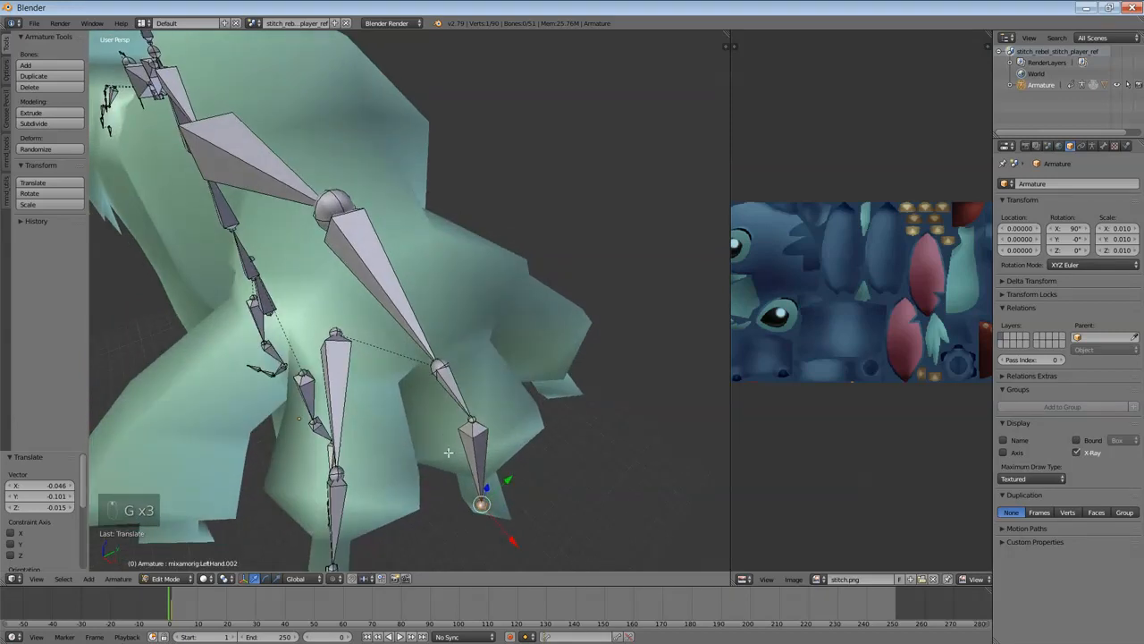
# Step: Return the armature to Object Mode, select the Stitch mesh and switch it to Weight Paint mode
pyautogui.press('Tab')
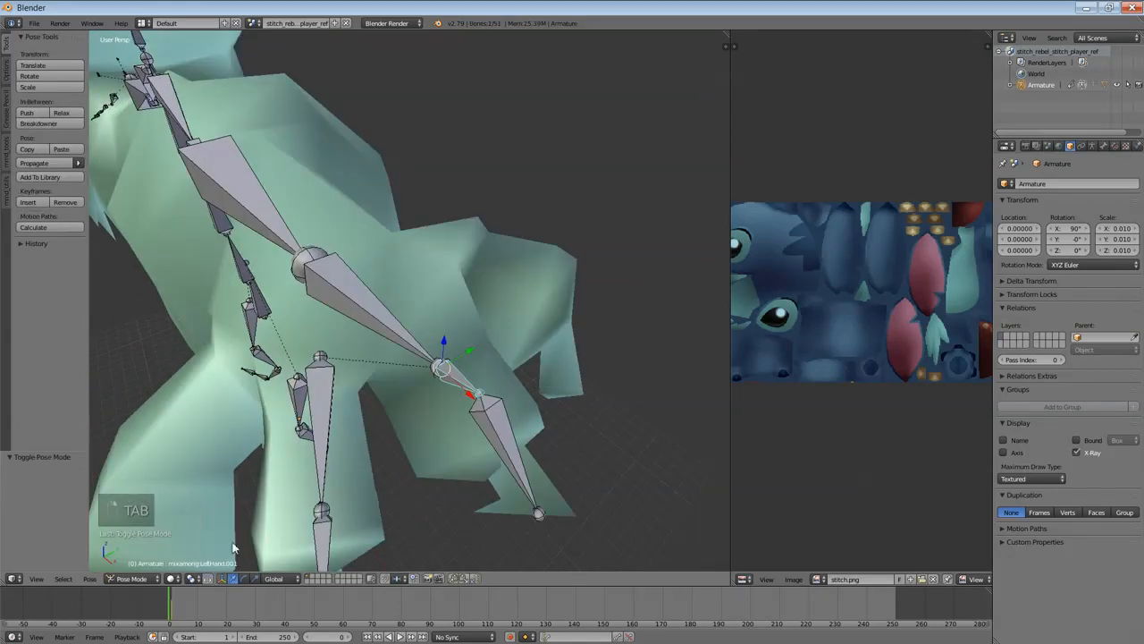
pyautogui.click(157, 579)
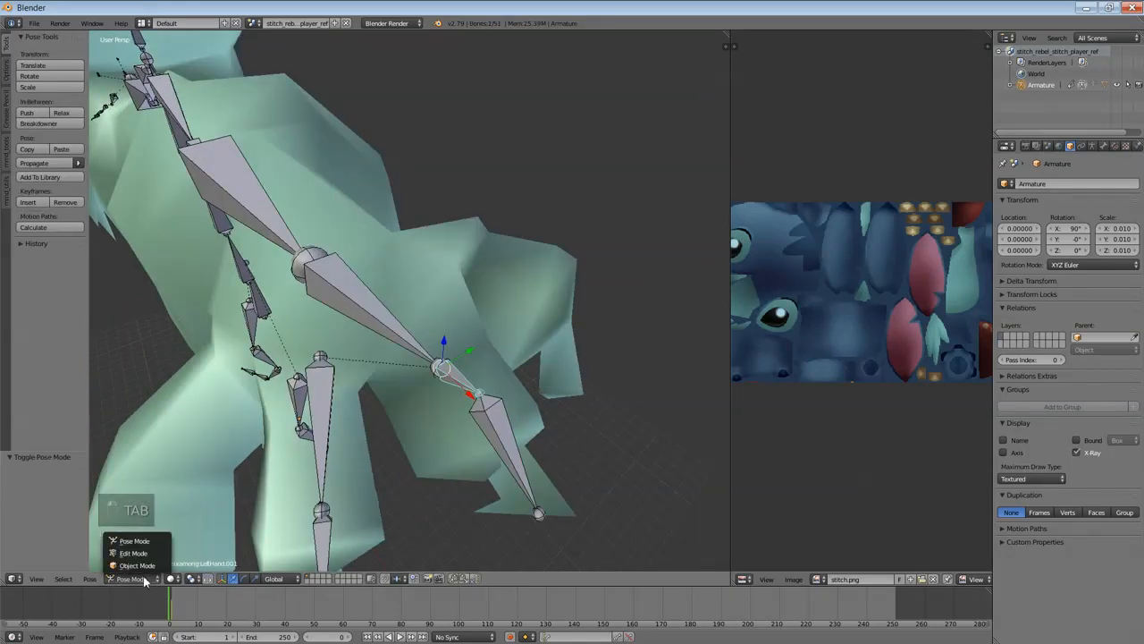
pyautogui.click(135, 565)
pyautogui.rightClick(451, 413)
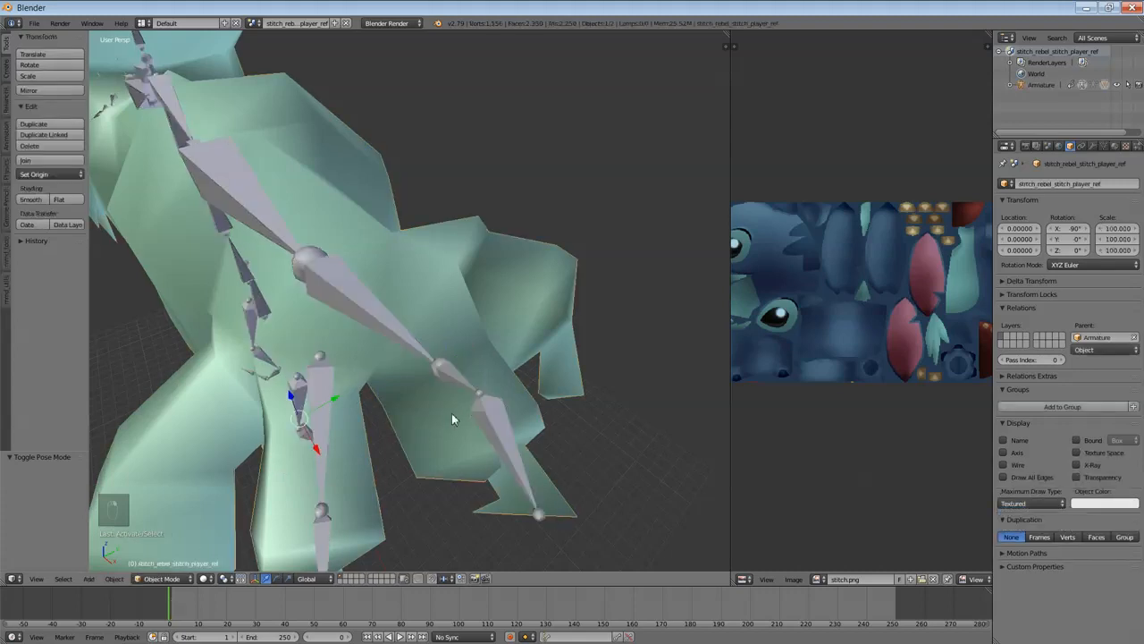
pyautogui.click(157, 580)
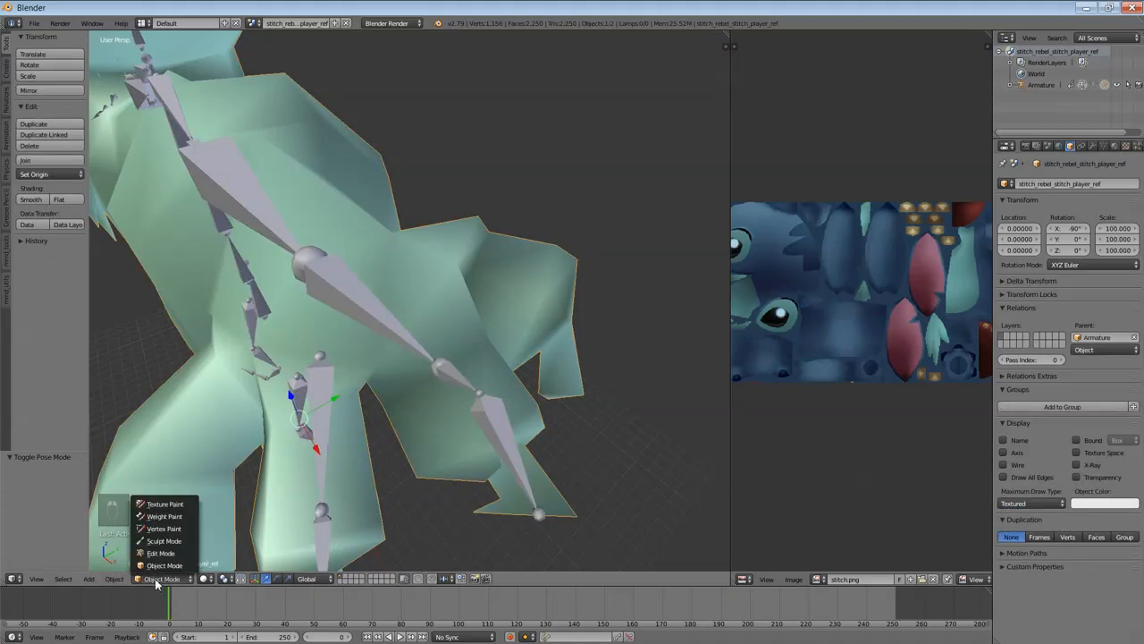
pyautogui.click(161, 517)
# Step: Show the model in wireframe and select the short first new bone of the left hand for weight painting
pyautogui.moveTo(507, 460)
pyautogui.mouseDown(button='middle')
pyautogui.moveTo(480, 452)
pyautogui.moveTo(496, 478)
pyautogui.moveTo(454, 498)
pyautogui.moveTo(460, 459)
pyautogui.moveTo(477, 441)
pyautogui.moveTo(461, 456)
pyautogui.mouseUp(button='middle')
pyautogui.press('z')
pyautogui.rightClick(461, 456)
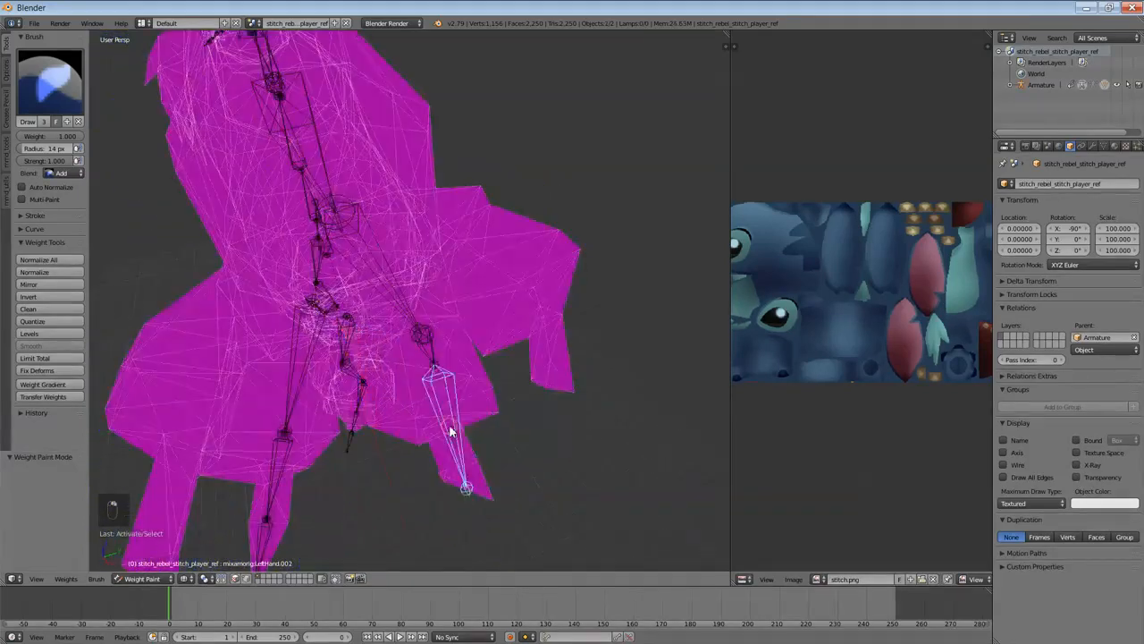
pyautogui.rightClick(423, 348)
pyautogui.rightClick(425, 365)
pyautogui.moveTo(429, 363); pyautogui.dragTo(477, 384, button='middle')
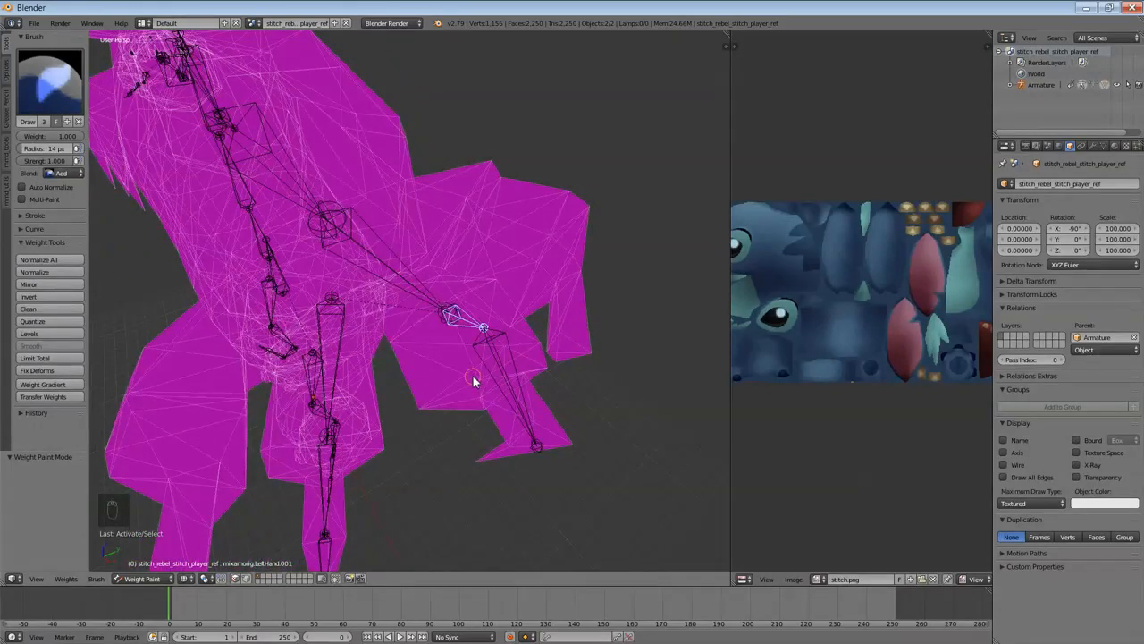
pyautogui.scroll(2, 474, 375)
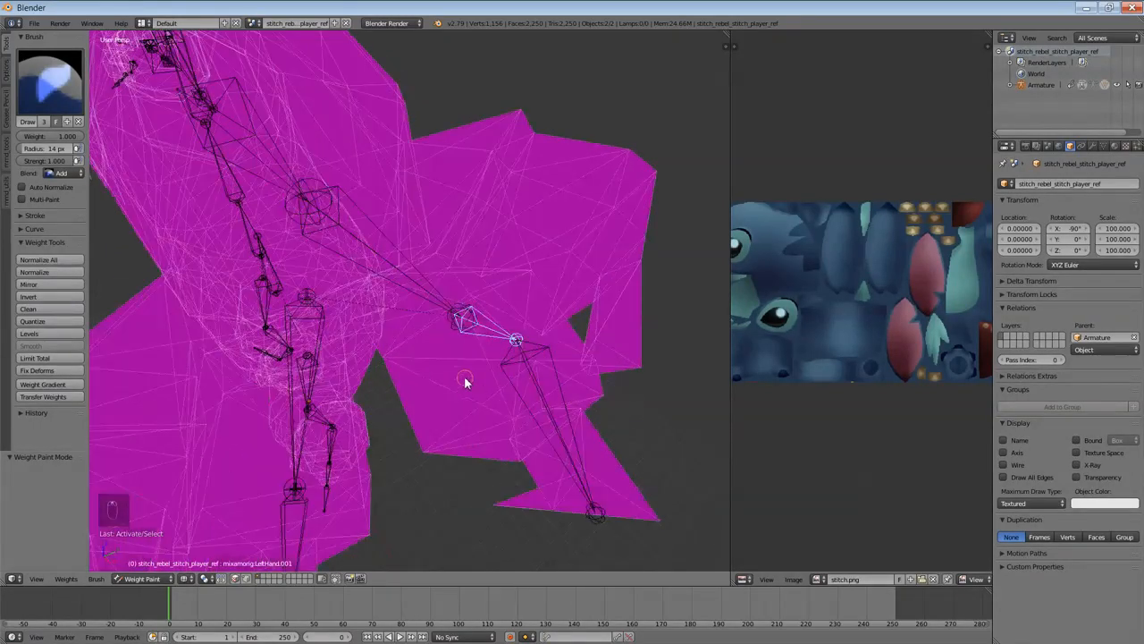
# Step: Paint full weight for the short new bone over the left hand section surrounding the base of the outer finger
pyautogui.moveTo(441, 435); pyautogui.dragTo(424, 451)
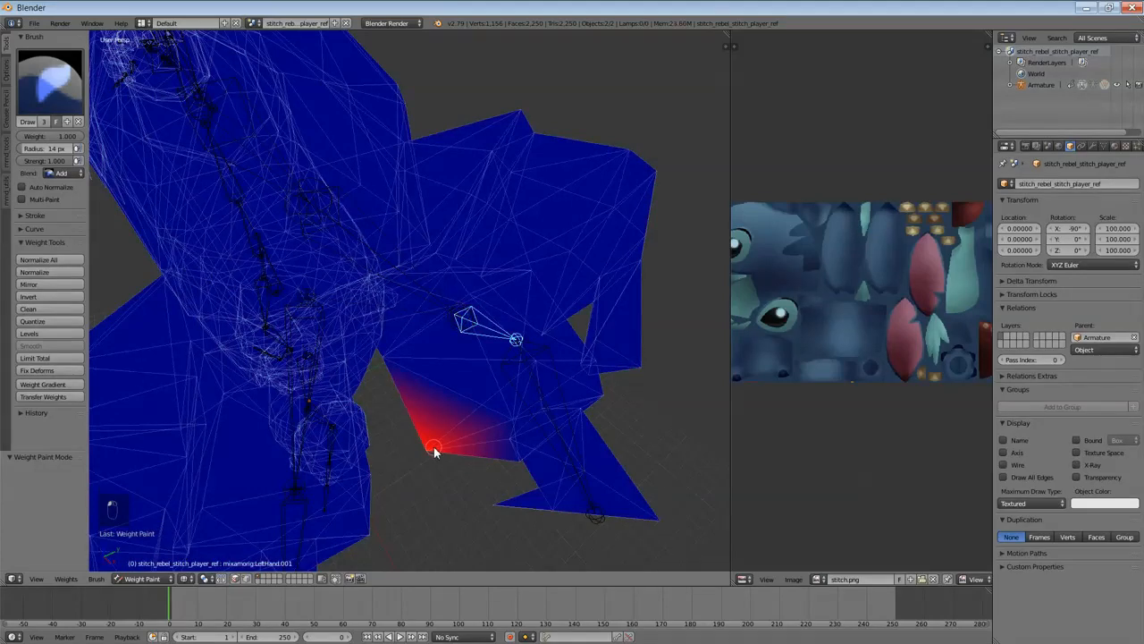
pyautogui.moveTo(434, 453)
pyautogui.mouseDown(button='middle')
pyautogui.moveTo(407, 430)
pyautogui.moveTo(439, 452)
pyautogui.moveTo(426, 462)
pyautogui.moveTo(436, 477)
pyautogui.moveTo(421, 503)
pyautogui.moveTo(417, 474)
pyautogui.moveTo(390, 498)
pyautogui.moveTo(394, 444)
pyautogui.mouseUp(button='middle')
pyautogui.moveTo(431, 407)
pyautogui.mouseDown()
pyautogui.moveTo(365, 414)
pyautogui.moveTo(328, 397)
pyautogui.mouseUp()
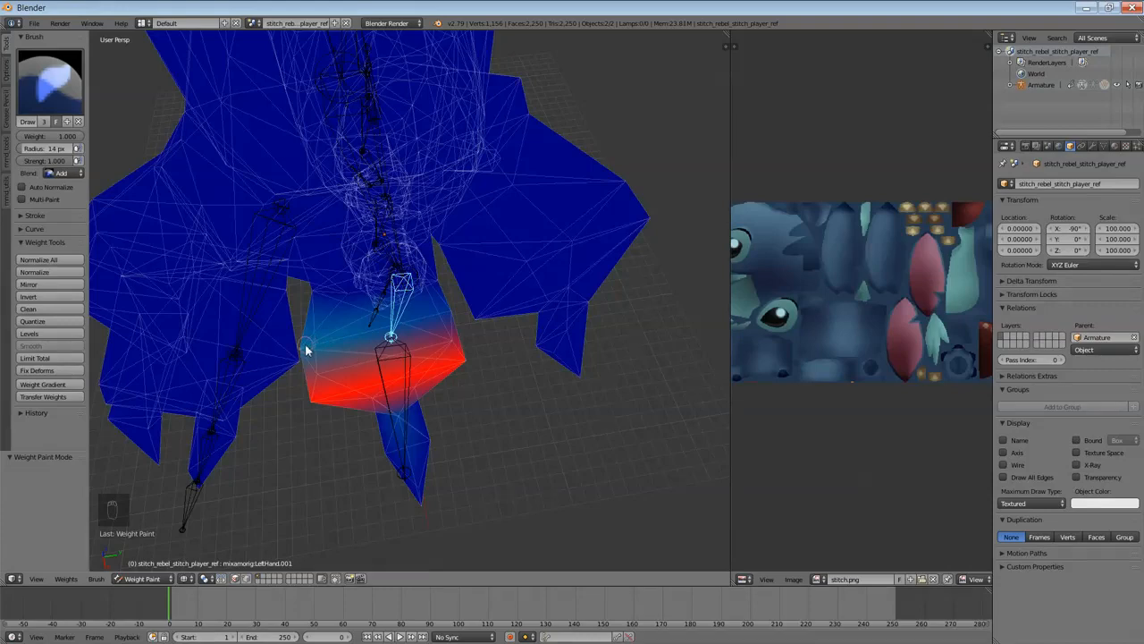
pyautogui.moveTo(305, 349); pyautogui.dragTo(313, 329)
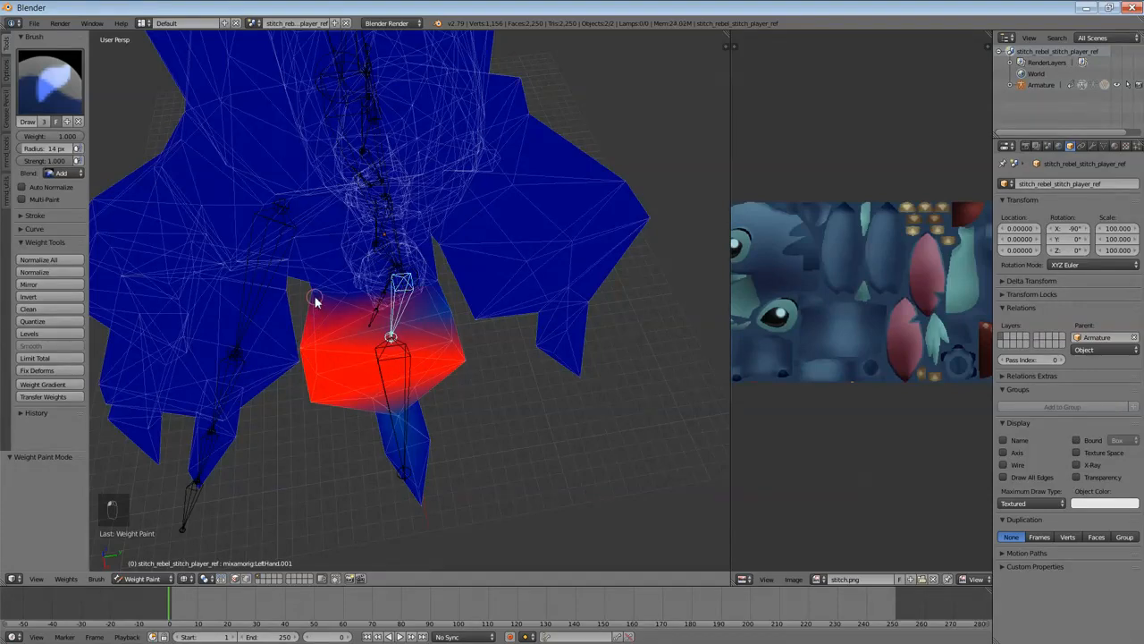
pyautogui.moveTo(446, 341); pyautogui.dragTo(446, 299)
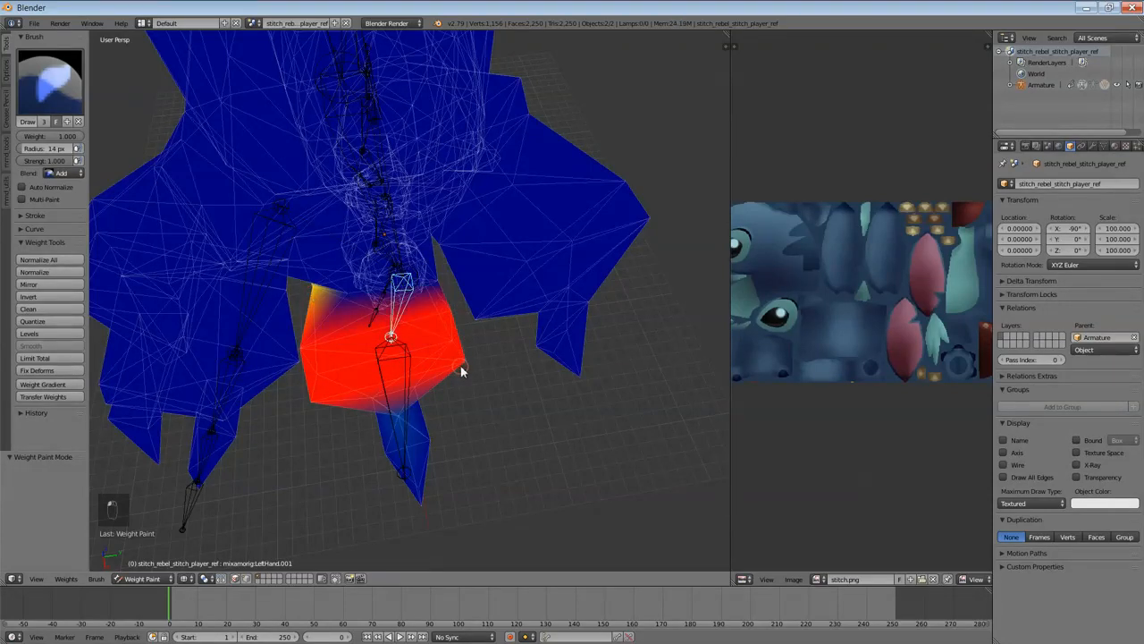
pyautogui.moveTo(461, 371)
pyautogui.mouseDown(button='middle')
pyautogui.moveTo(459, 335)
pyautogui.moveTo(471, 358)
pyautogui.mouseUp(button='middle')
pyautogui.moveTo(457, 315); pyautogui.dragTo(454, 305)
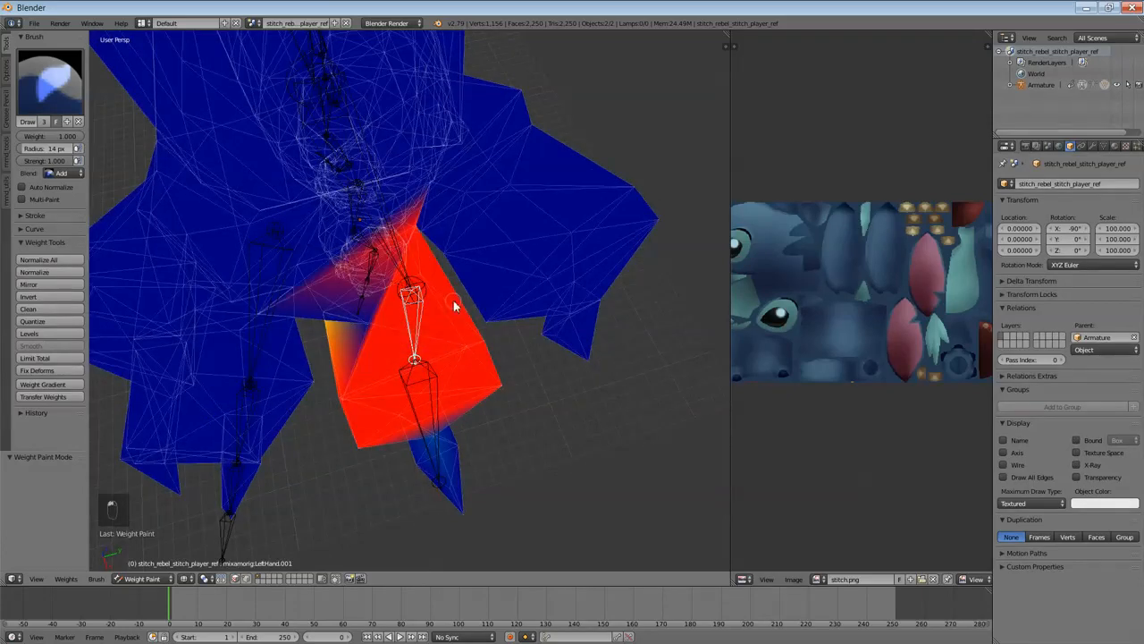
pyautogui.moveTo(379, 340); pyautogui.dragTo(368, 327)
# Step: Inspect the painted hand weights from several sides, toggling the wireframe display
pyautogui.moveTo(368, 327)
pyautogui.mouseDown(button='middle')
pyautogui.moveTo(401, 338)
pyautogui.moveTo(437, 310)
pyautogui.moveTo(428, 295)
pyautogui.moveTo(374, 356)
pyautogui.mouseUp(button='middle')
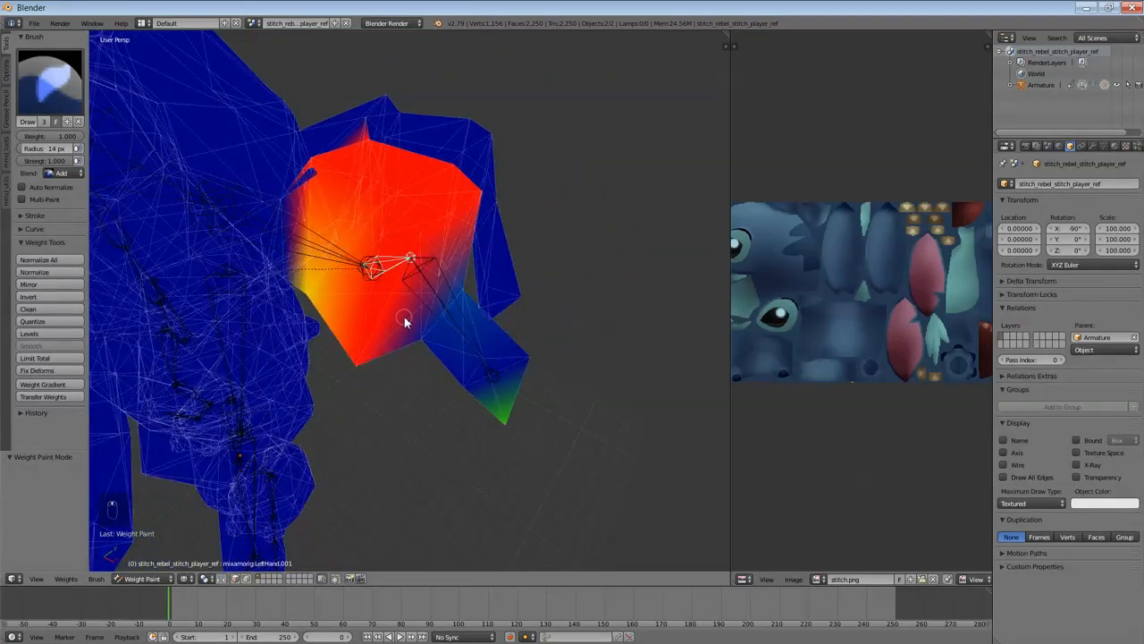
pyautogui.scroll(2, 404, 322)
pyautogui.press('z')
pyautogui.press('z')
pyautogui.press('z')
pyautogui.press('z')
pyautogui.press('z')
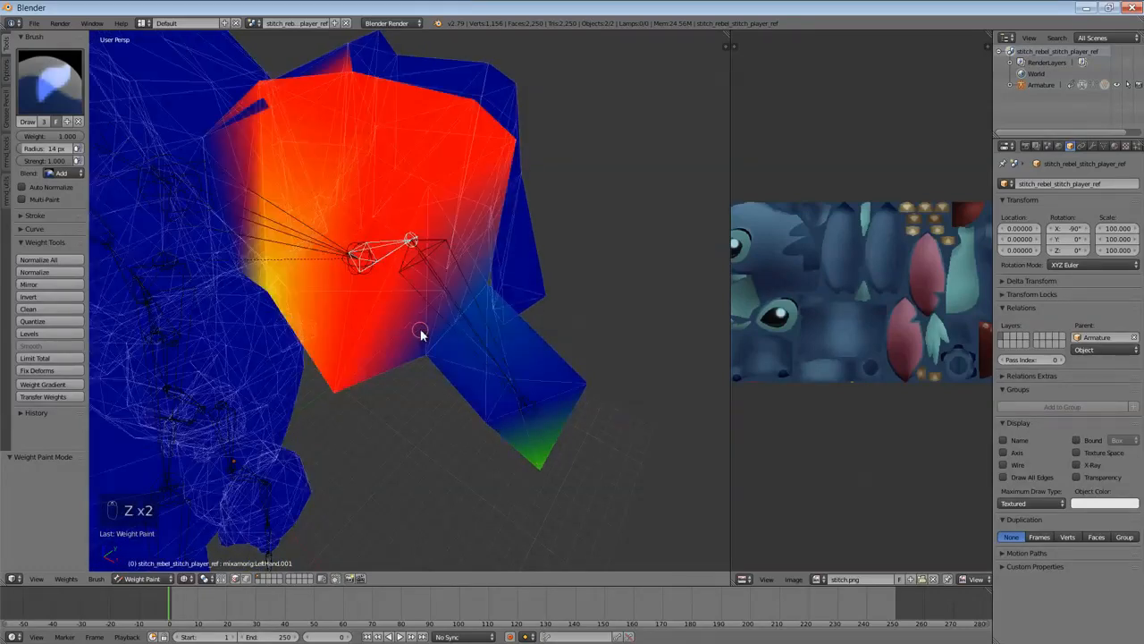
pyautogui.moveTo(403, 332); pyautogui.dragTo(376, 326, button='middle')
pyautogui.moveTo(356, 260)
pyautogui.mouseDown(button='middle')
pyautogui.moveTo(401, 275)
pyautogui.moveTo(387, 298)
pyautogui.moveTo(412, 322)
pyautogui.moveTo(355, 316)
pyautogui.moveTo(231, 275)
pyautogui.mouseUp(button='middle')
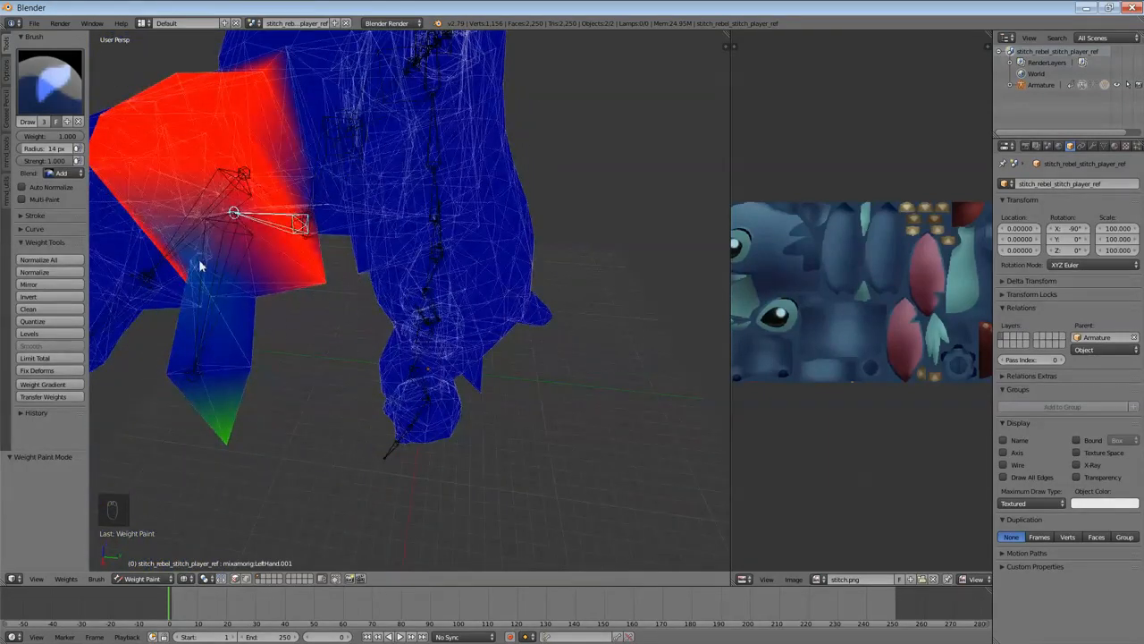
# Step: Touch up the short bone's weight around the hand, undo two operations, and repaint the edge nearest the body
pyautogui.moveTo(195, 263); pyautogui.dragTo(195, 265)
pyautogui.moveTo(233, 311); pyautogui.dragTo(369, 318, button='middle')
pyautogui.hotkey('ctrl', 'z')
pyautogui.hotkey('ctrl', 'z')
pyautogui.scroll(-3, 325, 309)
pyautogui.moveTo(337, 306); pyautogui.dragTo(333, 307)
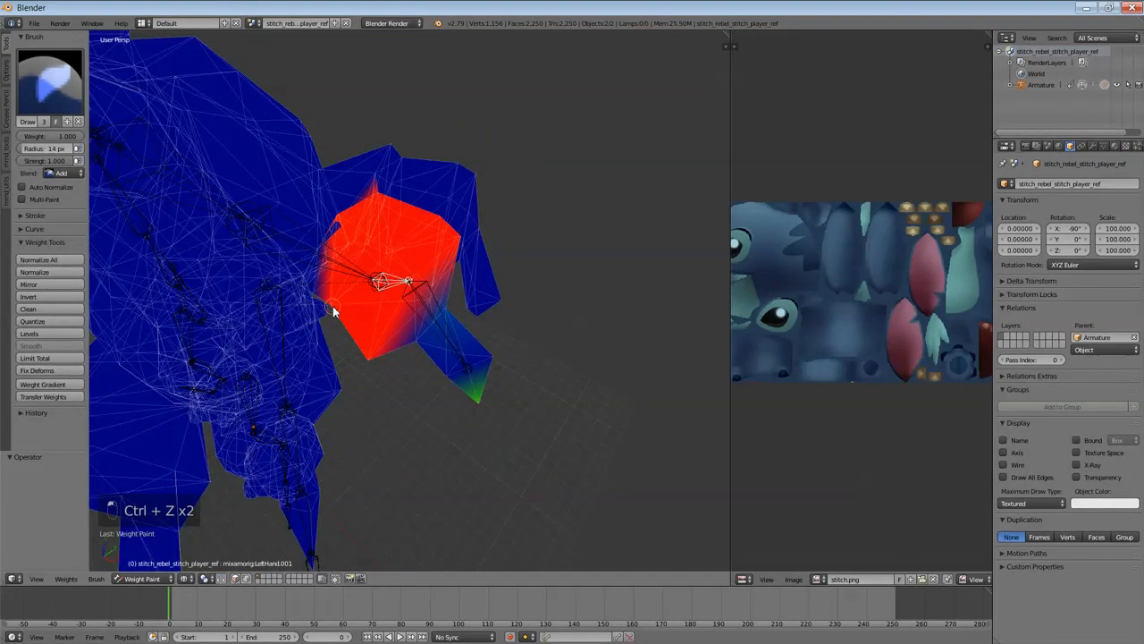
# Step: Switch the brush to Subtract with a 196 px radius and erase the stray weight from the lower body and leg
pyautogui.moveTo(333, 308)
pyautogui.mouseDown(button='middle')
pyautogui.moveTo(354, 323)
pyautogui.moveTo(299, 296)
pyautogui.moveTo(254, 308)
pyautogui.mouseUp(button='middle')
pyautogui.moveTo(589, 428); pyautogui.dragTo(549, 334, button='middle')
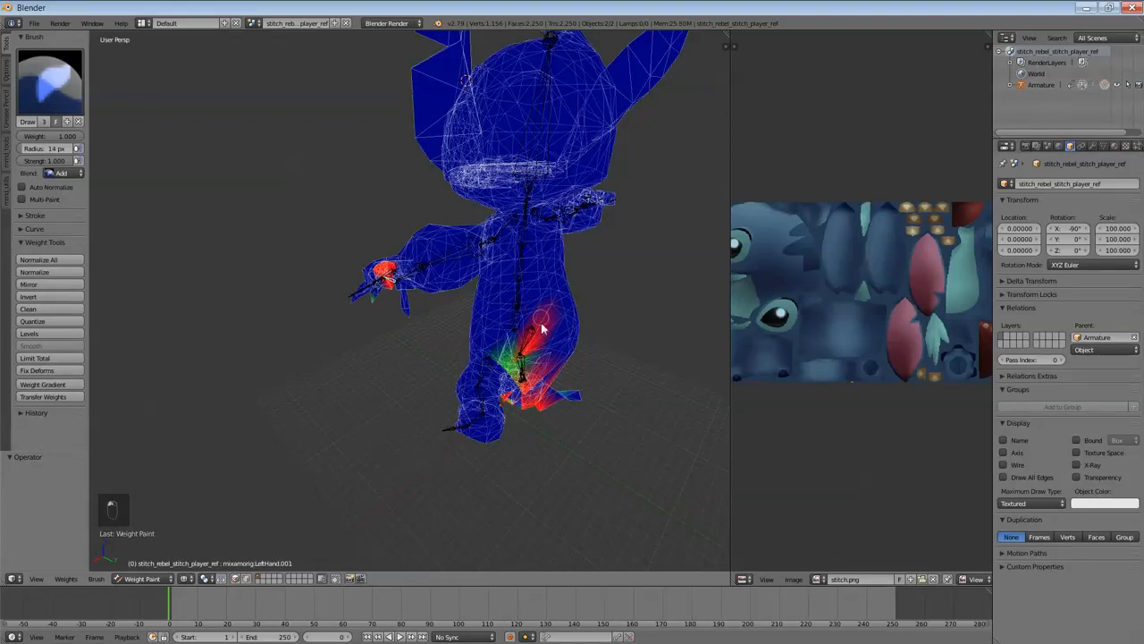
pyautogui.click(76, 176)
pyautogui.click(75, 135)
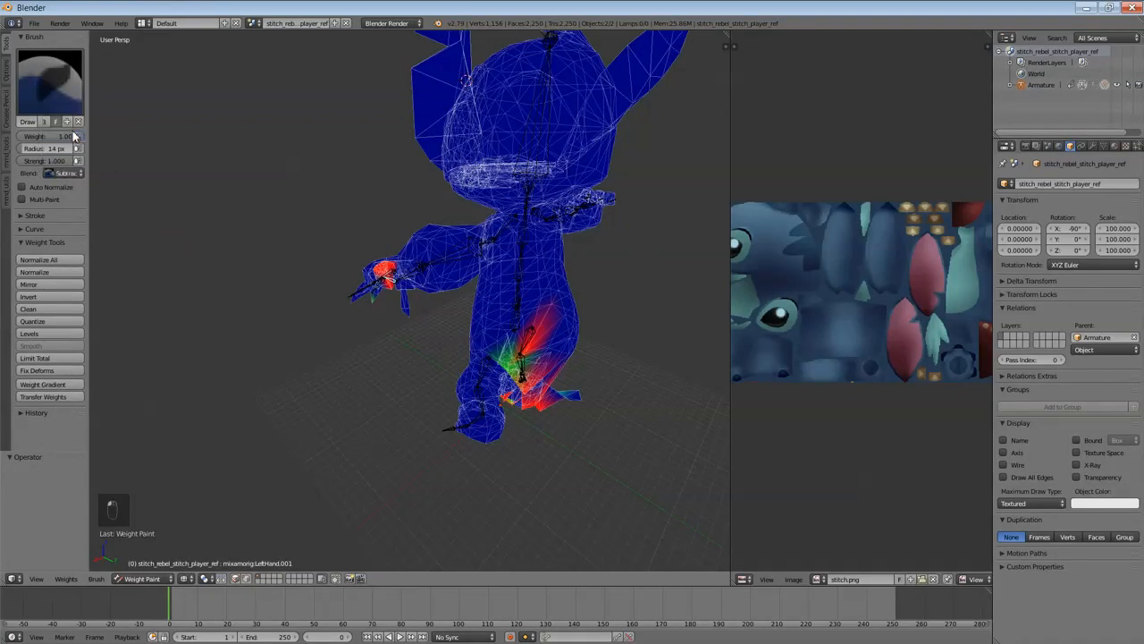
pyautogui.moveTo(466, 403); pyautogui.dragTo(536, 394)
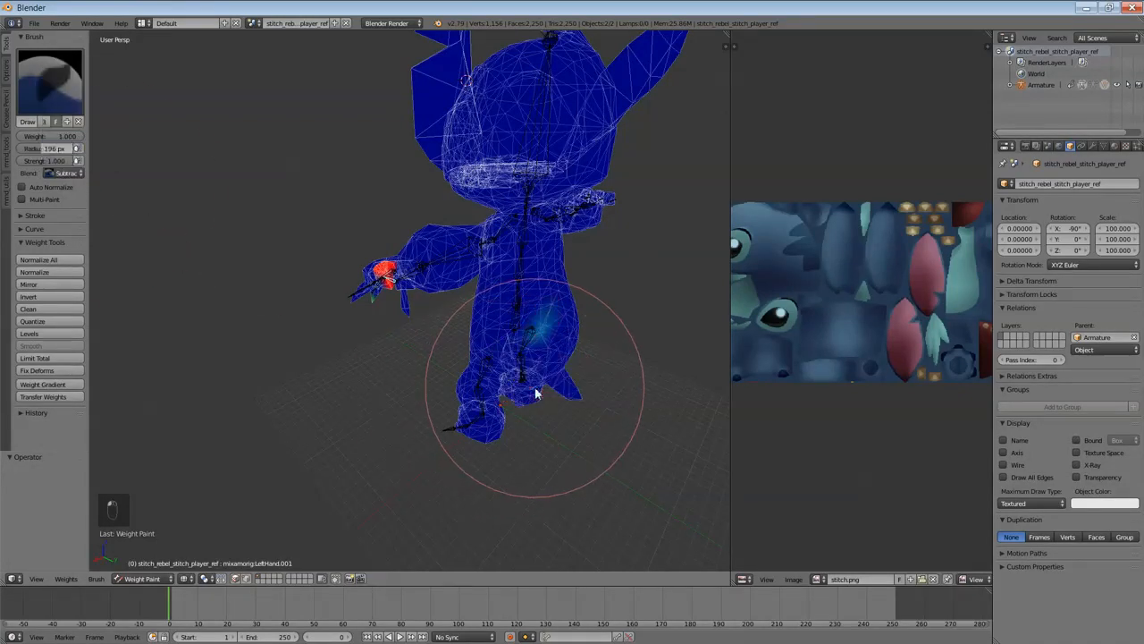
# Step: Set the brush blend back to Add, select the second new finger bone and paint full weight over the outer finger
pyautogui.scroll(6, 345, 306)
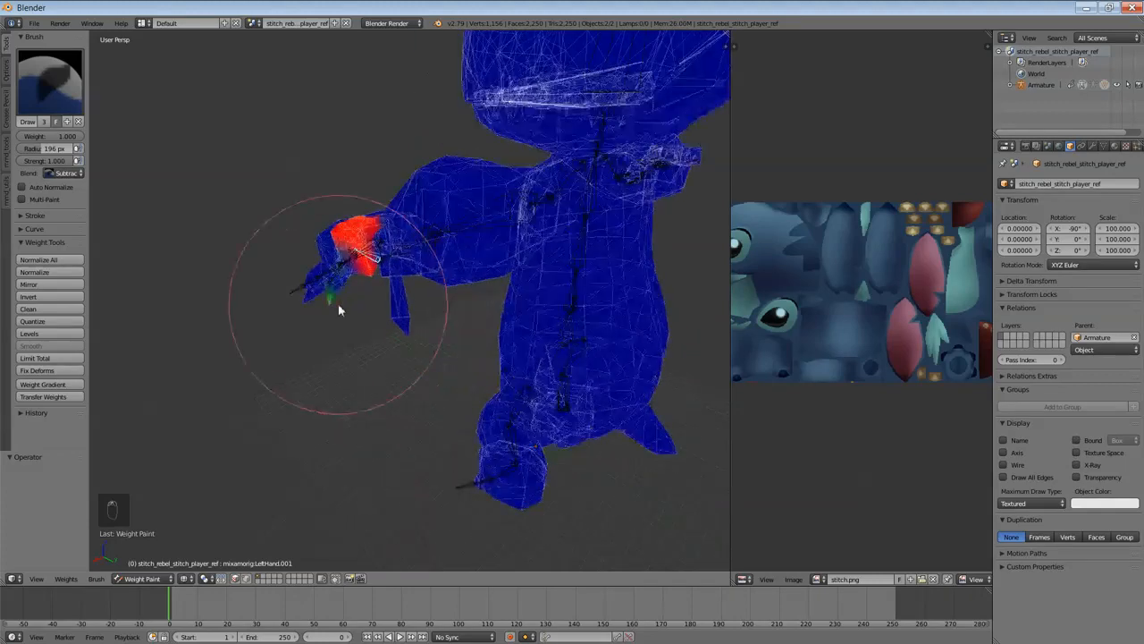
pyautogui.moveTo(266, 375)
pyautogui.mouseDown(button='middle')
pyautogui.moveTo(420, 391)
pyautogui.moveTo(500, 437)
pyautogui.moveTo(492, 455)
pyautogui.moveTo(554, 429)
pyautogui.moveTo(496, 440)
pyautogui.moveTo(553, 416)
pyautogui.mouseUp(button='middle')
pyautogui.click(65, 172)
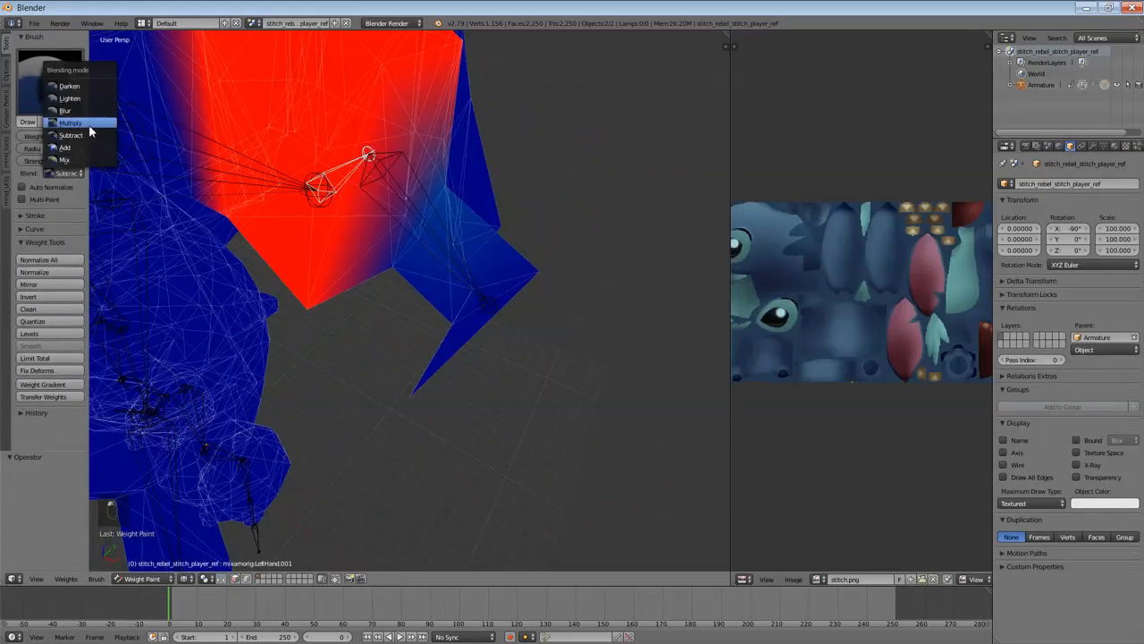
pyautogui.click(95, 153)
pyautogui.rightClick(463, 273)
pyautogui.moveTo(462, 273); pyautogui.dragTo(540, 381, button='middle')
pyautogui.moveTo(540, 381)
pyautogui.mouseDown()
pyautogui.moveTo(554, 345)
pyautogui.moveTo(512, 394)
pyautogui.mouseUp()
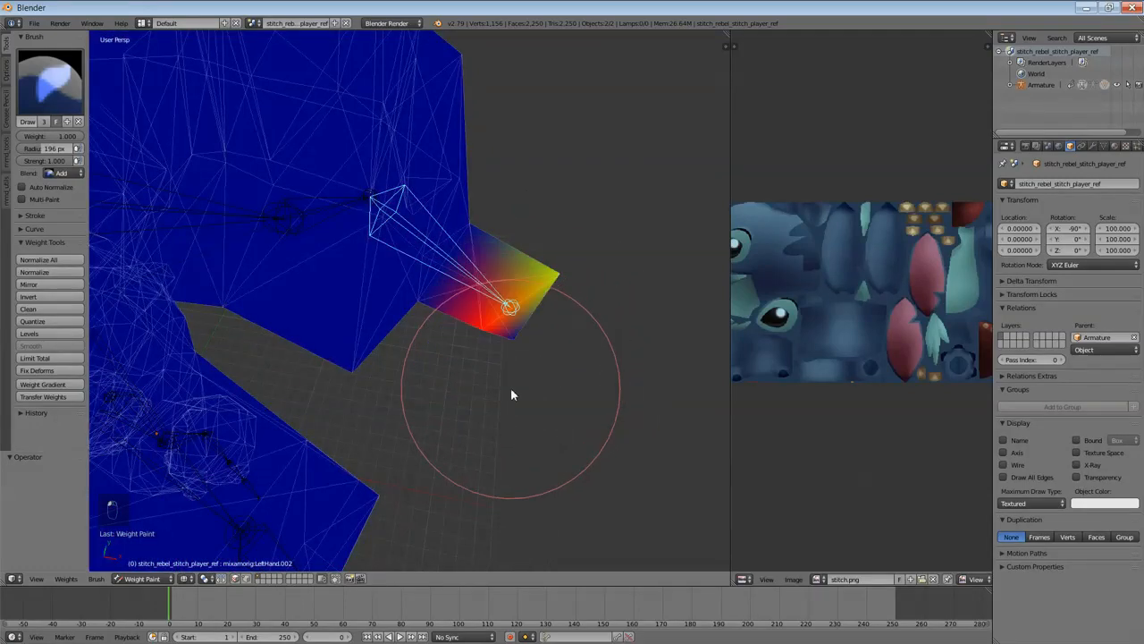
pyautogui.moveTo(548, 361); pyautogui.dragTo(566, 314)
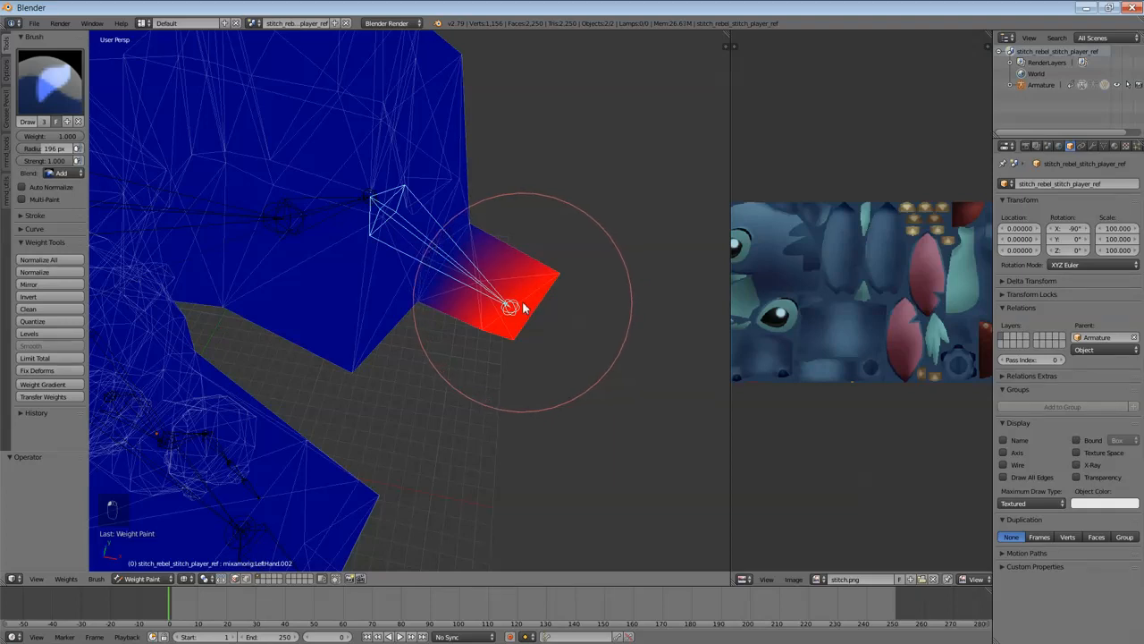
pyautogui.moveTo(512, 314); pyautogui.dragTo(503, 302)
# Step: Change the viewport shading from wireframe to textured display
pyautogui.moveTo(504, 301)
pyautogui.mouseDown(button='middle')
pyautogui.moveTo(439, 266)
pyautogui.moveTo(533, 317)
pyautogui.mouseUp(button='middle')
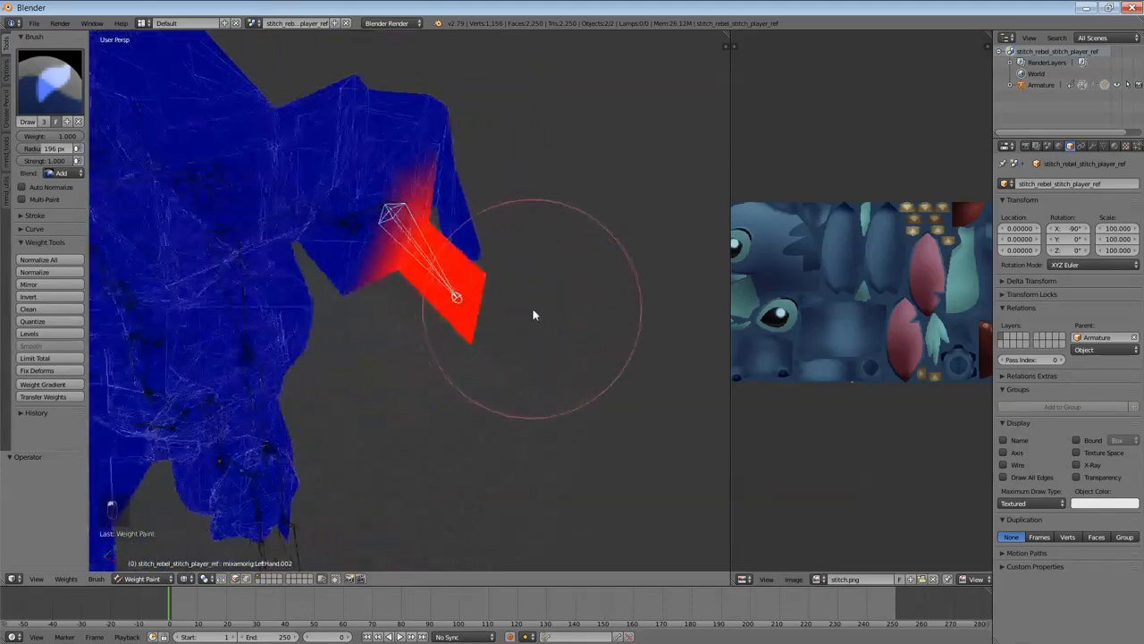
pyautogui.press('Tab')
pyautogui.press('Tab')
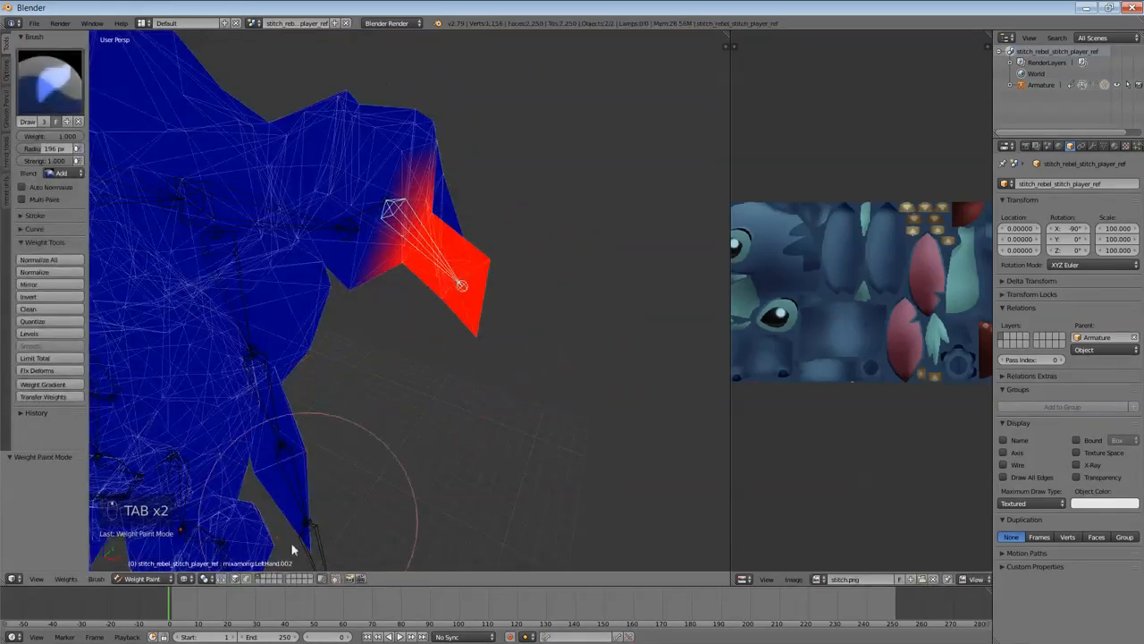
pyautogui.click(185, 580)
pyautogui.click(212, 535)
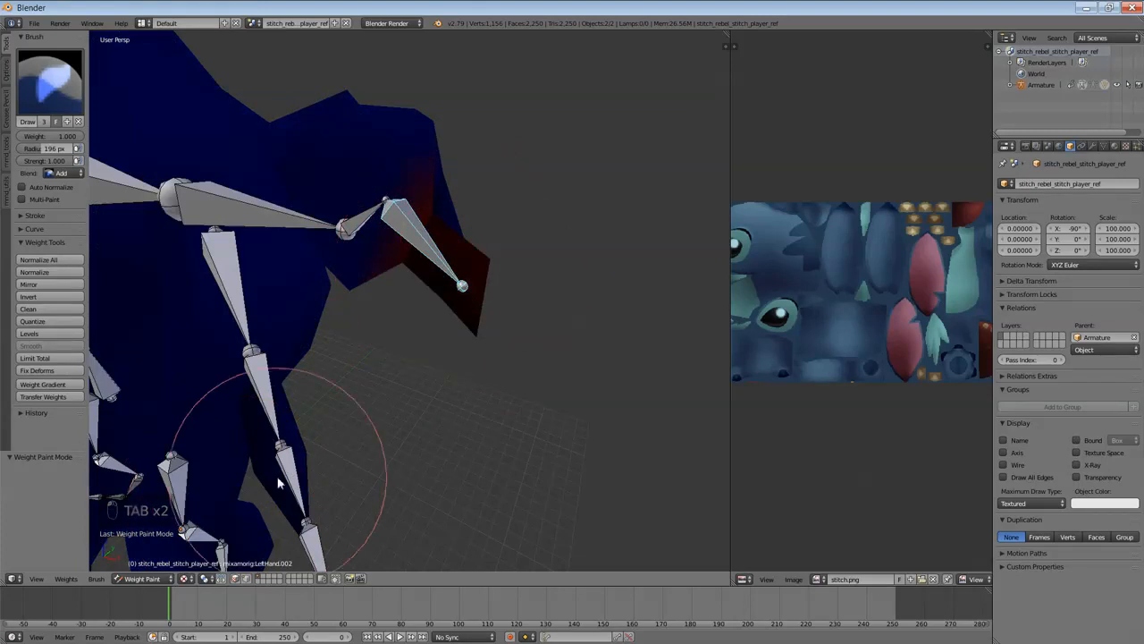
# Step: Leave Weight Paint mode and test-rotate the second new finger bone in Pose Mode to check how the finger deforms
pyautogui.click(143, 580)
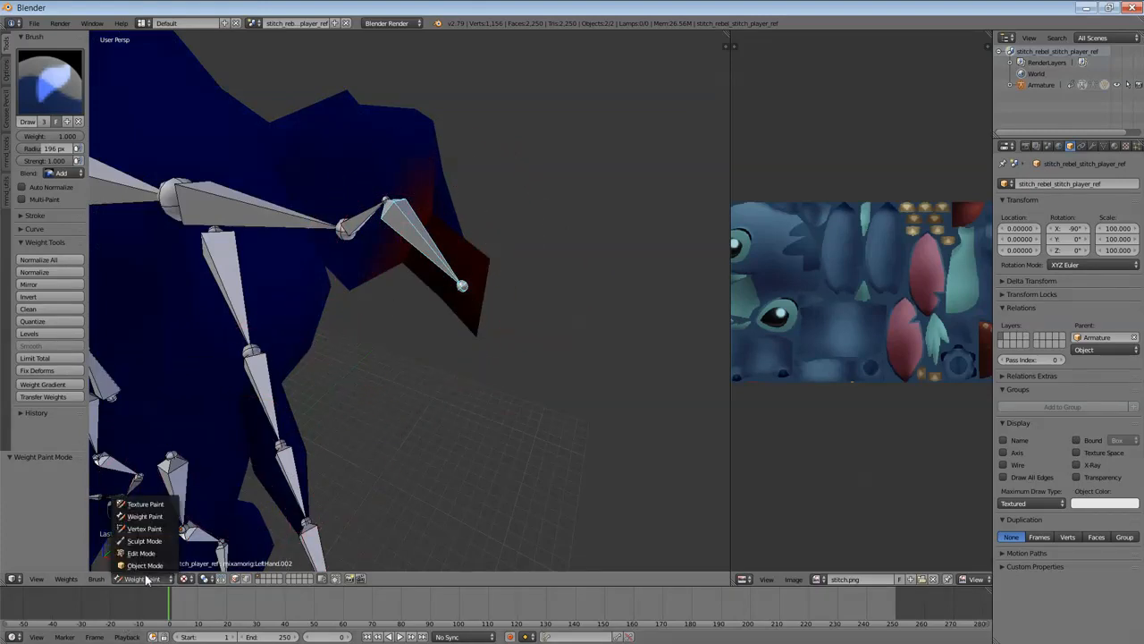
pyautogui.click(158, 567)
pyautogui.rightClick(409, 245)
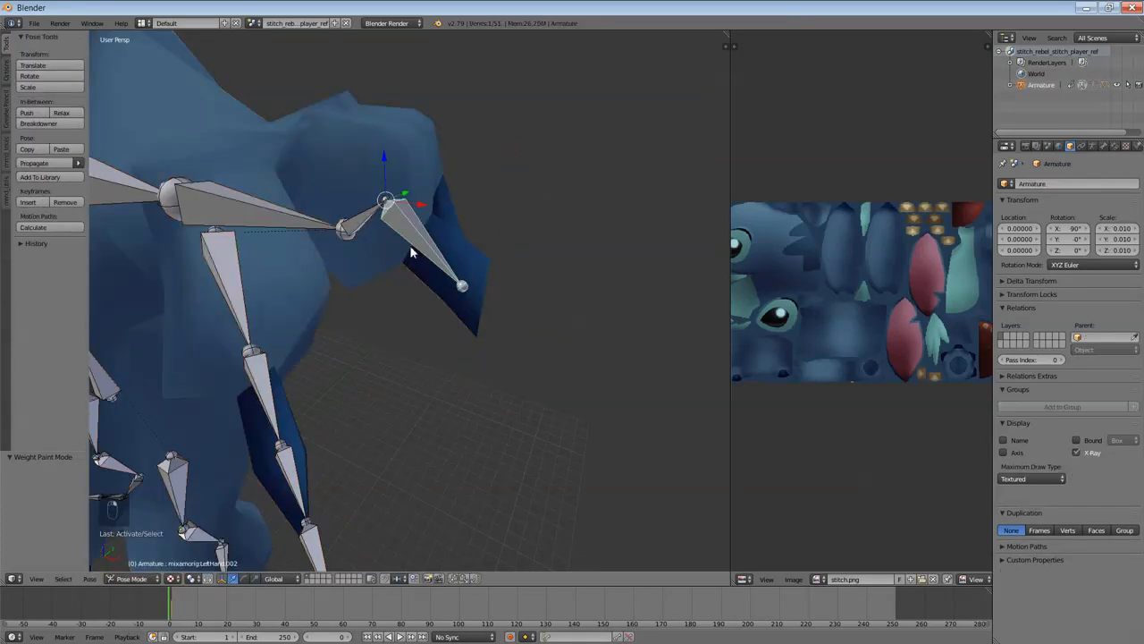
pyautogui.press('r')
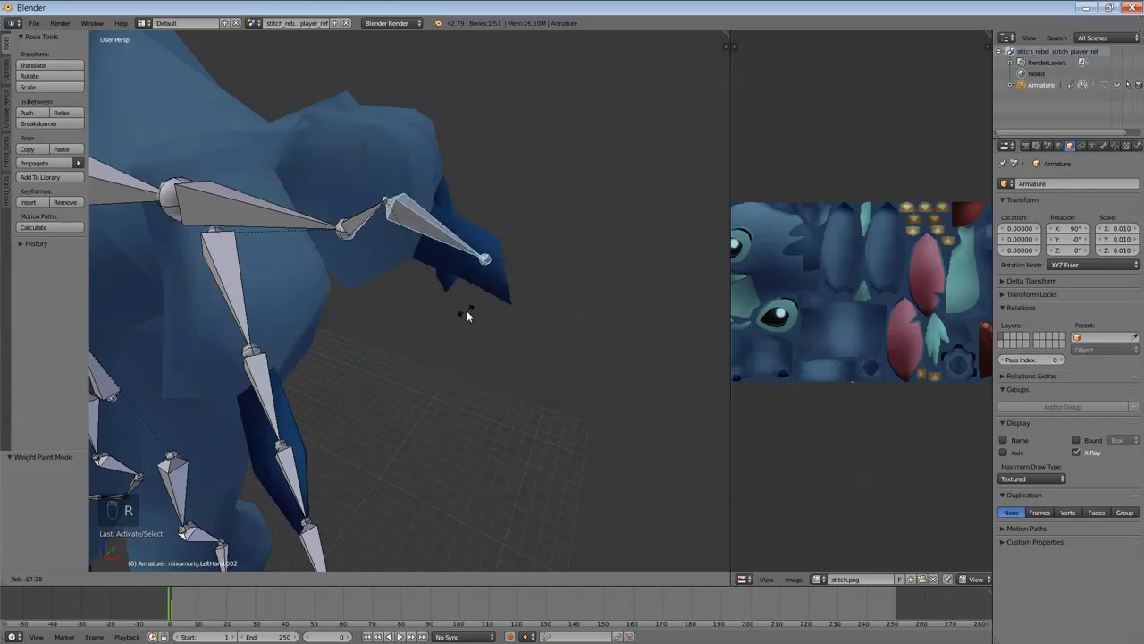
# Step: Test-rotate the LeftHand.002 finger bone from several angles to check how the claw follows, cancelling each rotation
pyautogui.rightClick(462, 315)
pyautogui.moveTo(445, 359); pyautogui.dragTo(242, 405, button='middle')
pyautogui.press('r')
pyautogui.rightClick(478, 393)
pyautogui.press('r')
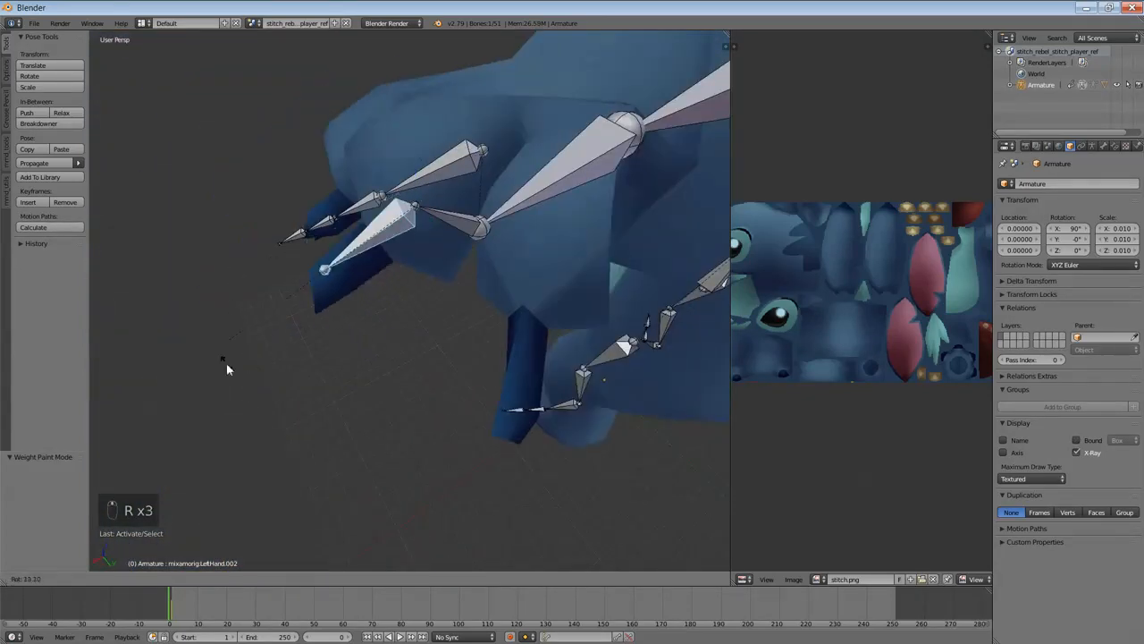
pyautogui.rightClick(227, 366)
# Step: Test-rotate the LeftHand.001 bone at the base of that finger, cancelling each rotation
pyautogui.moveTo(227, 365); pyautogui.dragTo(483, 170, button='middle')
pyautogui.rightClick(433, 211)
pyautogui.moveTo(435, 277); pyautogui.dragTo(375, 223, button='middle')
pyautogui.press('r')
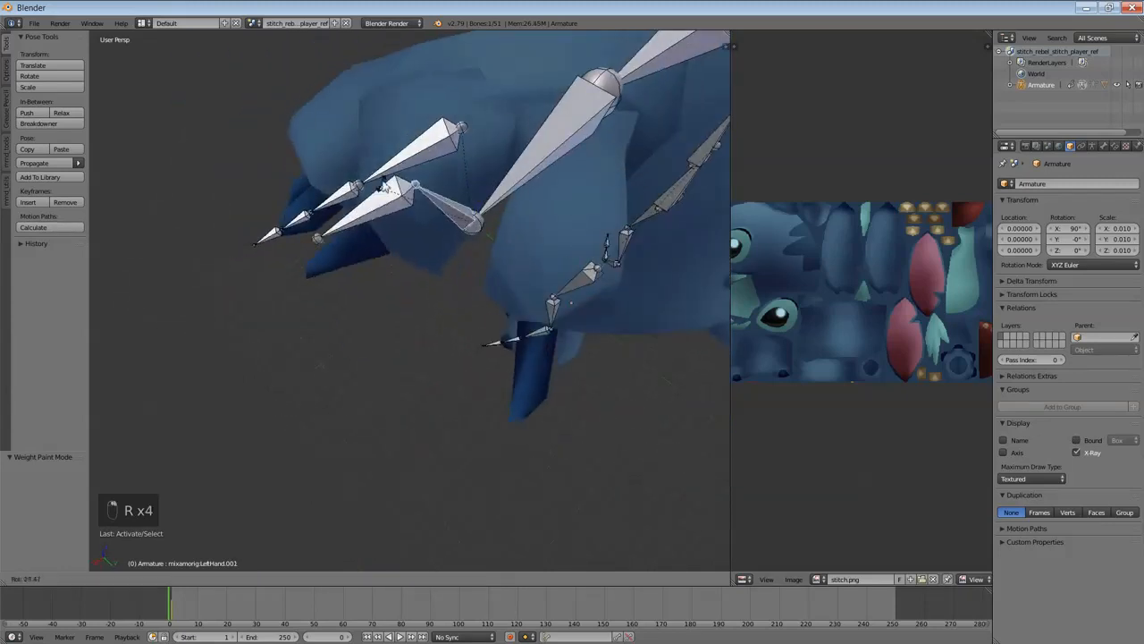
pyautogui.rightClick(377, 268)
pyautogui.moveTo(376, 268); pyautogui.dragTo(449, 287, button='middle')
pyautogui.press('r')
pyautogui.rightClick(391, 360)
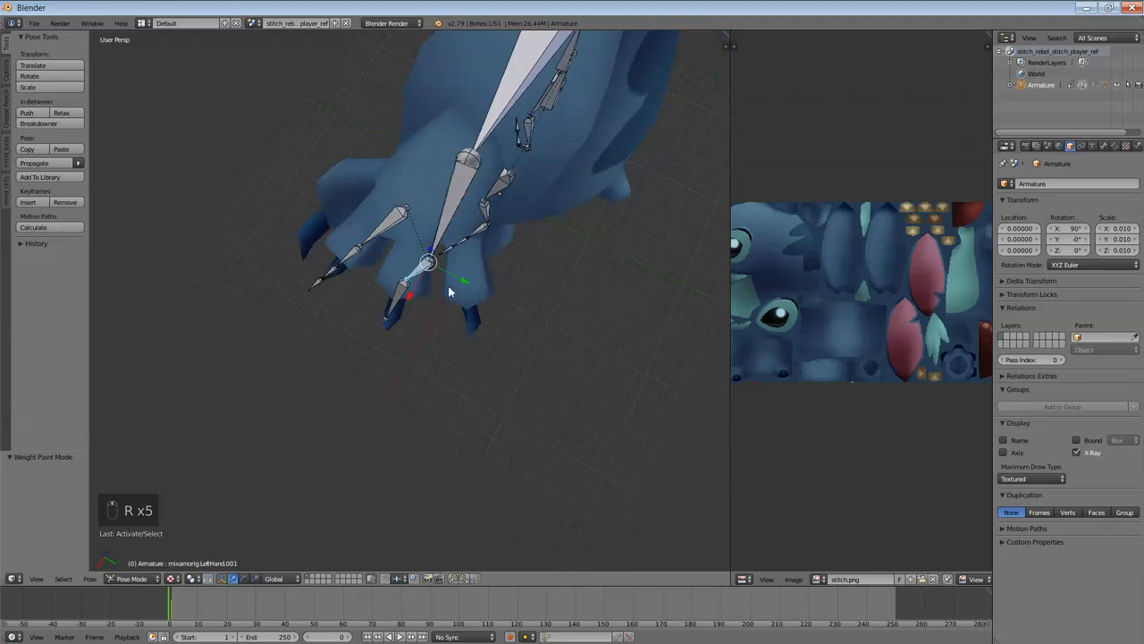
# Step: Test-rotate the left thumb bones one after another, from LeftHandThumb1 to LeftHandThumb4, to check the mesh deformation
pyautogui.press('r')
pyautogui.rightClick(394, 224)
pyautogui.moveTo(393, 225); pyautogui.dragTo(385, 357, button='middle')
pyautogui.scroll(5, 385, 354)
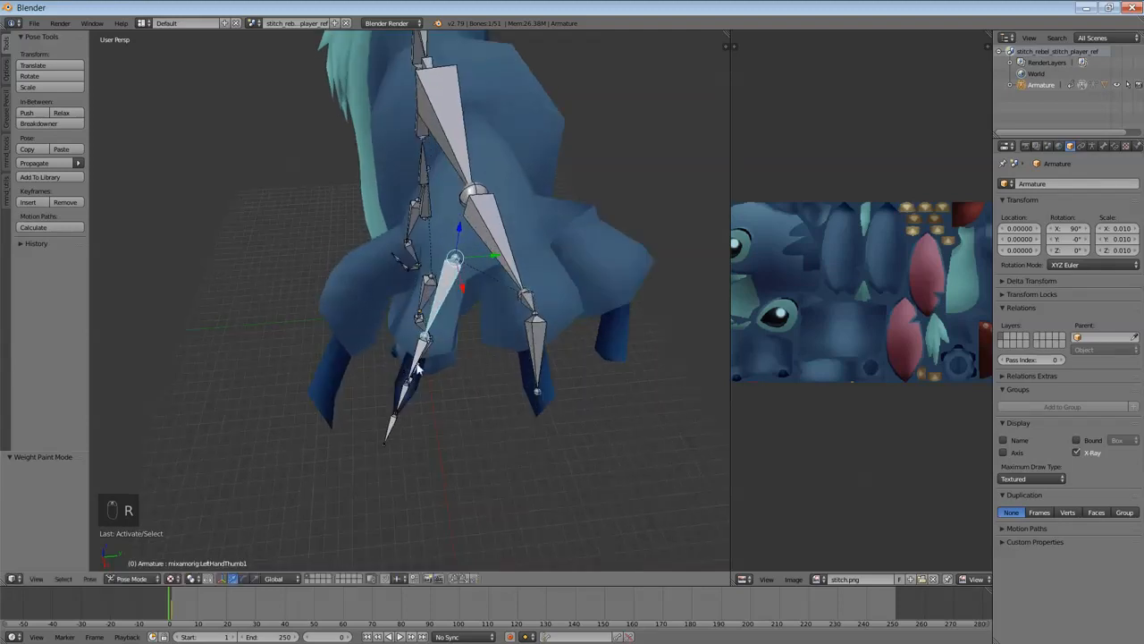
pyautogui.rightClick(387, 416)
pyautogui.press('r')
pyautogui.rightClick(379, 433)
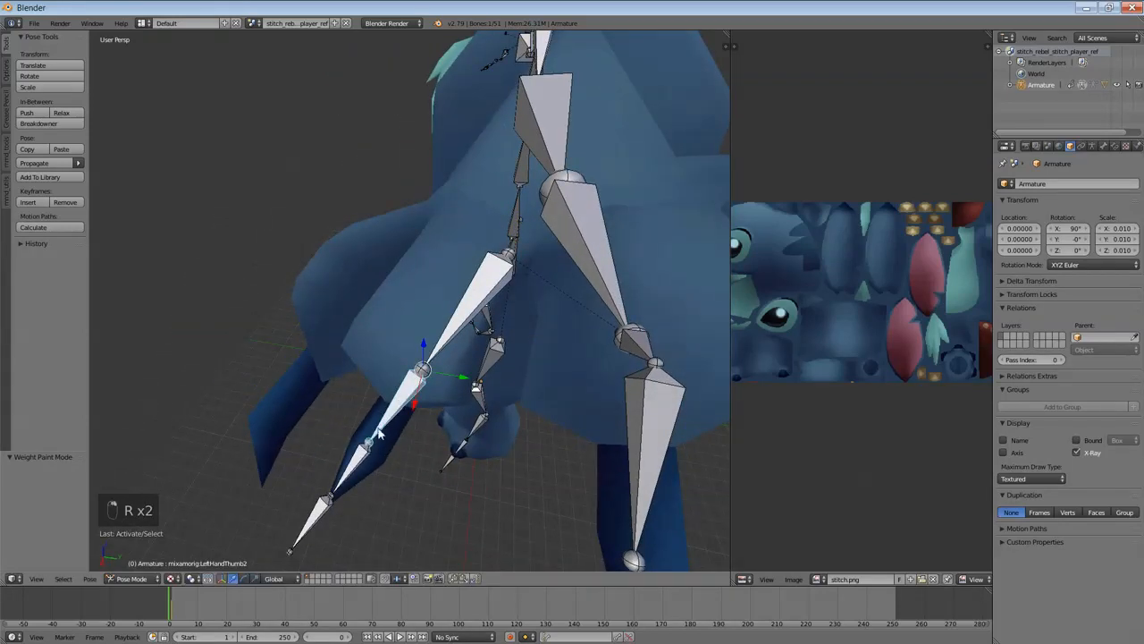
pyautogui.press('r')
pyautogui.rightClick(334, 476)
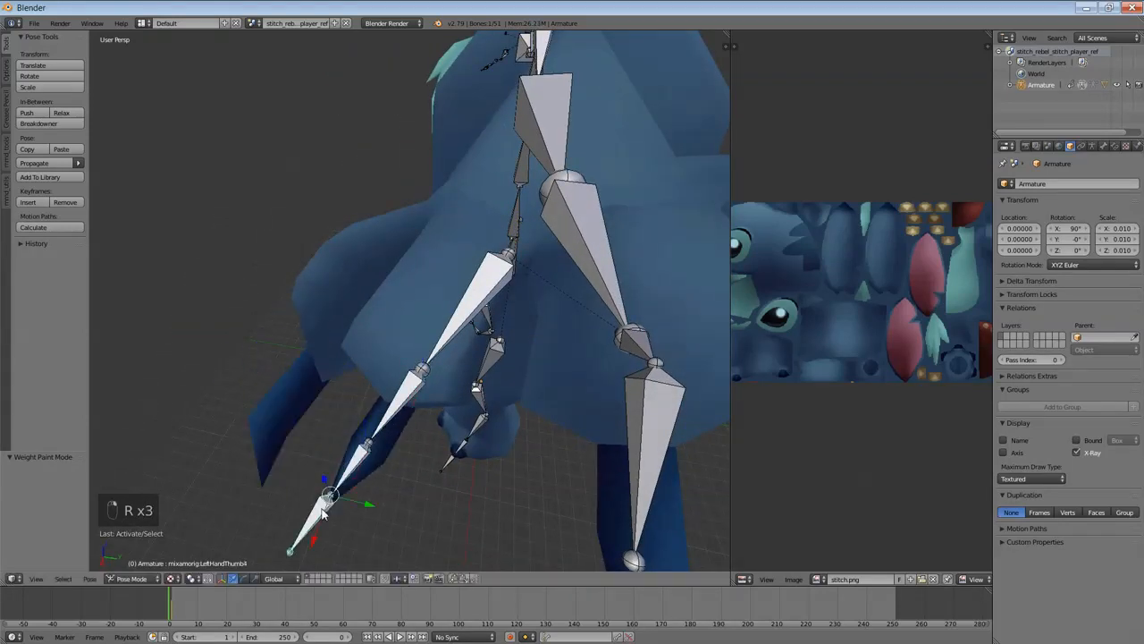
pyautogui.press('r')
pyautogui.rightClick(322, 514)
# Step: Delete the thumb's end bone LeftHandThumb4 in Edit Mode and return to Pose Mode
pyautogui.moveTo(322, 514); pyautogui.dragTo(434, 429, button='middle')
pyautogui.press('Tab')
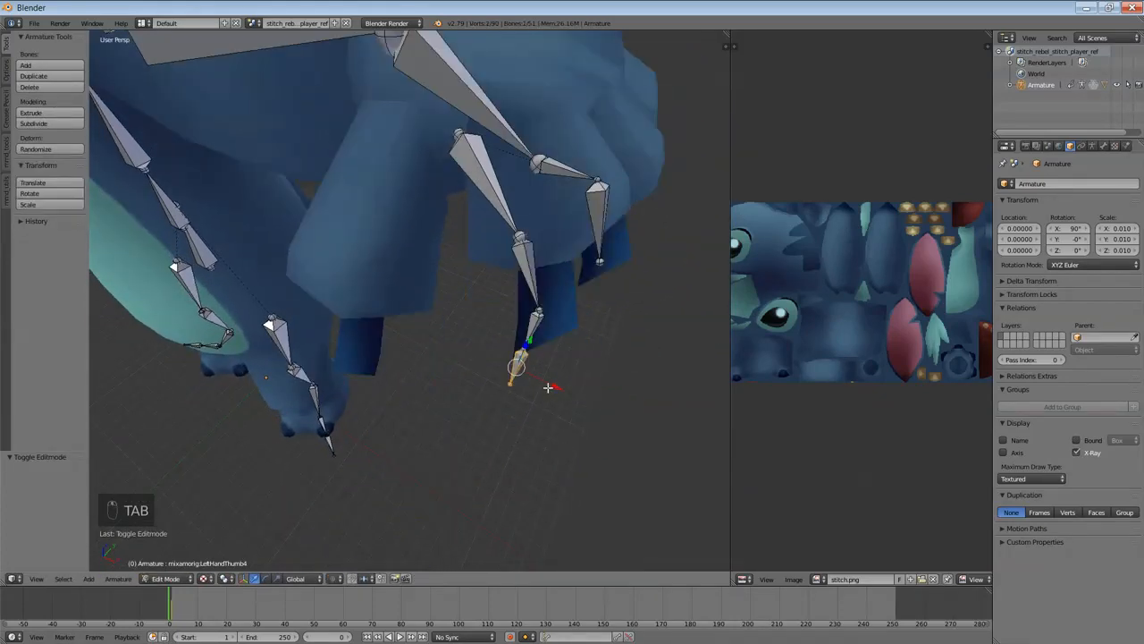
pyautogui.press('Delete')
pyautogui.click(487, 422)
pyautogui.press('Tab')
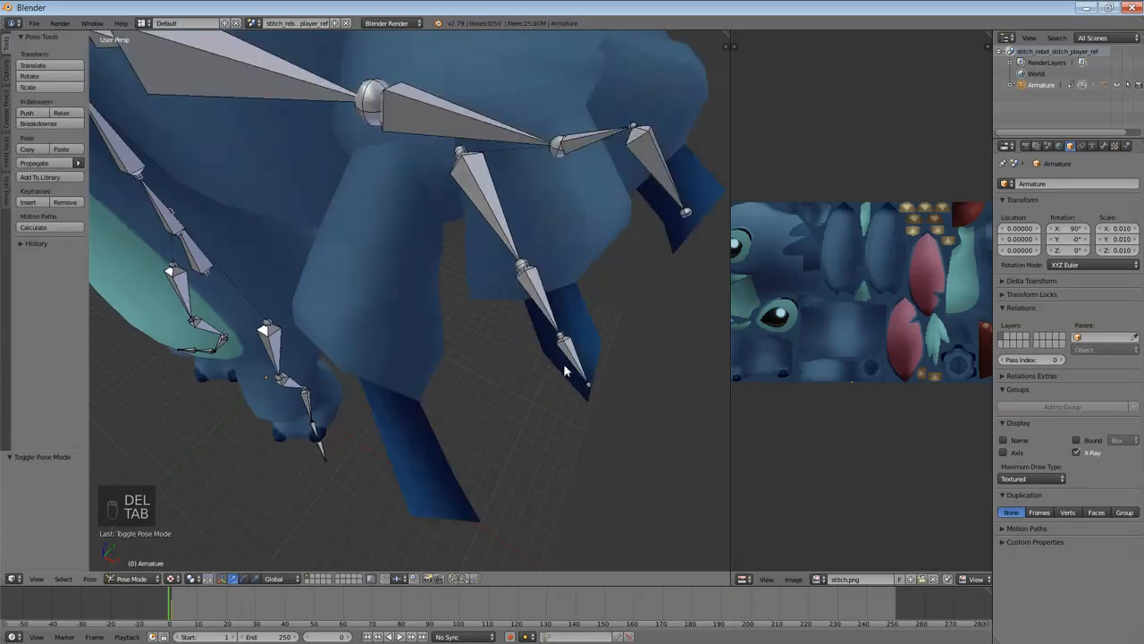
# Step: Test-rotate the remaining left thumb bones, including LeftHandThumb2 and LeftHandThumb1, cancelling each rotation
pyautogui.press('r')
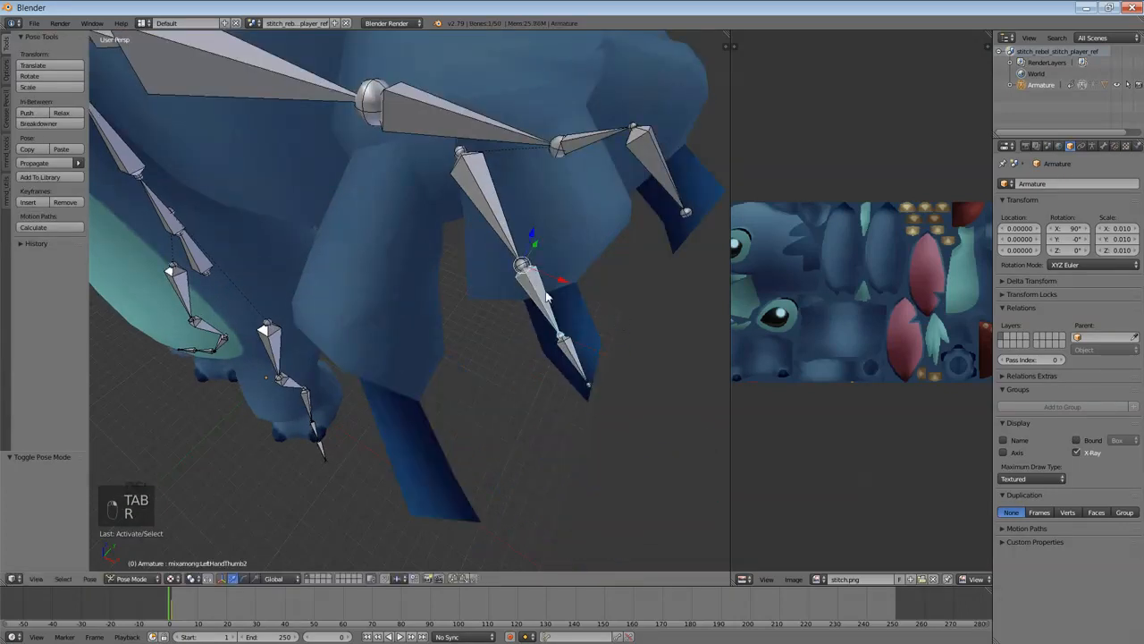
pyautogui.press('r')
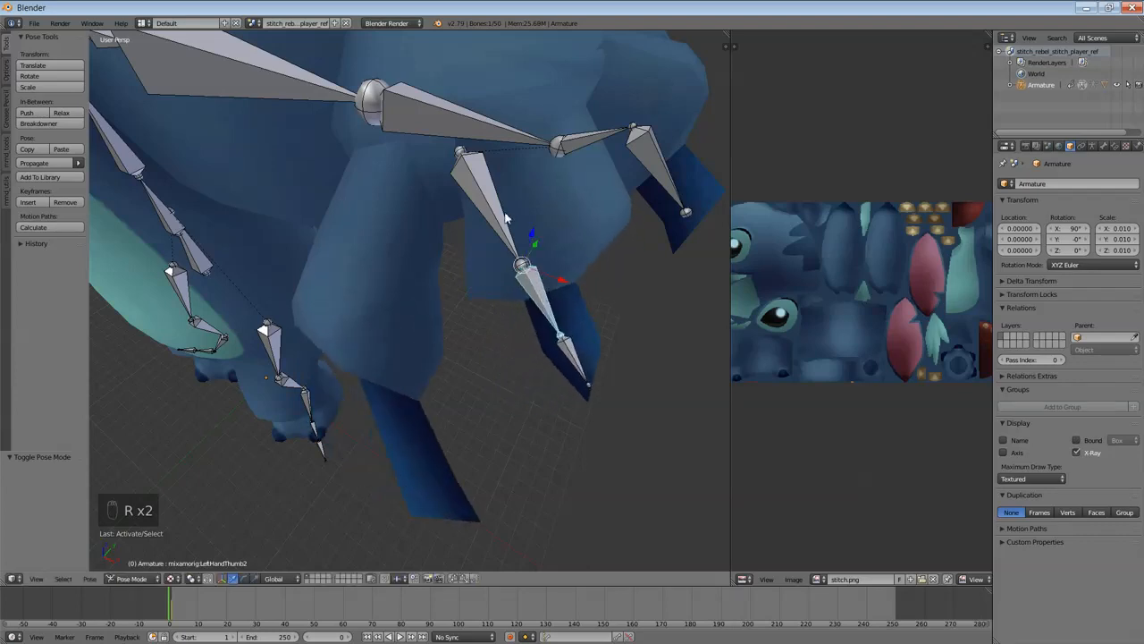
pyautogui.rightClick(506, 216)
pyautogui.press('r')
pyautogui.rightClick(478, 248)
pyautogui.moveTo(477, 248); pyautogui.dragTo(474, 287, button='middle')
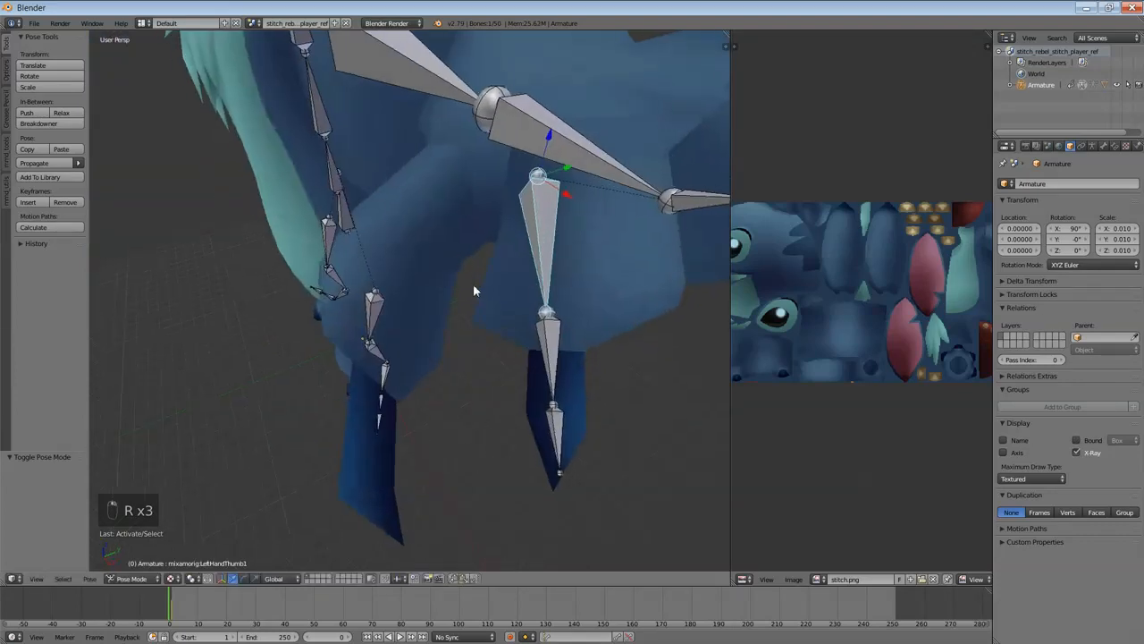
# Step: In Edit Mode, extrude a bone from the LeftHand bone's tip into the finger opposite the thumb and adjust its end position
pyautogui.scroll(-5, 474, 288)
pyautogui.moveTo(453, 330)
pyautogui.mouseDown(button='middle')
pyautogui.moveTo(341, 331)
pyautogui.moveTo(536, 396)
pyautogui.moveTo(528, 319)
pyautogui.moveTo(441, 328)
pyautogui.mouseUp(button='middle')
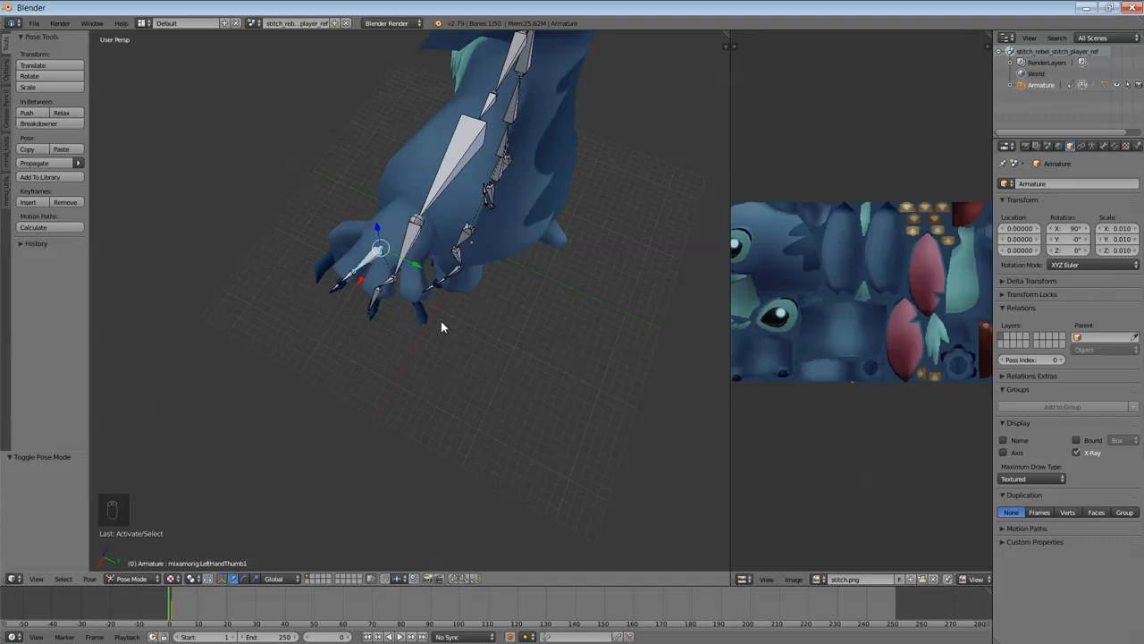
pyautogui.moveTo(440, 322); pyautogui.dragTo(522, 330, button='middle')
pyautogui.scroll(2, 454, 319)
pyautogui.scroll(1, 498, 358)
pyautogui.scroll(1, 444, 324)
pyautogui.press('Tab')
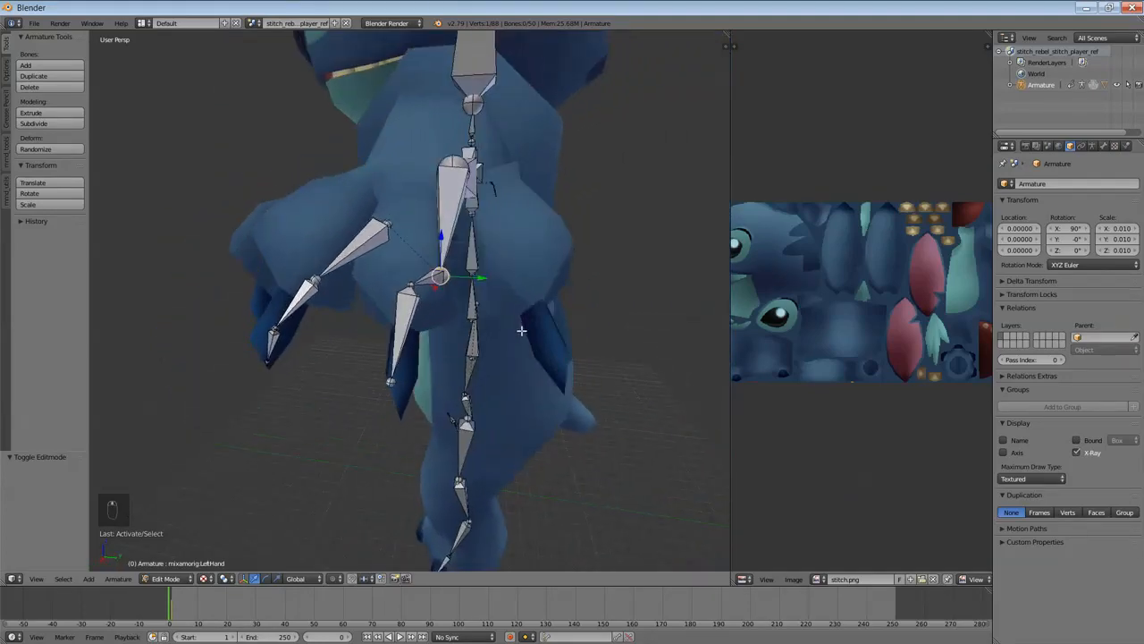
pyautogui.press('g')
pyautogui.click(501, 278)
pyautogui.moveTo(501, 278); pyautogui.dragTo(493, 317, button='middle')
pyautogui.press('e')
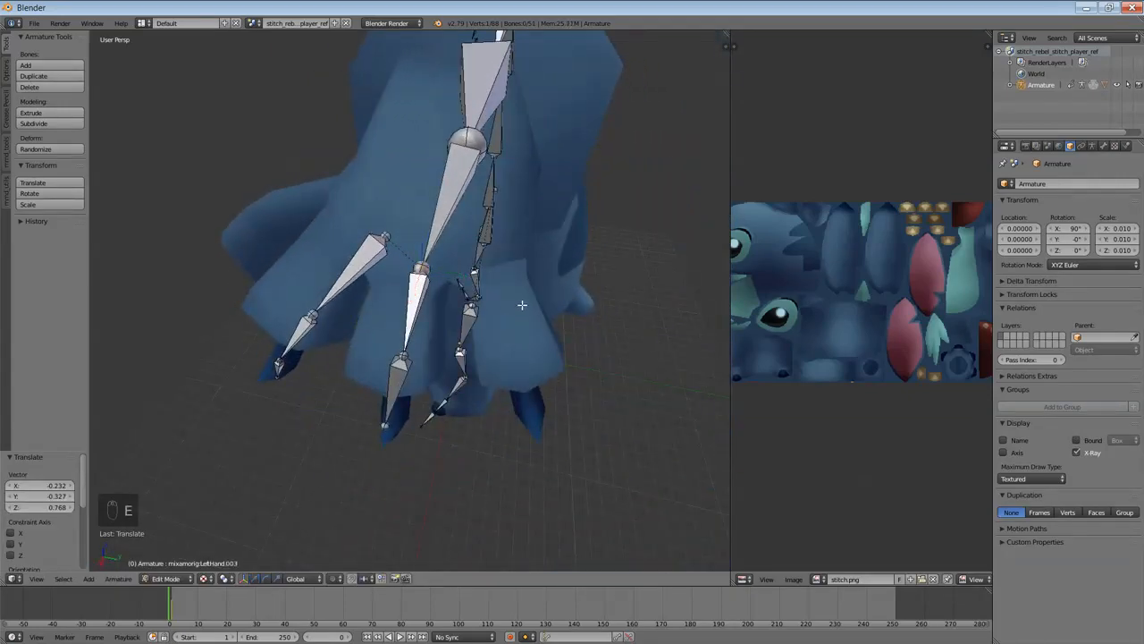
pyautogui.click(589, 303)
pyautogui.moveTo(588, 302); pyautogui.dragTo(406, 366, button='middle')
pyautogui.press('g')
pyautogui.click(330, 385)
pyautogui.moveTo(330, 385); pyautogui.dragTo(498, 412, button='middle')
# Step: Extrude a second bone from the new finger bone's end into the claw
pyautogui.press('e')
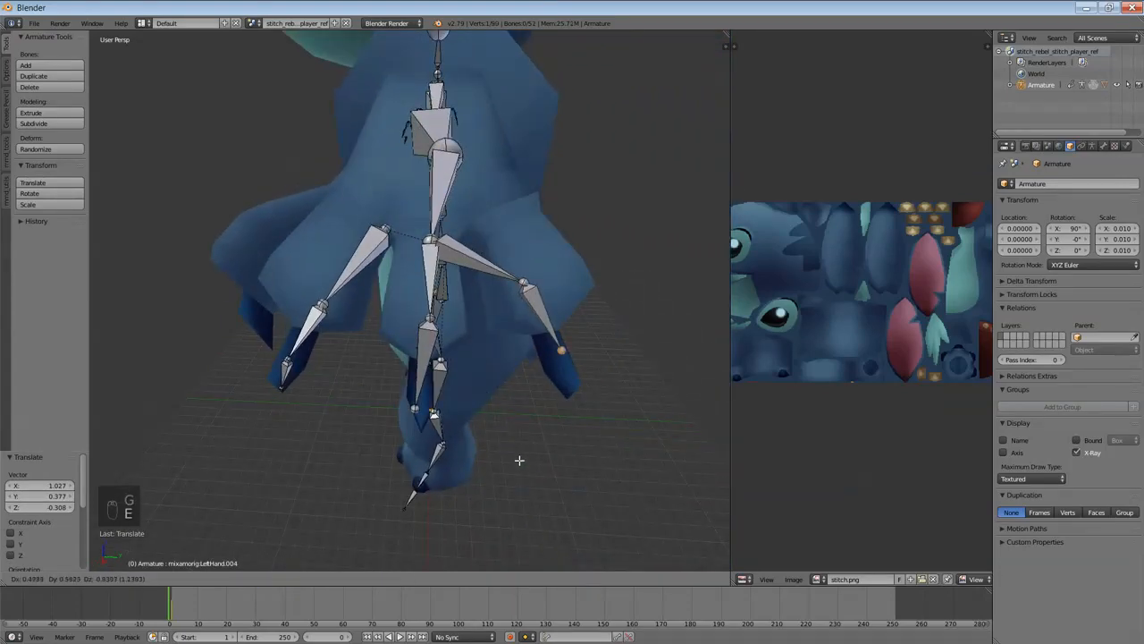
pyautogui.click(519, 460)
pyautogui.moveTo(521, 478)
pyautogui.mouseDown(button='middle')
pyautogui.moveTo(527, 469)
pyautogui.moveTo(504, 483)
pyautogui.moveTo(539, 447)
pyautogui.moveTo(582, 478)
pyautogui.moveTo(591, 455)
pyautogui.moveTo(606, 456)
pyautogui.moveTo(465, 320)
pyautogui.moveTo(510, 360)
pyautogui.moveTo(452, 338)
pyautogui.mouseUp(button='middle')
# Step: Put the character mesh in Weight Paint mode with the LeftHand.003 bone active and display it as wireframe
pyautogui.press('Tab')
pyautogui.press('Tab')
pyautogui.press('Tab')
pyautogui.rightClick(460, 268)
pyautogui.click(167, 578)
pyautogui.click(168, 517)
pyautogui.scroll(3, 487, 331)
pyautogui.press('z')
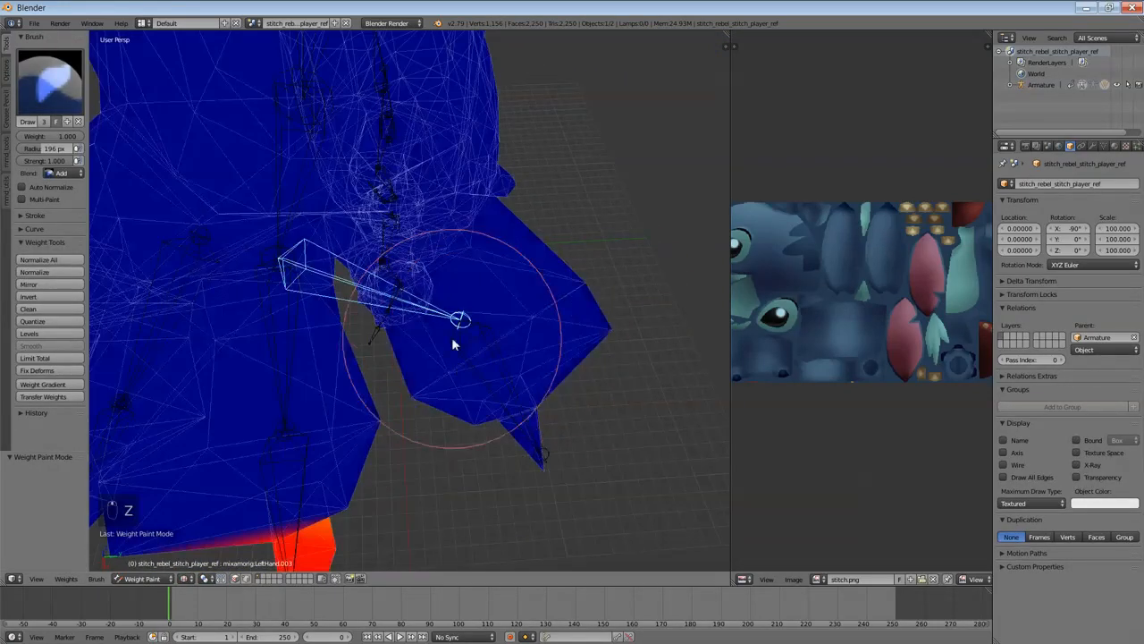
# Step: Paint LeftHand.003 weights over the finger and claw with a 196 px Add brush
pyautogui.moveTo(452, 345)
pyautogui.mouseDown()
pyautogui.moveTo(582, 322)
pyautogui.moveTo(492, 385)
pyautogui.mouseUp()
pyautogui.moveTo(493, 385); pyautogui.dragTo(539, 257, button='middle')
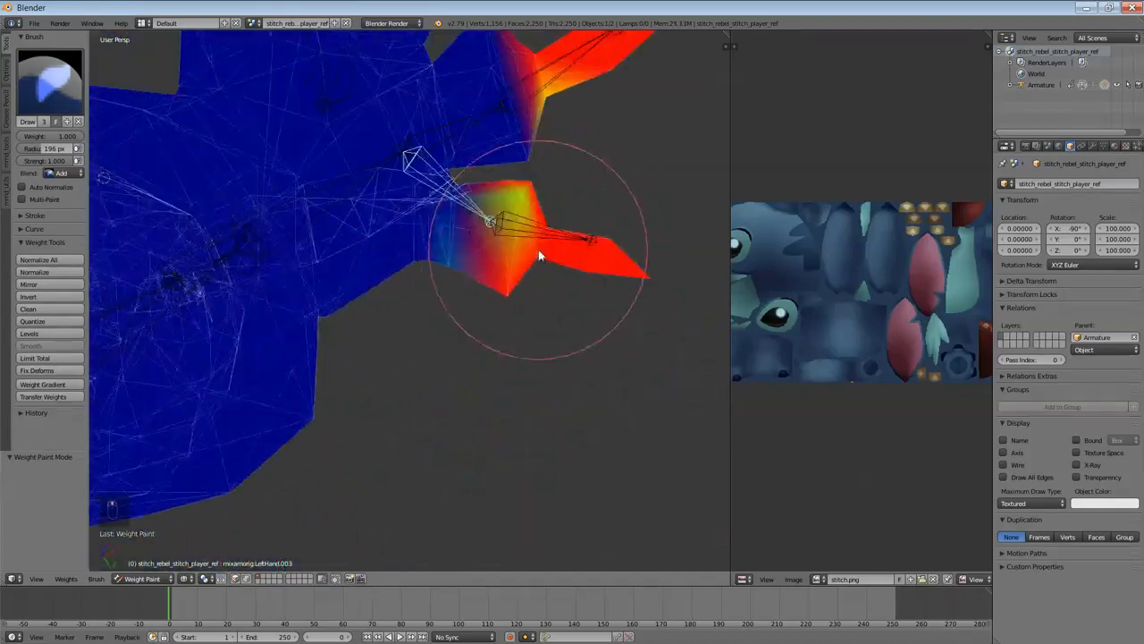
pyautogui.moveTo(539, 256)
pyautogui.mouseDown()
pyautogui.moveTo(519, 268)
pyautogui.moveTo(515, 255)
pyautogui.moveTo(531, 251)
pyautogui.mouseUp()
pyautogui.scroll(4, 531, 251)
pyautogui.moveTo(531, 251); pyautogui.dragTo(573, 216, button='middle')
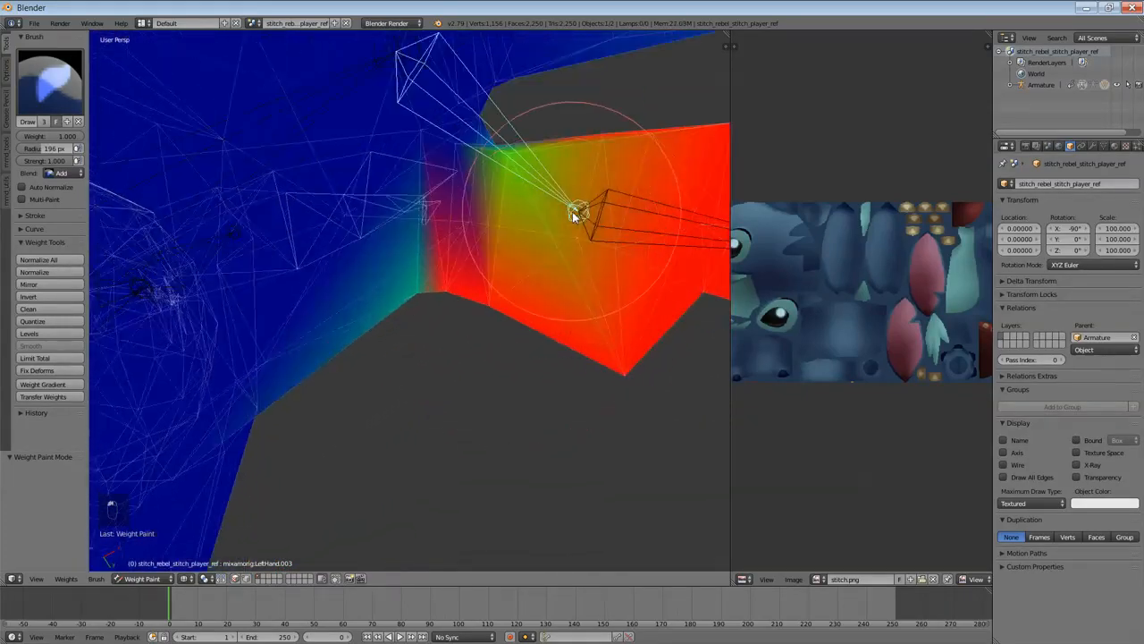
# Step: Set the brush to Subtract, remove LeftHand.003 weight from the claw, and set the brush radius to 29 px
pyautogui.click(67, 172)
pyautogui.click(81, 145)
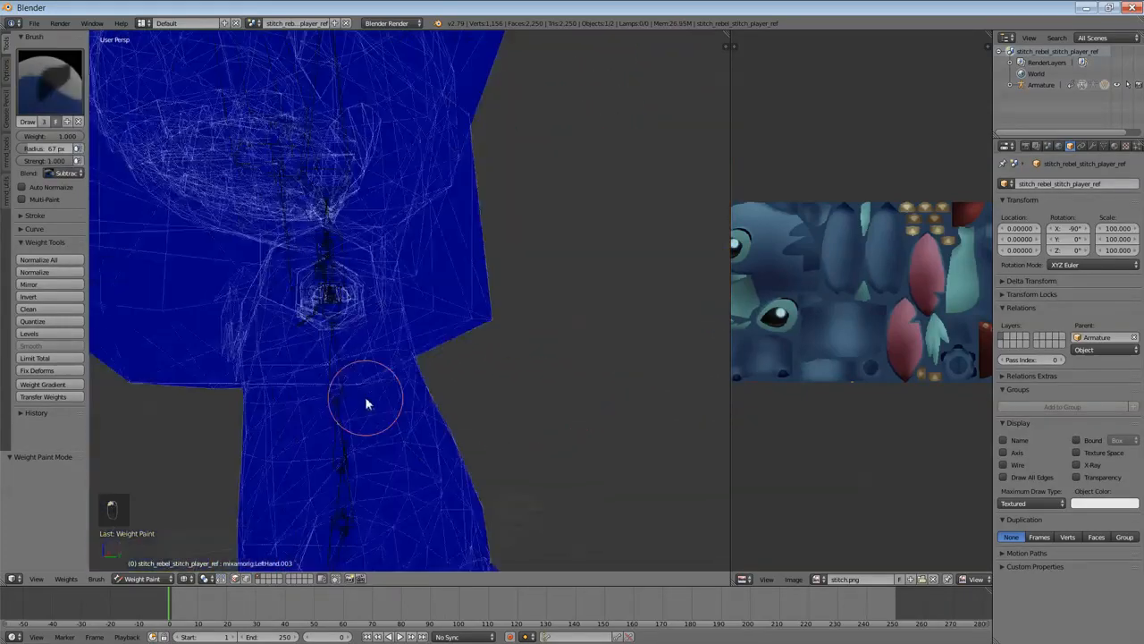
pyautogui.moveTo(365, 396)
pyautogui.mouseDown(button='middle')
pyautogui.moveTo(421, 345)
pyautogui.moveTo(409, 345)
pyautogui.moveTo(398, 395)
pyautogui.moveTo(322, 384)
pyautogui.moveTo(327, 332)
pyautogui.moveTo(381, 430)
pyautogui.mouseUp(button='middle')
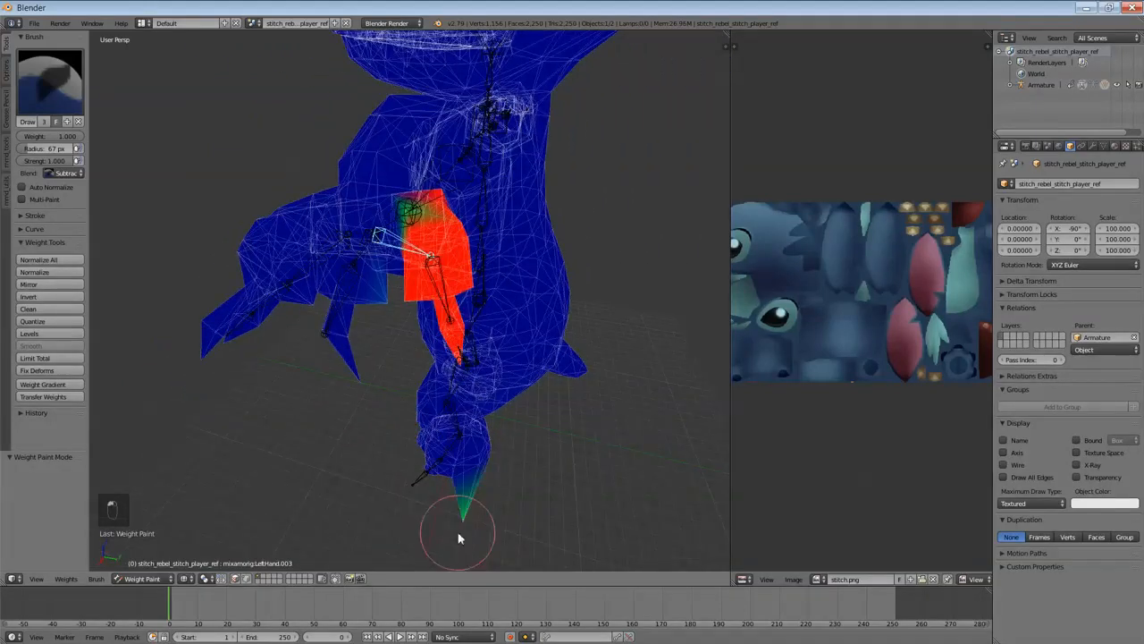
pyautogui.moveTo(466, 507)
pyautogui.mouseDown(button='middle')
pyautogui.moveTo(532, 405)
pyautogui.moveTo(511, 317)
pyautogui.mouseUp(button='middle')
pyautogui.scroll(3, 514, 316)
pyautogui.moveTo(621, 304)
pyautogui.mouseDown()
pyautogui.moveTo(634, 292)
pyautogui.moveTo(574, 325)
pyautogui.mouseUp()
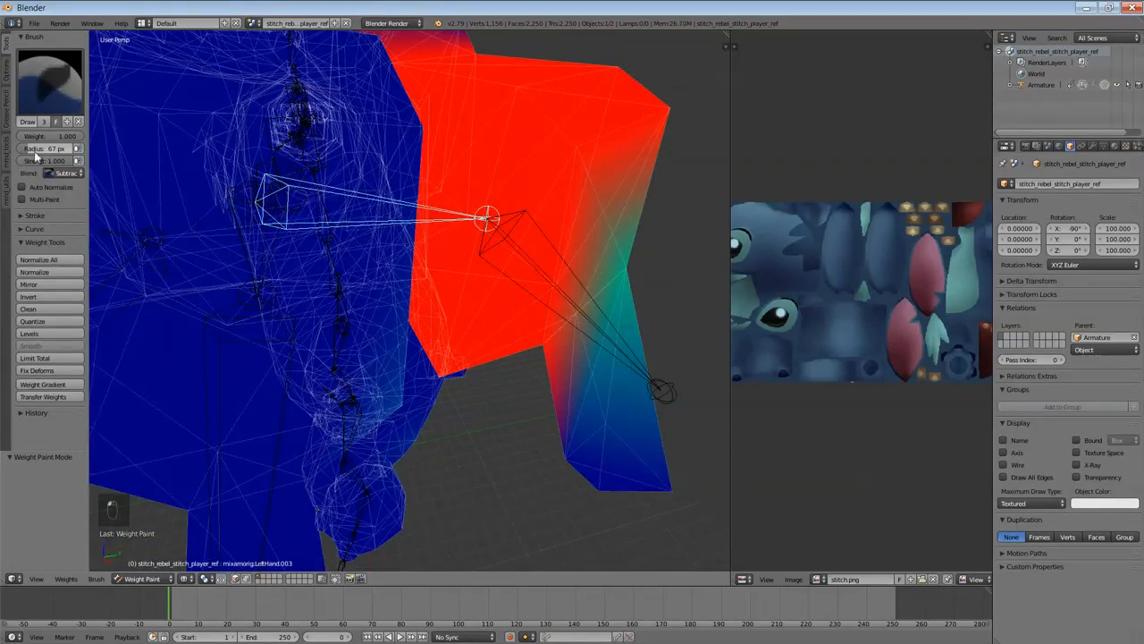
pyautogui.moveTo(36, 154); pyautogui.dragTo(20, 155)
pyautogui.moveTo(429, 295)
pyautogui.mouseDown(button='middle')
pyautogui.moveTo(557, 307)
pyautogui.moveTo(493, 366)
pyautogui.moveTo(275, 377)
pyautogui.mouseUp(button='middle')
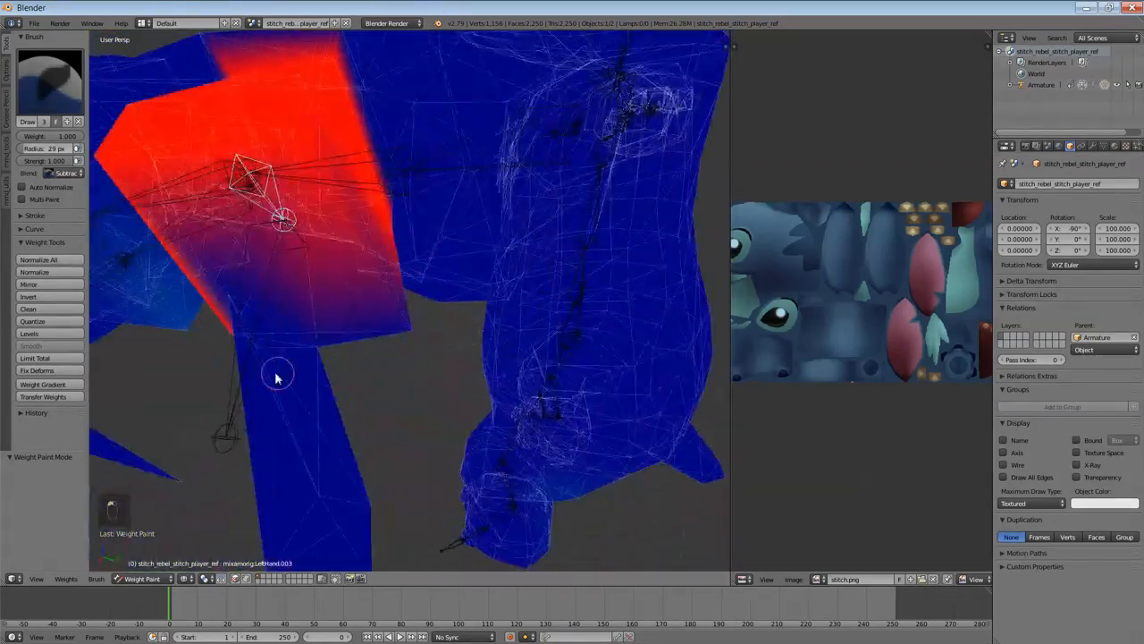
# Step: Change the brush blending mode and paint a stroke along the claw
pyautogui.click(63, 173)
pyautogui.click(76, 89)
pyautogui.moveTo(295, 500)
pyautogui.mouseDown()
pyautogui.moveTo(313, 420)
pyautogui.moveTo(273, 337)
pyautogui.moveTo(300, 268)
pyautogui.mouseUp()
pyautogui.scroll(-3, 348, 375)
# Step: Pick LeftHand.003 in Pose Mode, select the character mesh, and show it in Weight Paint mode as wireframe
pyautogui.press('Tab')
pyautogui.press('Tab')
pyautogui.press('Tab')
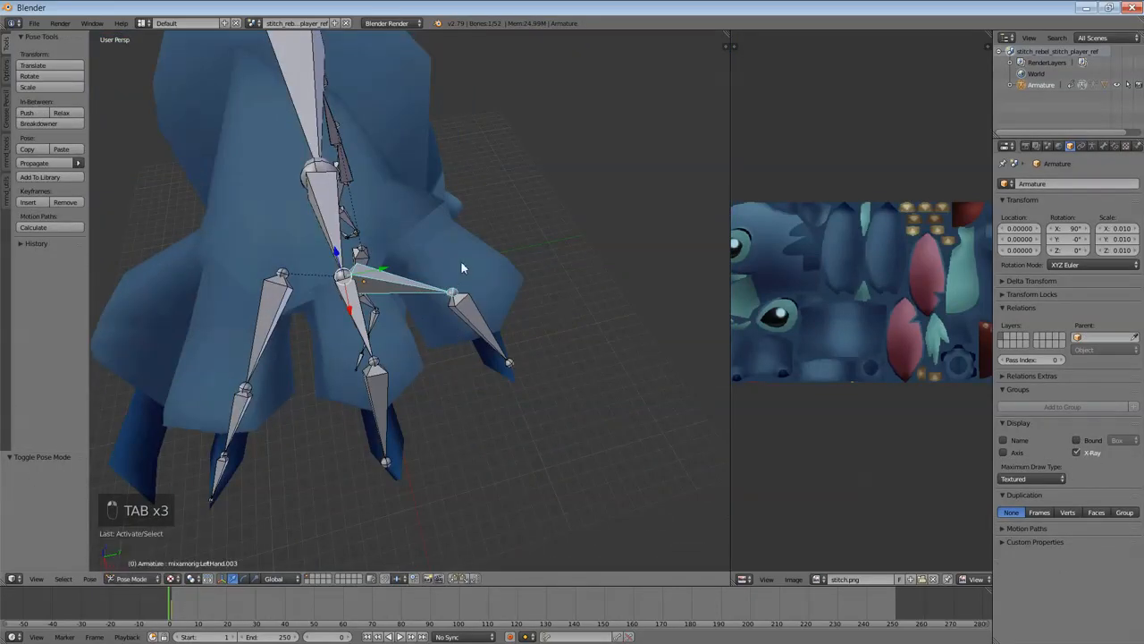
pyautogui.rightClick(461, 263)
pyautogui.click(158, 579)
pyautogui.click(168, 516)
pyautogui.moveTo(565, 292)
pyautogui.mouseDown(button='middle')
pyautogui.moveTo(509, 361)
pyautogui.moveTo(456, 362)
pyautogui.mouseUp(button='middle')
pyautogui.scroll(3, 456, 361)
pyautogui.press('z')
# Step: Paint full LeftHand.003 weight across the whole finger and claw with the 196 px Add brush
pyautogui.click(581, 314)
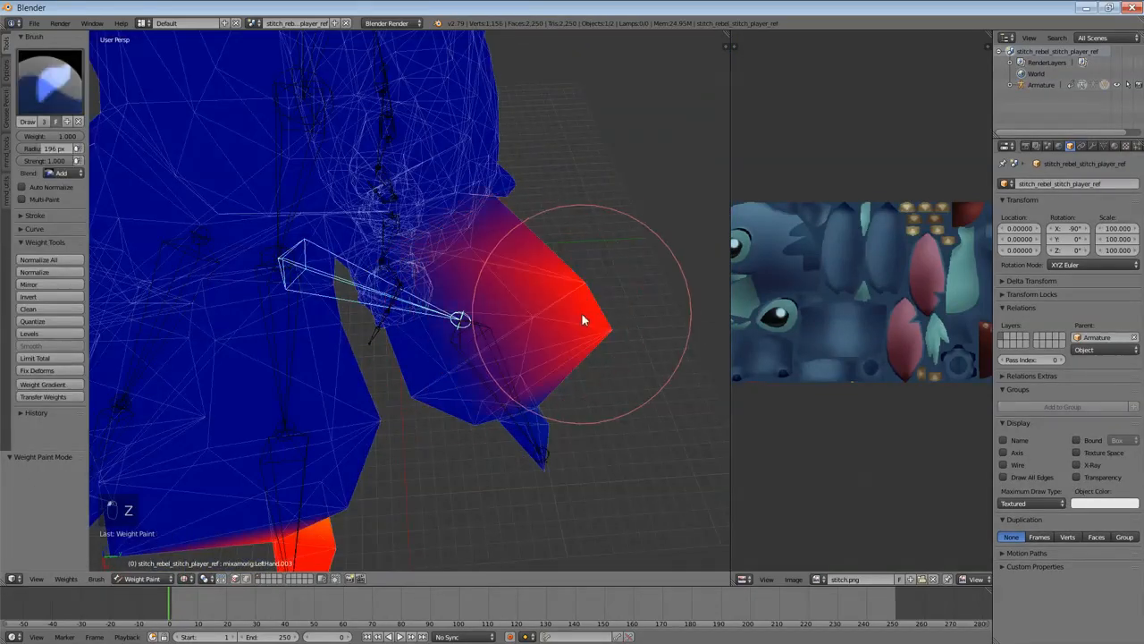
pyautogui.moveTo(582, 319); pyautogui.dragTo(493, 388)
pyautogui.moveTo(493, 388)
pyautogui.mouseDown(button='middle')
pyautogui.moveTo(544, 265)
pyautogui.moveTo(516, 256)
pyautogui.moveTo(531, 256)
pyautogui.mouseUp(button='middle')
pyautogui.scroll(3, 549, 212)
# Step: Switch the brush to Subtract and erase LeftHand.003 weight from the palm around the finger's base with a 67 px radius
pyautogui.click(64, 173)
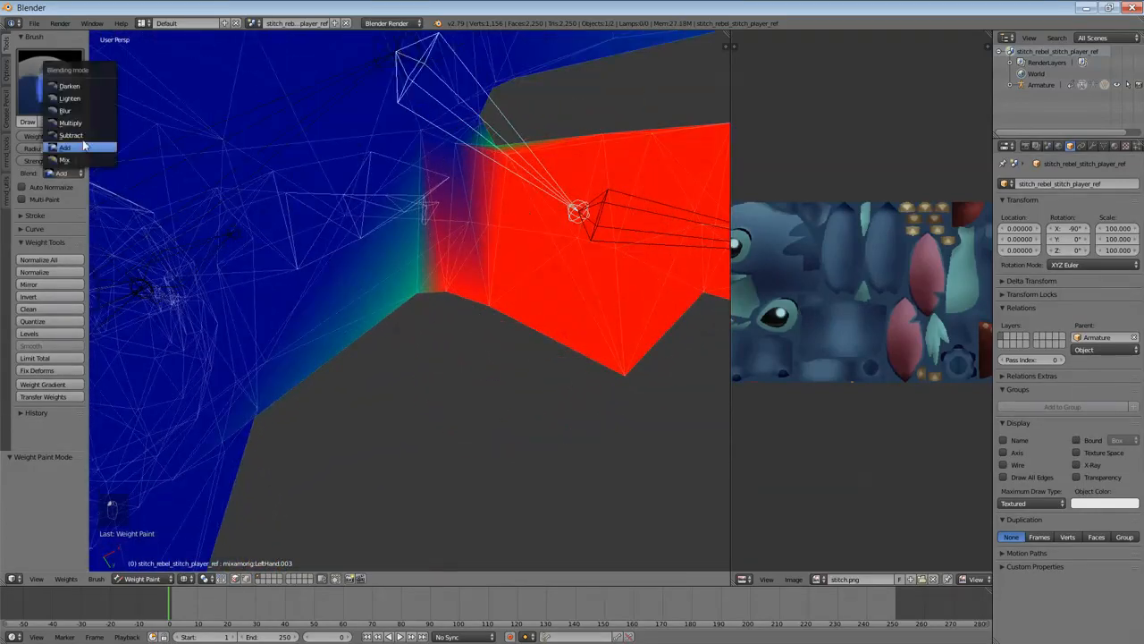
pyautogui.click(72, 135)
pyautogui.click(423, 288)
pyautogui.moveTo(428, 295); pyautogui.dragTo(372, 369, button='middle')
pyautogui.scroll(-4, 378, 368)
pyautogui.moveTo(368, 419)
pyautogui.mouseDown(button='middle')
pyautogui.moveTo(362, 371)
pyautogui.moveTo(322, 374)
pyautogui.moveTo(372, 421)
pyautogui.moveTo(474, 462)
pyautogui.moveTo(524, 531)
pyautogui.moveTo(521, 486)
pyautogui.mouseUp(button='middle')
pyautogui.scroll(3, 501, 456)
pyautogui.moveTo(486, 436); pyautogui.dragTo(438, 456, button='middle')
pyautogui.moveTo(481, 227); pyautogui.dragTo(481, 227)
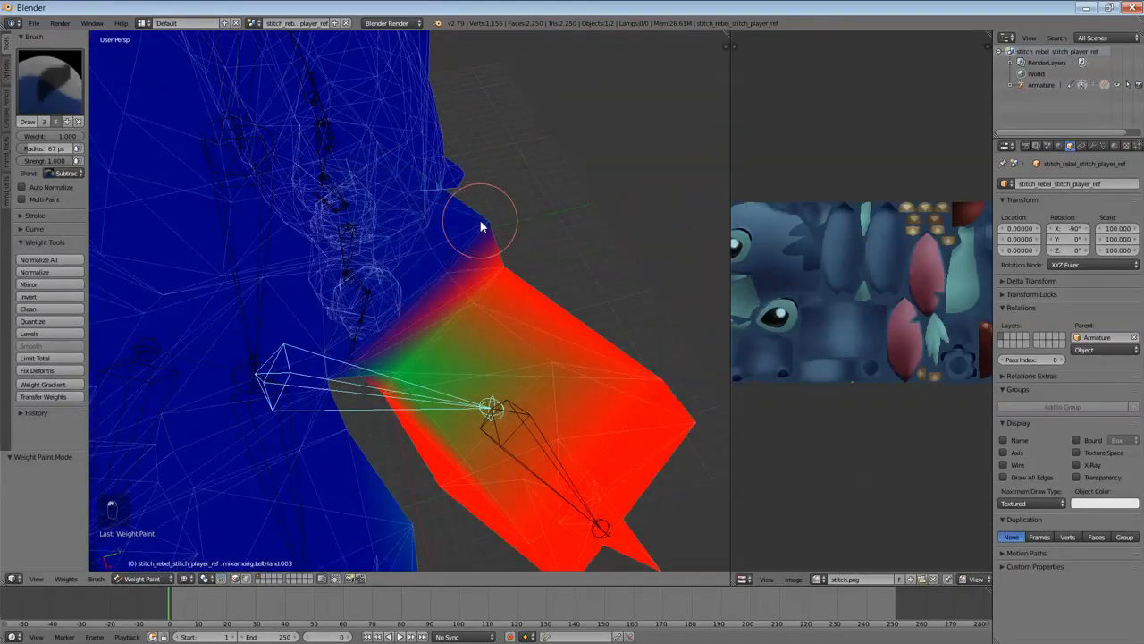
pyautogui.moveTo(472, 238); pyautogui.dragTo(204, 249, button='middle')
# Step: Set the brush blending to Add and restore full LeftHand.003 weight on the weak area at the finger's base
pyautogui.click(65, 173)
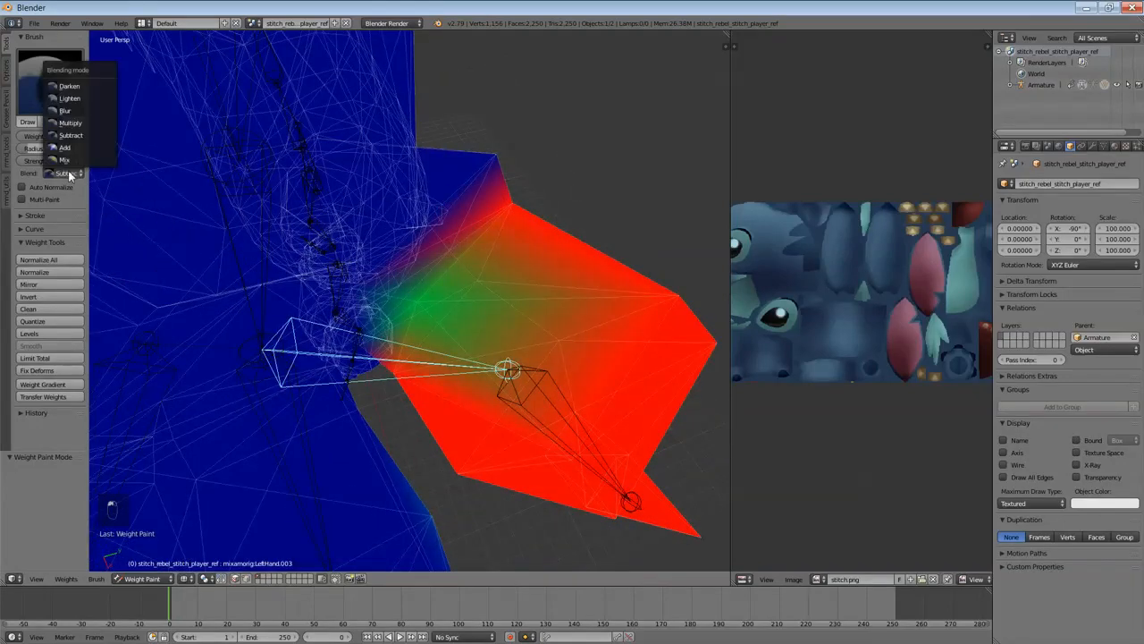
pyautogui.click(80, 148)
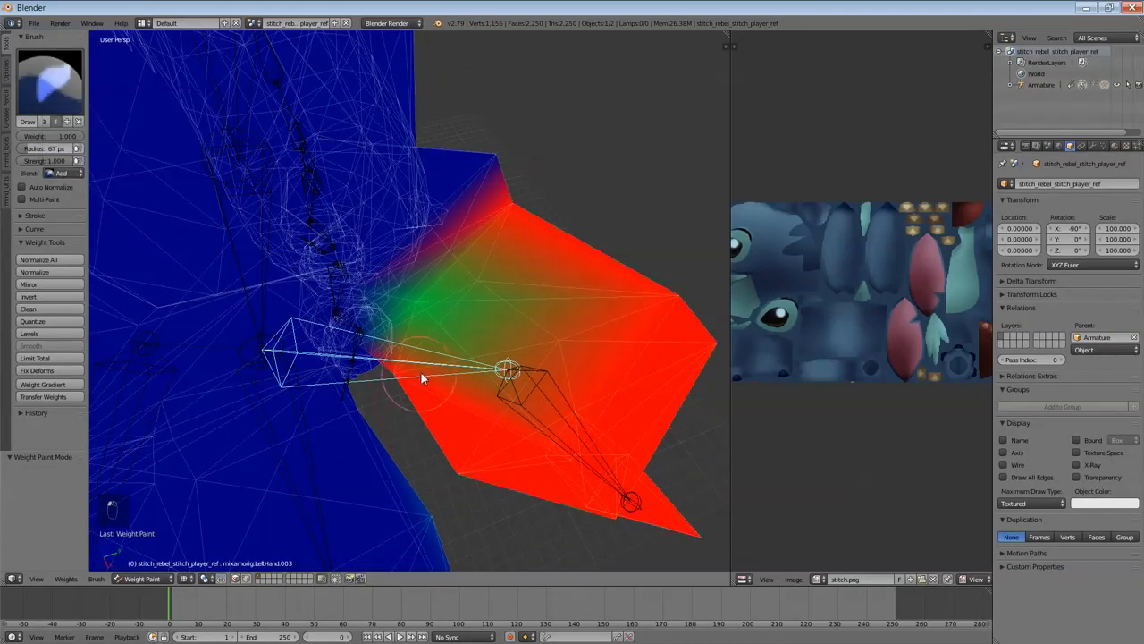
pyautogui.click(414, 315)
pyautogui.moveTo(416, 314)
pyautogui.mouseDown(button='middle')
pyautogui.moveTo(414, 357)
pyautogui.moveTo(409, 312)
pyautogui.moveTo(444, 365)
pyautogui.mouseUp(button='middle')
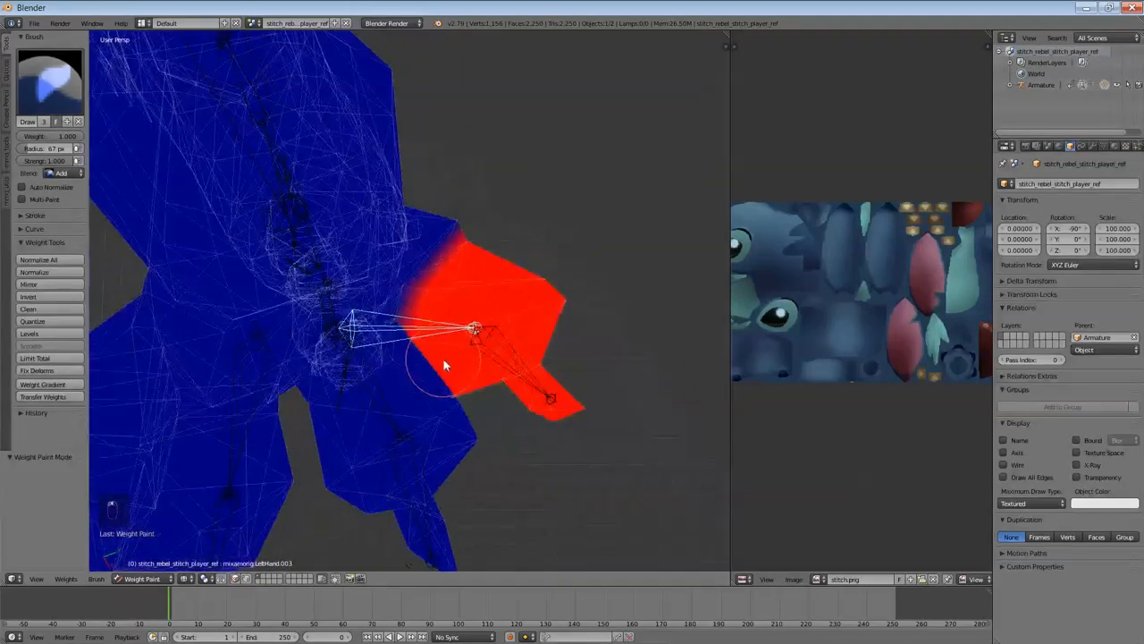
# Step: Switch the brush to Subtract and remove LeftHand.003 weight from the claw, reducing the brush radius to 29 px
pyautogui.click(63, 173)
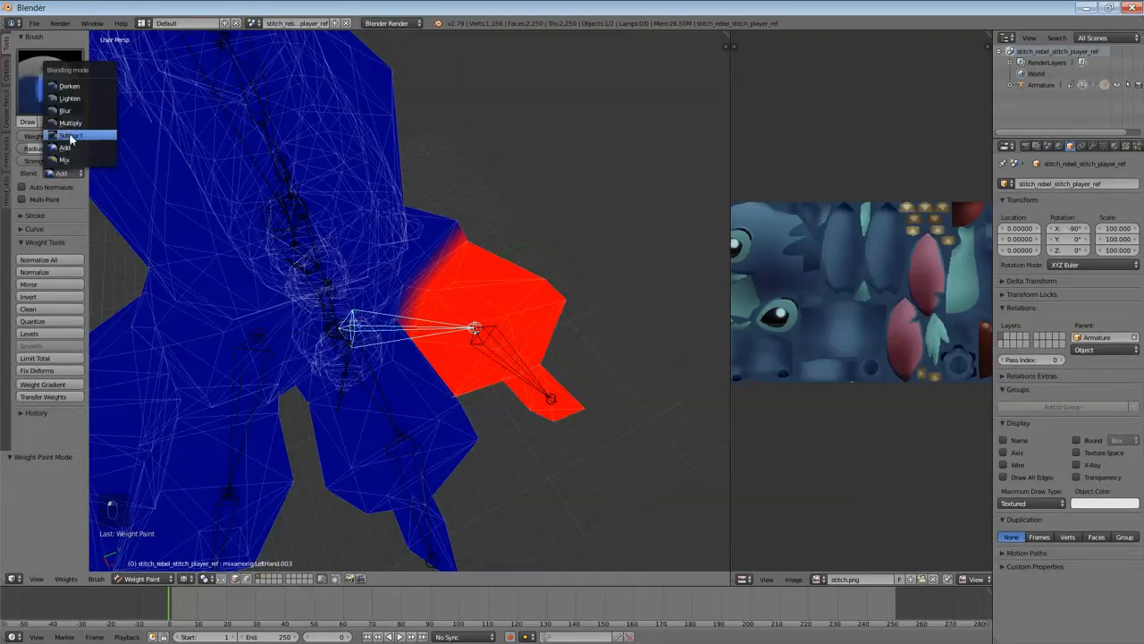
pyautogui.click(76, 137)
pyautogui.moveTo(527, 416)
pyautogui.mouseDown(button='middle')
pyautogui.moveTo(528, 312)
pyautogui.moveTo(581, 295)
pyautogui.mouseUp(button='middle')
pyautogui.moveTo(581, 295)
pyautogui.mouseDown()
pyautogui.moveTo(635, 302)
pyautogui.moveTo(578, 322)
pyautogui.mouseUp()
pyautogui.moveTo(577, 322); pyautogui.dragTo(491, 312, button='middle')
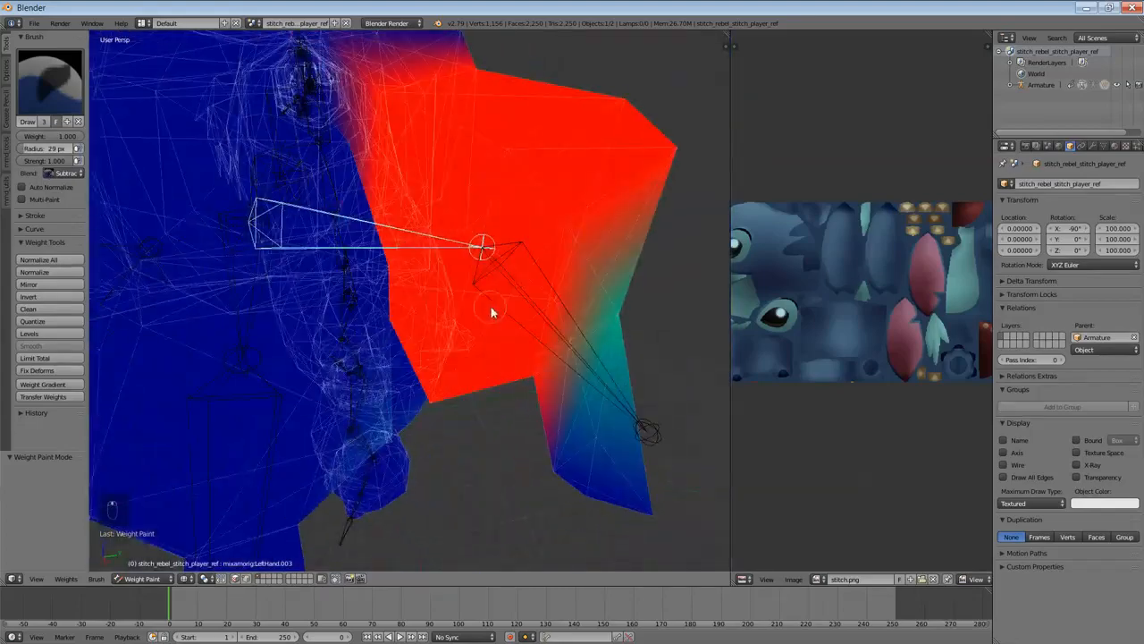
pyautogui.click(544, 379)
pyautogui.moveTo(543, 379)
pyautogui.mouseDown(button='middle')
pyautogui.moveTo(524, 361)
pyautogui.moveTo(385, 358)
pyautogui.mouseUp(button='middle')
# Step: Select the LeftHand.004 bone and paint its weight over the whole claw with the Add brush
pyautogui.rightClick(256, 352)
pyautogui.click(65, 174)
pyautogui.click(82, 150)
pyautogui.moveTo(232, 358); pyautogui.dragTo(286, 402, button='middle')
pyautogui.moveTo(315, 526)
pyautogui.mouseDown()
pyautogui.moveTo(266, 327)
pyautogui.moveTo(352, 358)
pyautogui.mouseUp()
pyautogui.moveTo(352, 358); pyautogui.dragTo(464, 373, button='middle')
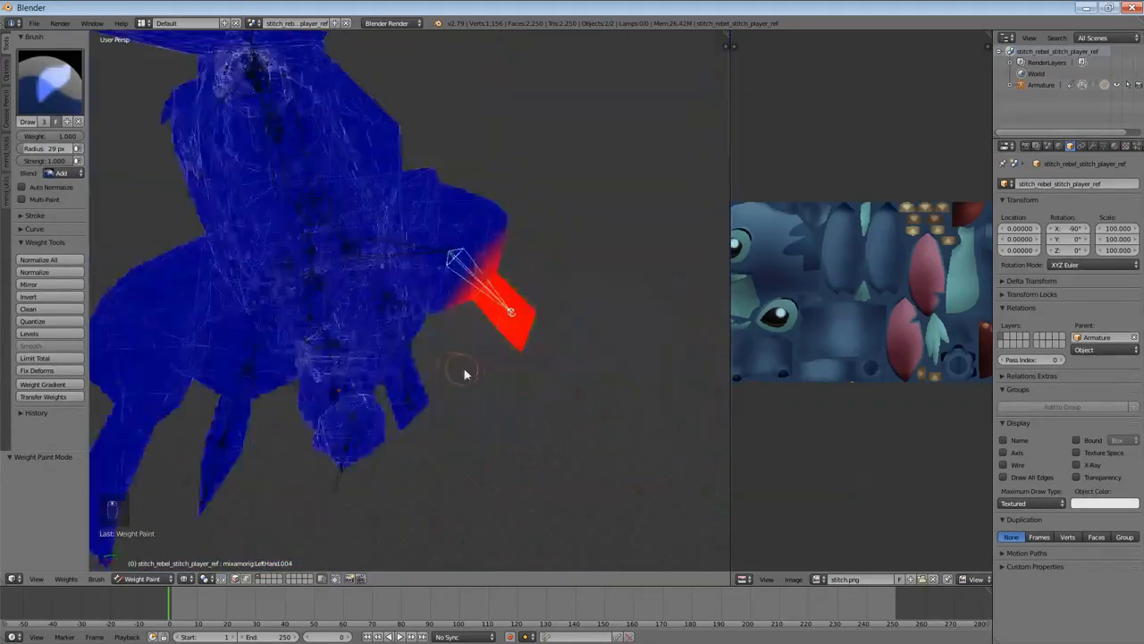
# Step: Test-rotate the LeftHand.004 bone and change the viewport shading from wireframe to Solid and on to Texture
pyautogui.press('r')
pyautogui.press('Tab')
pyautogui.press('Tab')
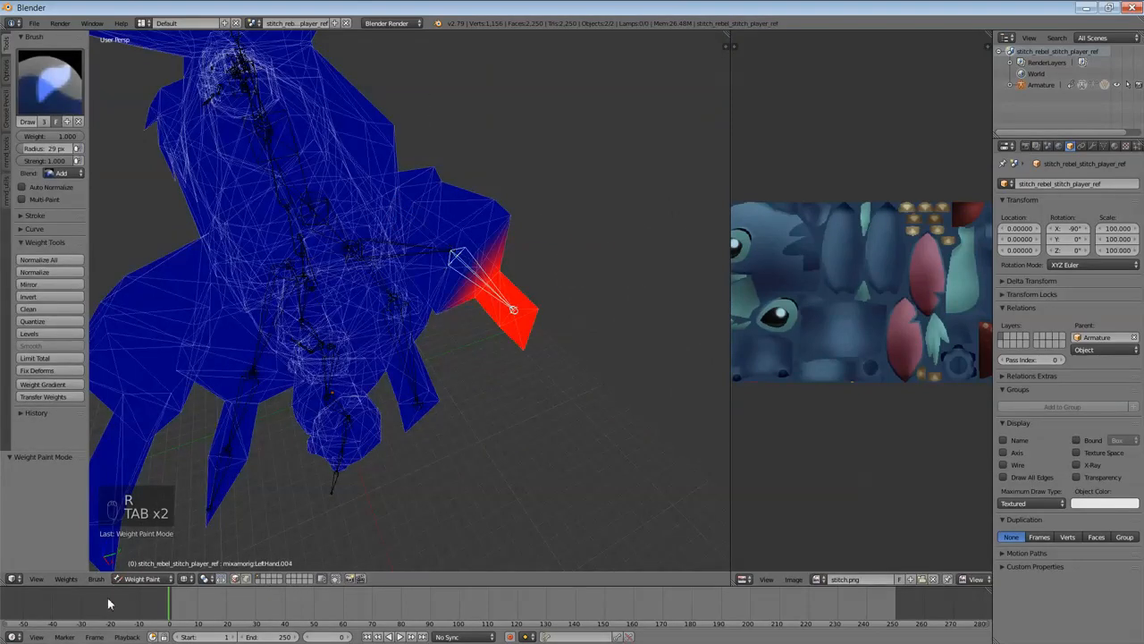
pyautogui.click(185, 579)
pyautogui.click(207, 540)
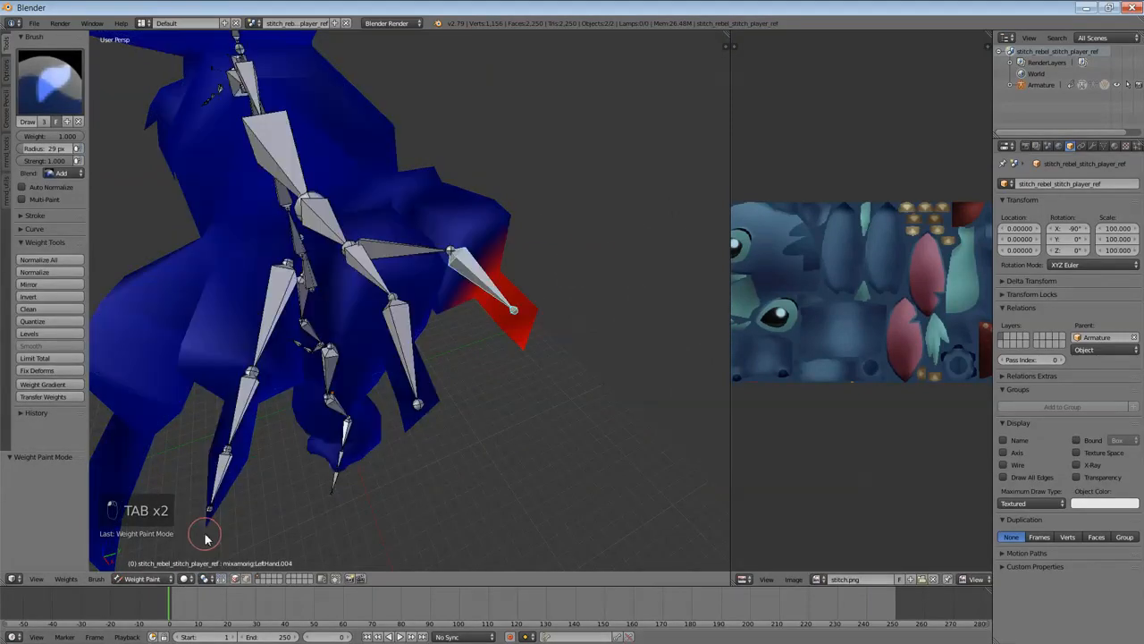
pyautogui.click(193, 580)
pyautogui.click(201, 531)
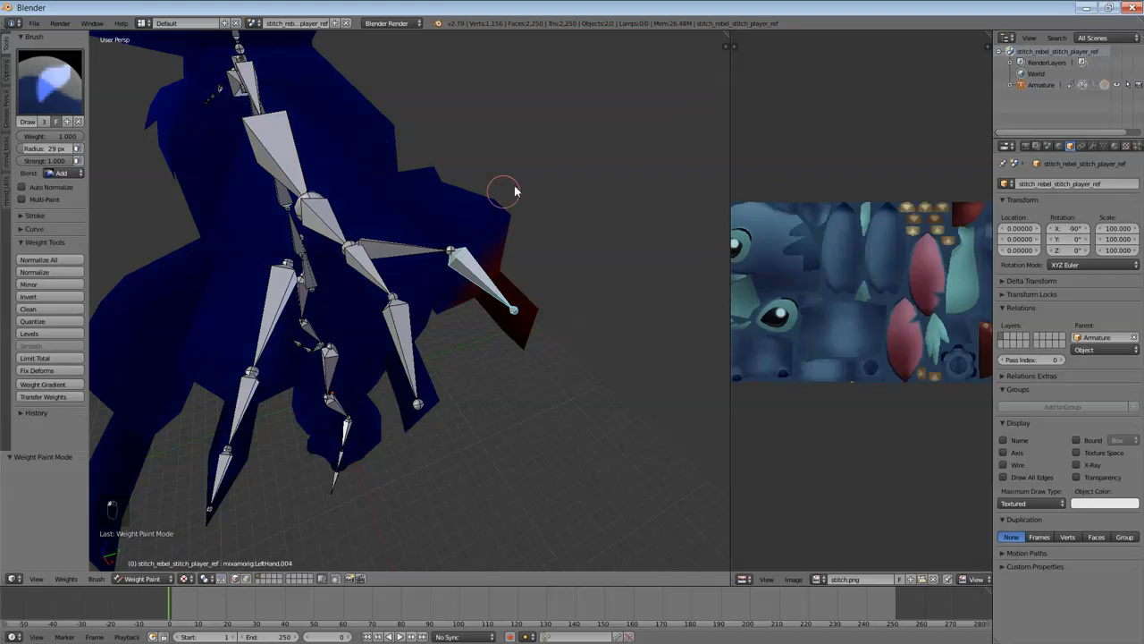
# Step: Test-rotate the LeftHand.003 and LeftHand.004 bones to check how the finger and its claw deform
pyautogui.rightClick(426, 246)
pyautogui.press('r')
pyautogui.rightClick(433, 272)
pyautogui.moveTo(431, 270); pyautogui.dragTo(417, 309, button='middle')
pyautogui.rightClick(474, 314)
pyautogui.press('r')
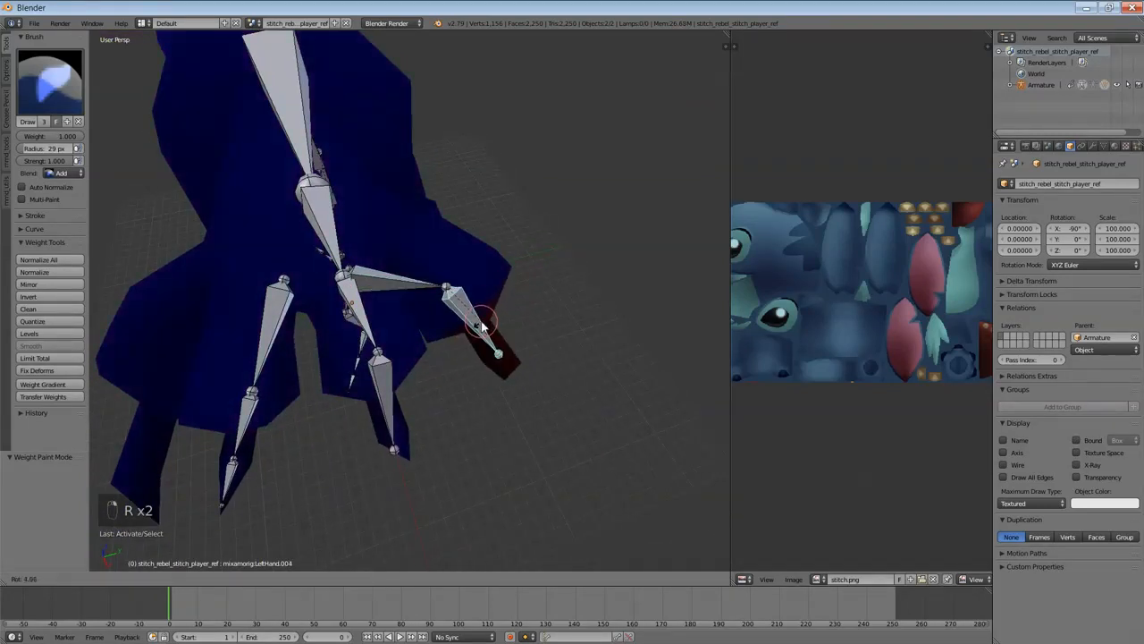
pyautogui.rightClick(433, 243)
pyautogui.rightClick(432, 243)
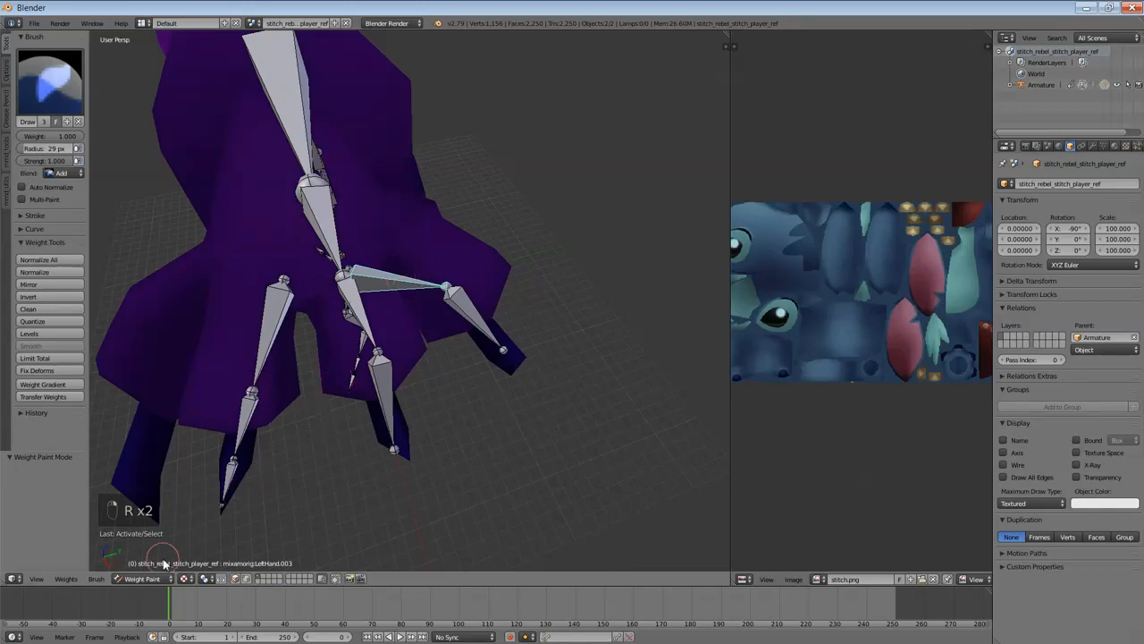
# Step: Switch the shading to wireframe and check the weights of the LeftHand.003 and LeftHand.001 bones
pyautogui.press('z')
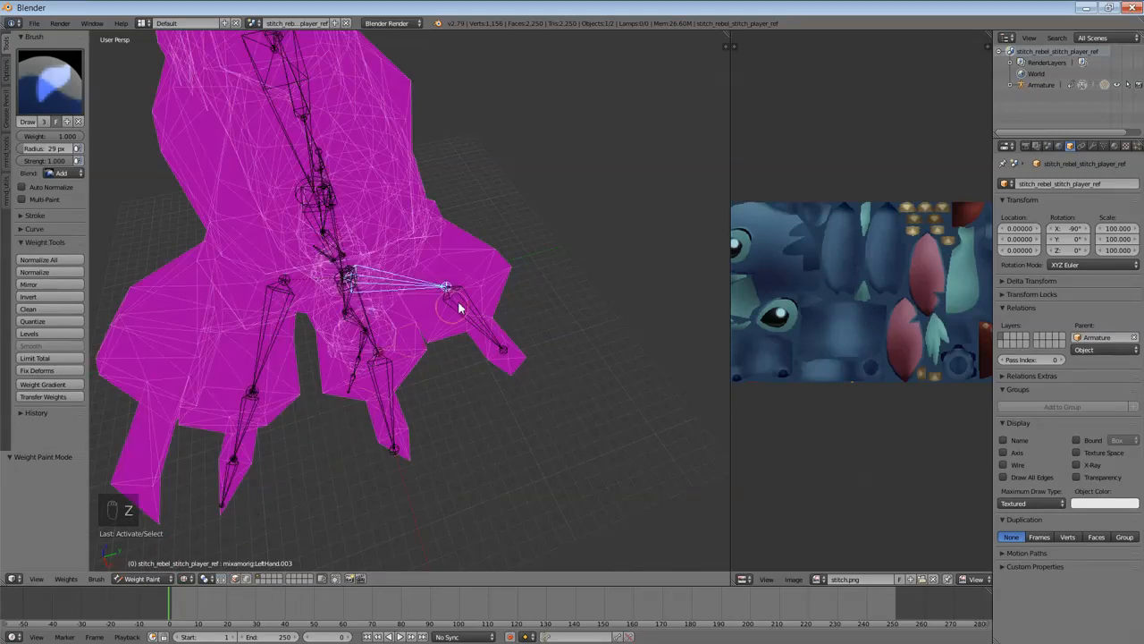
pyautogui.rightClick(457, 307)
pyautogui.rightClick(407, 295)
pyautogui.moveTo(391, 286); pyautogui.dragTo(396, 331, button='middle')
pyautogui.rightClick(363, 382)
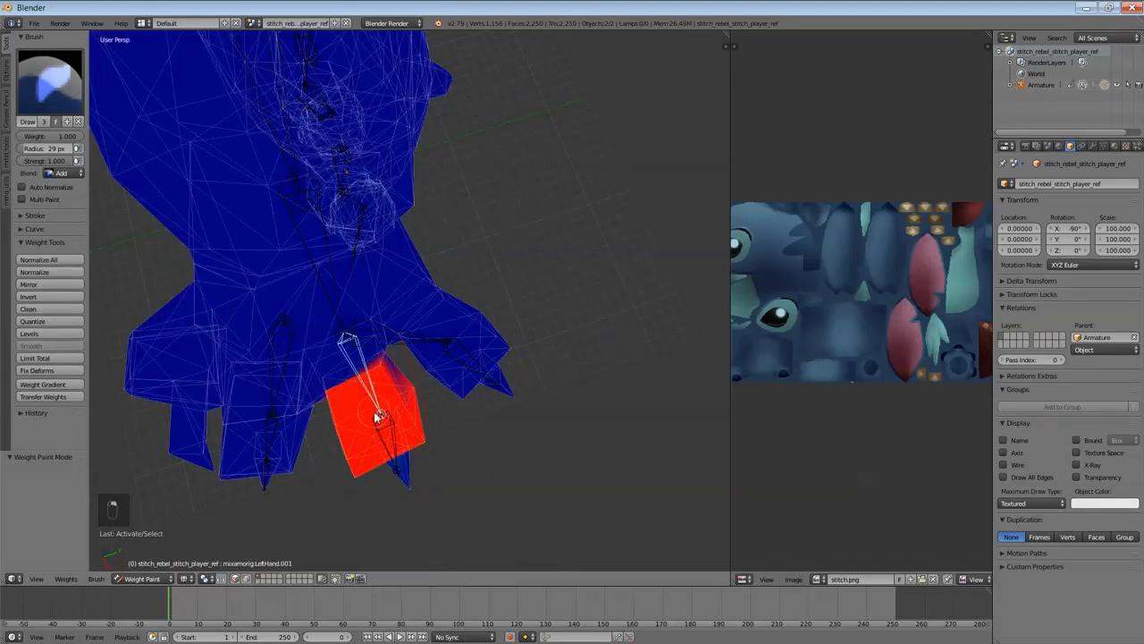
# Step: Select the LeftHand.002 bone and remove its weight from the neighbouring LeftHand.003 finger with the Subtract brush
pyautogui.rightClick(382, 435)
pyautogui.moveTo(373, 394); pyautogui.dragTo(363, 354, button='middle')
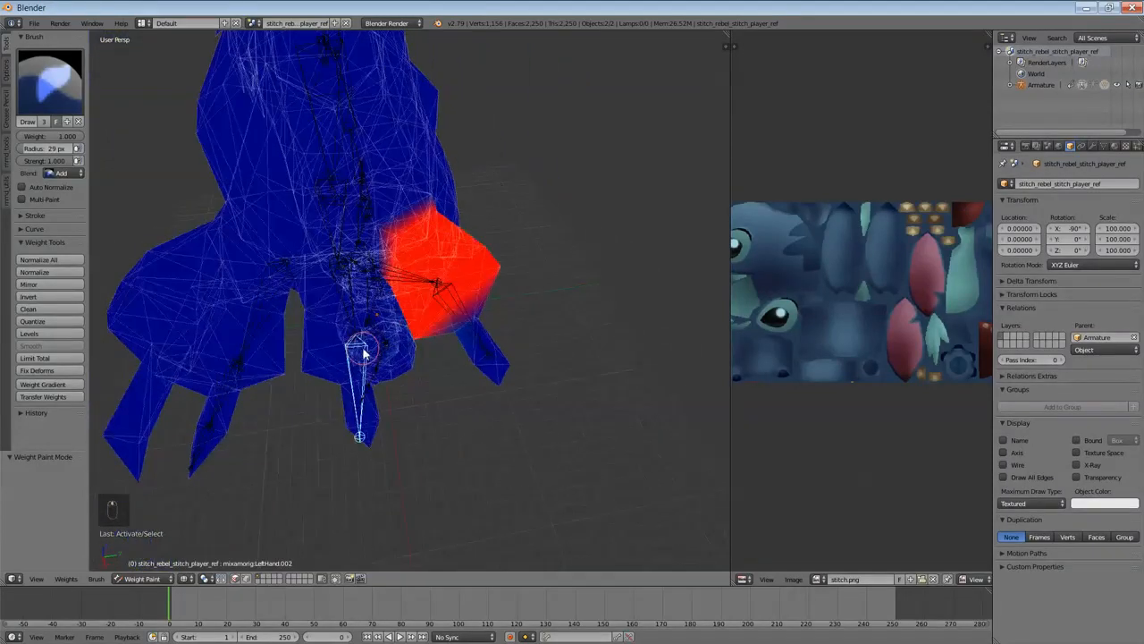
pyautogui.click(62, 173)
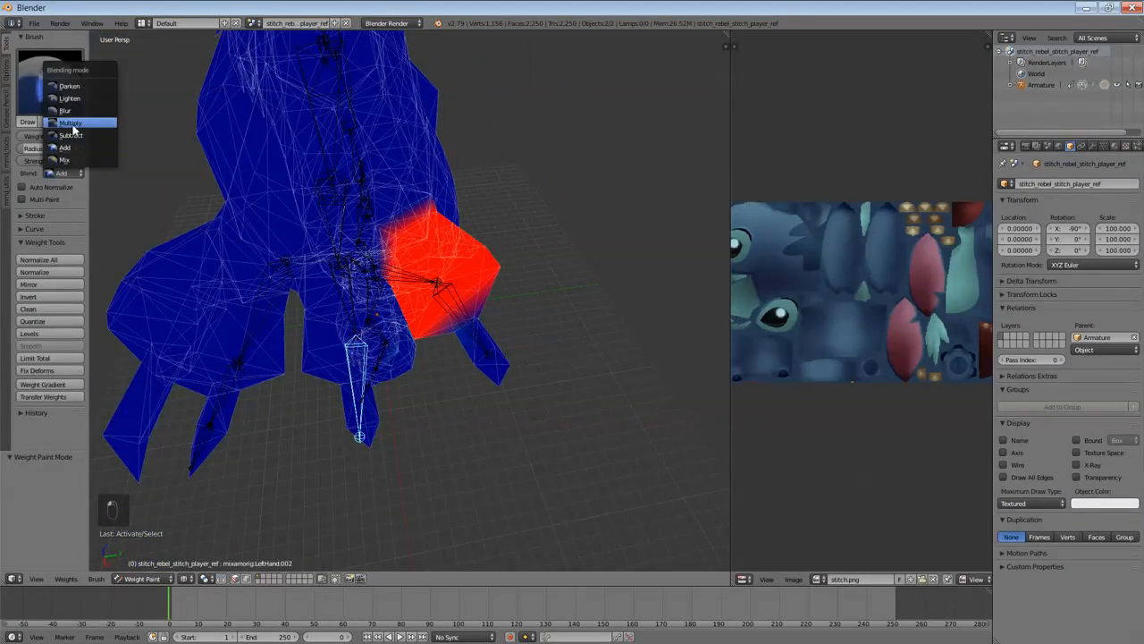
pyautogui.click(80, 133)
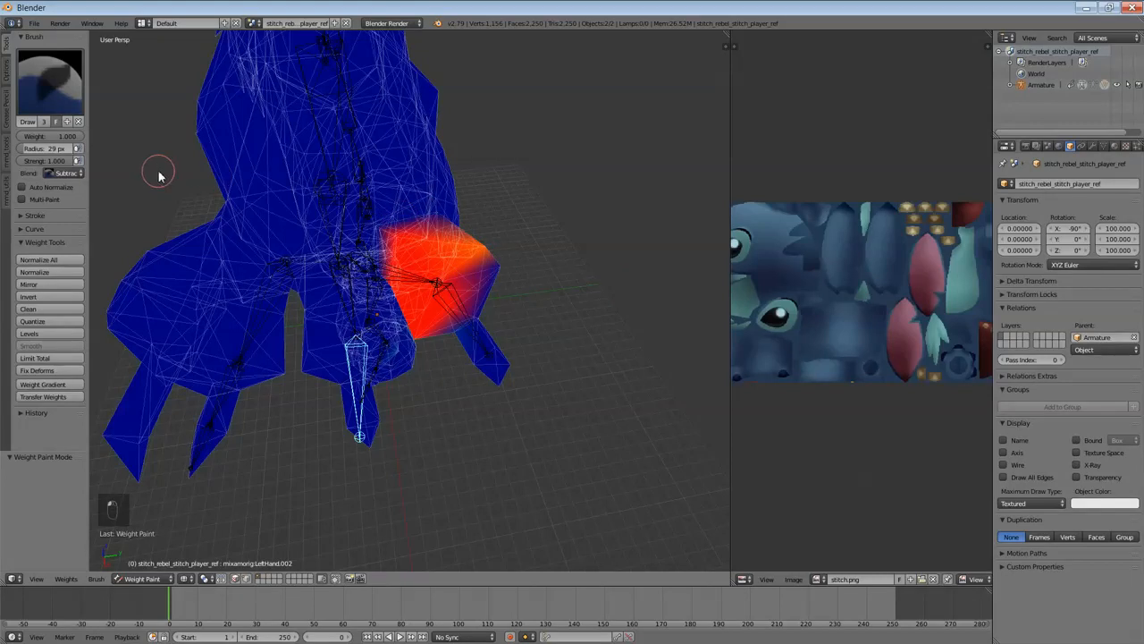
pyautogui.moveTo(452, 268)
pyautogui.mouseDown()
pyautogui.moveTo(434, 287)
pyautogui.moveTo(409, 281)
pyautogui.moveTo(447, 255)
pyautogui.mouseUp()
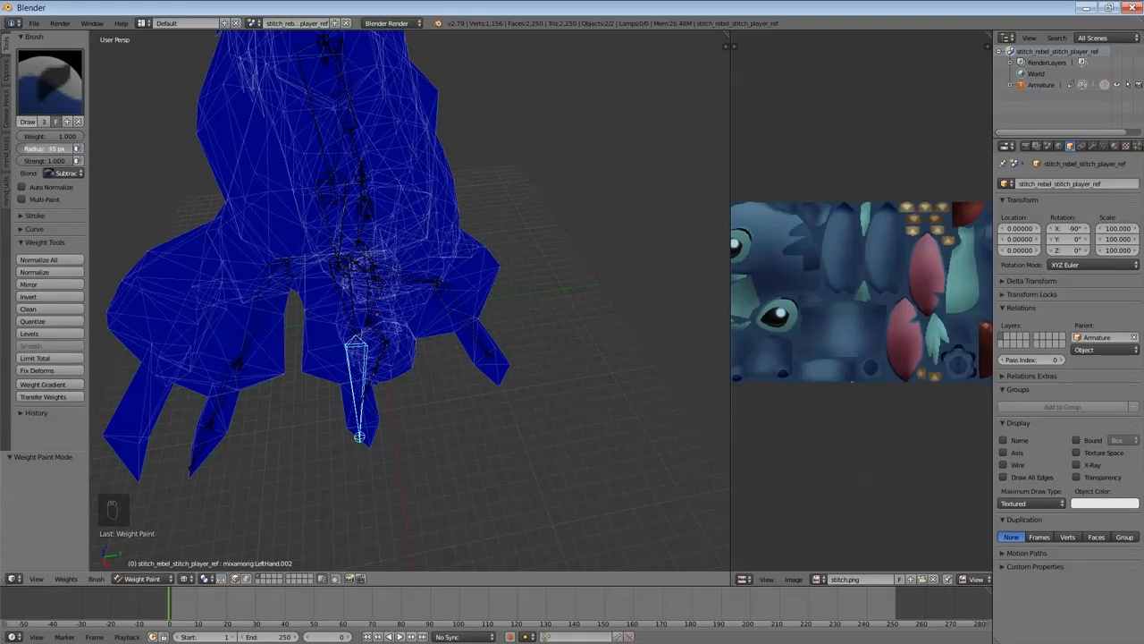
# Step: Set the brush blending to Add and select the LeftHand.003 bone
pyautogui.click(62, 173)
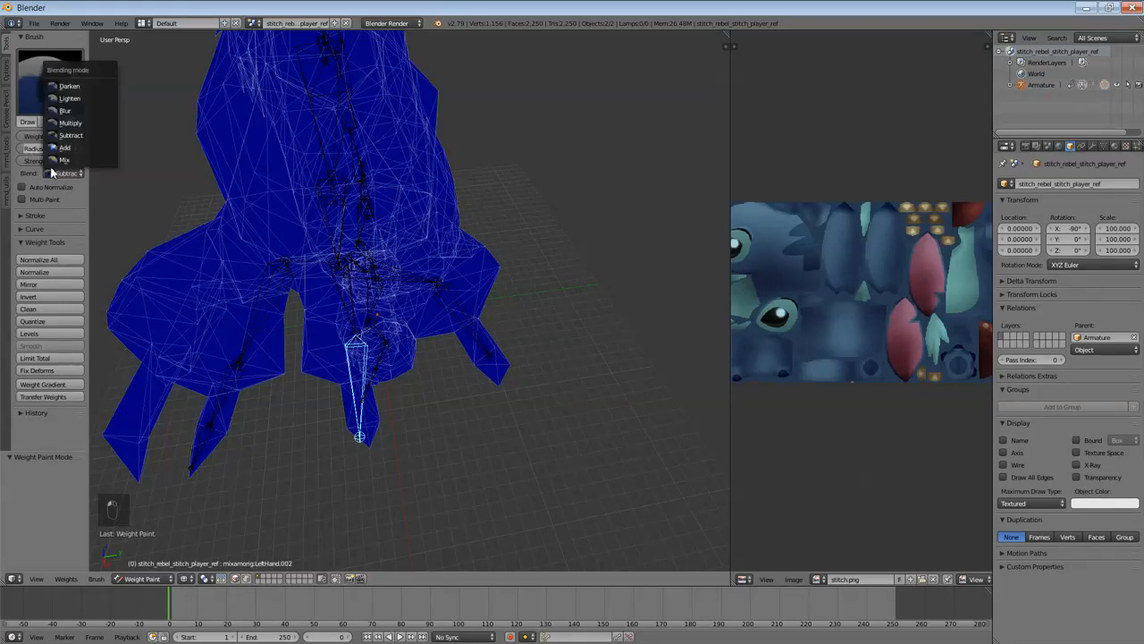
pyautogui.click(63, 158)
pyautogui.rightClick(423, 281)
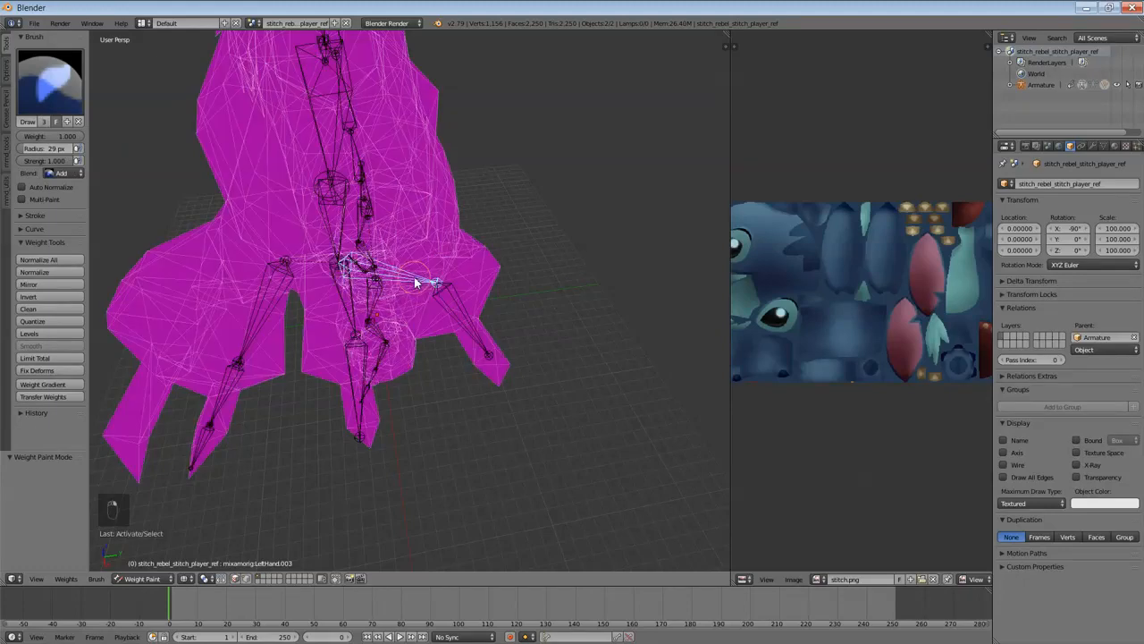
pyautogui.moveTo(427, 288)
pyautogui.mouseDown(button='middle')
pyautogui.moveTo(460, 314)
pyautogui.moveTo(534, 326)
pyautogui.moveTo(621, 404)
pyautogui.moveTo(531, 381)
pyautogui.moveTo(497, 392)
pyautogui.moveTo(526, 385)
pyautogui.moveTo(497, 380)
pyautogui.moveTo(493, 399)
pyautogui.mouseUp(button='middle')
pyautogui.scroll(3, 537, 345)
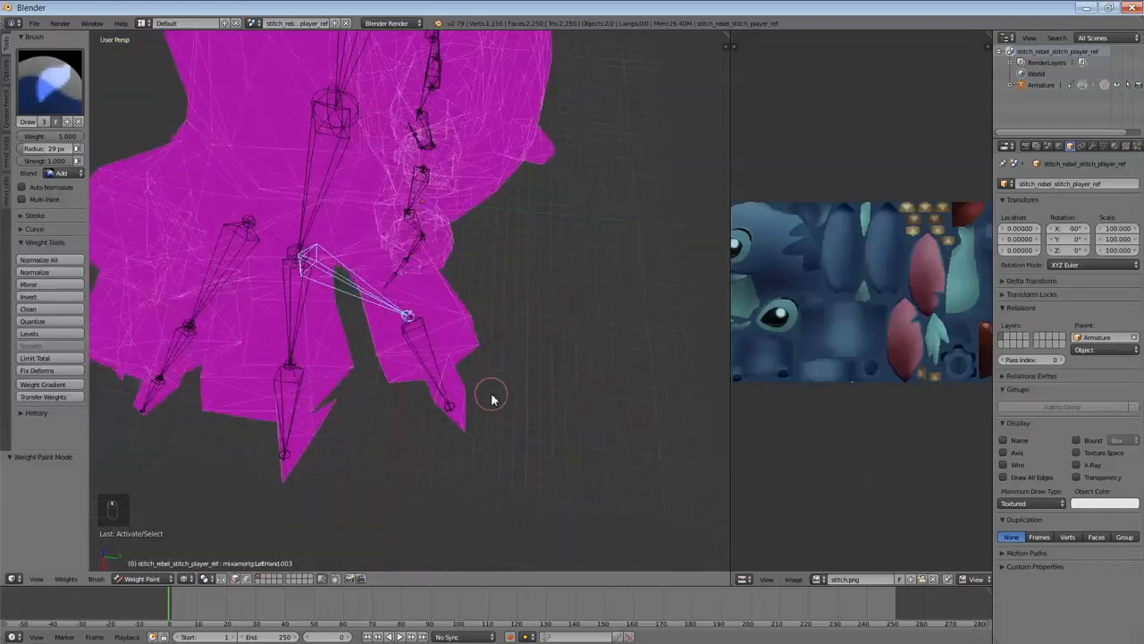
# Step: Test-rotate the LeftHand.003 bone in Pose Mode and check the finger's deformation from several angles
pyautogui.press('r')
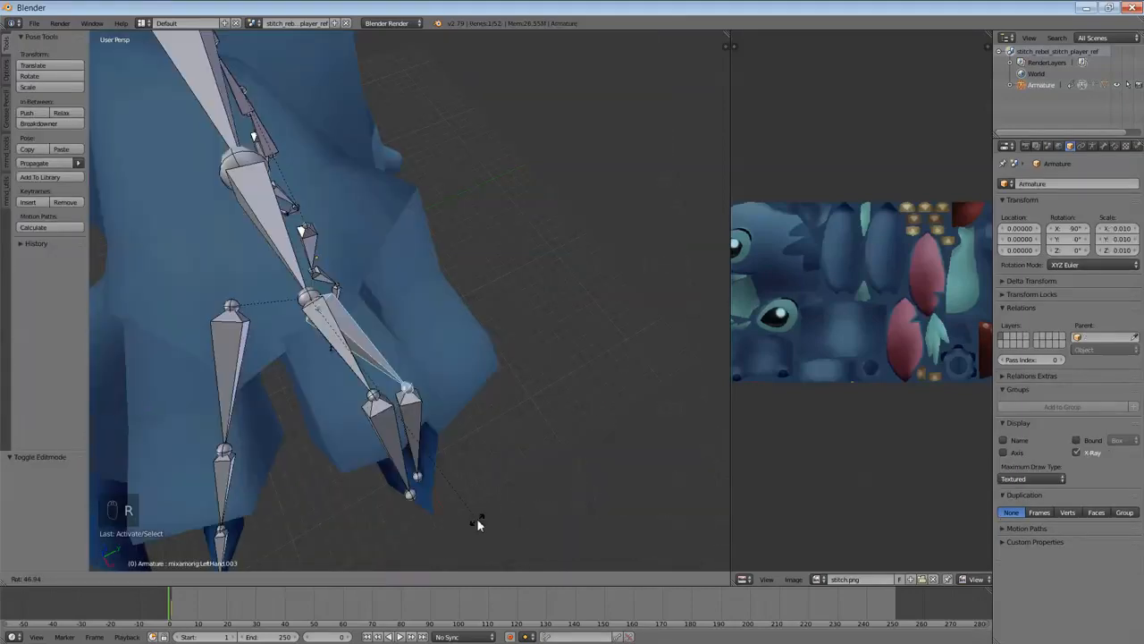
pyautogui.rightClick(509, 357)
pyautogui.moveTo(461, 330)
pyautogui.mouseDown(button='middle')
pyautogui.moveTo(398, 305)
pyautogui.moveTo(524, 334)
pyautogui.mouseUp(button='middle')
pyautogui.press('r')
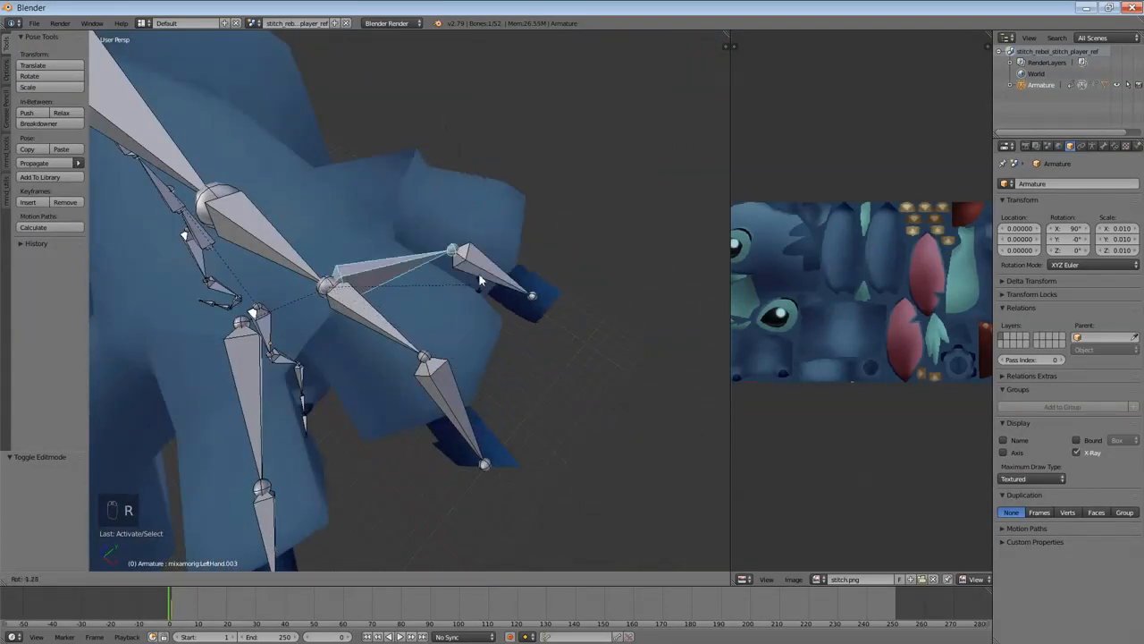
pyautogui.rightClick(386, 251)
pyautogui.press('r')
pyautogui.press('r')
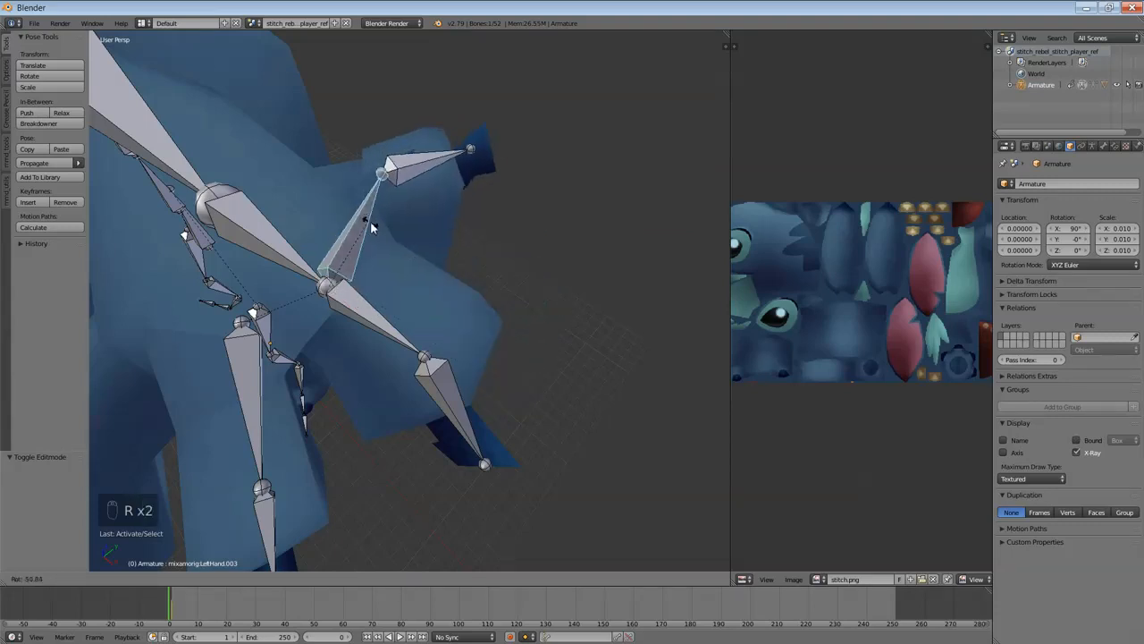
pyautogui.rightClick(388, 278)
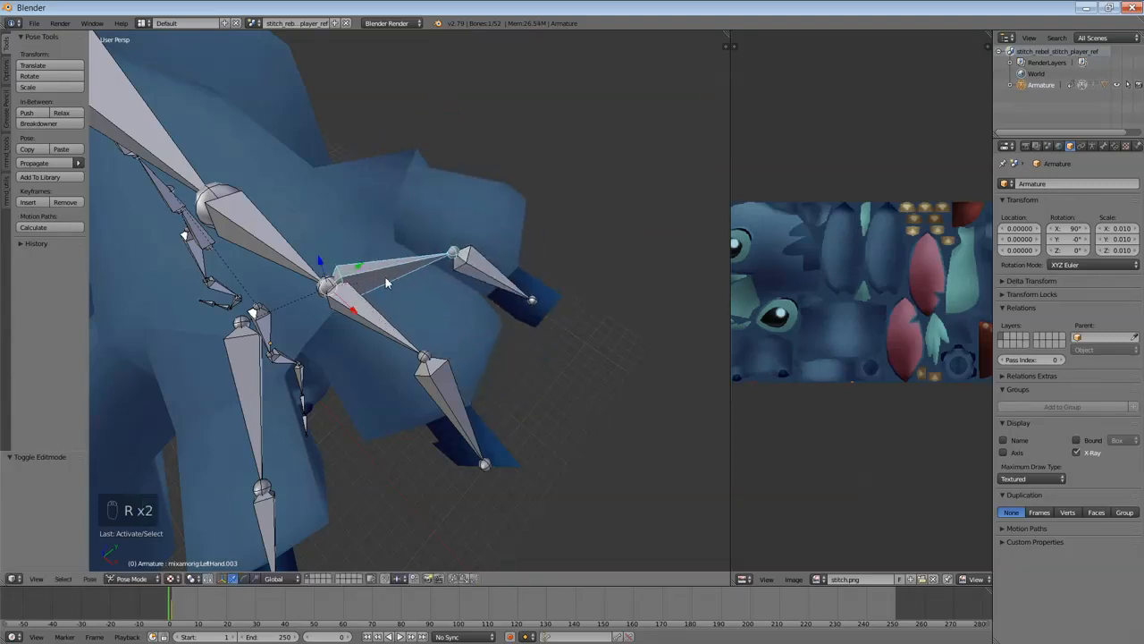
pyautogui.moveTo(388, 279); pyautogui.dragTo(441, 422, button='middle')
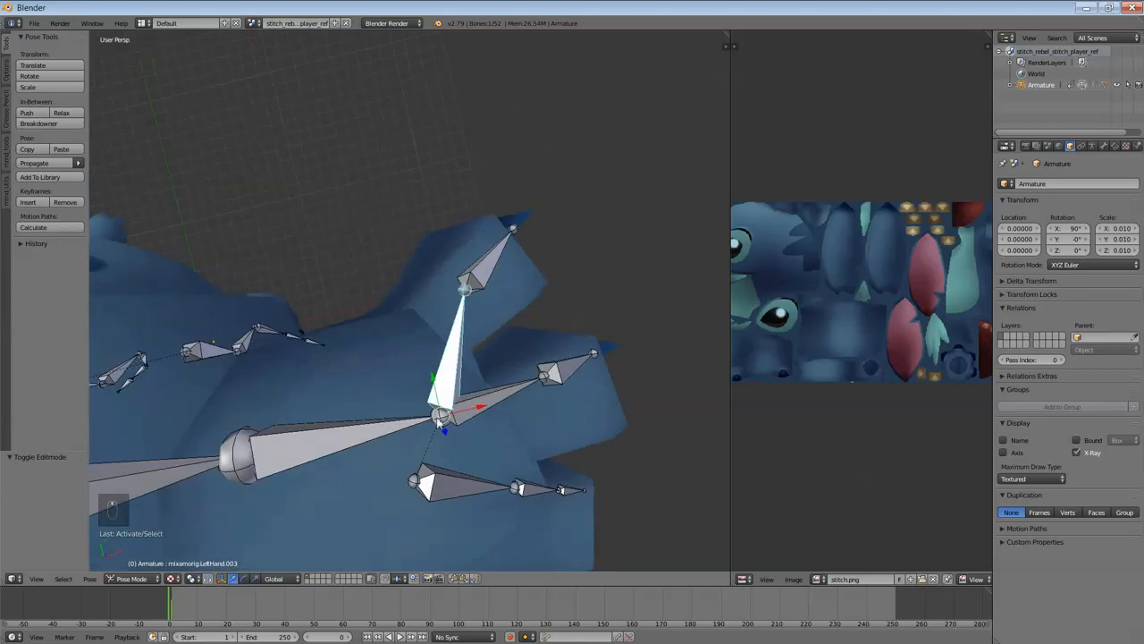
pyautogui.press('r')
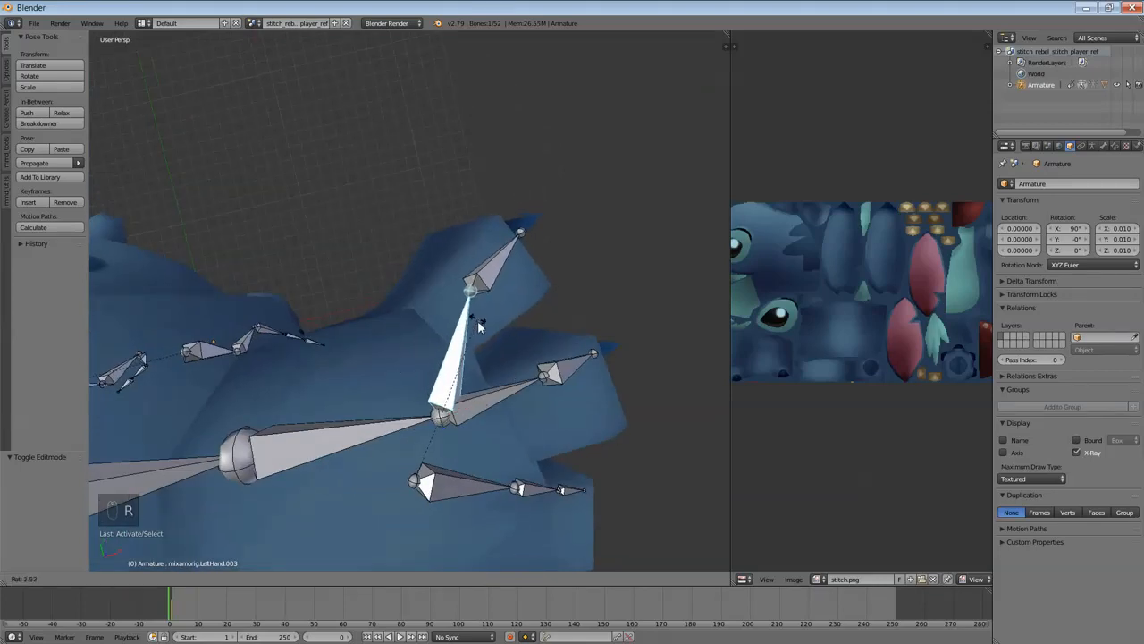
pyautogui.click(456, 396)
pyautogui.moveTo(456, 396); pyautogui.dragTo(505, 393, button='middle')
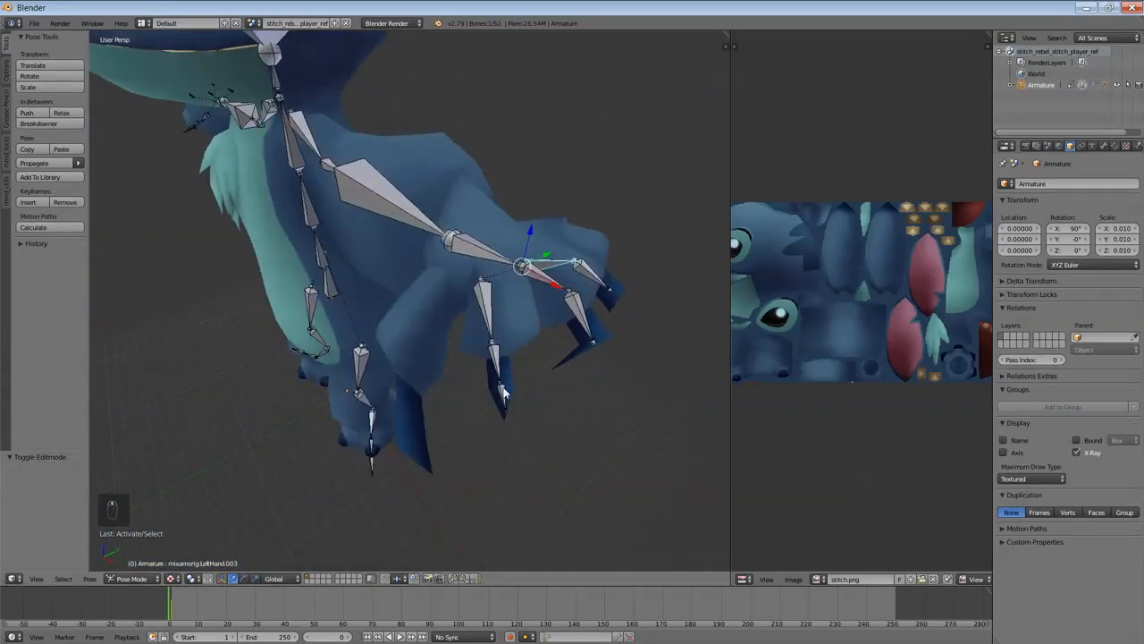
# Step: Test-rotate the LeftHandThumb1 bone and examine the whole character's armature from the front
pyautogui.rightClick(481, 314)
pyautogui.press('r')
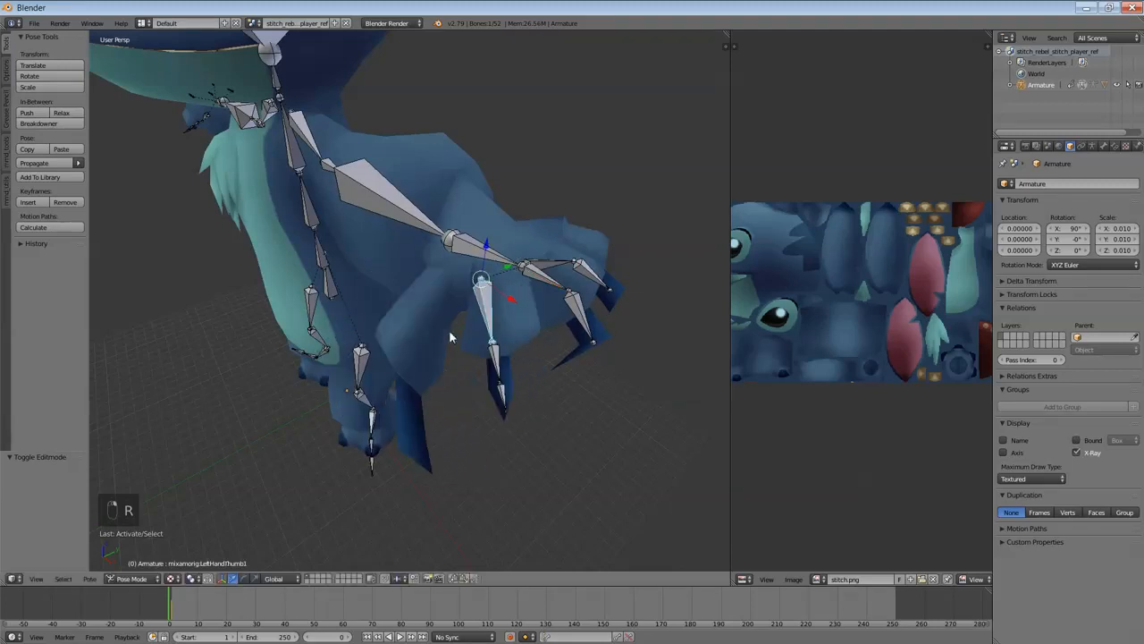
pyautogui.click(448, 330)
pyautogui.moveTo(448, 330); pyautogui.dragTo(381, 407, button='middle')
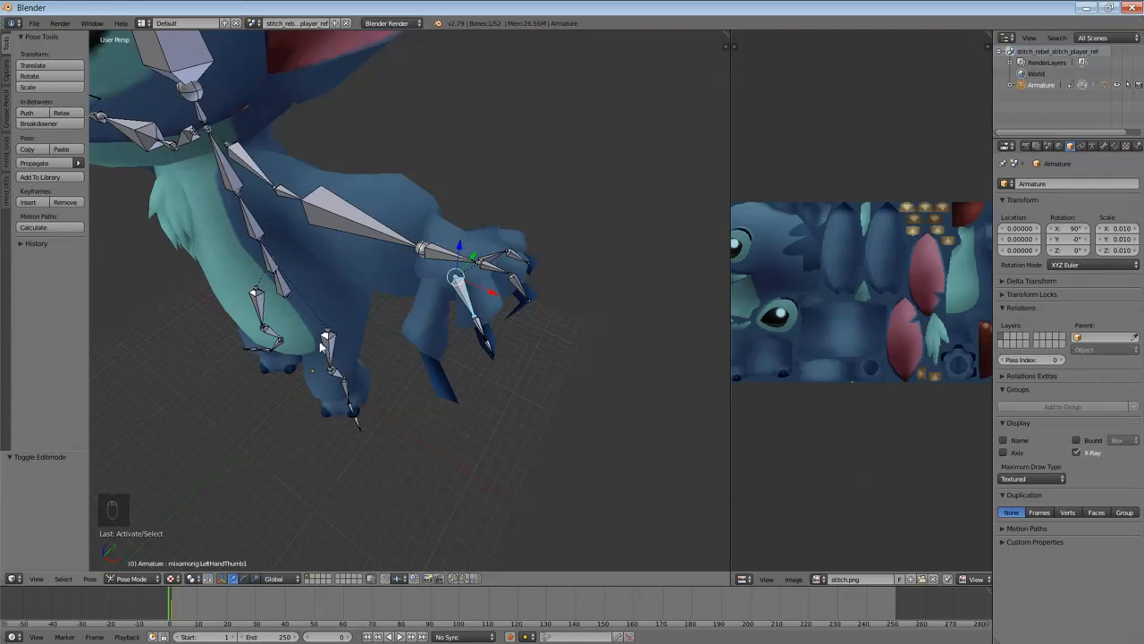
pyautogui.keyDown('shift'); pyautogui.moveTo(303, 338); pyautogui.dragTo(326, 353, button='middle'); pyautogui.keyUp('shift')
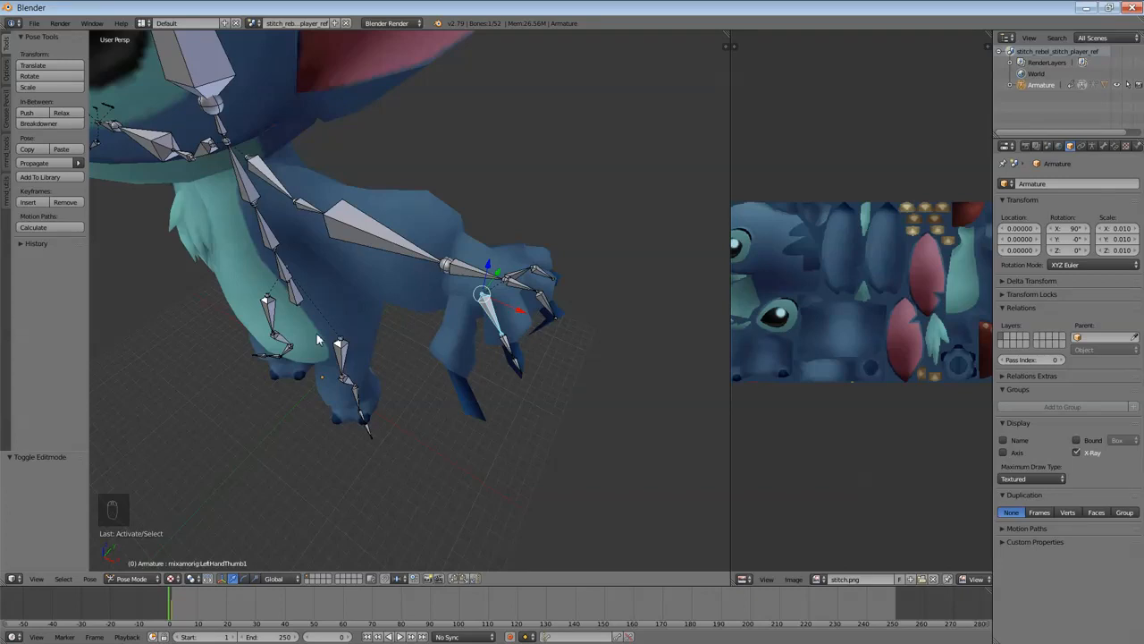
pyautogui.scroll(-8, 329, 375)
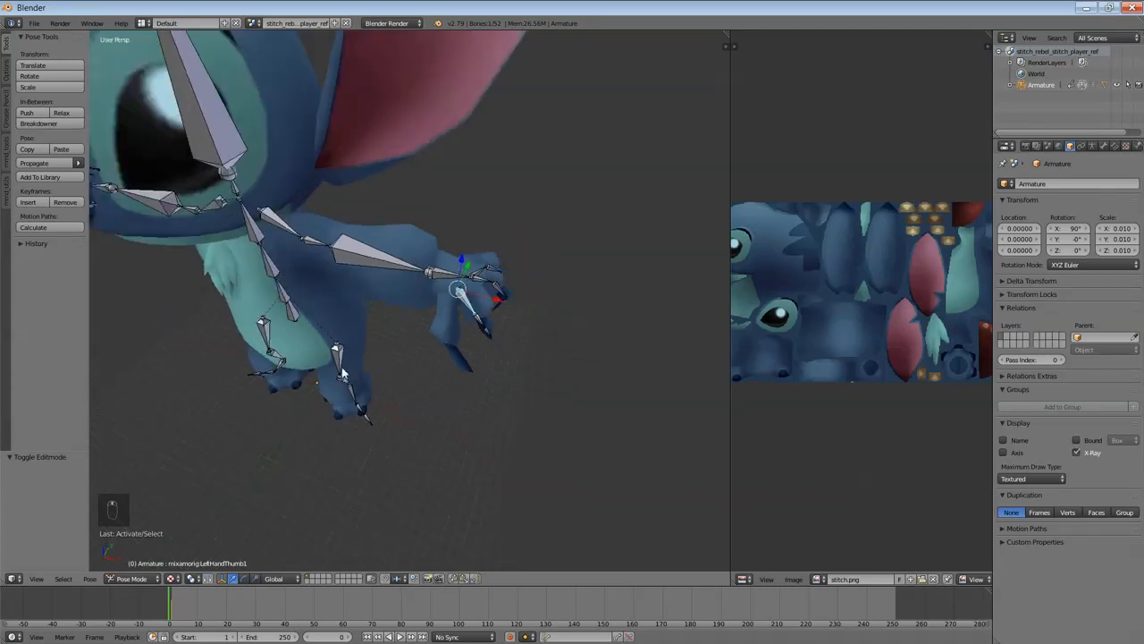
pyautogui.moveTo(356, 402); pyautogui.dragTo(421, 415, button='middle')
pyautogui.scroll(1, 483, 418)
pyautogui.scroll(6, 483, 418)
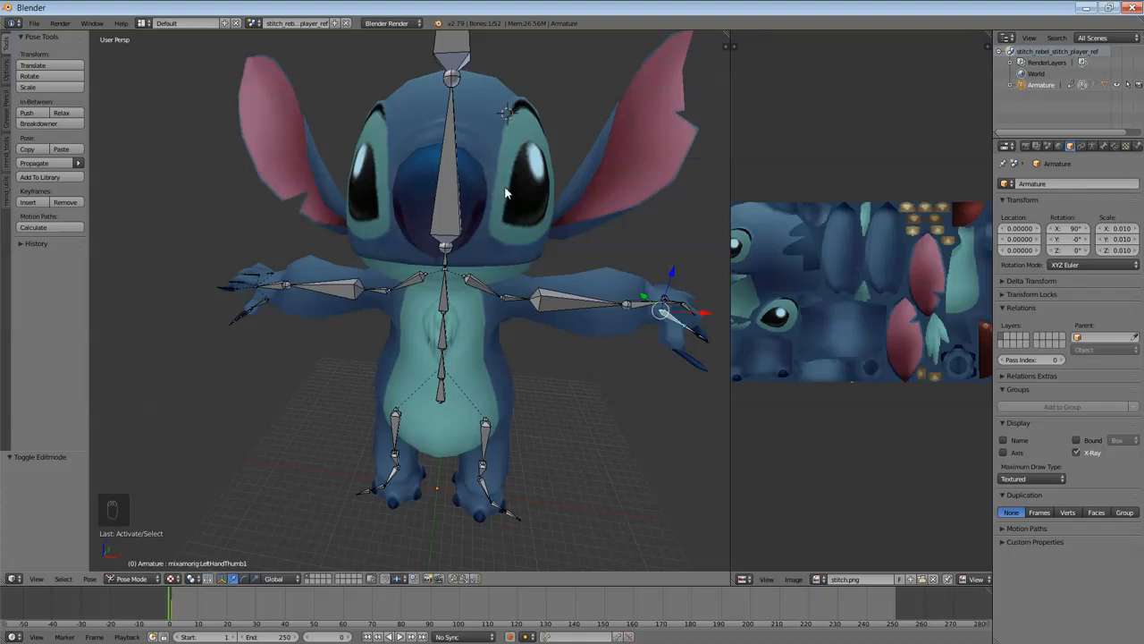
pyautogui.scroll(-1, 491, 130)
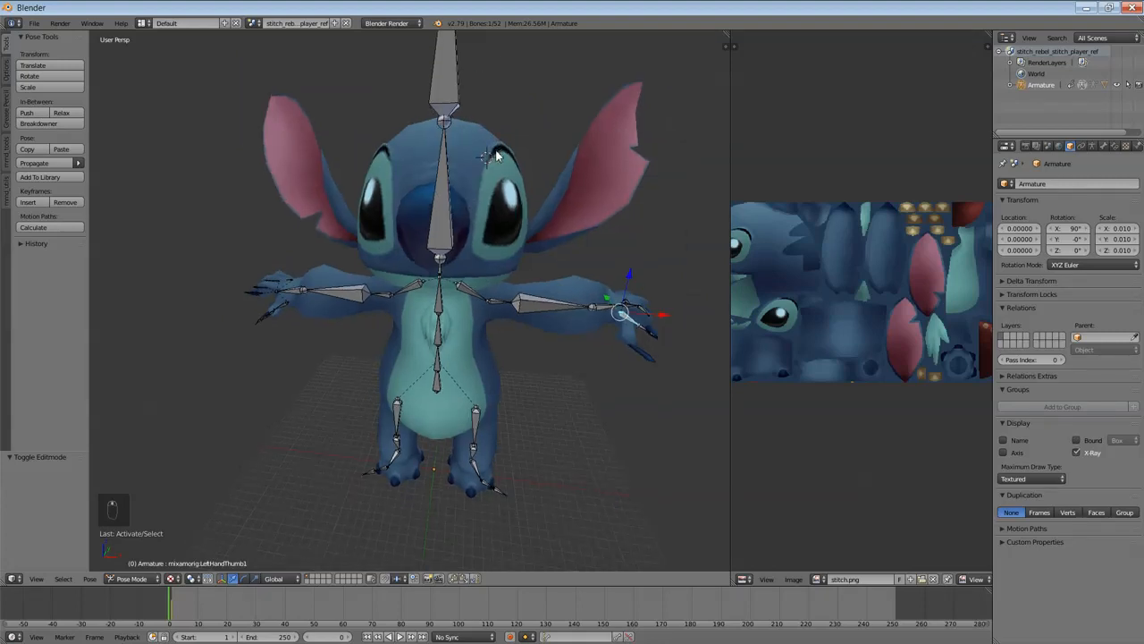
# Step: Test-rotate the HeadTop_End bone above the head and delete it in Edit Mode
pyautogui.keyDown('shift'); pyautogui.moveTo(492, 150); pyautogui.dragTo(493, 175, button='middle'); pyautogui.keyUp('shift')
pyautogui.rightClick(450, 124)
pyautogui.press('r')
pyautogui.rightClick(474, 157)
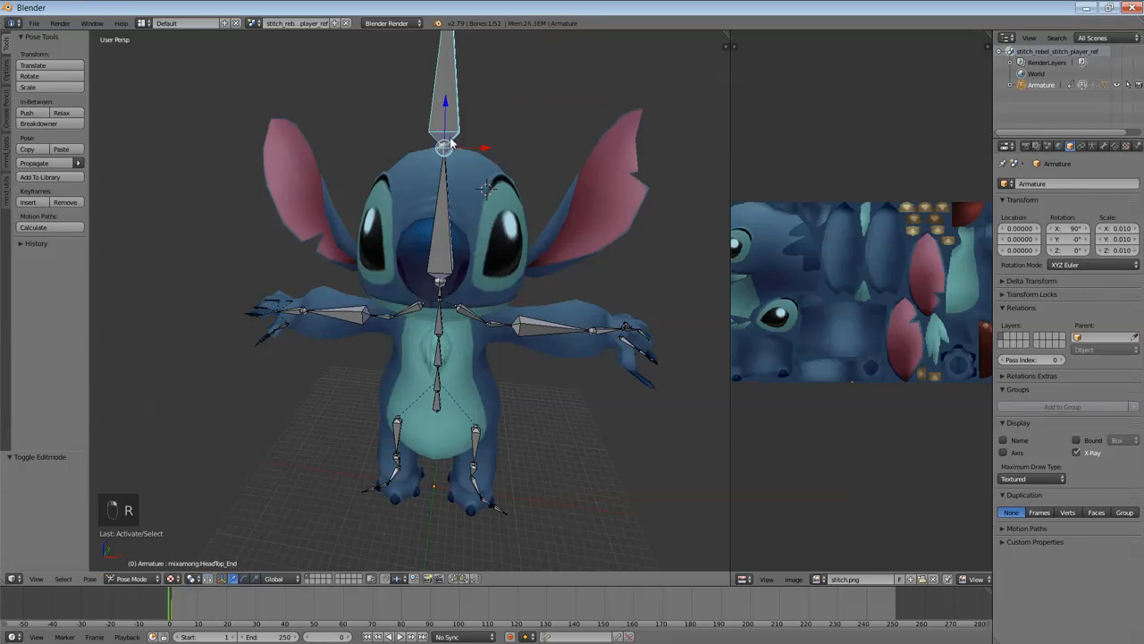
pyautogui.press('Tab')
pyautogui.press('Delete')
pyautogui.click(444, 111)
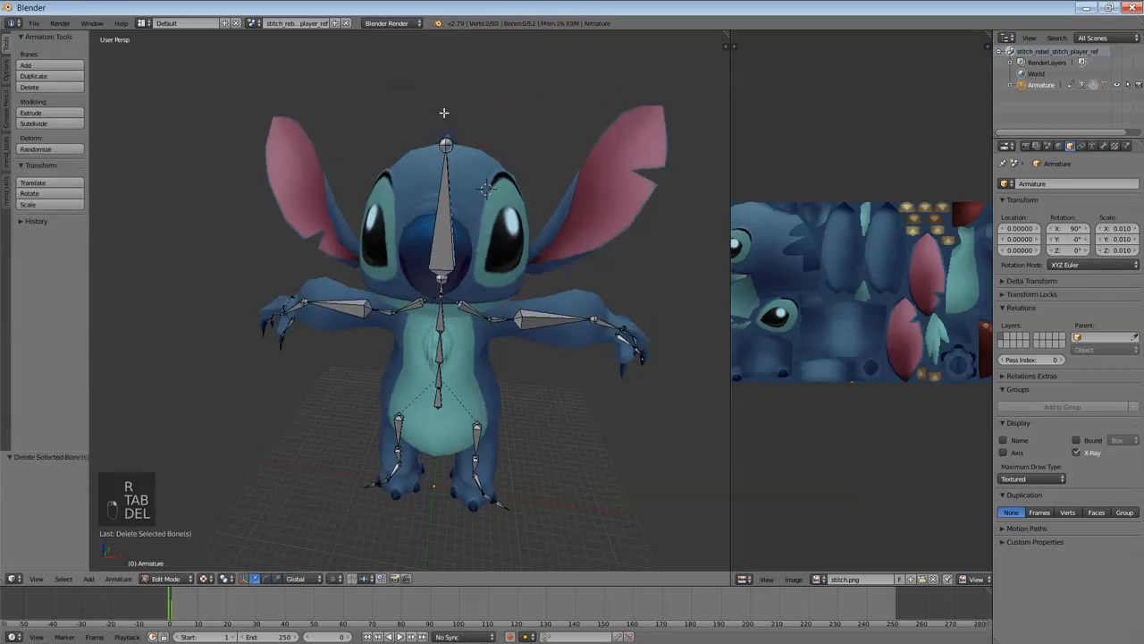
# Step: Return to Pose Mode and test-rotate the Head and Neck bones to check how the head follows
pyautogui.press('Tab')
pyautogui.rightClick(450, 204)
pyautogui.press('r')
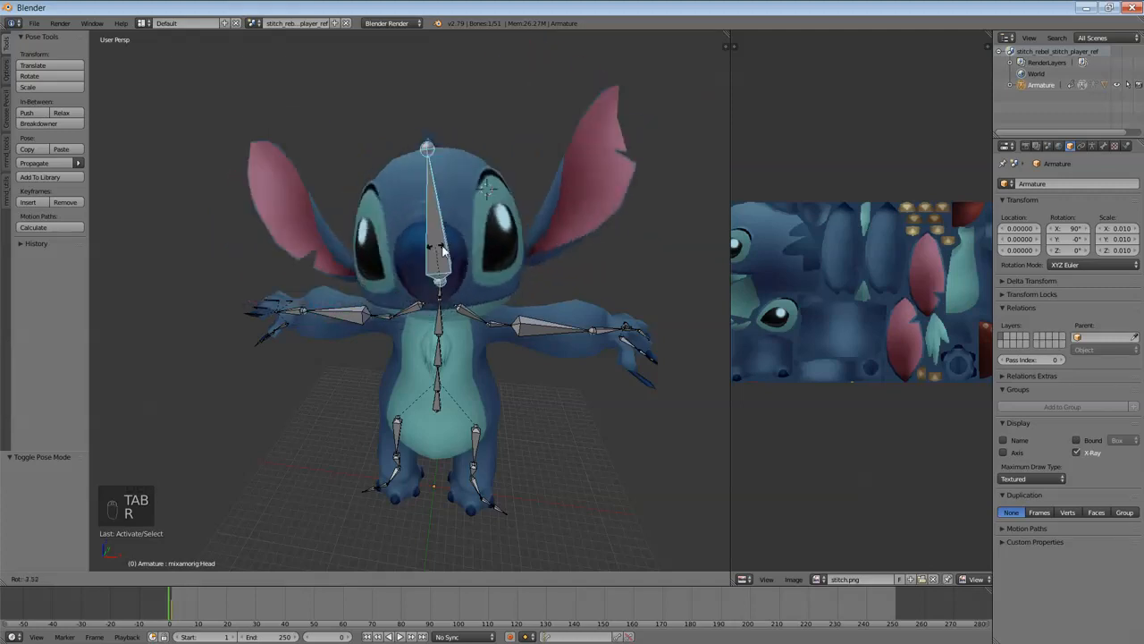
pyautogui.rightClick(439, 297)
pyautogui.rightClick(439, 297)
pyautogui.press('r')
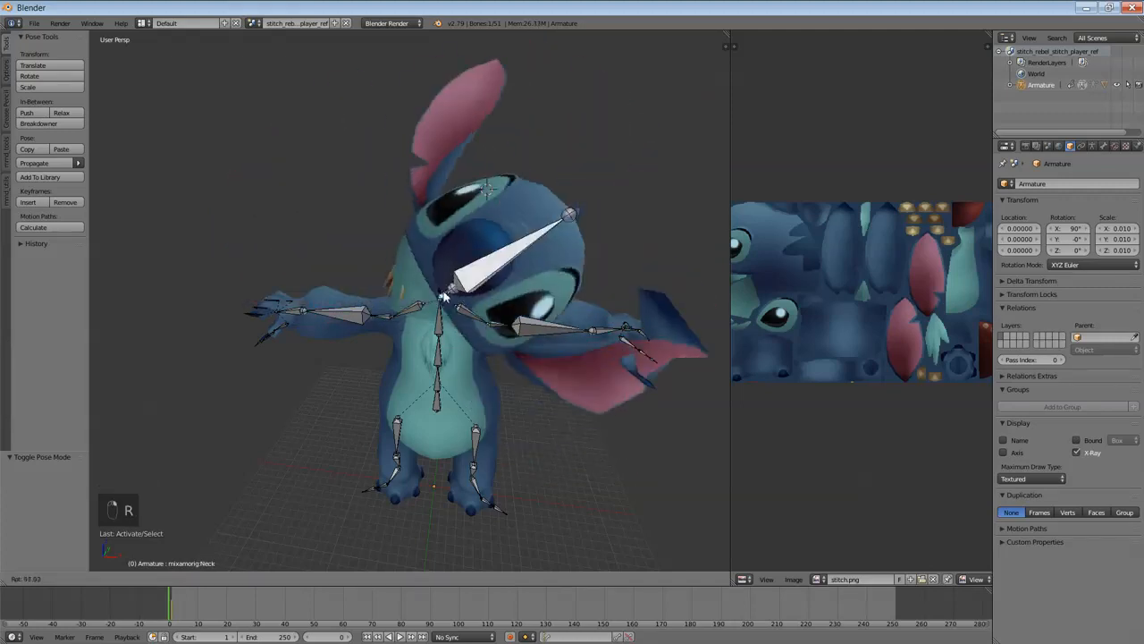
pyautogui.press('r')
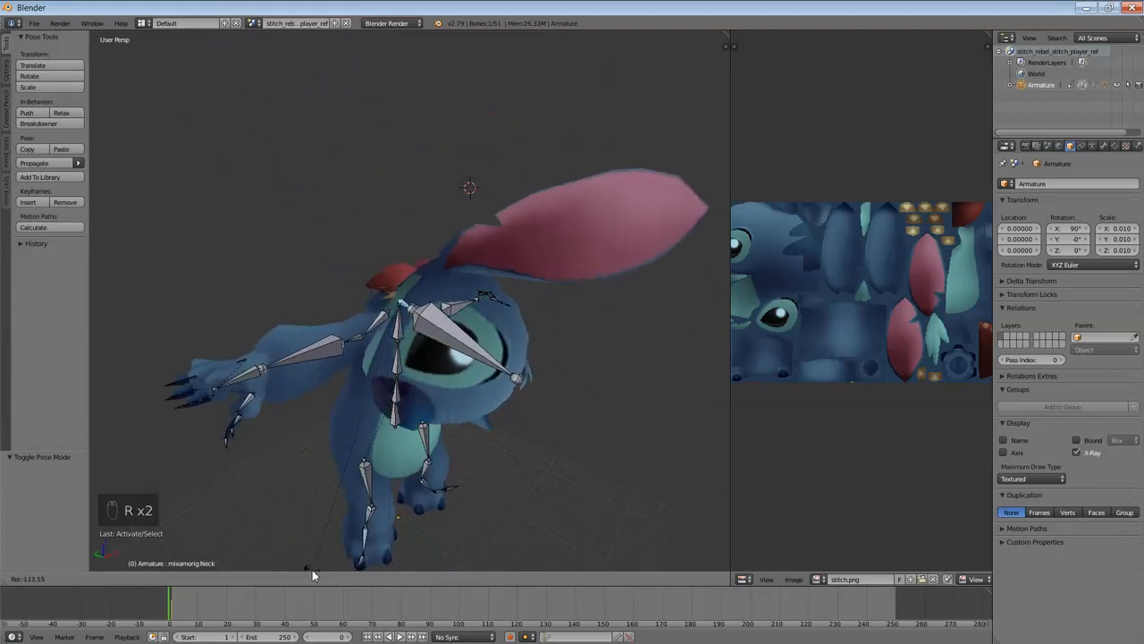
pyautogui.rightClick(328, 519)
# Step: Test-rotate the RightHandThumb1 bone in Pose Mode to check the right thumb's deformation
pyautogui.moveTo(469, 366); pyautogui.dragTo(495, 355, button='middle')
pyautogui.scroll(3, 523, 404)
pyautogui.scroll(-4, 912, 348)
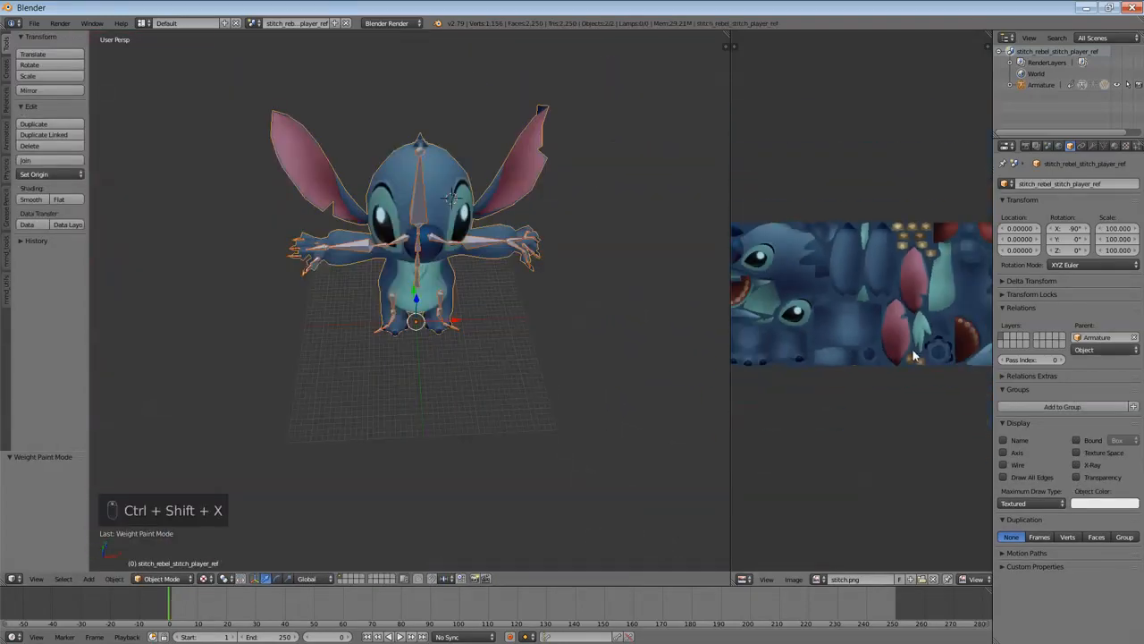
pyautogui.scroll(2, 631, 330)
pyautogui.moveTo(630, 331); pyautogui.dragTo(567, 344, button='middle')
pyautogui.scroll(5, 474, 322)
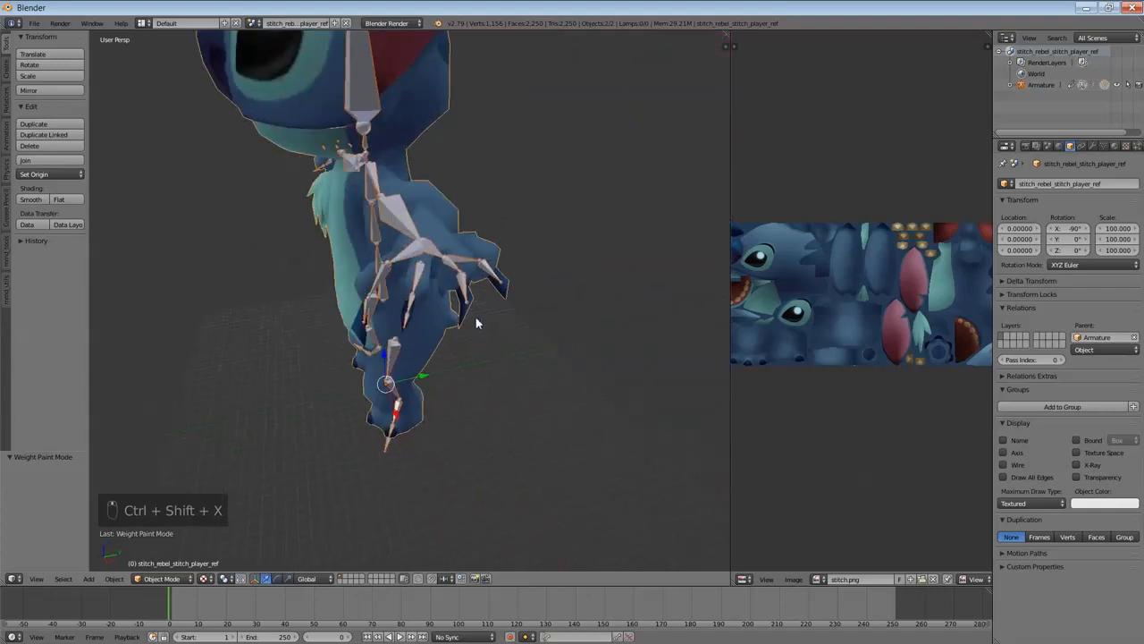
pyautogui.moveTo(483, 349); pyautogui.dragTo(545, 320, button='middle')
pyautogui.scroll(-2, 473, 345)
pyautogui.rightClick(290, 308)
pyautogui.press('r')
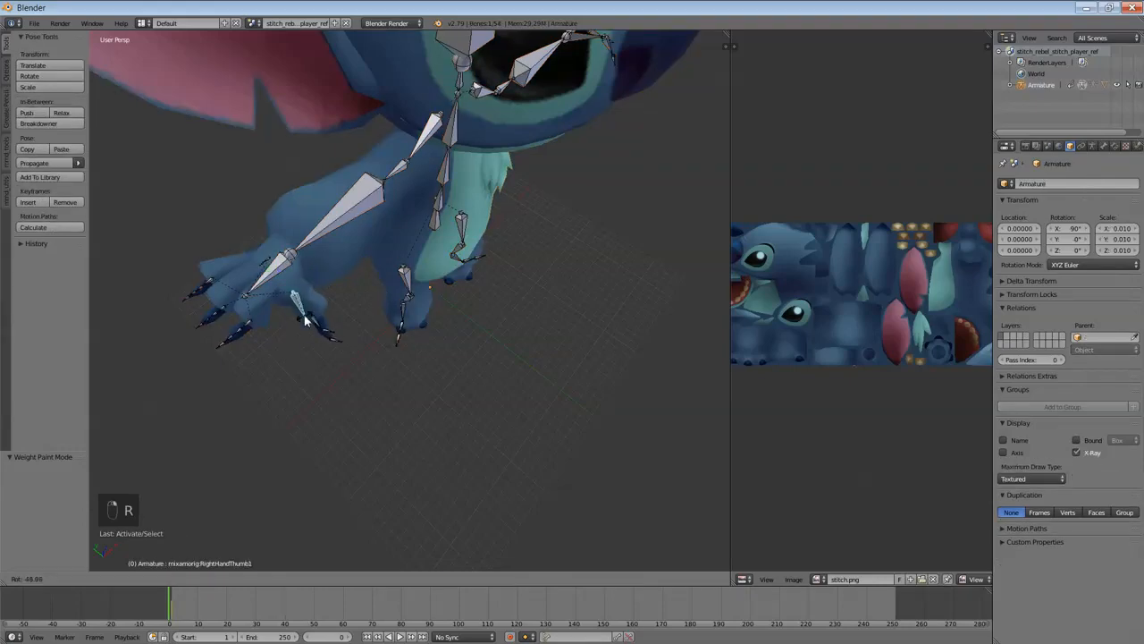
pyautogui.rightClick(302, 314)
# Step: Test-rotate the LeftHand.004 claw bone and check its deformation up close
pyautogui.moveTo(302, 315); pyautogui.dragTo(423, 381, button='middle')
pyautogui.rightClick(608, 351)
pyautogui.press('r')
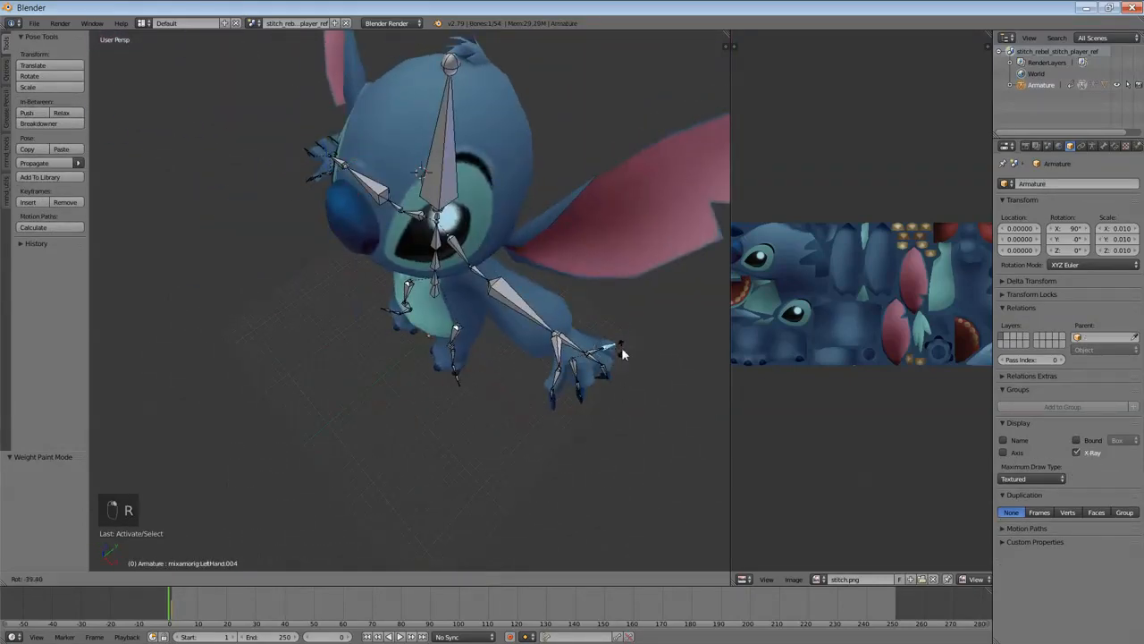
pyautogui.rightClick(622, 330)
pyautogui.moveTo(623, 329); pyautogui.dragTo(600, 383, button='middle')
pyautogui.scroll(5, 590, 361)
pyautogui.press('r')
pyautogui.press('r')
pyautogui.rightClick(553, 359)
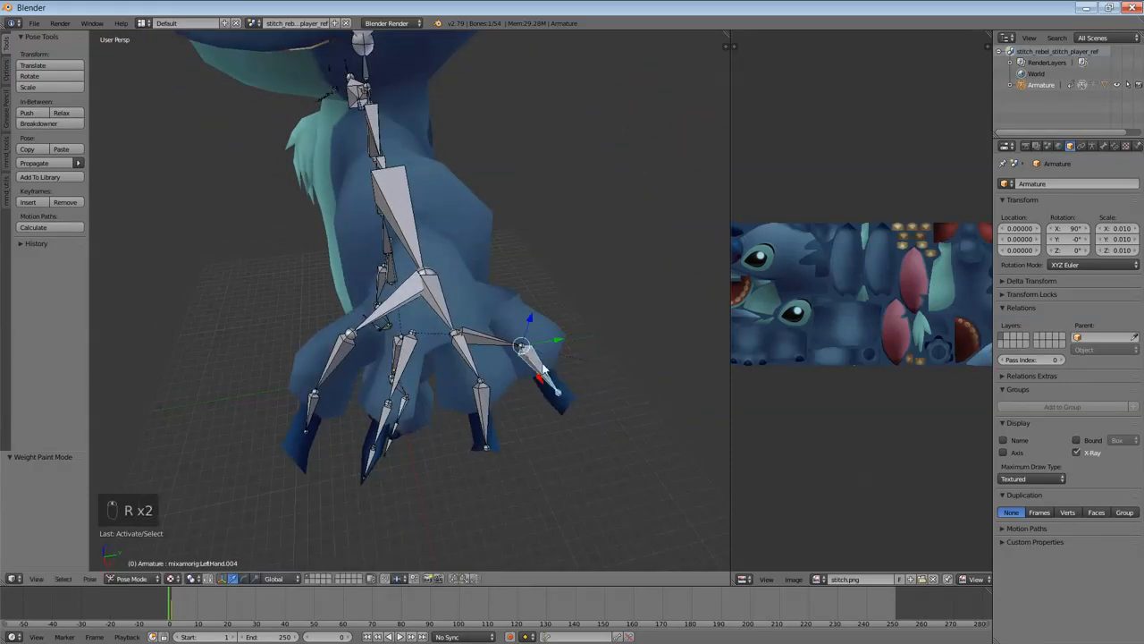
# Step: Test-rotate the LeftHand.003 finger bone to check the outer finger's deformation
pyautogui.rightClick(488, 346)
pyautogui.press('r')
pyautogui.rightClick(478, 323)
pyautogui.scroll(-6, 488, 358)
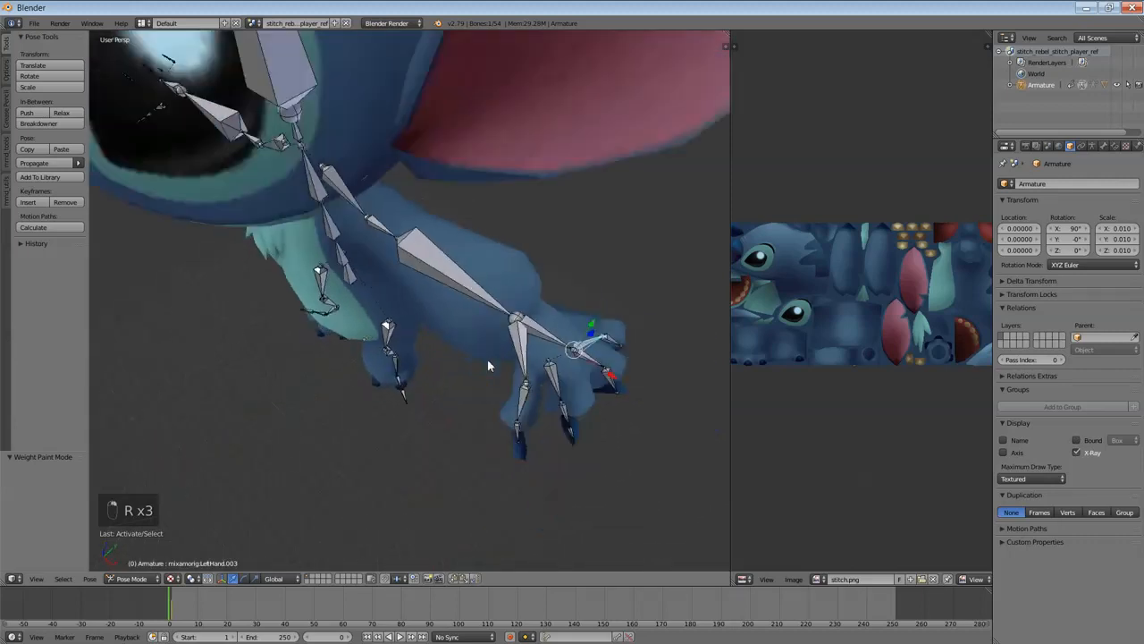
# Step: Test-rotate the RightForeArm and right shoulder bones to check the right arm's deformation
pyautogui.moveTo(488, 358); pyautogui.dragTo(518, 262, button='middle')
pyautogui.scroll(6, 491, 319)
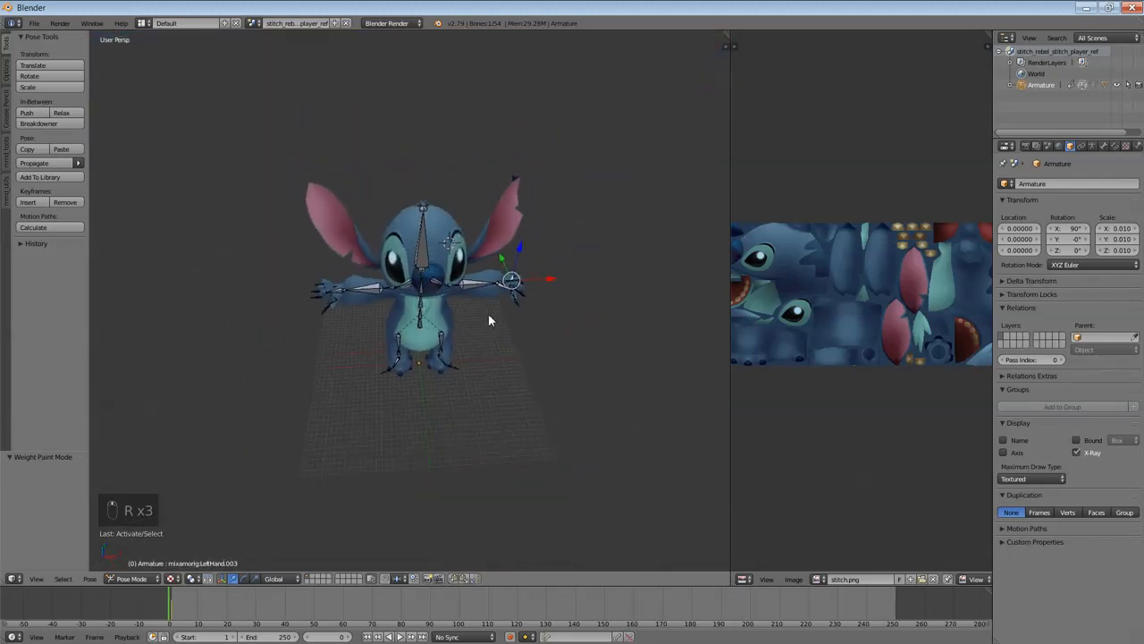
pyautogui.rightClick(345, 279)
pyautogui.press('r')
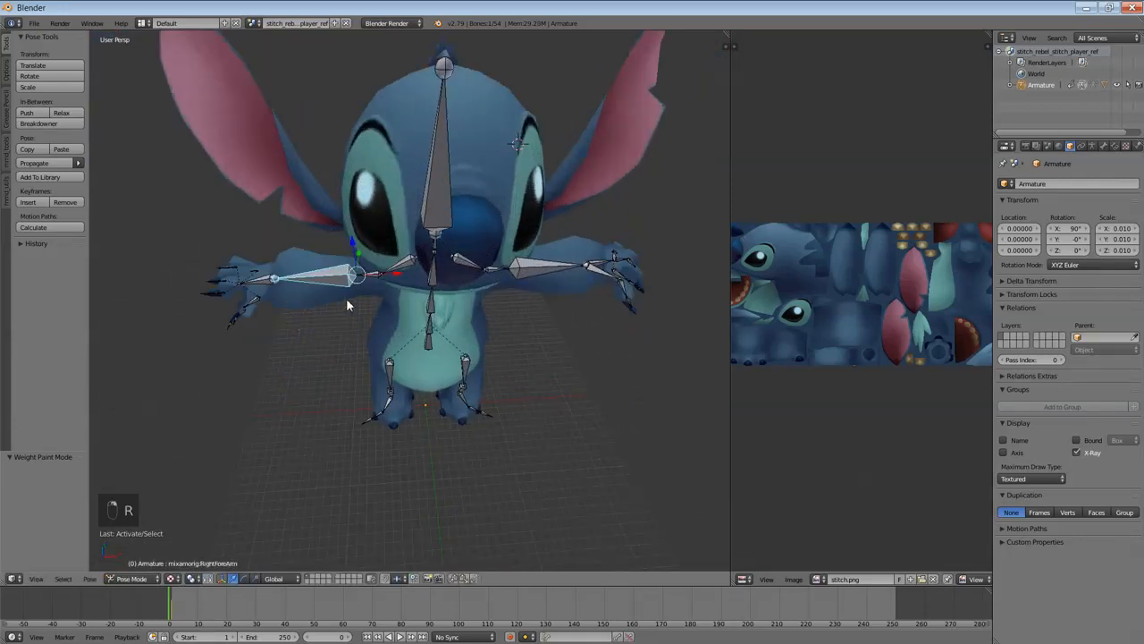
pyautogui.rightClick(405, 272)
pyautogui.press('r')
pyautogui.rightClick(408, 296)
# Step: Test-rotate the LeftShoulder and LeftForeArm bones to check the left arm's deformation
pyautogui.rightClick(479, 264)
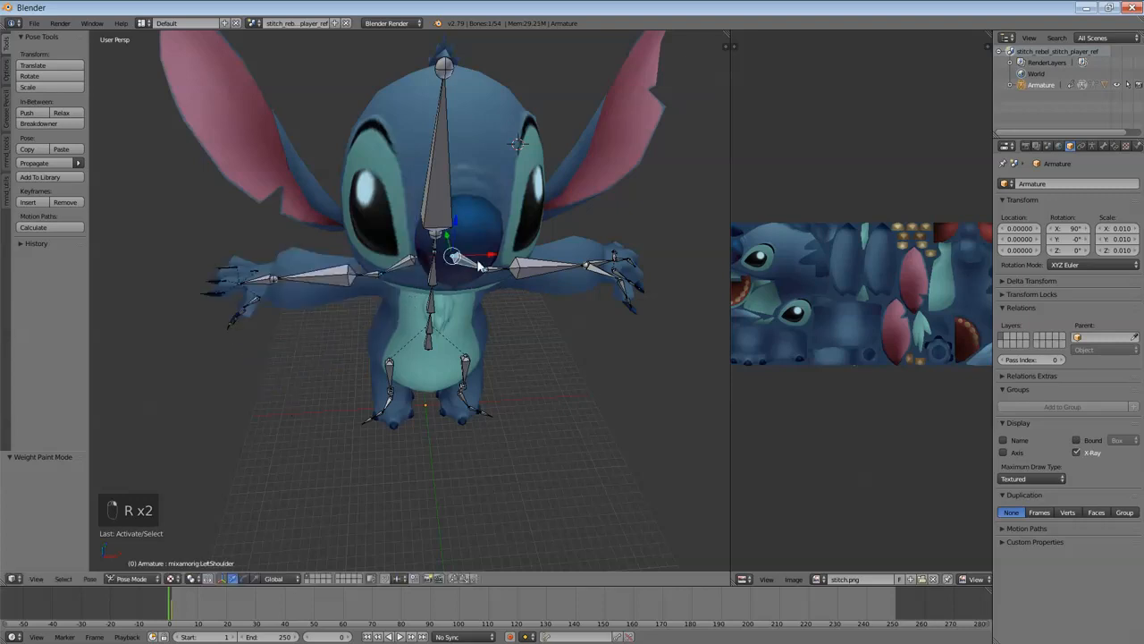
pyautogui.press('r')
pyautogui.press('r')
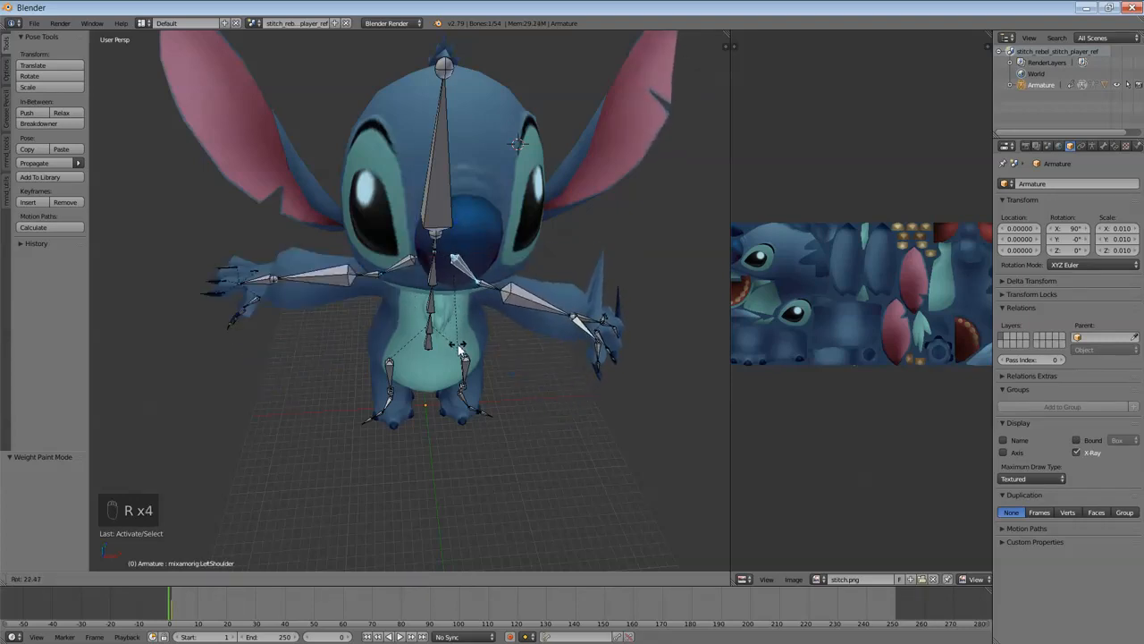
pyautogui.rightClick(509, 315)
pyautogui.rightClick(541, 281)
pyautogui.press('r')
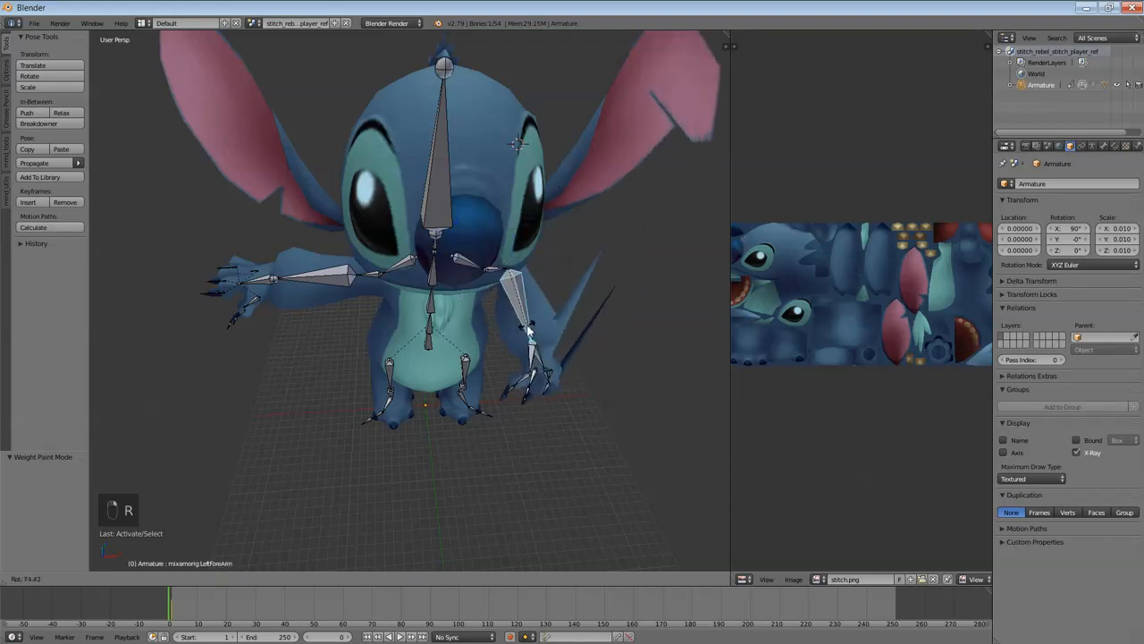
pyautogui.rightClick(528, 331)
# Step: Test-rotate the LeftHand bone and recheck the LeftForeArm bone for stretched vertices around the left hand
pyautogui.rightClick(590, 286)
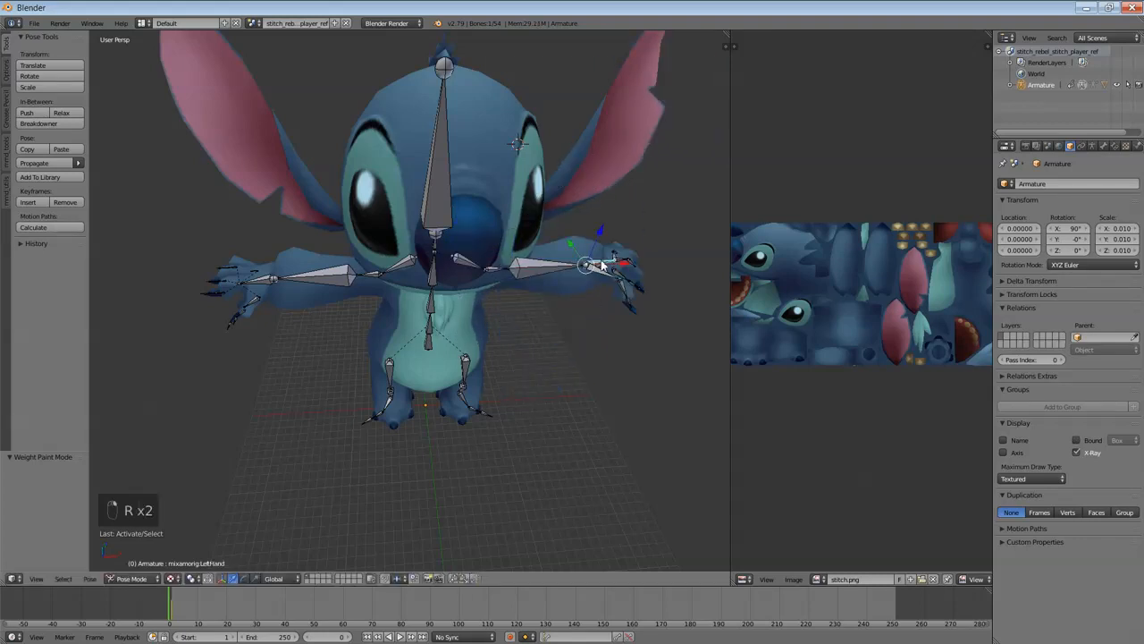
pyautogui.press('r')
pyautogui.rightClick(594, 292)
pyautogui.rightClick(543, 277)
pyautogui.press('r')
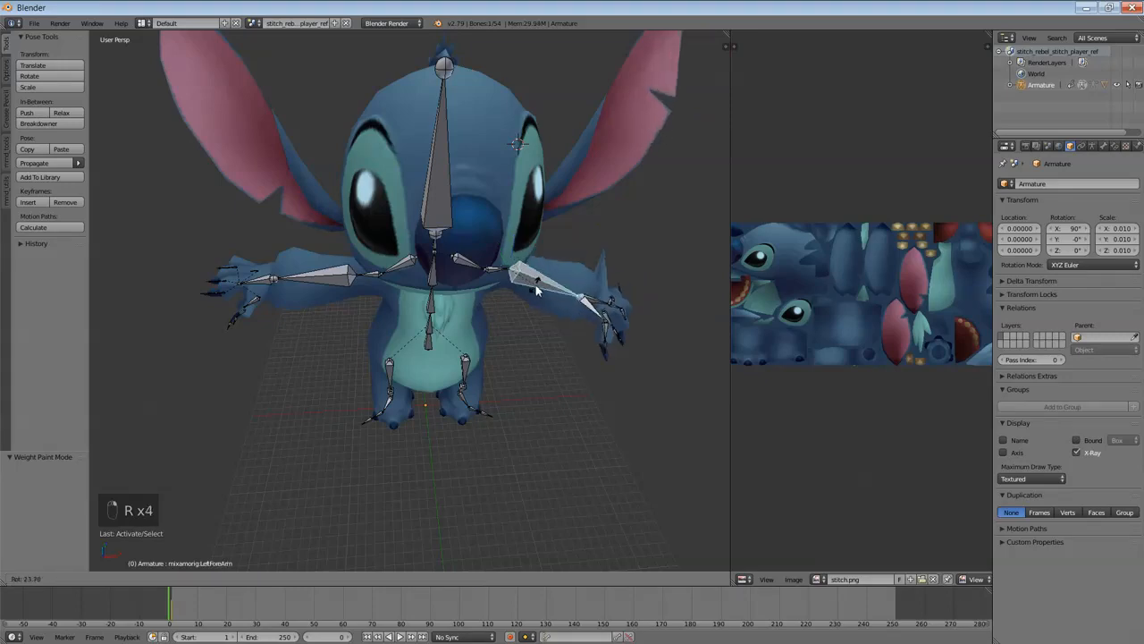
pyautogui.rightClick(516, 318)
# Step: Rotate the LeftForeArm bone about 32.5° downward to expose the stretched vertices near the left wrist
pyautogui.keyDown('shift'); pyautogui.moveTo(638, 300); pyautogui.dragTo(572, 331, button='middle'); pyautogui.keyUp('shift')
pyautogui.scroll(6, 476, 364)
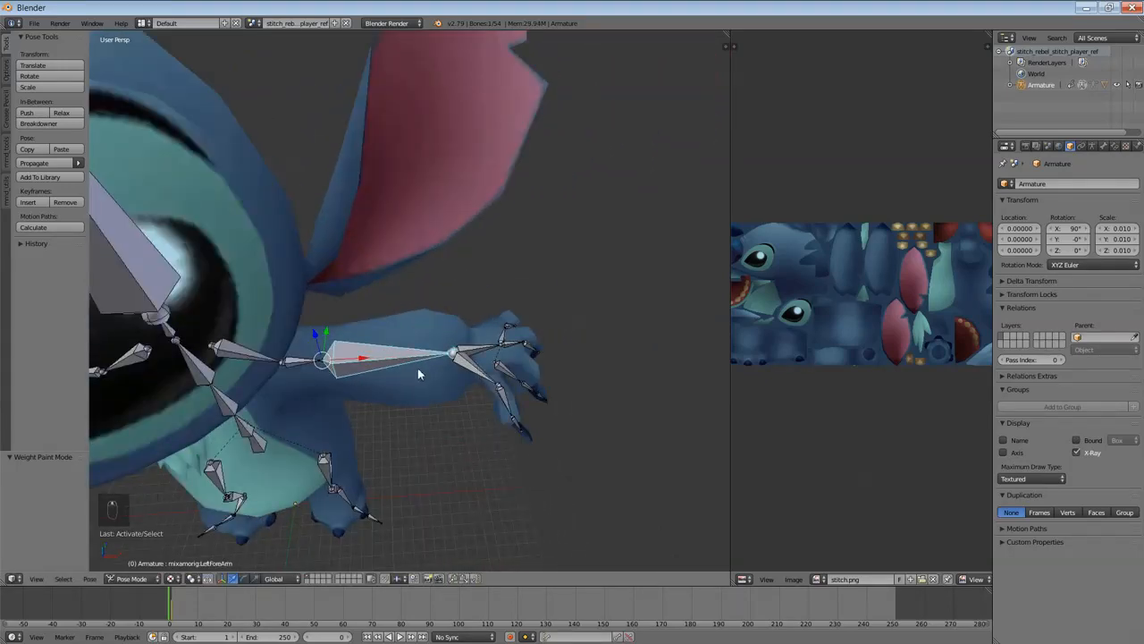
pyautogui.moveTo(419, 367); pyautogui.dragTo(371, 381, button='middle')
pyautogui.press('r')
pyautogui.press('r')
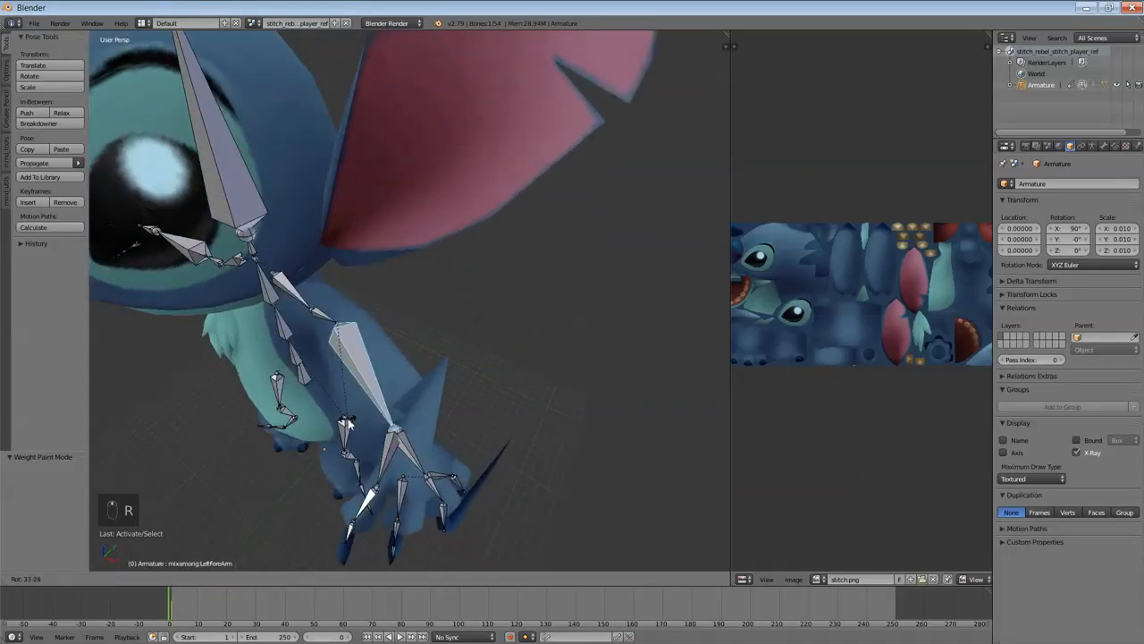
pyautogui.click(287, 475)
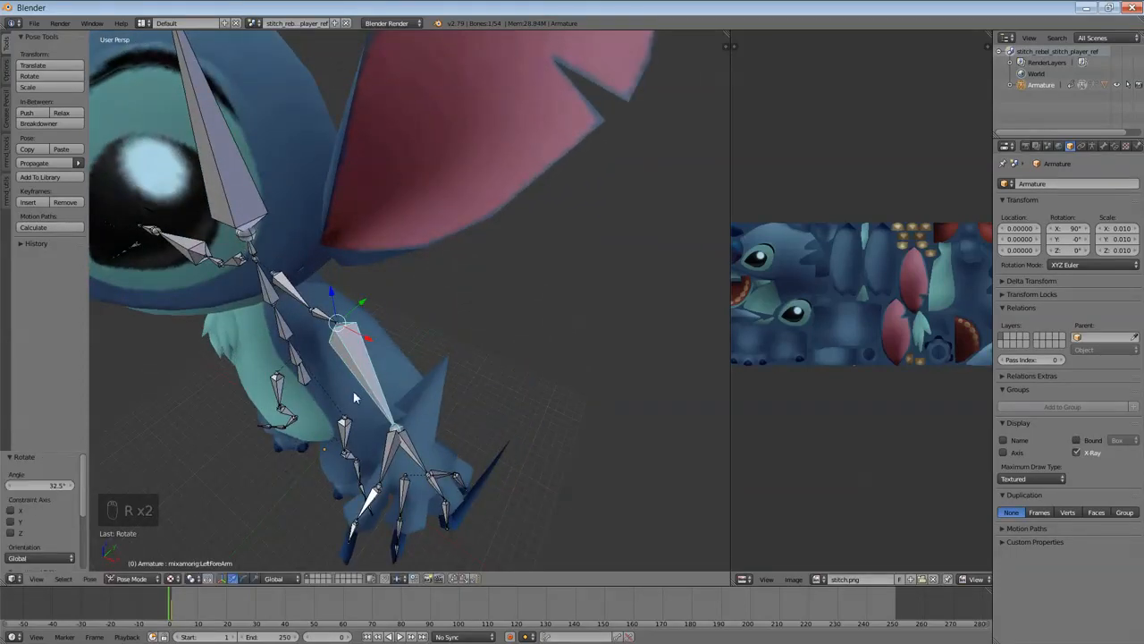
# Step: Test-rotate the bent LeftForeArm bone from another angle and undo its applied rotation
pyautogui.moveTo(354, 396); pyautogui.dragTo(429, 385, button='middle')
pyautogui.press('r')
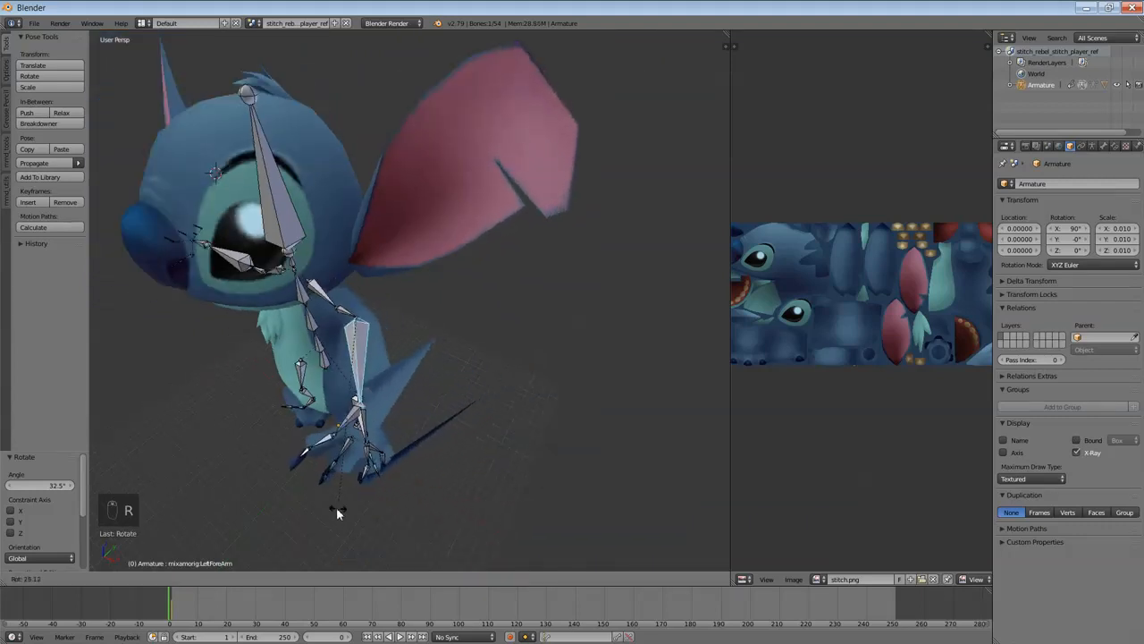
pyautogui.rightClick(390, 507)
pyautogui.moveTo(390, 507); pyautogui.dragTo(440, 487, button='middle')
pyautogui.hotkey('ctrl', 'z')
# Step: Rotate the LeftForeArm bone 45.6° and switch the Stitch mesh to Weight Paint mode for that bone
pyautogui.scroll(3, 287, 525)
pyautogui.scroll(2, 287, 525)
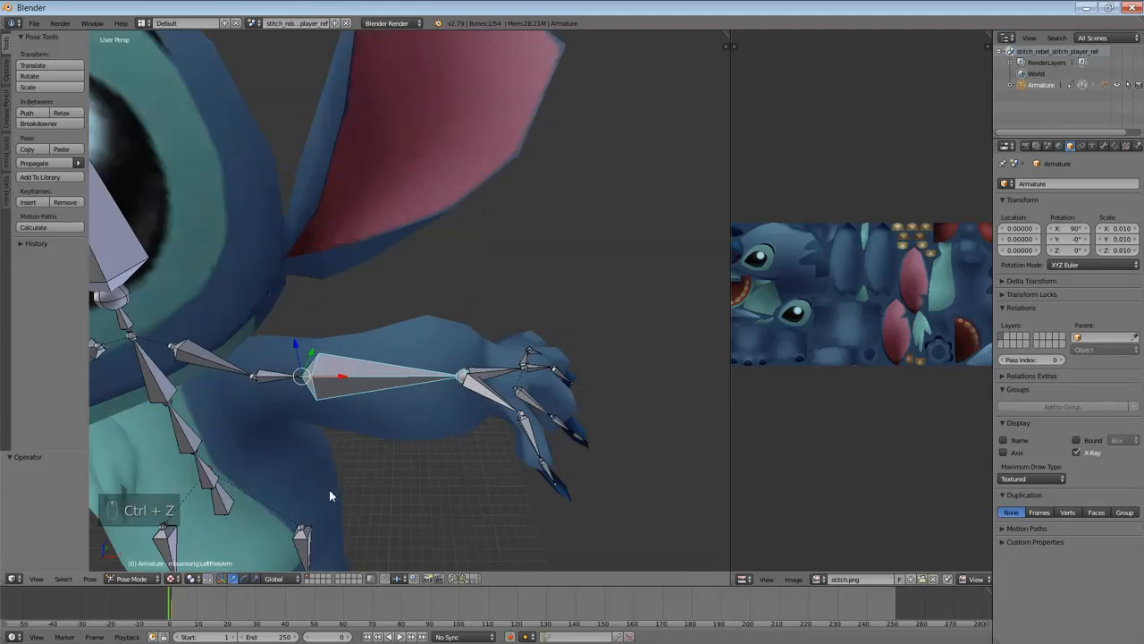
pyautogui.rightClick(280, 519)
pyautogui.click(160, 579)
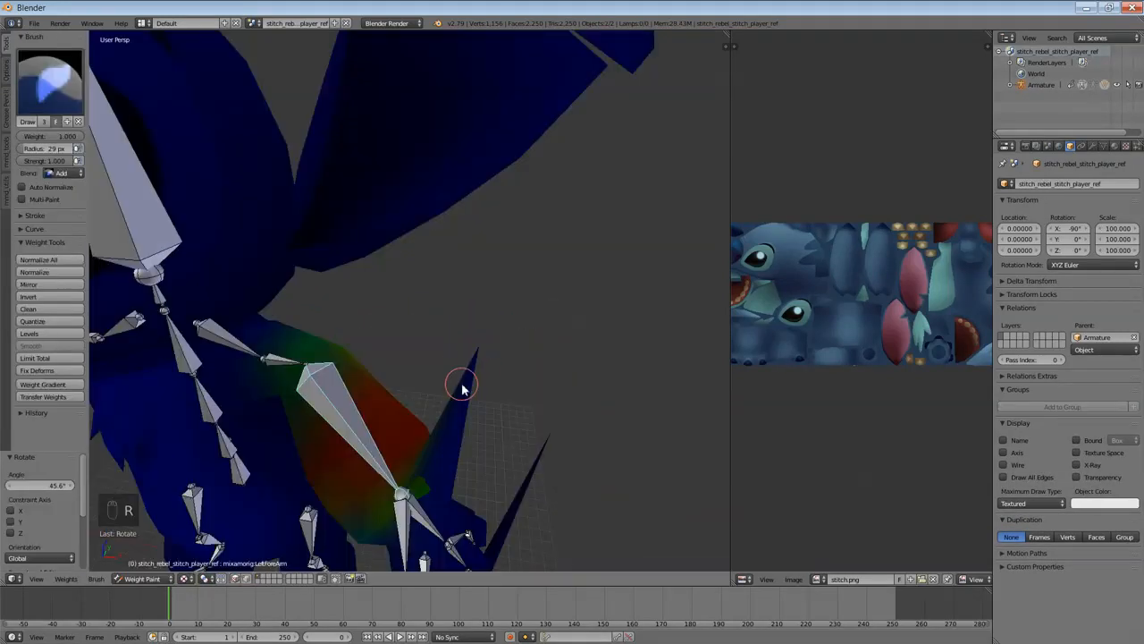
pyautogui.moveTo(462, 388); pyautogui.dragTo(469, 393, button='middle')
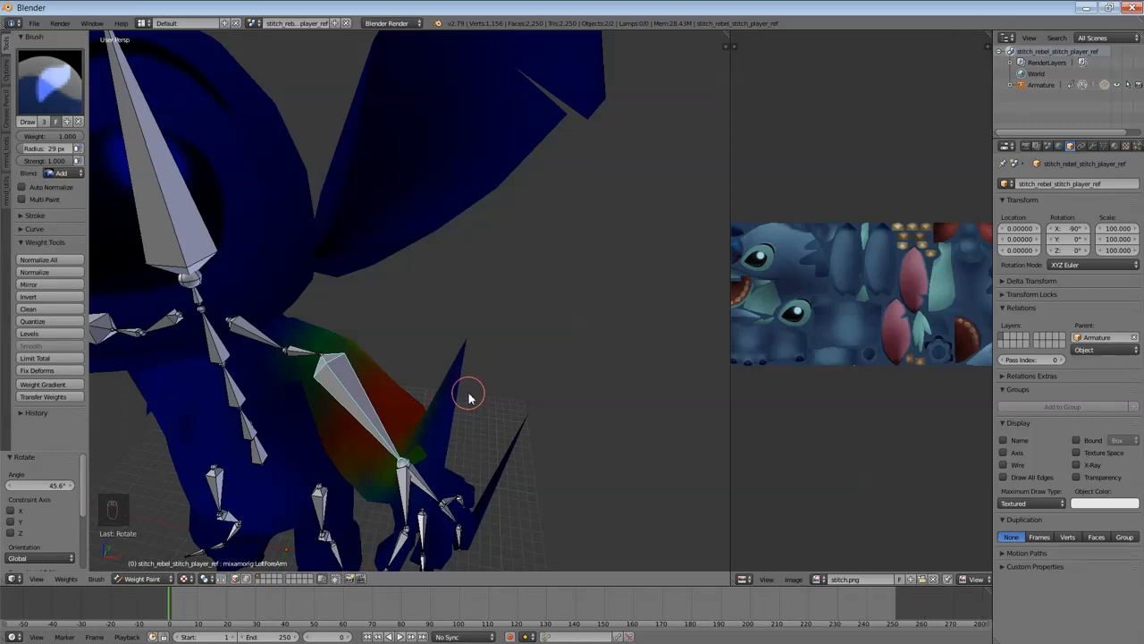
pyautogui.moveTo(469, 395); pyautogui.dragTo(520, 340, button='middle')
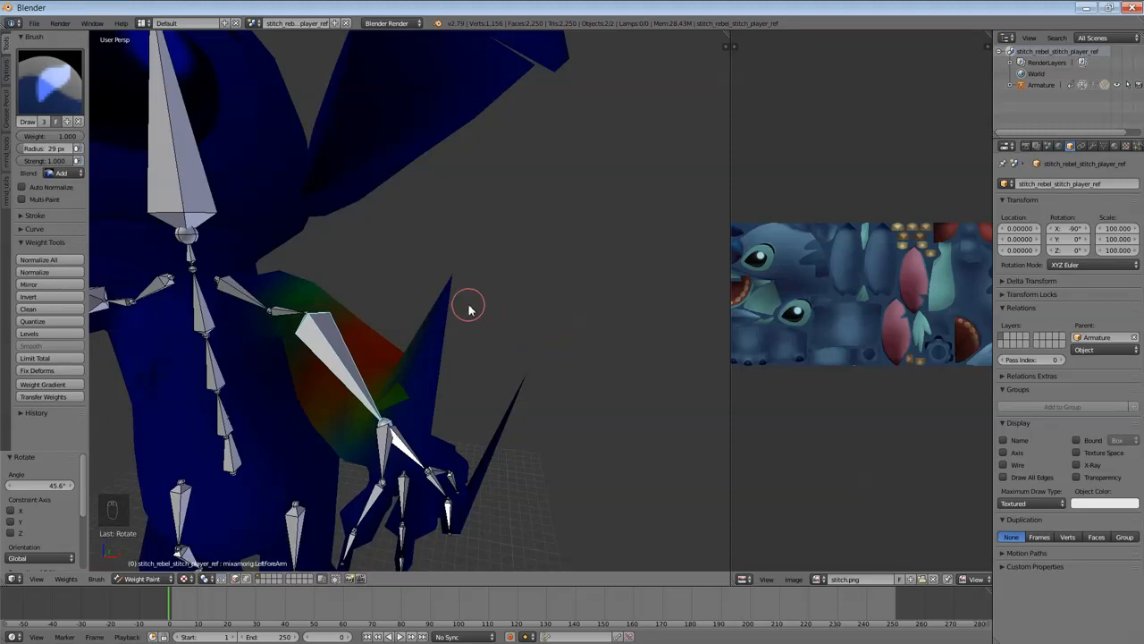
# Step: Paint weight 1.000 in Add mode over the stretched spikes near the left hand and test-rotate the forearm
pyautogui.moveTo(456, 295)
pyautogui.mouseDown()
pyautogui.moveTo(447, 281)
pyautogui.moveTo(532, 393)
pyautogui.mouseUp()
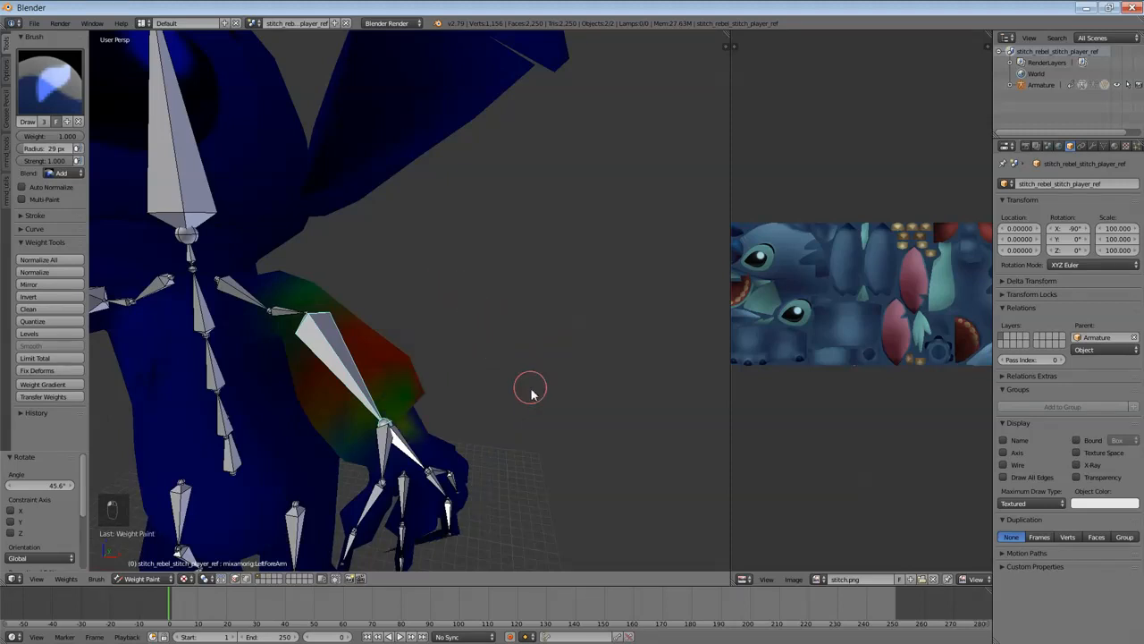
pyautogui.moveTo(528, 397); pyautogui.dragTo(561, 380, button='middle')
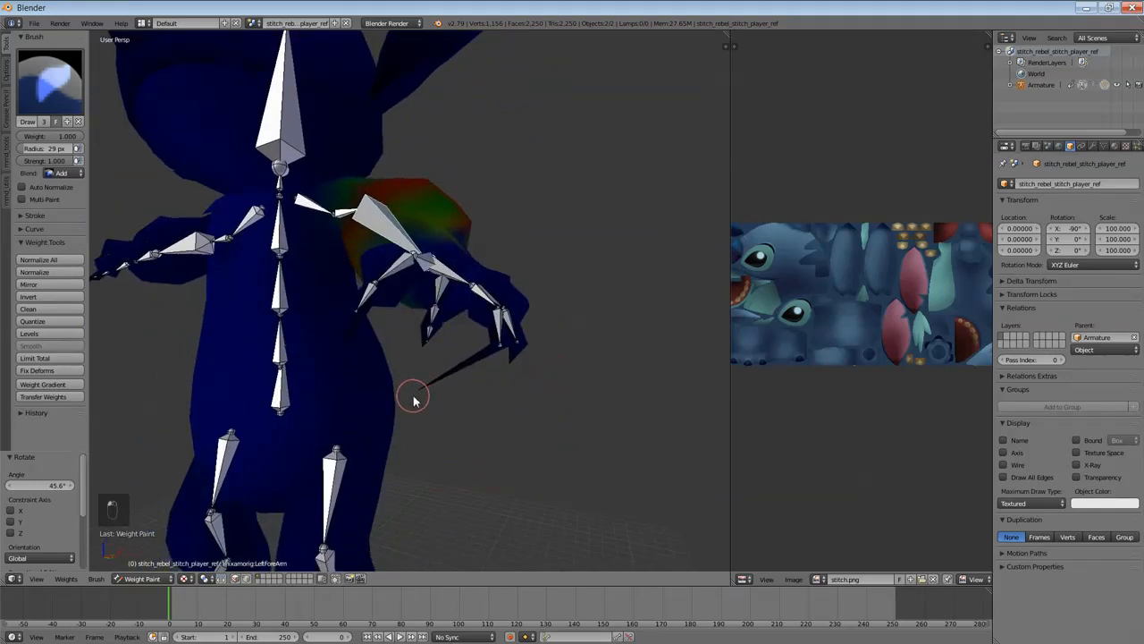
pyautogui.moveTo(429, 396); pyautogui.dragTo(491, 396, button='middle')
pyautogui.press('r')
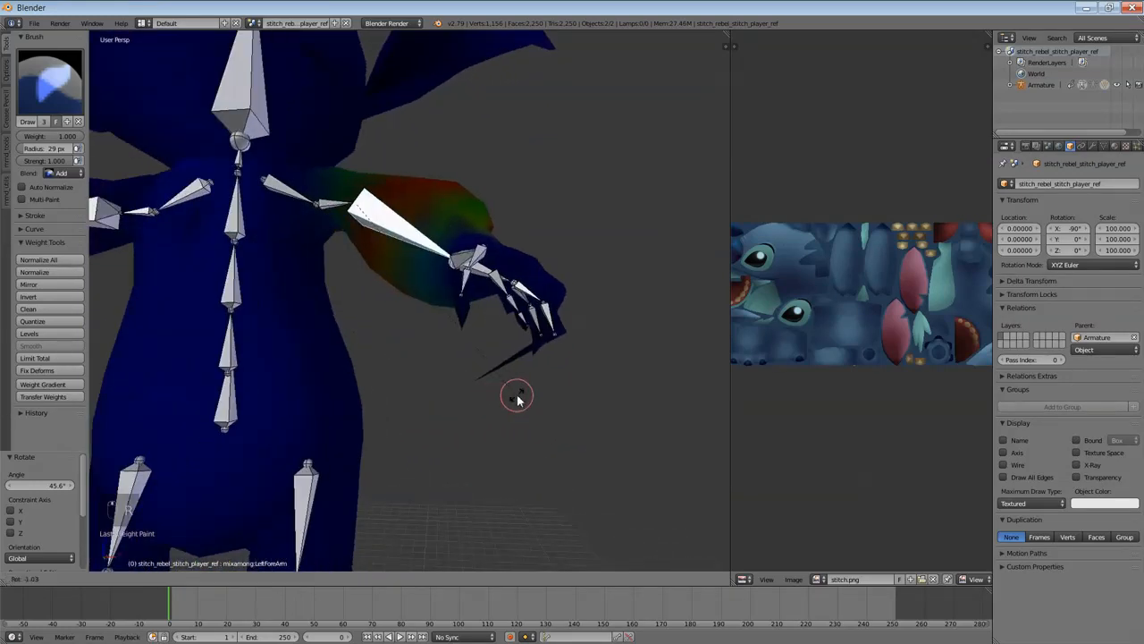
pyautogui.rightClick(574, 350)
pyautogui.moveTo(575, 349); pyautogui.dragTo(569, 388, button='middle')
pyautogui.moveTo(525, 310); pyautogui.dragTo(513, 413, button='middle')
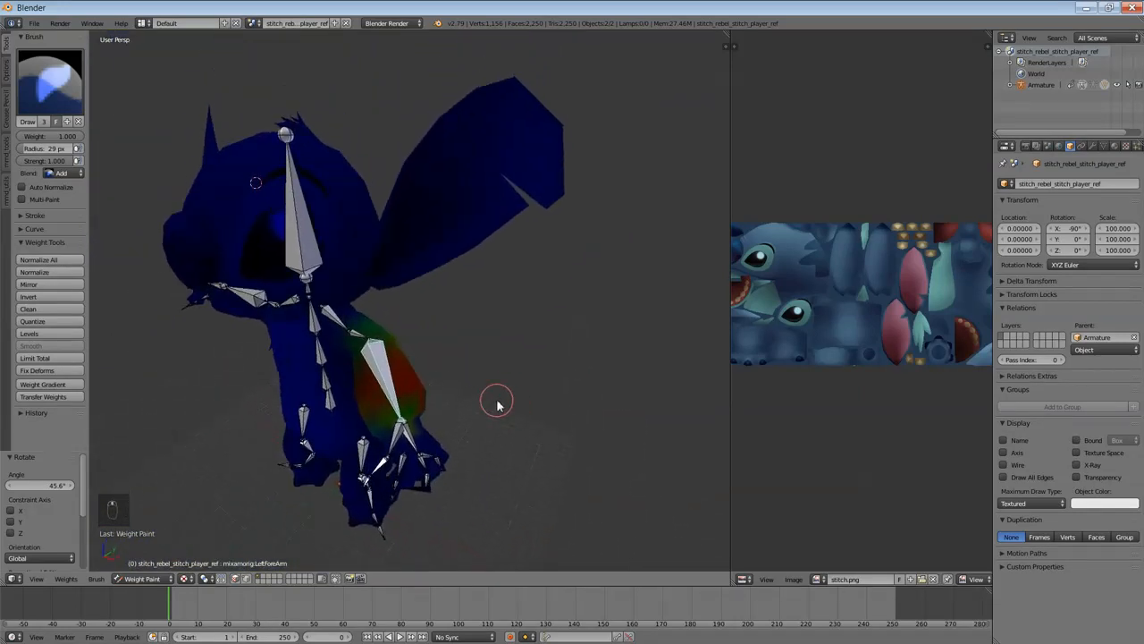
pyautogui.press('r')
pyautogui.rightClick(470, 434)
# Step: Set the weight brush's blend mode to Subtract and show the mesh as wireframe
pyautogui.click(61, 175)
pyautogui.click(78, 137)
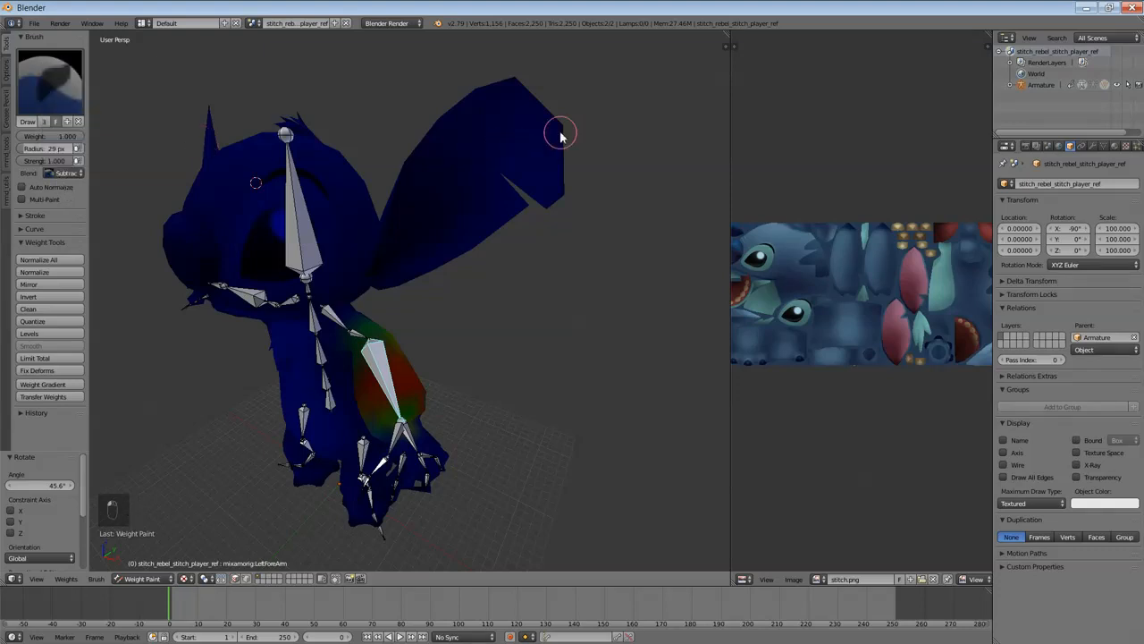
pyautogui.press('z')
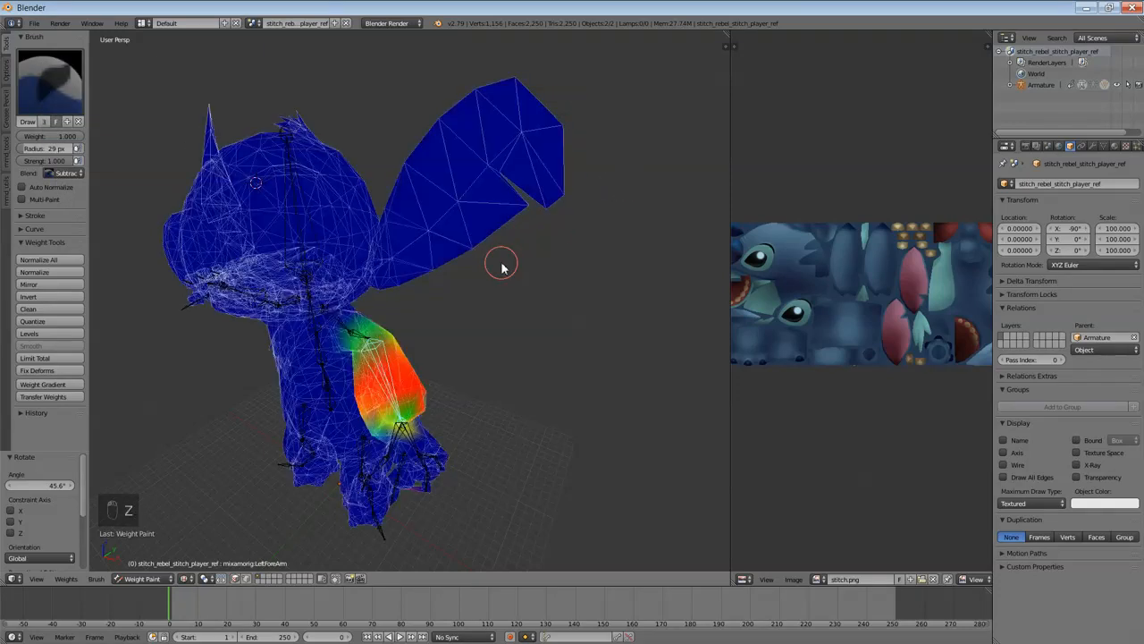
# Step: Test-rotate the LeftForeArm bone in wireframe from several angles to look for stray vertices
pyautogui.moveTo(535, 208); pyautogui.dragTo(557, 189, button='middle')
pyautogui.press('r')
pyautogui.rightClick(542, 151)
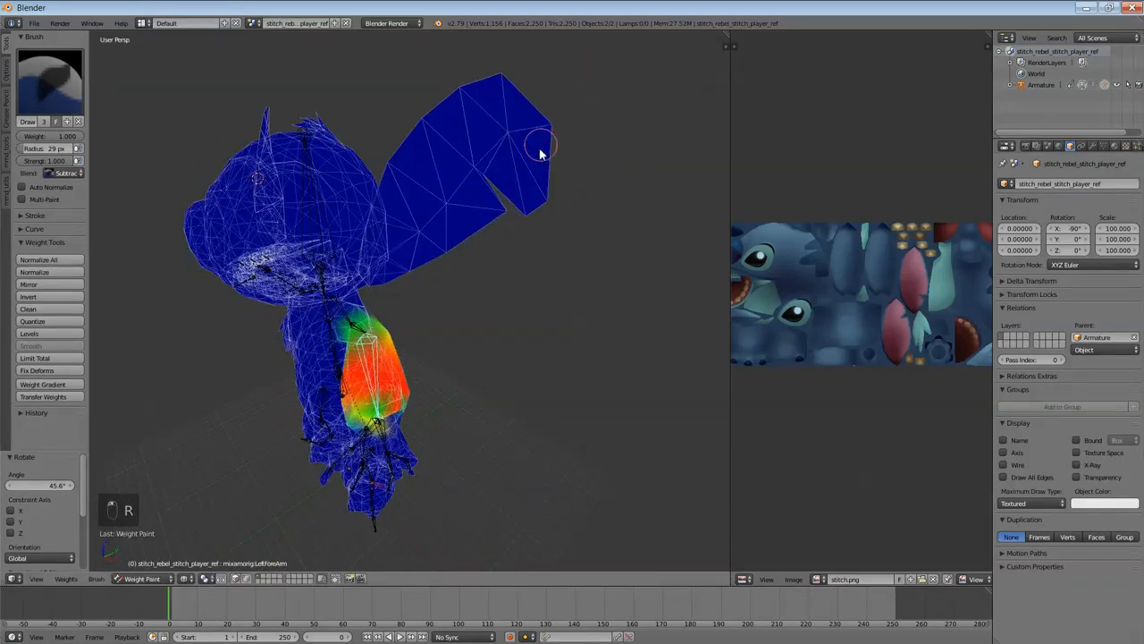
pyautogui.moveTo(542, 151); pyautogui.dragTo(615, 177, button='middle')
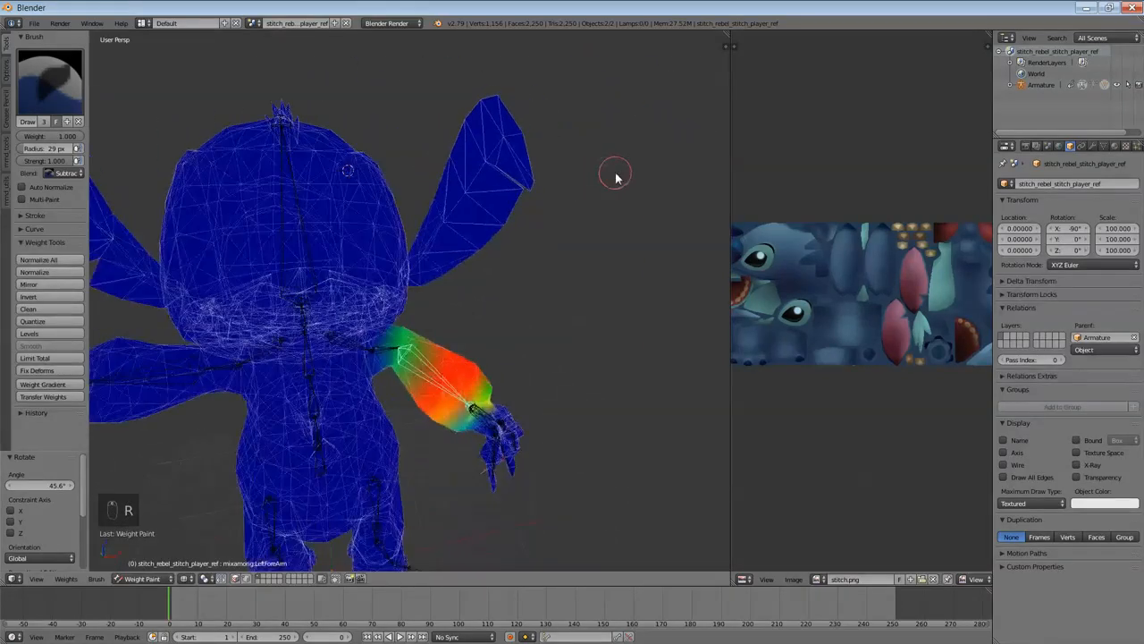
pyautogui.press('r')
pyautogui.rightClick(341, 408)
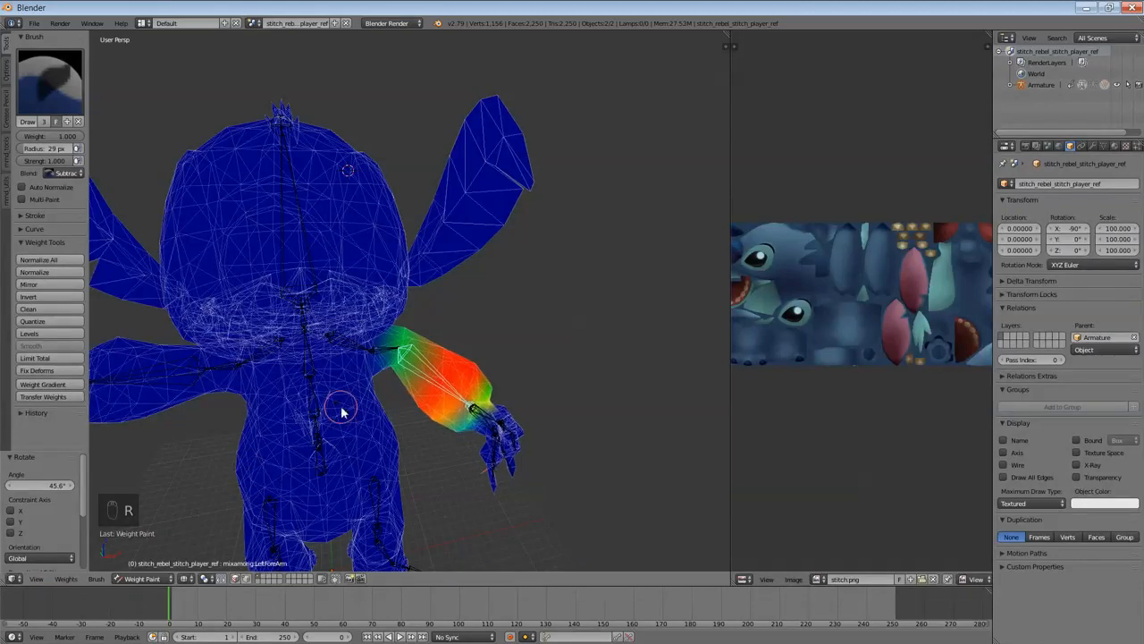
# Step: Return the mesh to Object Mode and set the viewport shading to Texture
pyautogui.press('Tab')
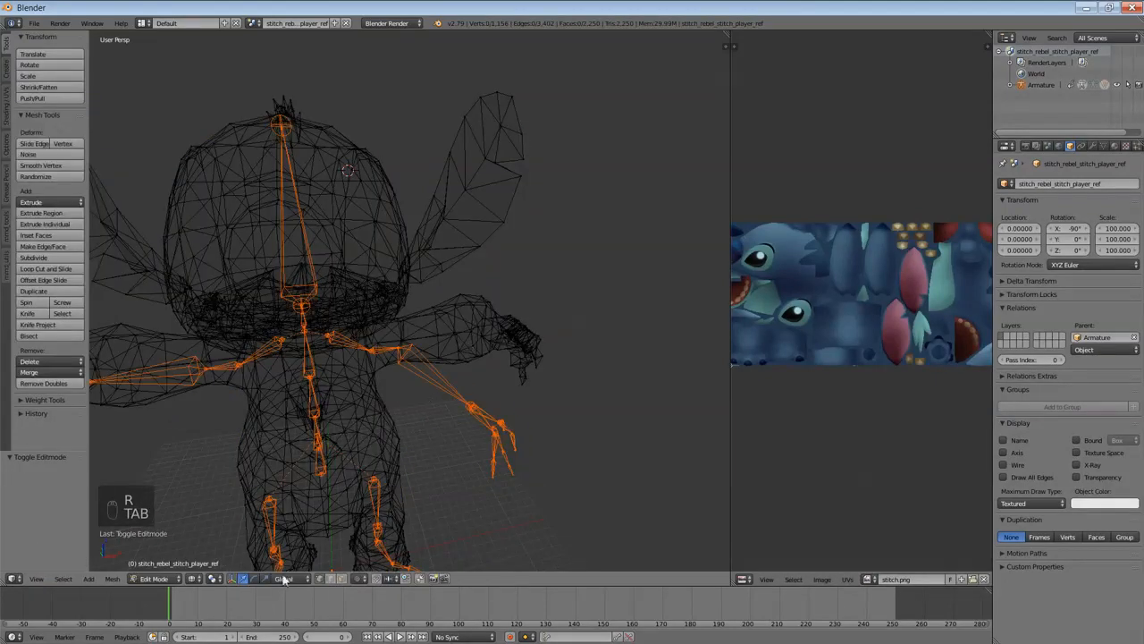
pyautogui.click(154, 578)
pyautogui.click(163, 565)
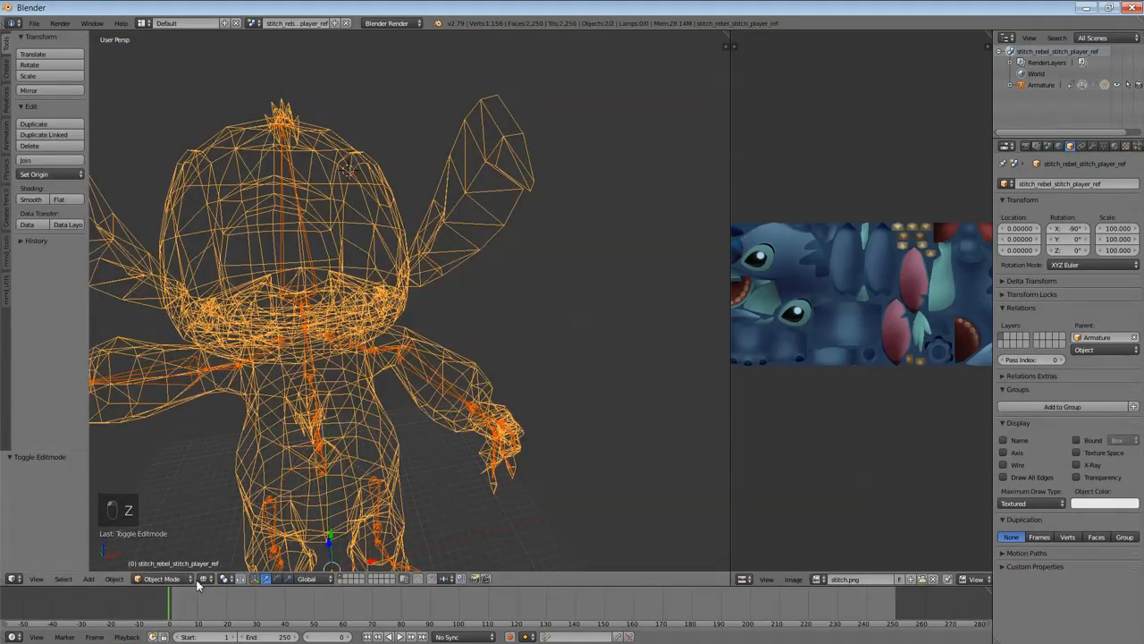
pyautogui.click(201, 580)
pyautogui.click(228, 526)
# Step: Select all of the armature's bones in Pose Mode and clear their rotation
pyautogui.rightClick(429, 379)
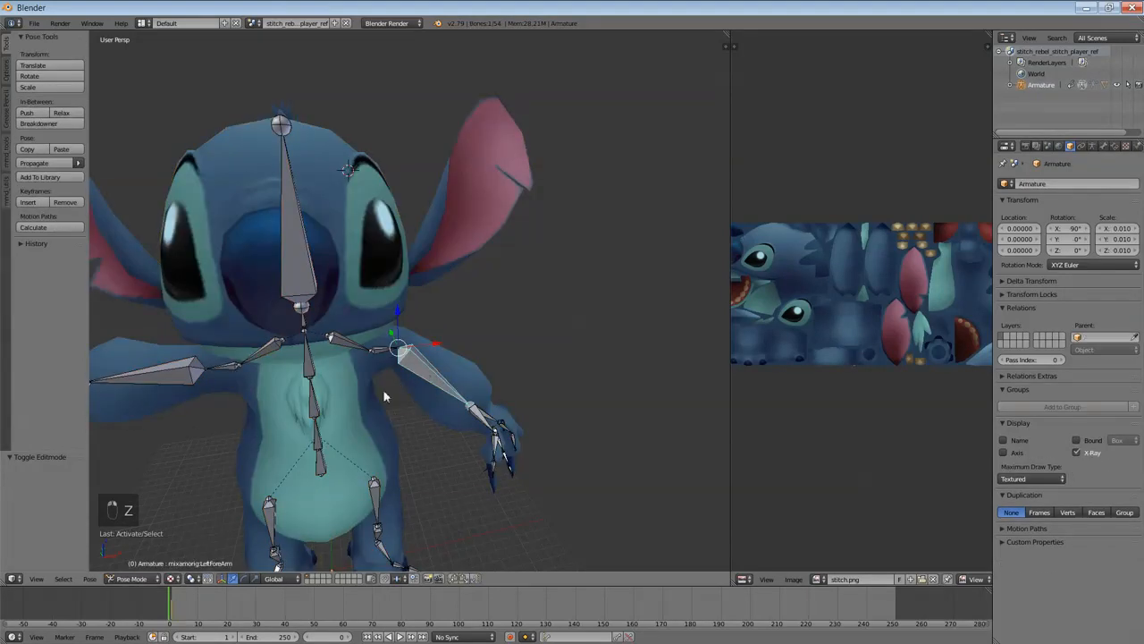
pyautogui.press('a')
pyautogui.press('a')
pyautogui.press('a')
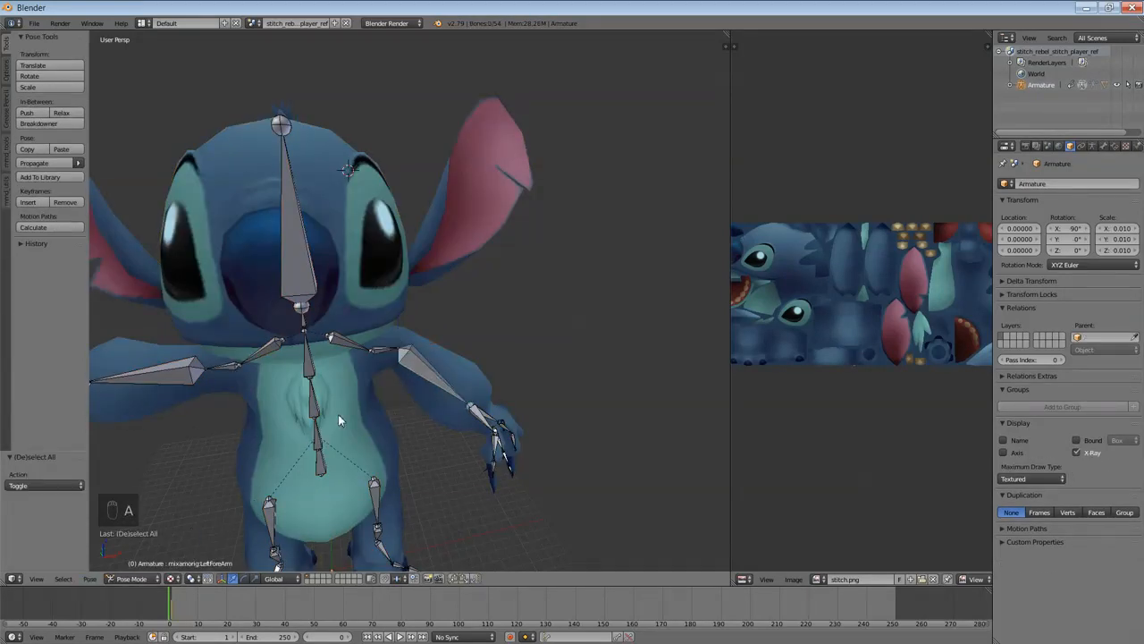
pyautogui.click(101, 579)
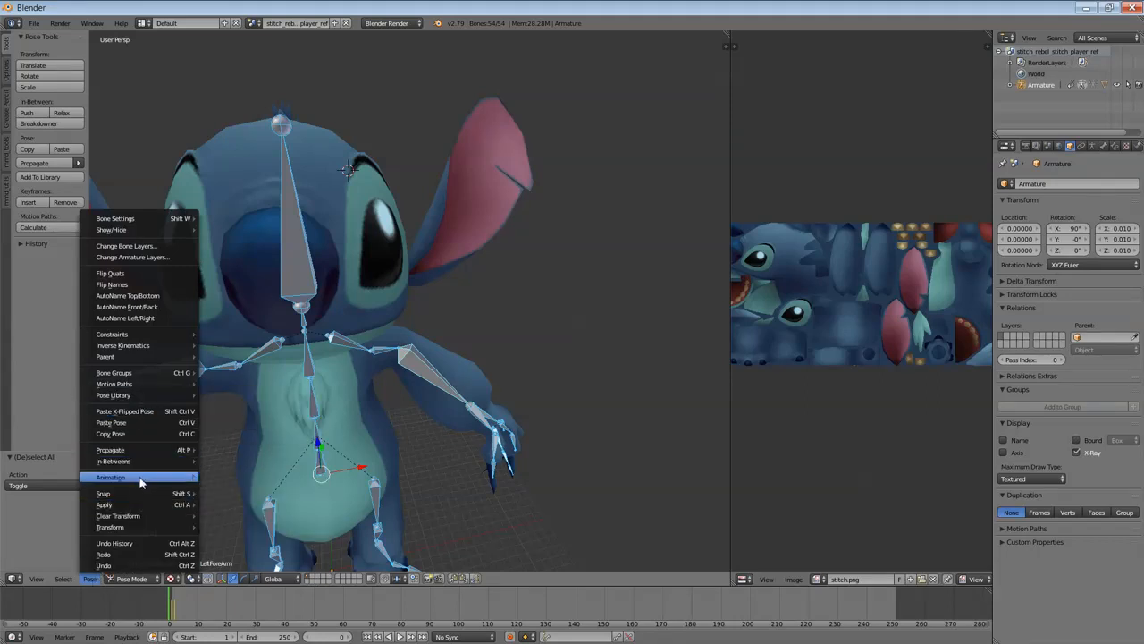
pyautogui.moveTo(148, 521)
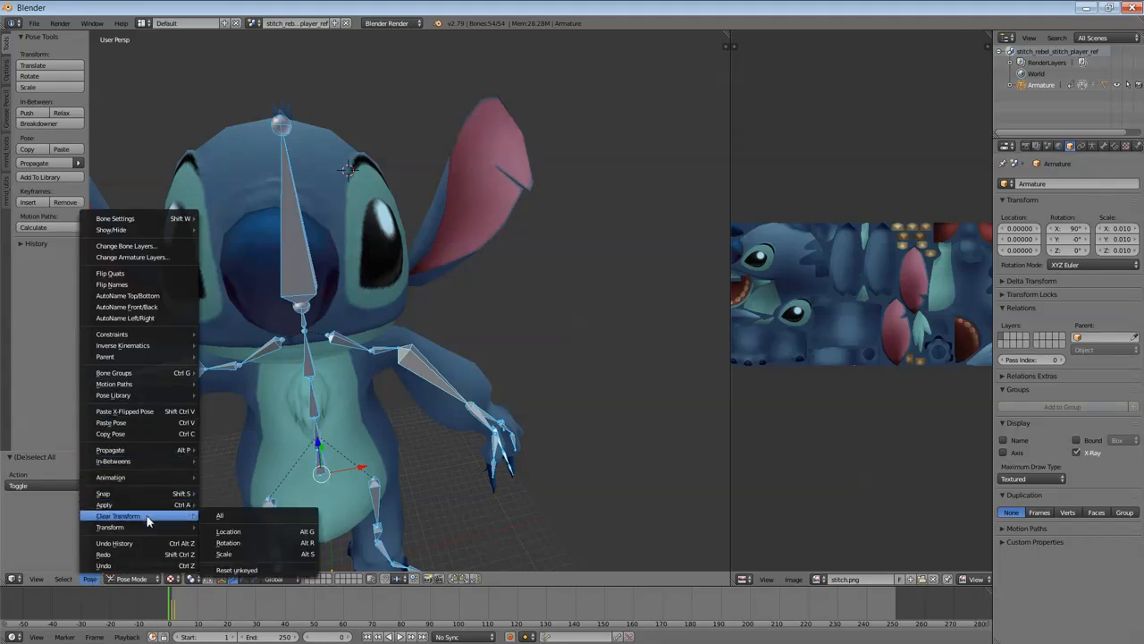
pyautogui.click(228, 542)
# Step: Select the LeftHand bone at the left wrist
pyautogui.moveTo(414, 463); pyautogui.dragTo(462, 475, button='middle')
pyautogui.scroll(4, 462, 475)
pyautogui.moveTo(522, 386); pyautogui.dragTo(496, 431, button='middle')
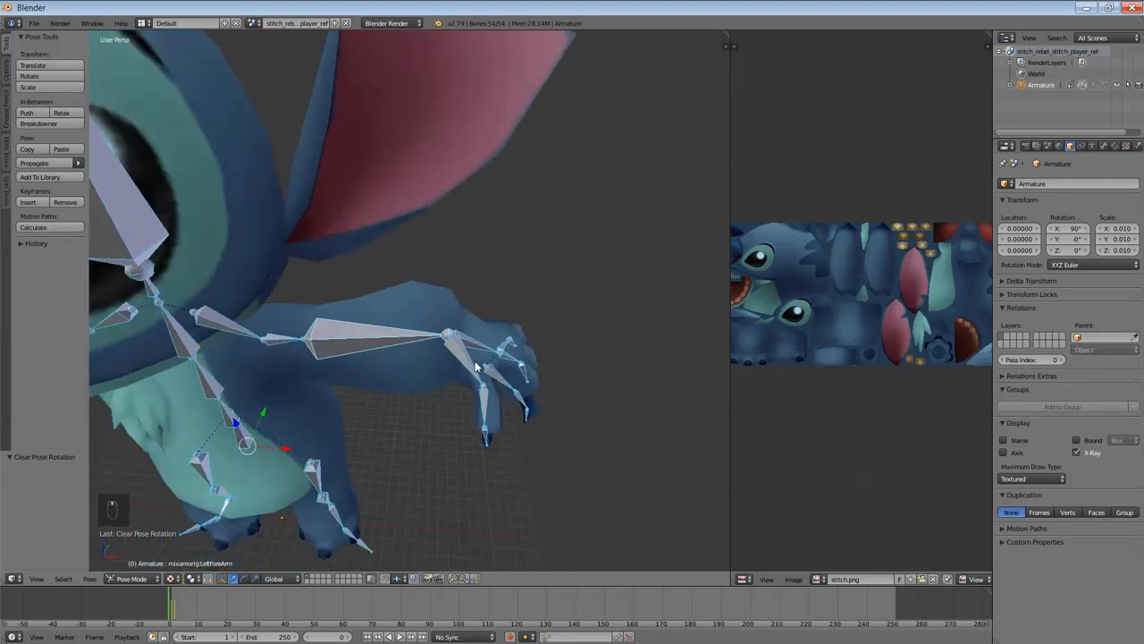
pyautogui.rightClick(476, 339)
pyautogui.rightClick(478, 342)
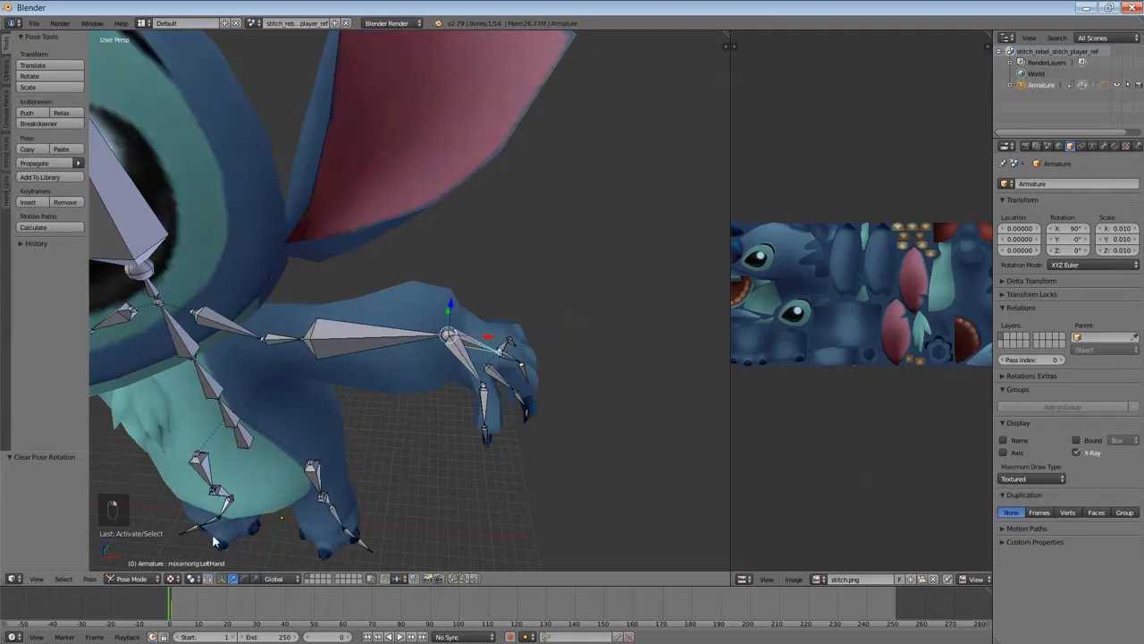
# Step: Select the Stitch mesh and switch it to Weight Paint mode
pyautogui.rightClick(398, 308)
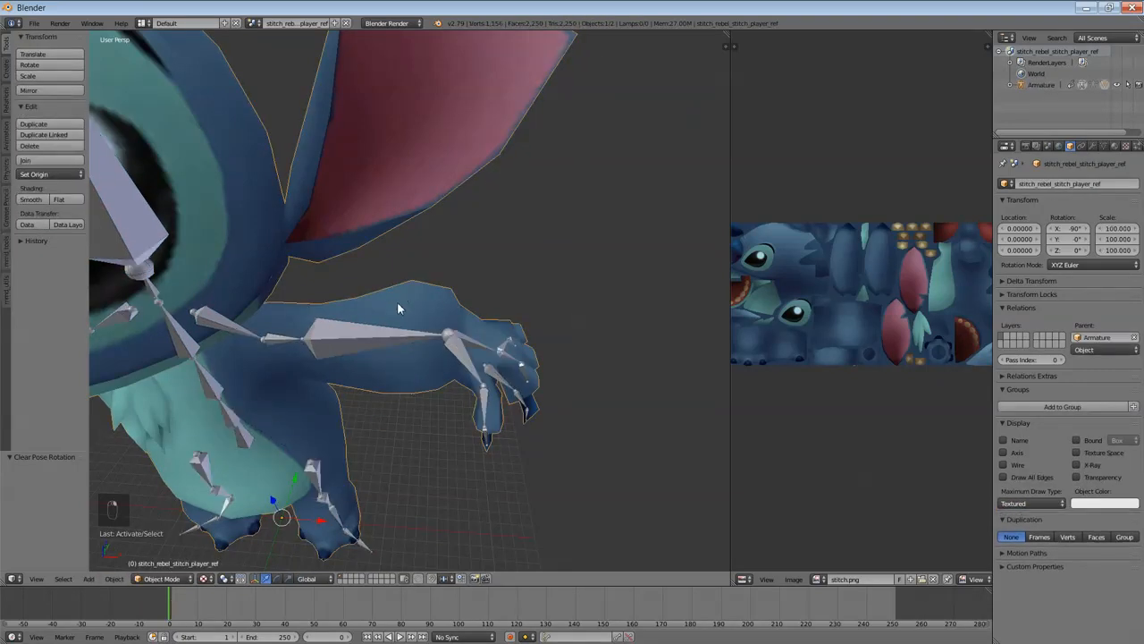
pyautogui.click(172, 578)
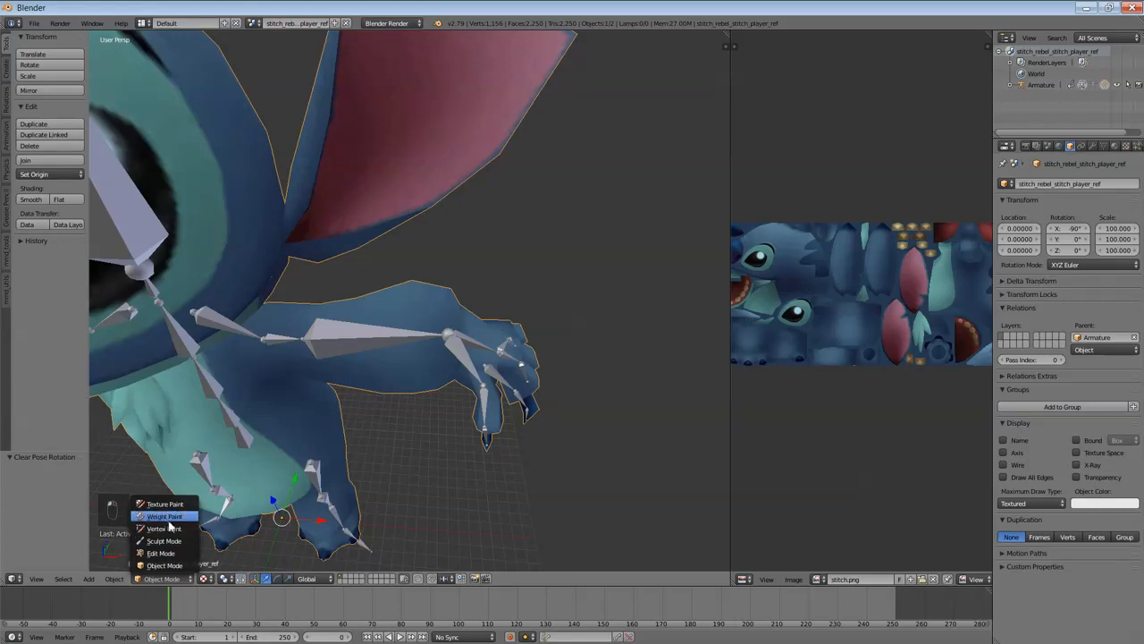
pyautogui.click(166, 516)
# Step: Test-rotate the LeftHand bone to check how the wrist, fingers and the rest of the mesh deform
pyautogui.press('r')
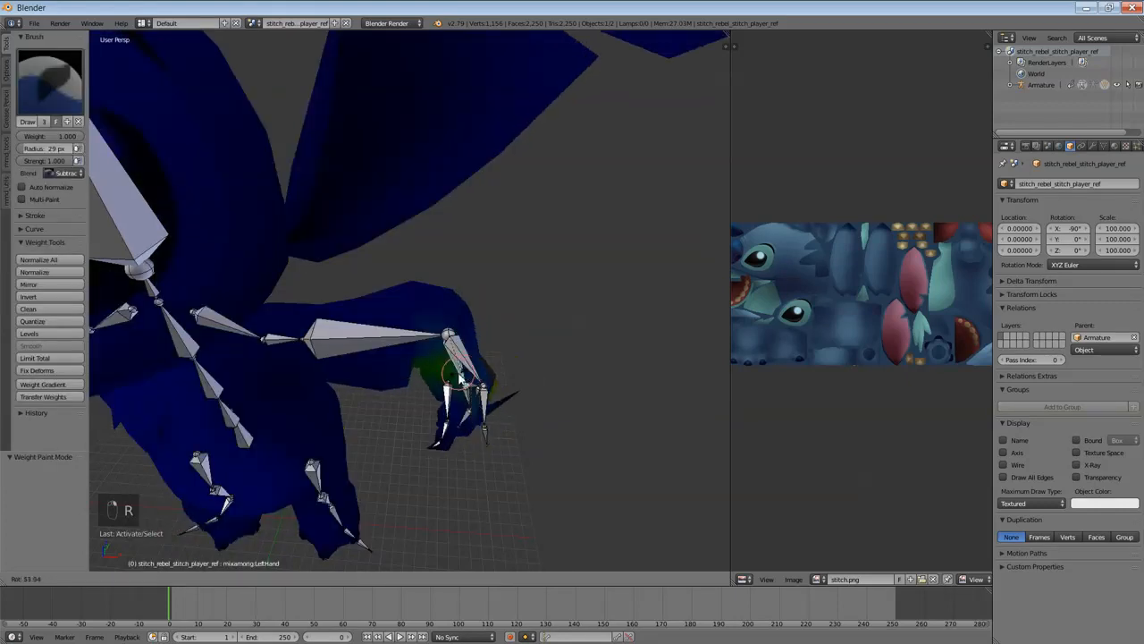
pyautogui.rightClick(439, 371)
pyautogui.scroll(-3, 446, 344)
pyautogui.press('r')
pyautogui.click(421, 401)
pyautogui.moveTo(421, 402); pyautogui.dragTo(190, 400, button='middle')
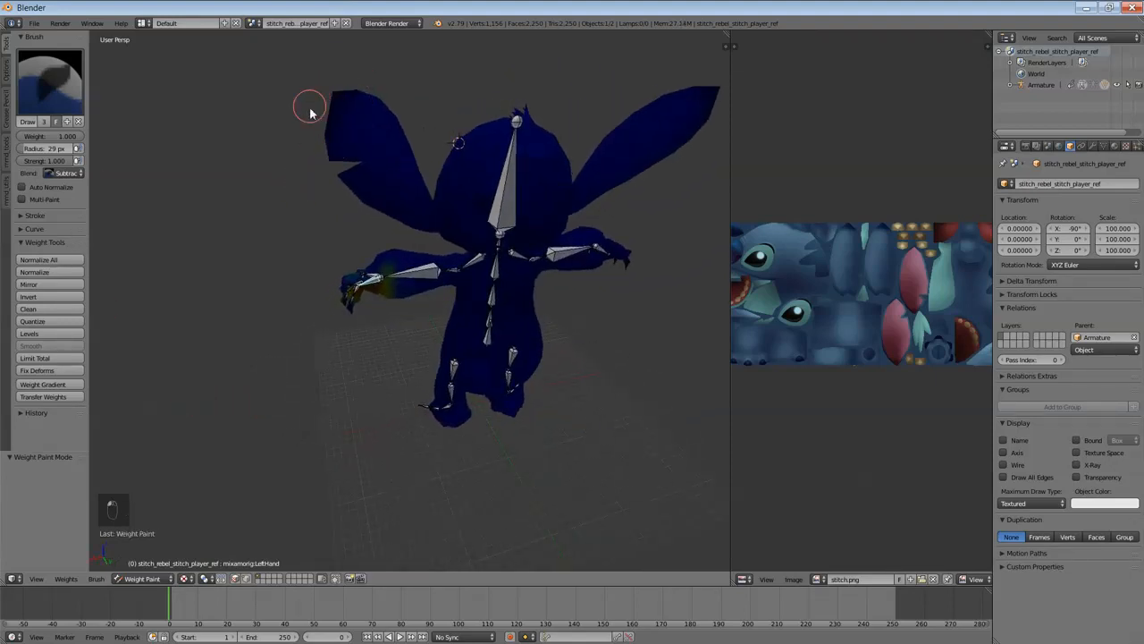
# Step: In wireframe, test-rotate LeftHand and check the weights of its finger bones to find which one affects the ear
pyautogui.press('z')
pyautogui.press('r')
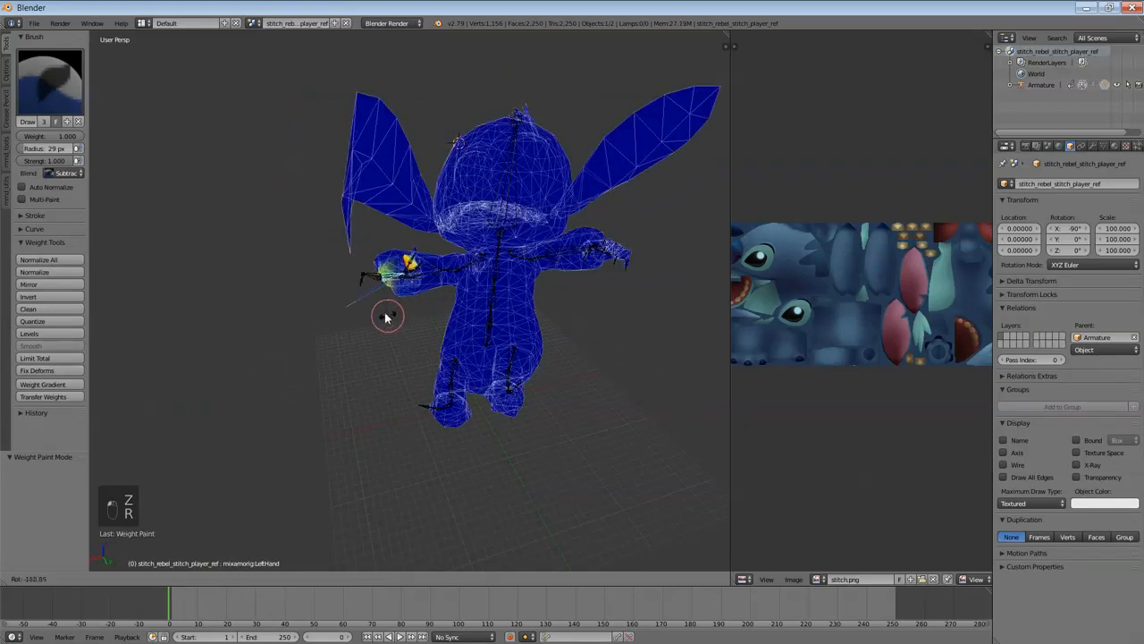
pyautogui.rightClick(379, 310)
pyautogui.scroll(2, 369, 282)
pyautogui.moveTo(368, 282); pyautogui.dragTo(417, 311, button='middle')
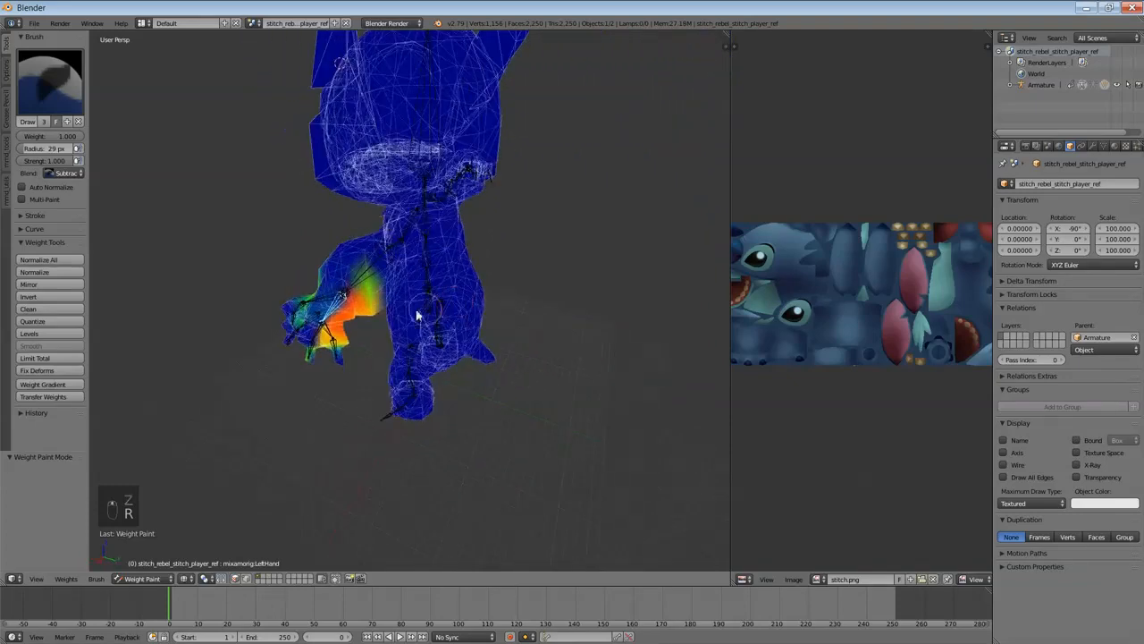
pyautogui.rightClick(324, 330)
pyautogui.moveTo(326, 329); pyautogui.dragTo(301, 329, button='middle')
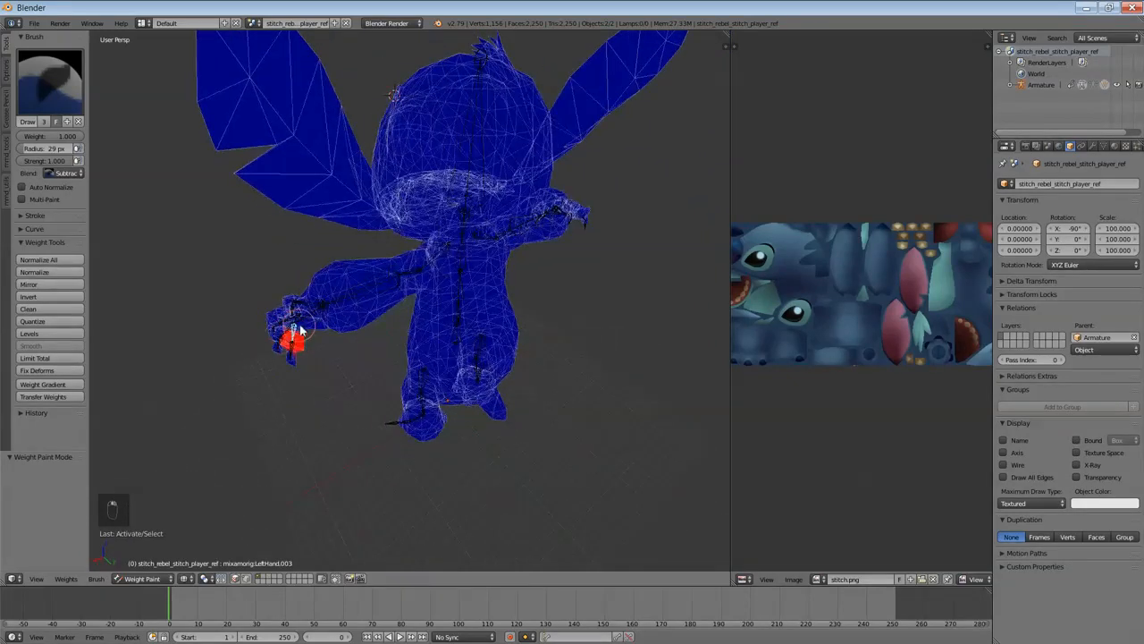
pyautogui.press('r')
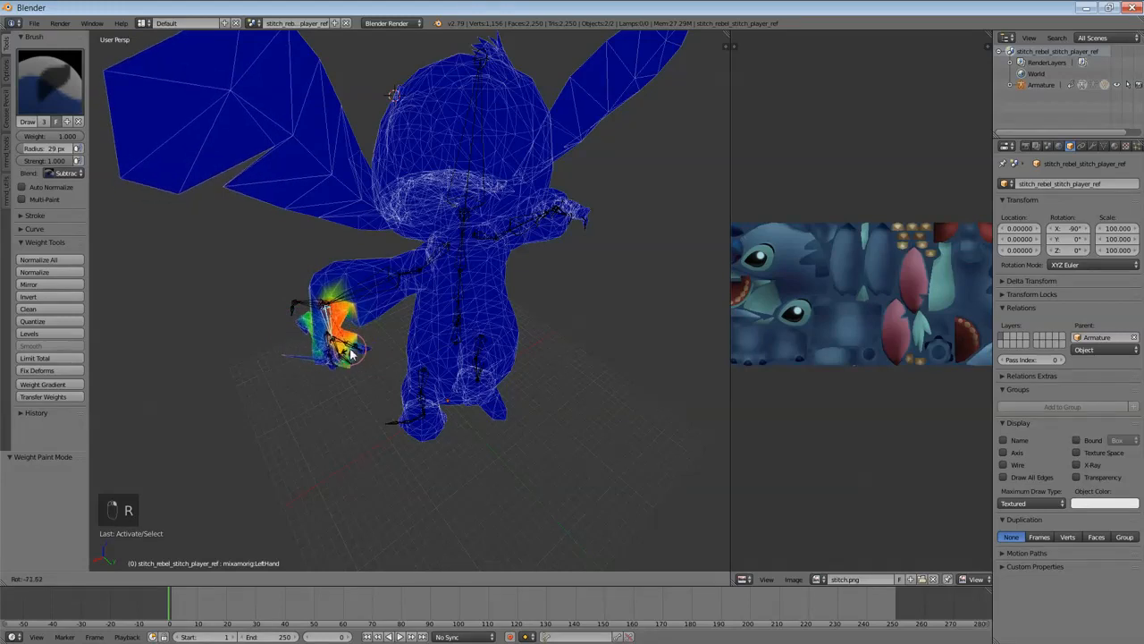
pyautogui.rightClick(304, 347)
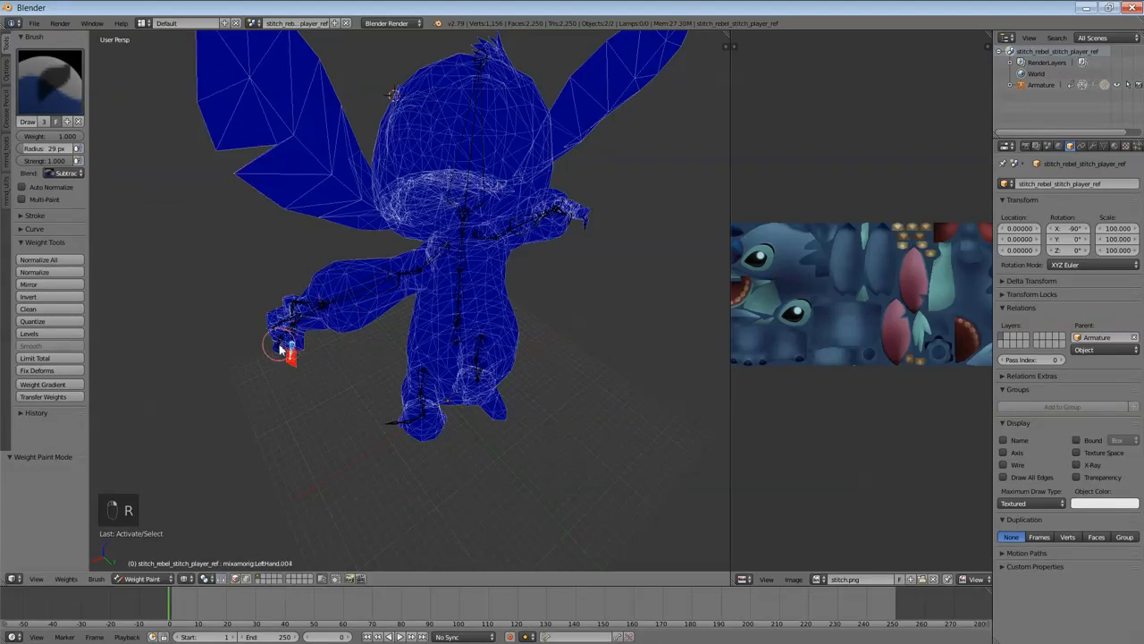
# Step: Select the LeftHand.002 finger bone and subtract its stray weights from the outer part of the left ear
pyautogui.rightClick(280, 348)
pyautogui.moveTo(251, 205); pyautogui.dragTo(251, 264, button='middle')
pyautogui.moveTo(250, 264); pyautogui.dragTo(237, 99)
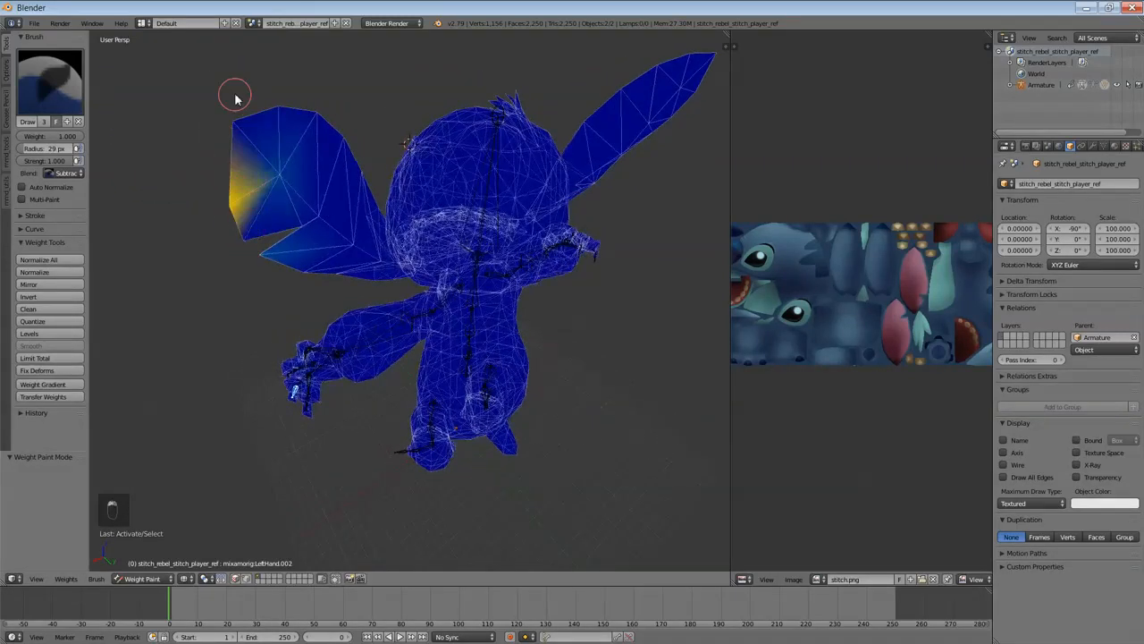
pyautogui.press('r')
pyautogui.rightClick(268, 262)
pyautogui.click(274, 186)
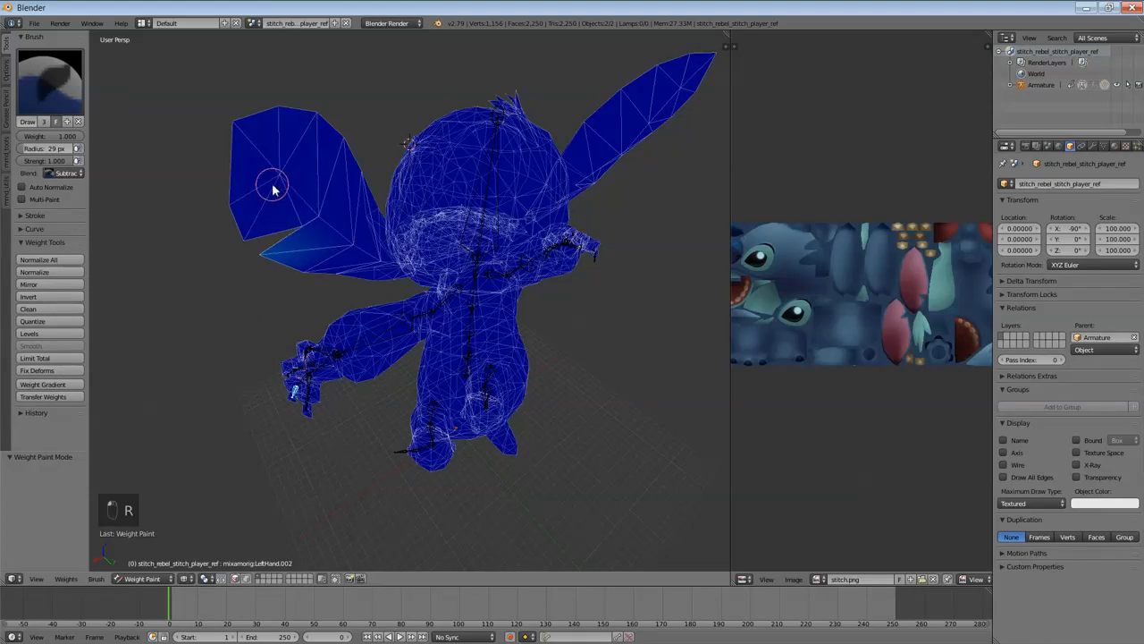
# Step: Clear the remaining LeftHand.002 weight from the left ear's lower tip and recheck the ear with the LeftForeArm bone
pyautogui.rightClick(371, 362)
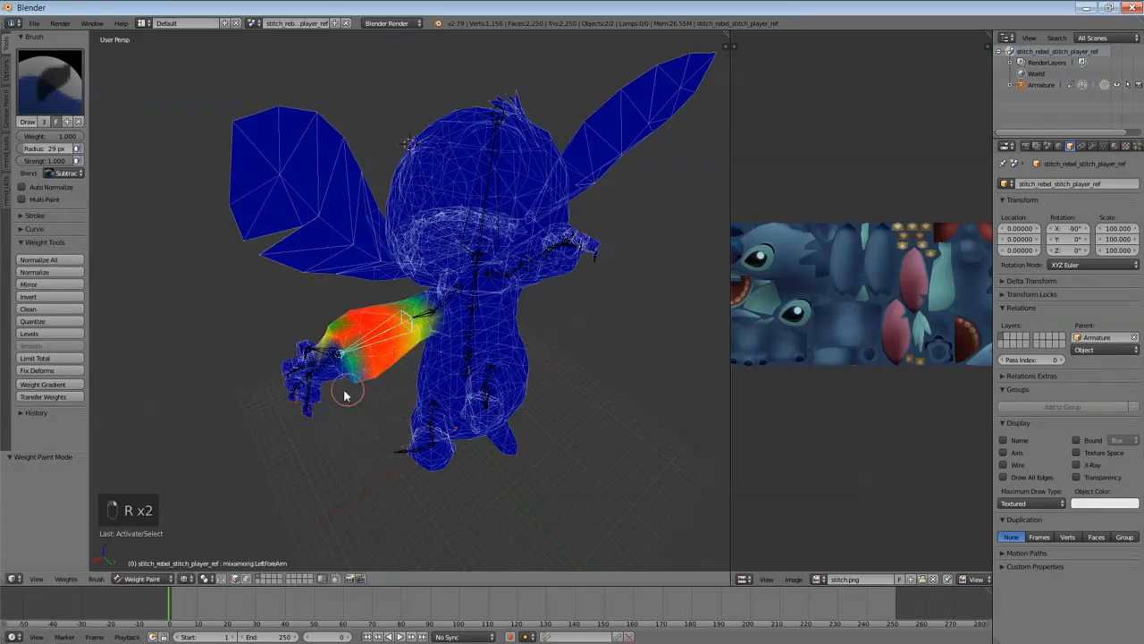
pyautogui.rightClick(298, 398)
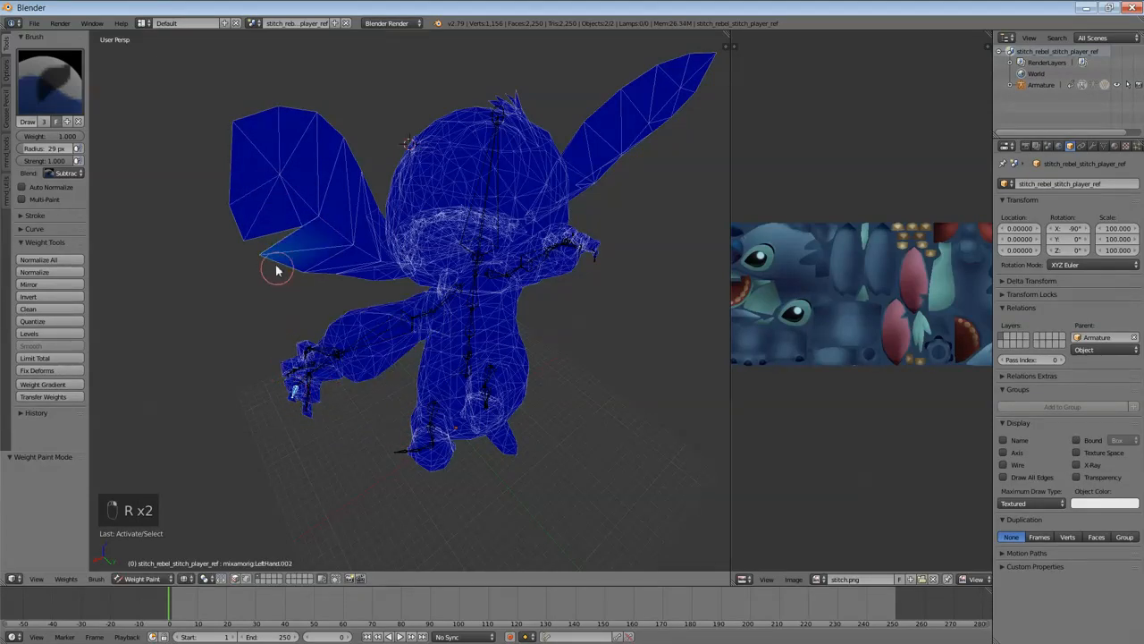
pyautogui.rightClick(377, 353)
pyautogui.rightClick(384, 402)
pyautogui.rightClick(349, 333)
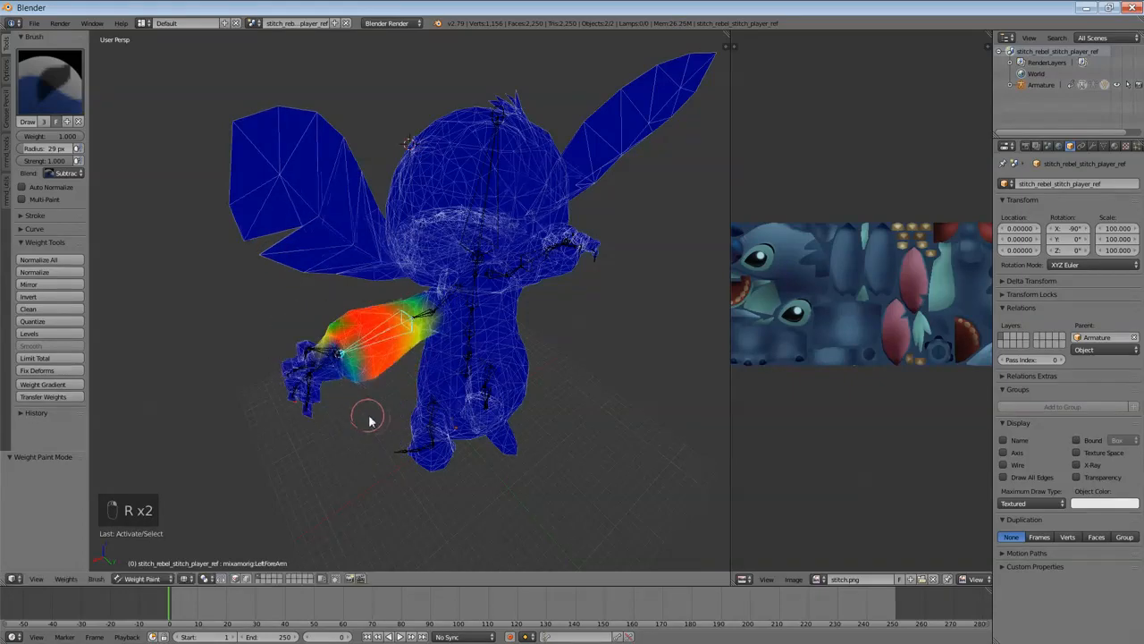
# Step: Test-rotate the LeftHand bone close up to check the wrist and palm deformation
pyautogui.moveTo(370, 420); pyautogui.dragTo(457, 354, button='middle')
pyautogui.rightClick(460, 321)
pyautogui.press('r')
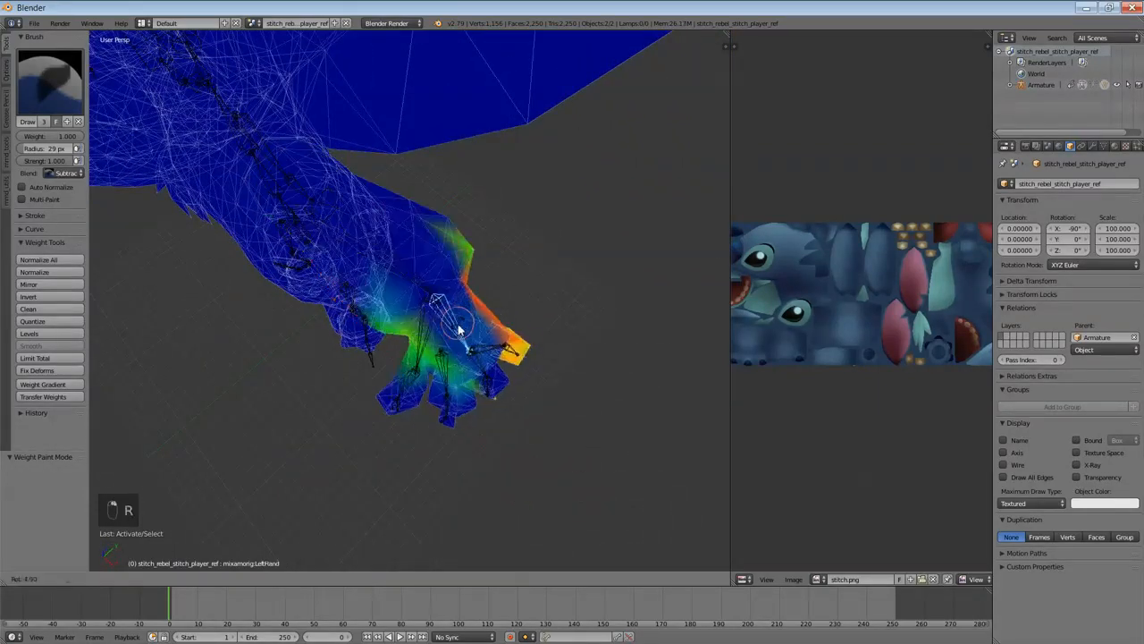
pyautogui.rightClick(508, 309)
# Step: Test-rotate the finger bones from LeftForeArm.001 to LeftForeArm.003 to check the separate finger and its claw
pyautogui.rightClick(413, 366)
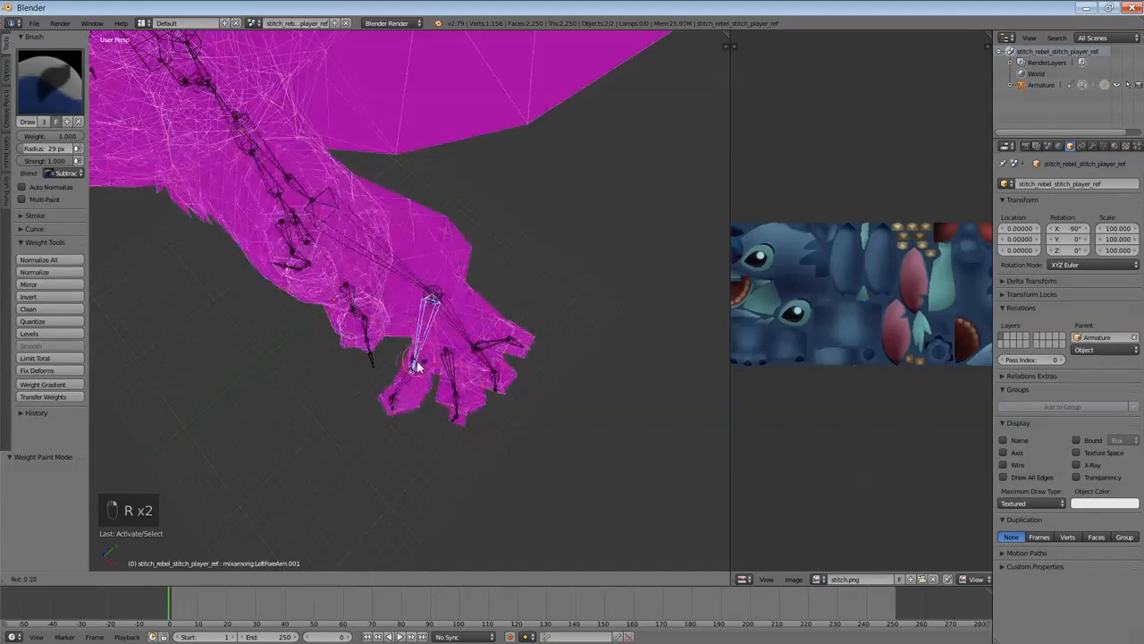
pyautogui.moveTo(447, 356)
pyautogui.mouseDown(button='middle')
pyautogui.moveTo(486, 350)
pyautogui.moveTo(471, 319)
pyautogui.moveTo(460, 370)
pyautogui.mouseUp(button='middle')
pyautogui.rightClick(463, 374)
pyautogui.press('r')
pyautogui.click(438, 410)
pyautogui.rightClick(437, 431)
pyautogui.press('r')
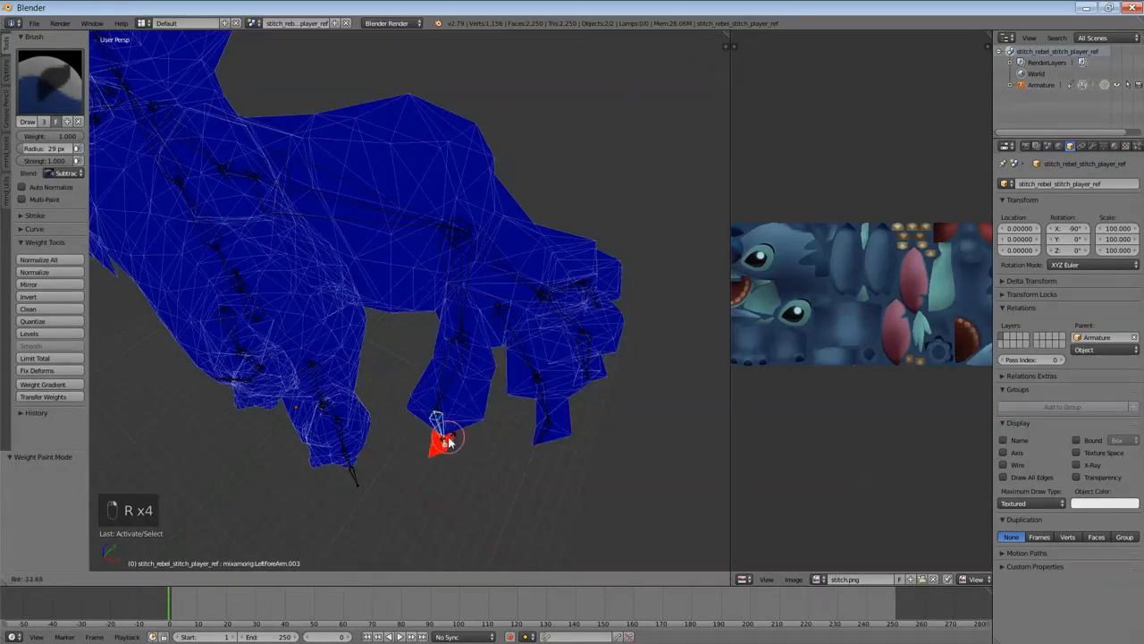
# Step: Subtract the stray LeftHandThumb3 and LeftHandThumb2 weights from the neighbouring LeftForeArm finger and its claw
pyautogui.press('r')
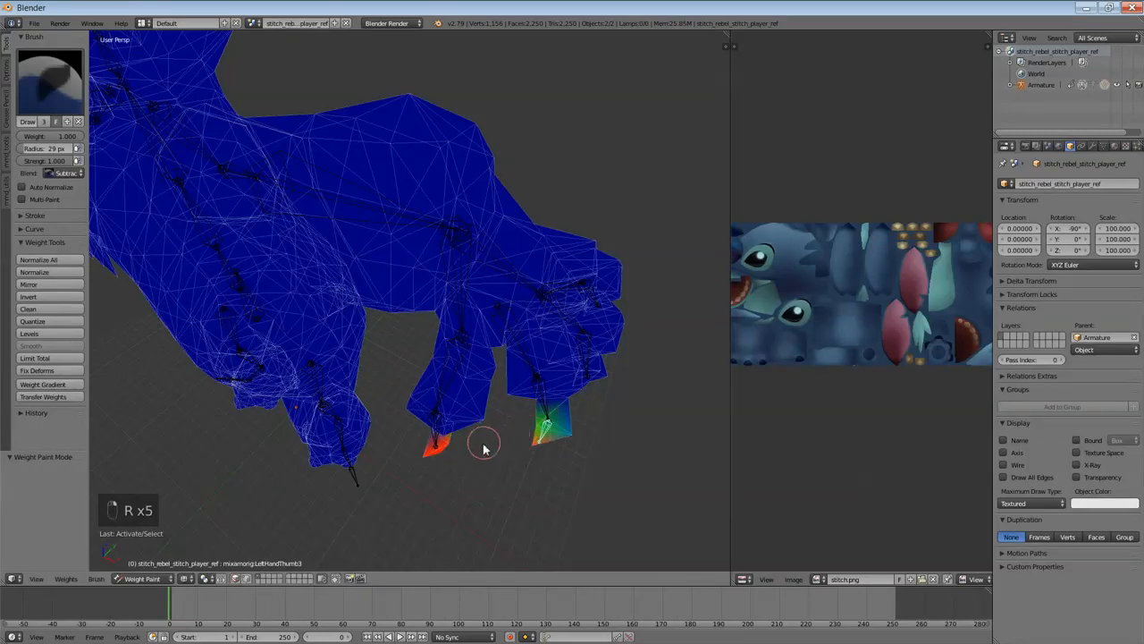
pyautogui.moveTo(503, 458); pyautogui.dragTo(452, 429, button='middle')
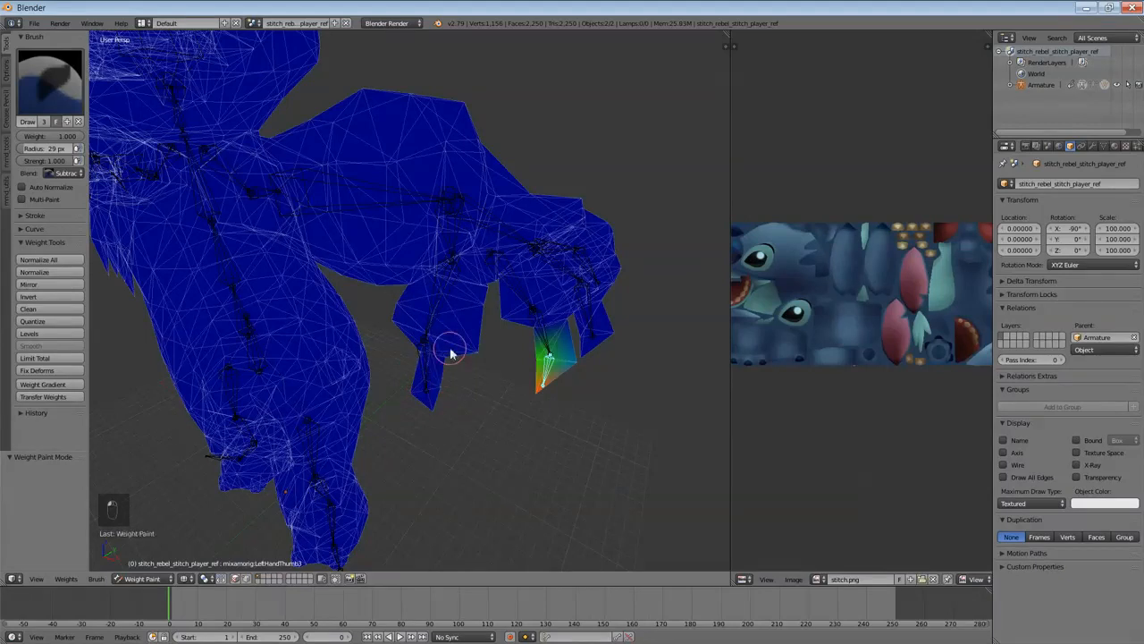
pyautogui.rightClick(533, 336)
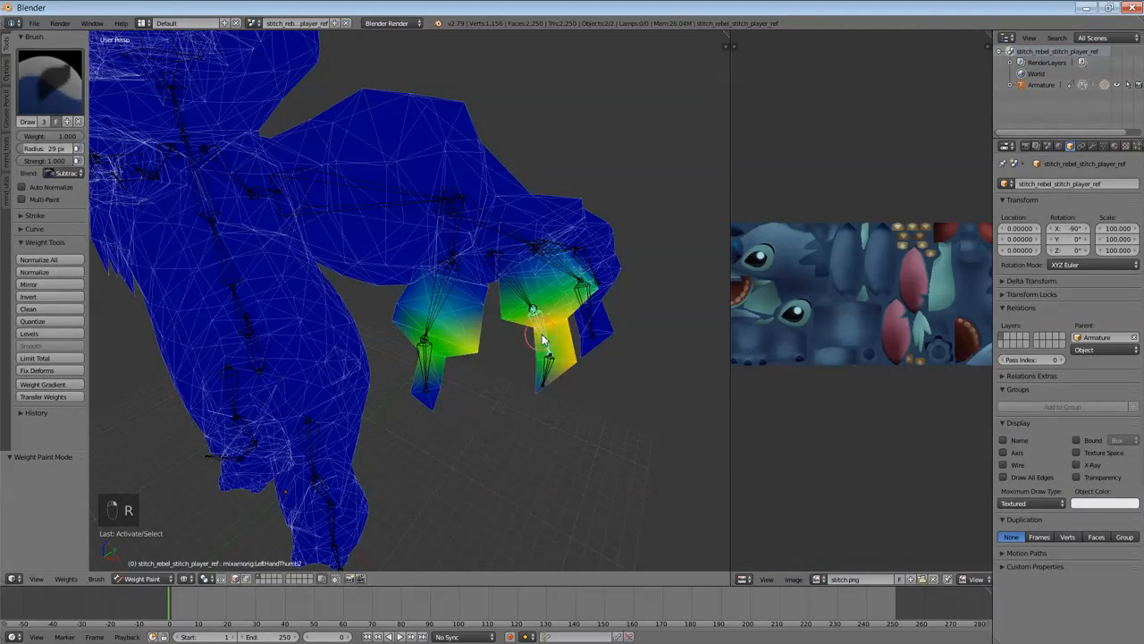
pyautogui.moveTo(492, 348)
pyautogui.mouseDown()
pyautogui.moveTo(440, 348)
pyautogui.moveTo(477, 311)
pyautogui.mouseUp()
# Step: Test-rotate the LeftHandThumb2 bone from several angles to check that only its own finger moves
pyautogui.press('r')
pyautogui.rightClick(519, 354)
pyautogui.moveTo(520, 353); pyautogui.dragTo(508, 394, button='middle')
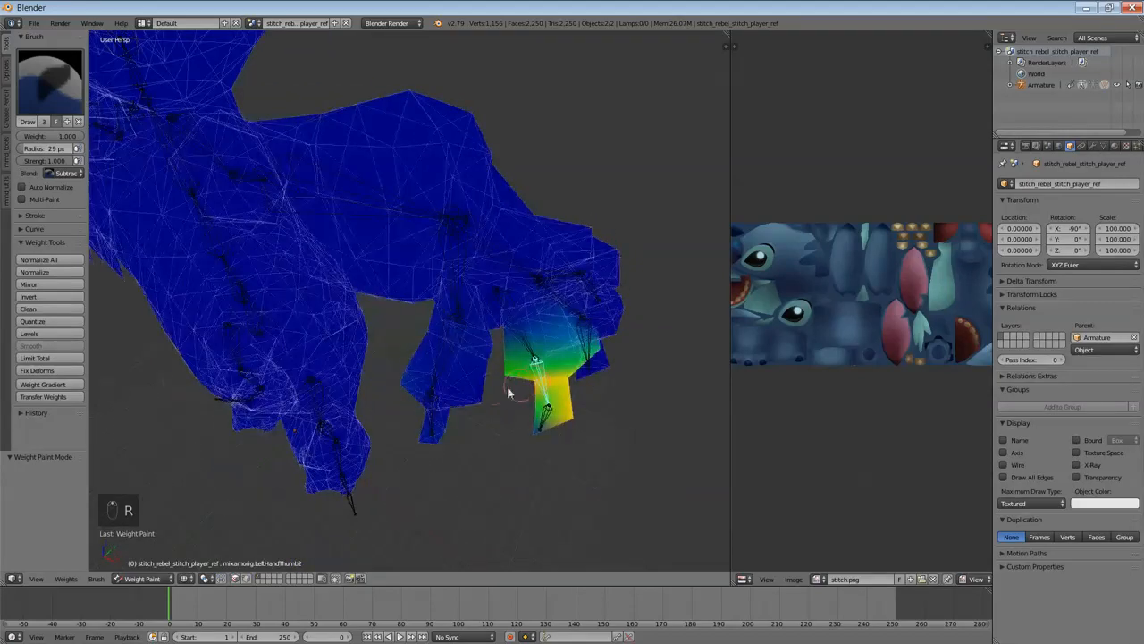
pyautogui.moveTo(438, 419); pyautogui.dragTo(462, 417, button='middle')
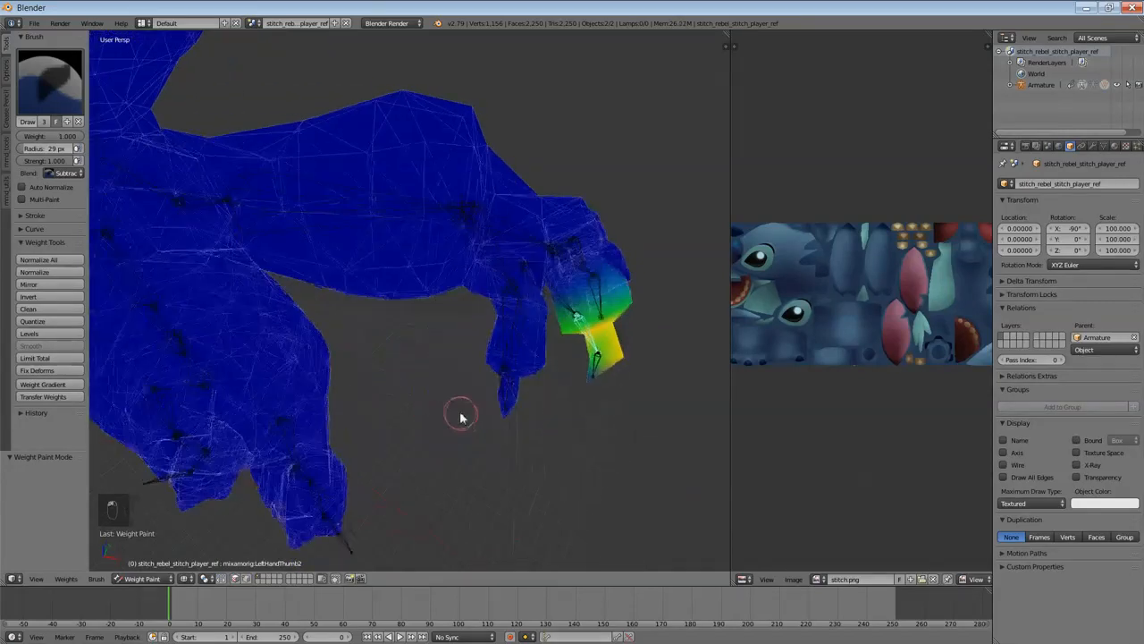
pyautogui.press('r')
pyautogui.rightClick(604, 356)
pyautogui.moveTo(549, 387); pyautogui.dragTo(417, 385, button='middle')
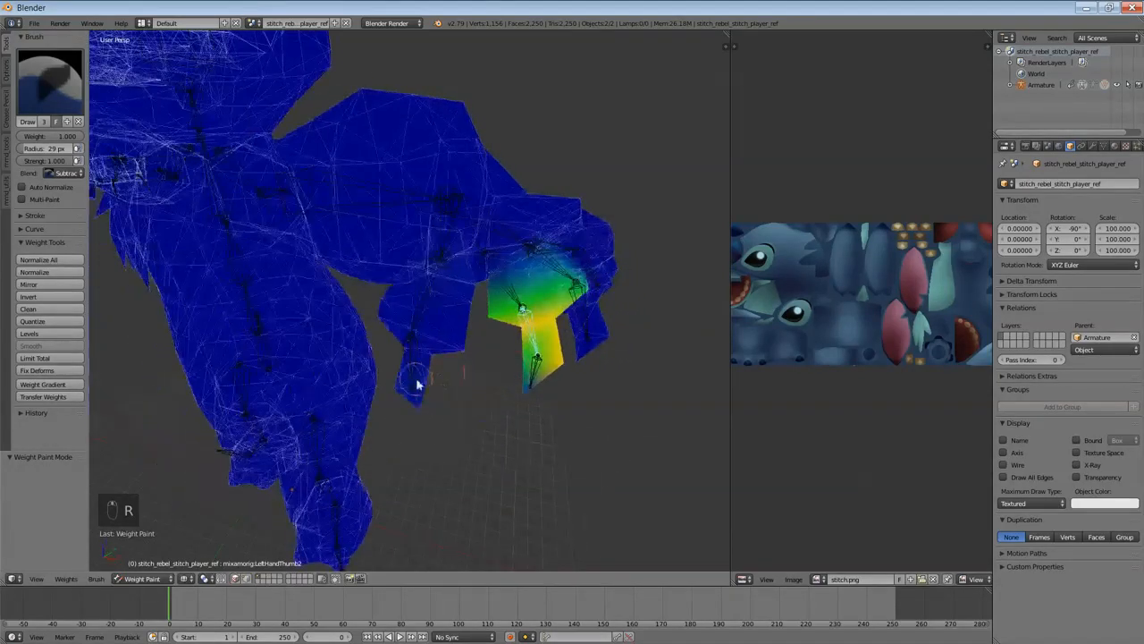
pyautogui.press('r')
pyautogui.rightClick(519, 383)
# Step: Select the LeftHandThumb1 bone and subtract its weights from the neighbouring LeftForeArm finger
pyautogui.moveTo(518, 383); pyautogui.dragTo(453, 419, button='middle')
pyautogui.rightClick(454, 370)
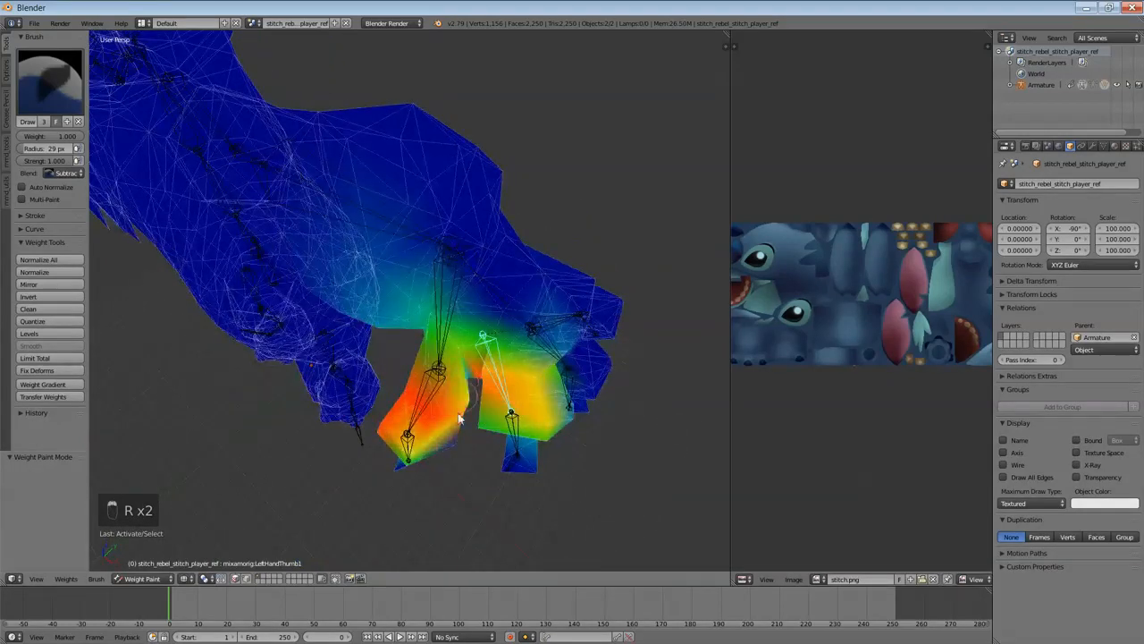
pyautogui.moveTo(459, 418); pyautogui.dragTo(414, 474)
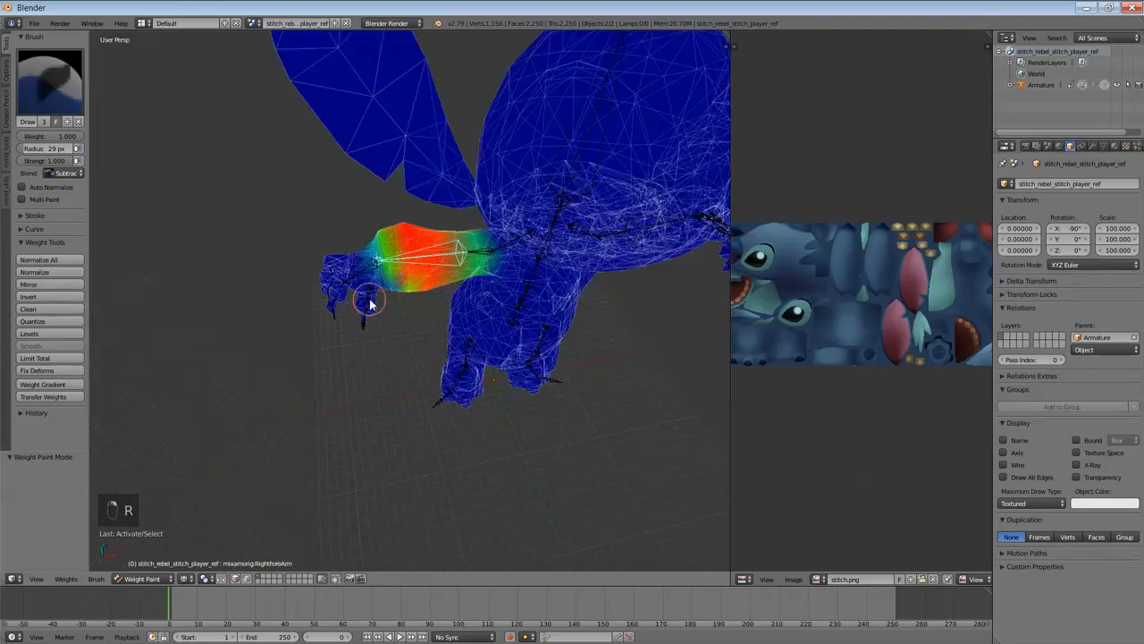
# Step: Examine the right hand's weights bone by bone, including RightHandThumb1, RightHand, RightHandMiddle1 and RightHandPinky1
pyautogui.scroll(3, 370, 303)
pyautogui.rightClick(340, 292)
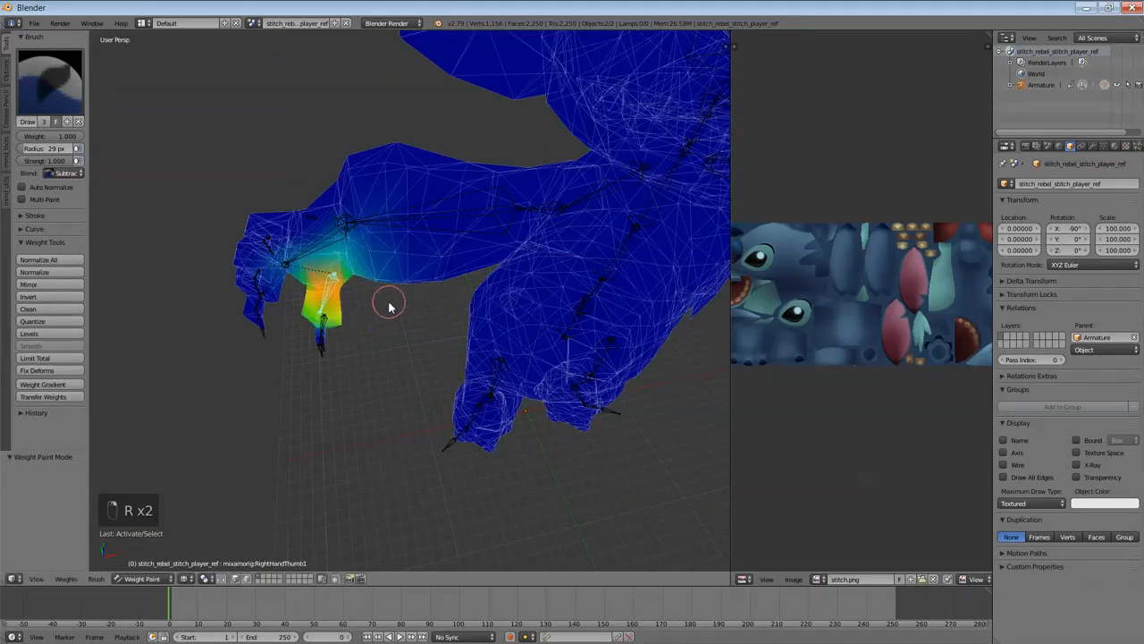
pyautogui.rightClick(313, 259)
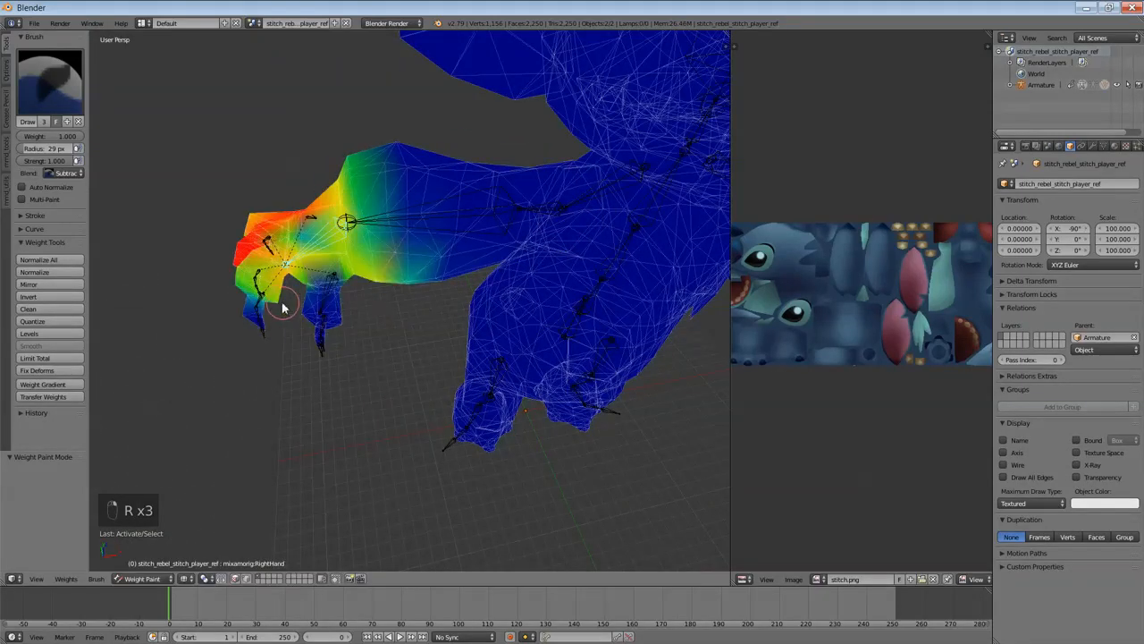
pyautogui.moveTo(283, 308); pyautogui.dragTo(312, 365, button='middle')
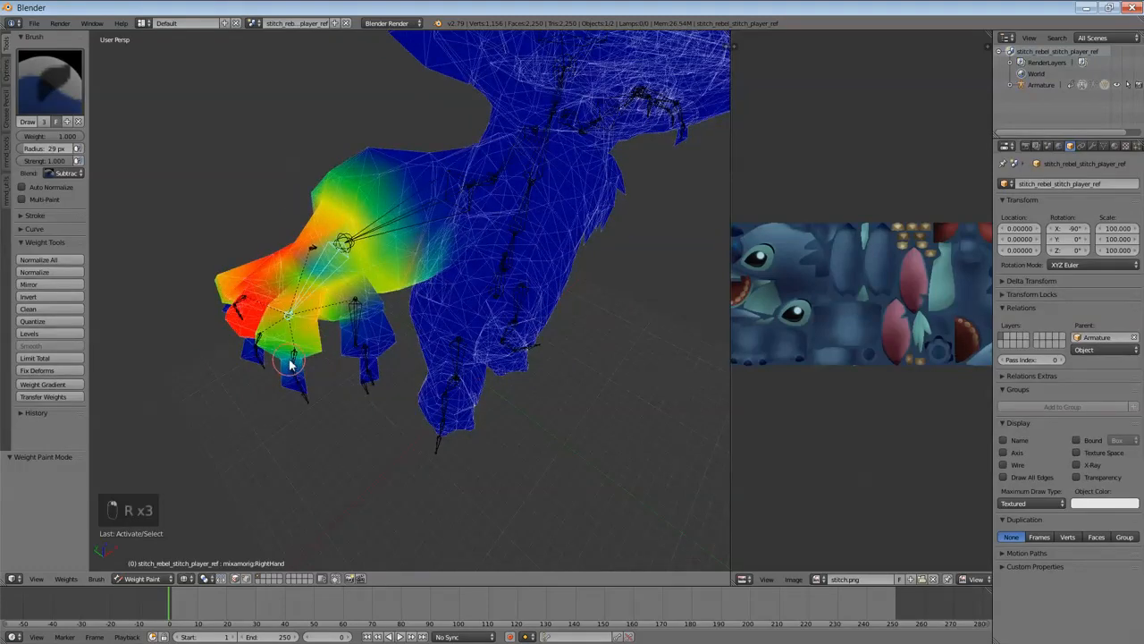
pyautogui.rightClick(291, 364)
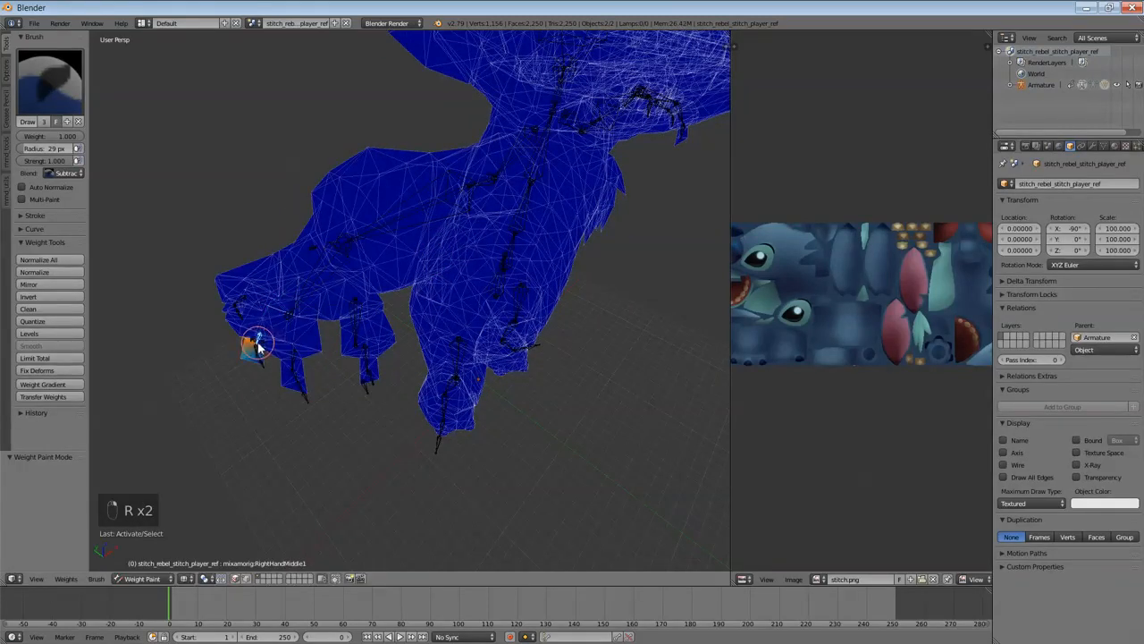
pyautogui.moveTo(260, 349)
pyautogui.mouseDown(button='middle')
pyautogui.moveTo(319, 332)
pyautogui.moveTo(249, 359)
pyautogui.moveTo(337, 350)
pyautogui.mouseUp(button='middle')
pyautogui.moveTo(455, 380); pyautogui.dragTo(303, 350, button='middle')
pyautogui.moveTo(526, 349)
pyautogui.mouseDown(button='middle')
pyautogui.moveTo(430, 432)
pyautogui.moveTo(455, 260)
pyautogui.mouseUp(button='middle')
pyautogui.scroll(-2, 426, 429)
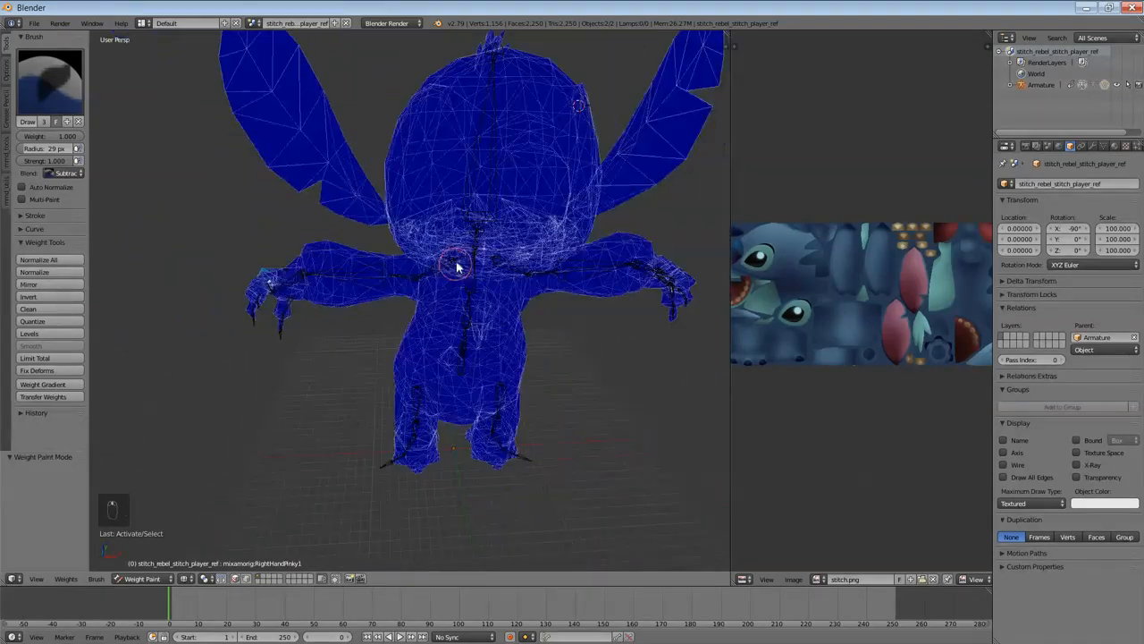
# Step: Test-rotate the RightShoulder bone from several angles to check the shoulder, chest and lower head deformation
pyautogui.scroll(3, 454, 273)
pyautogui.press('r')
pyautogui.rightClick(458, 319)
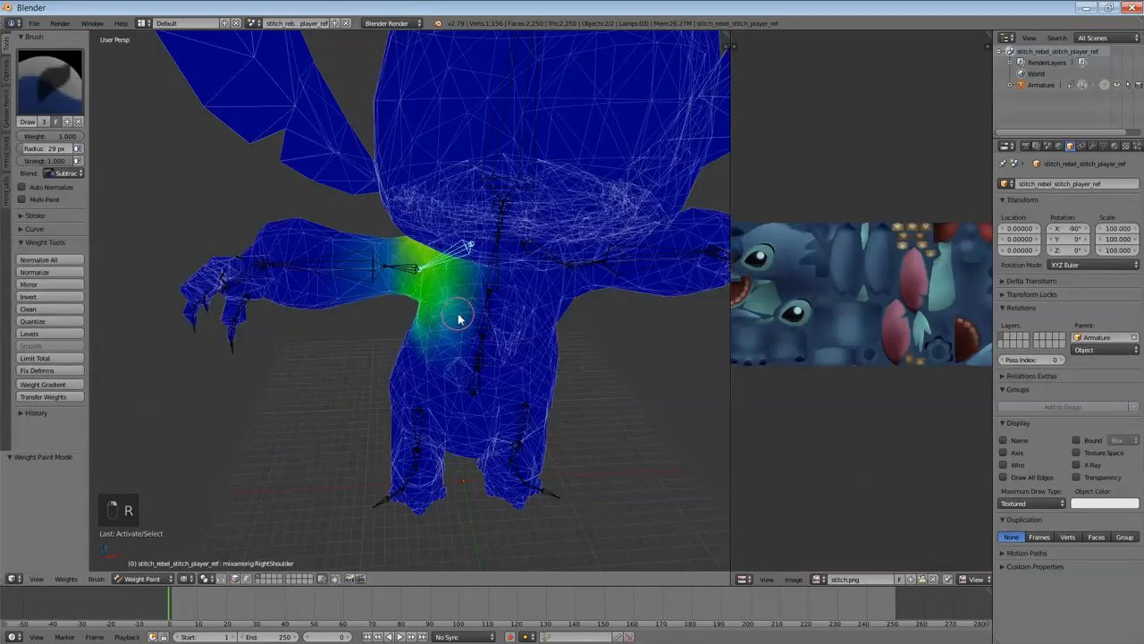
pyautogui.moveTo(449, 334); pyautogui.dragTo(467, 352, button='middle')
pyautogui.press('r')
pyautogui.rightClick(527, 464)
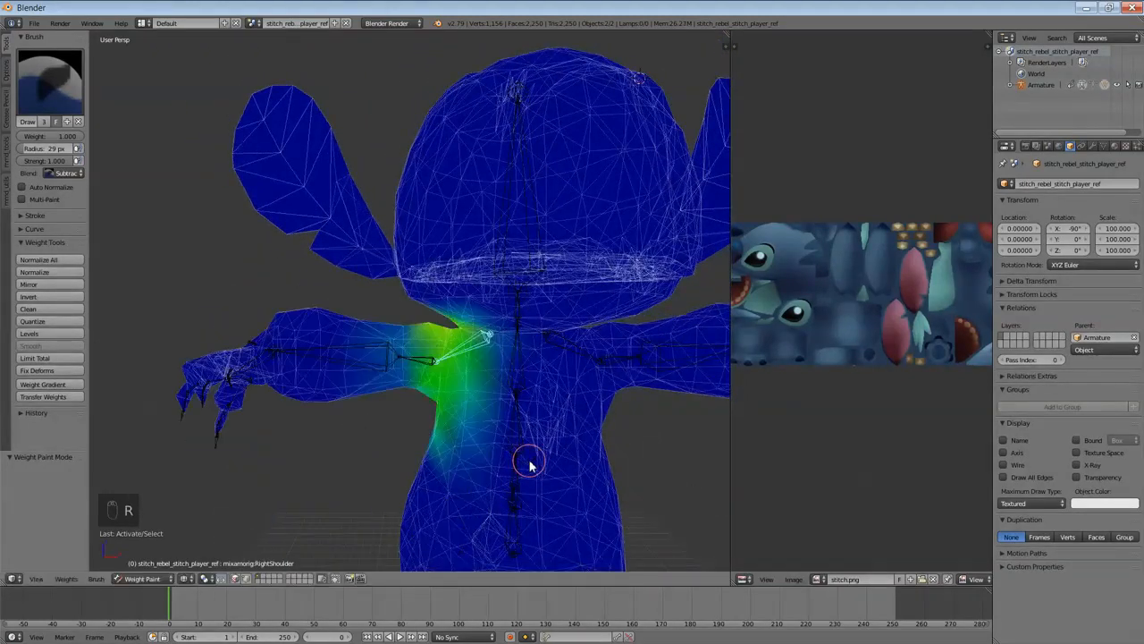
pyautogui.moveTo(566, 442); pyautogui.dragTo(468, 448, button='middle')
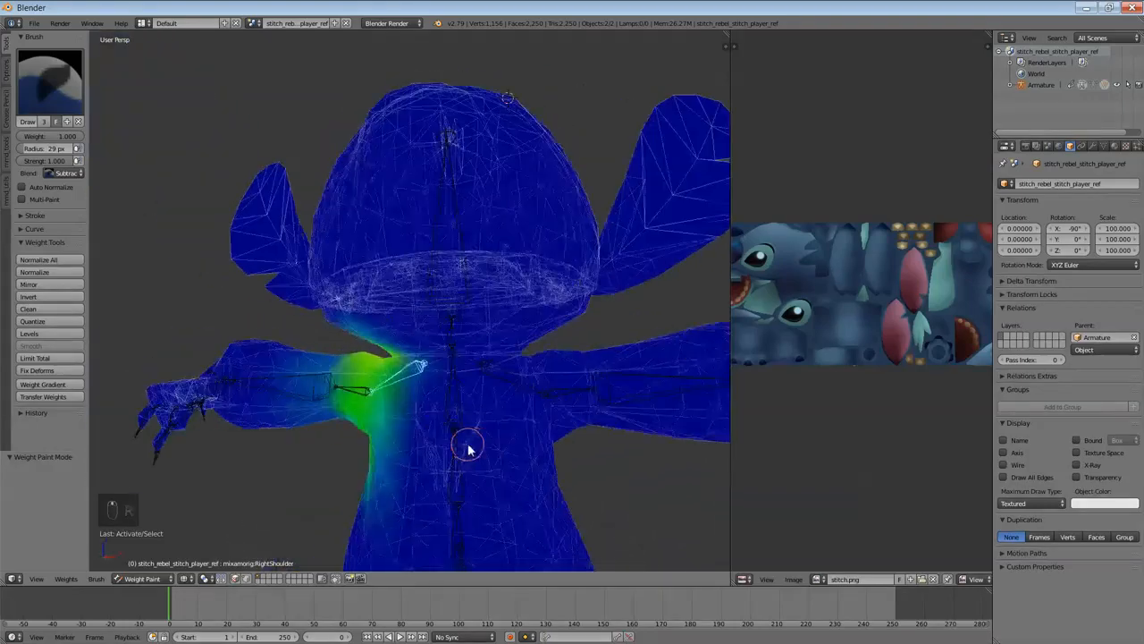
pyautogui.press('r')
pyautogui.rightClick(449, 250)
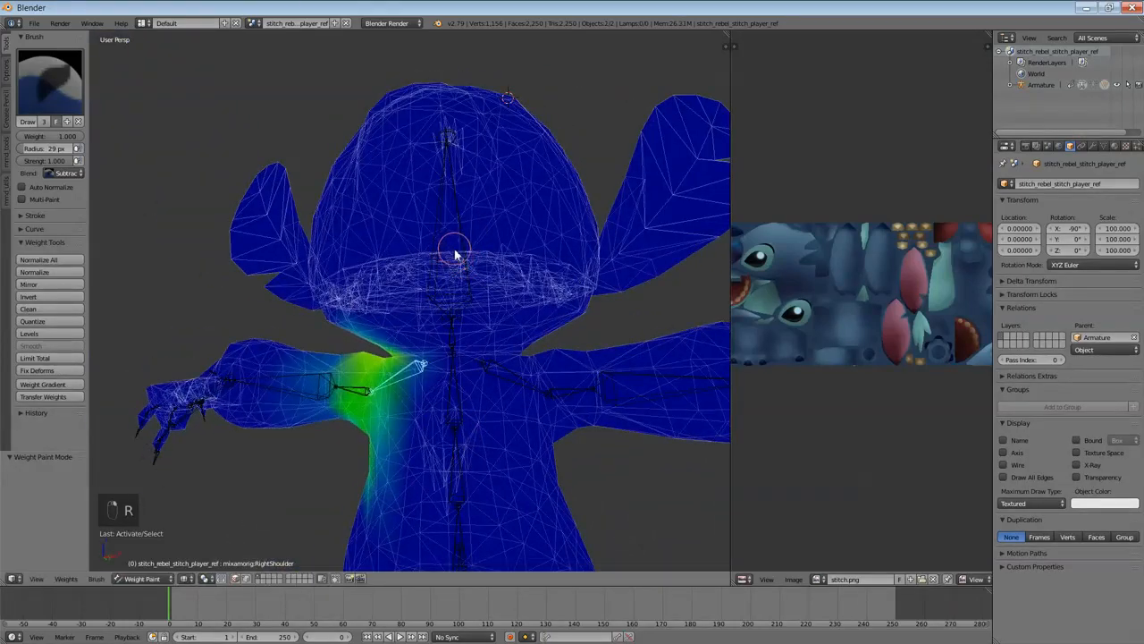
# Step: Select the Head bone and test-rotate it to check the deformation where the head meets the neck
pyautogui.rightClick(452, 323)
pyautogui.rightClick(435, 241)
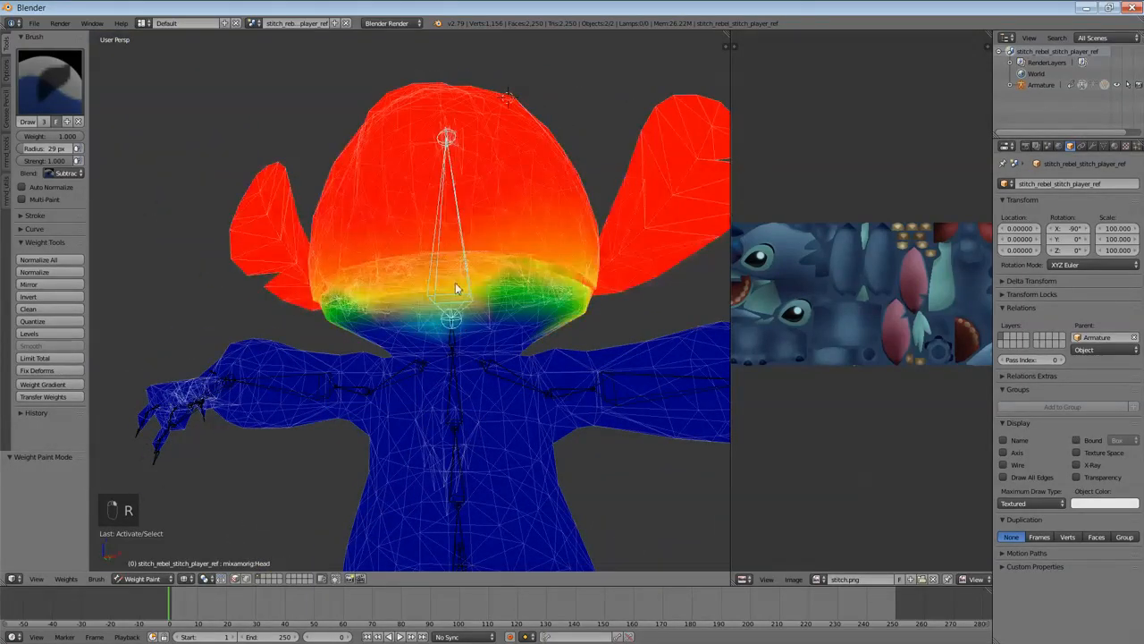
pyautogui.press('r')
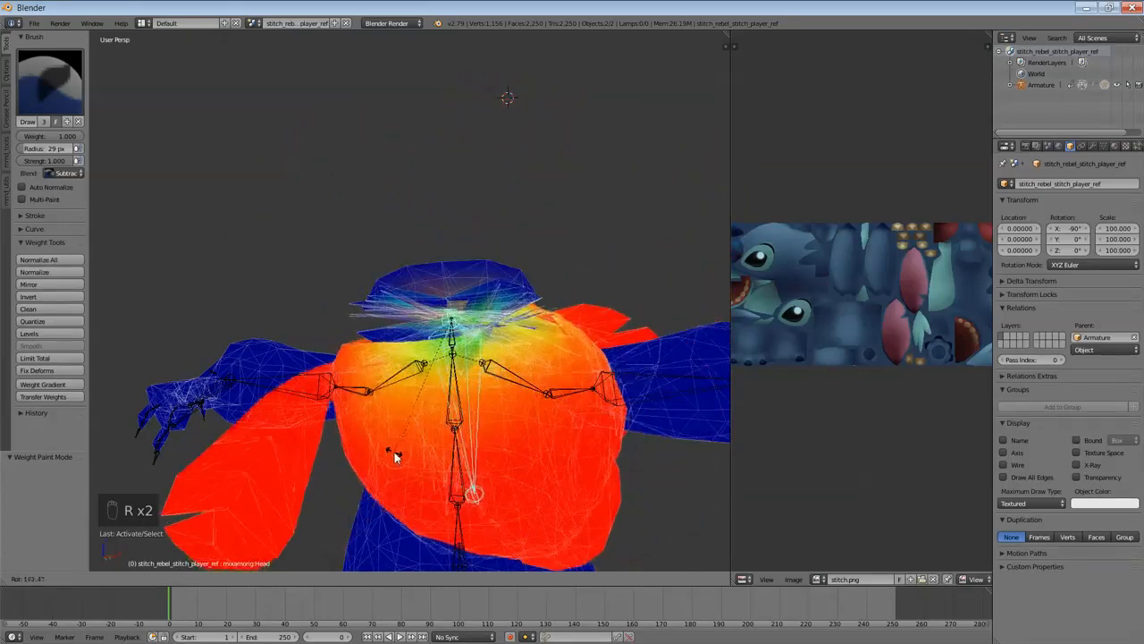
pyautogui.rightClick(361, 449)
# Step: Test-rotate the Neck bone from the front and the side to check how the lower head and chin follow
pyautogui.rightClick(452, 339)
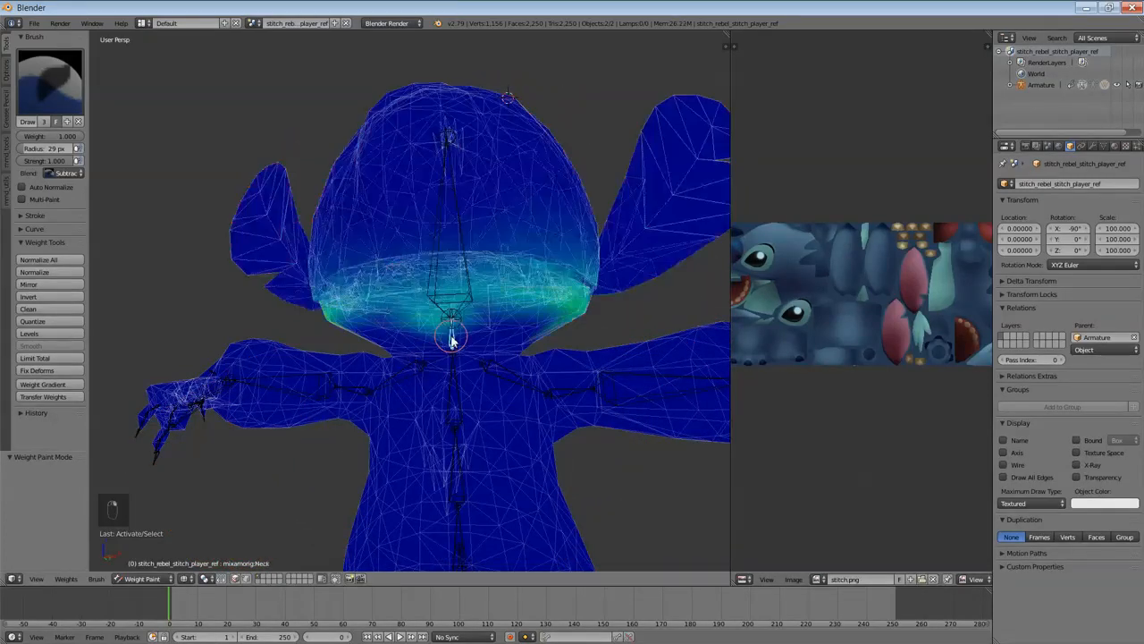
pyautogui.press('r')
pyautogui.rightClick(487, 371)
pyautogui.moveTo(490, 374); pyautogui.dragTo(634, 384, button='middle')
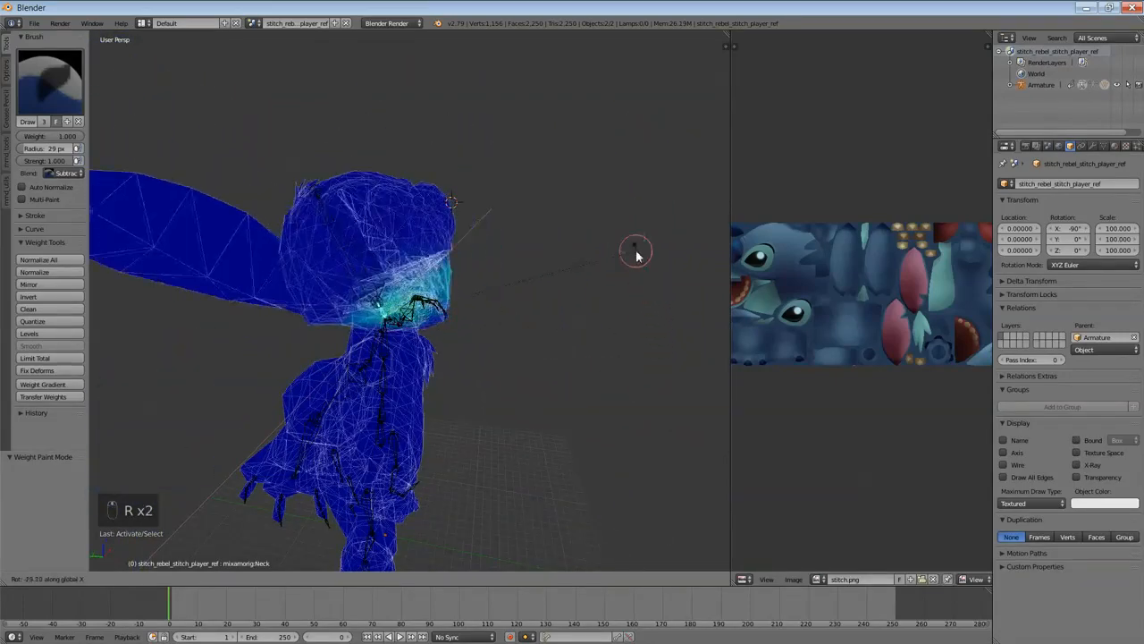
pyautogui.click(614, 217)
# Step: Show the character in Object Mode with Texture shading and inspect the chin and neck area around the bones
pyautogui.press('Tab')
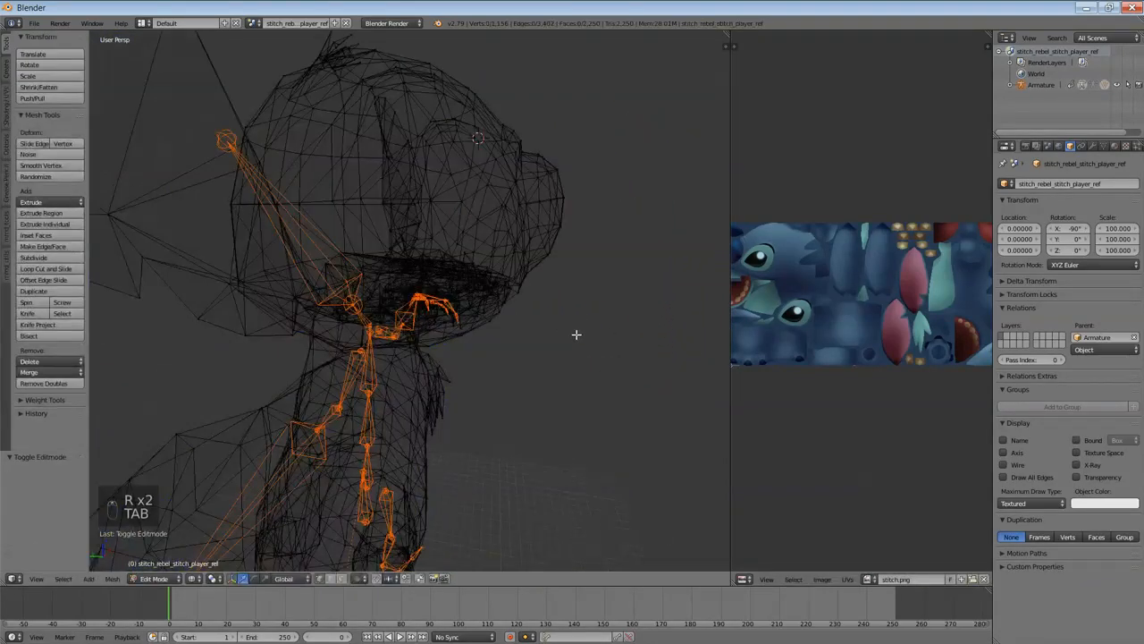
pyautogui.moveTo(575, 331); pyautogui.dragTo(240, 569, button='middle')
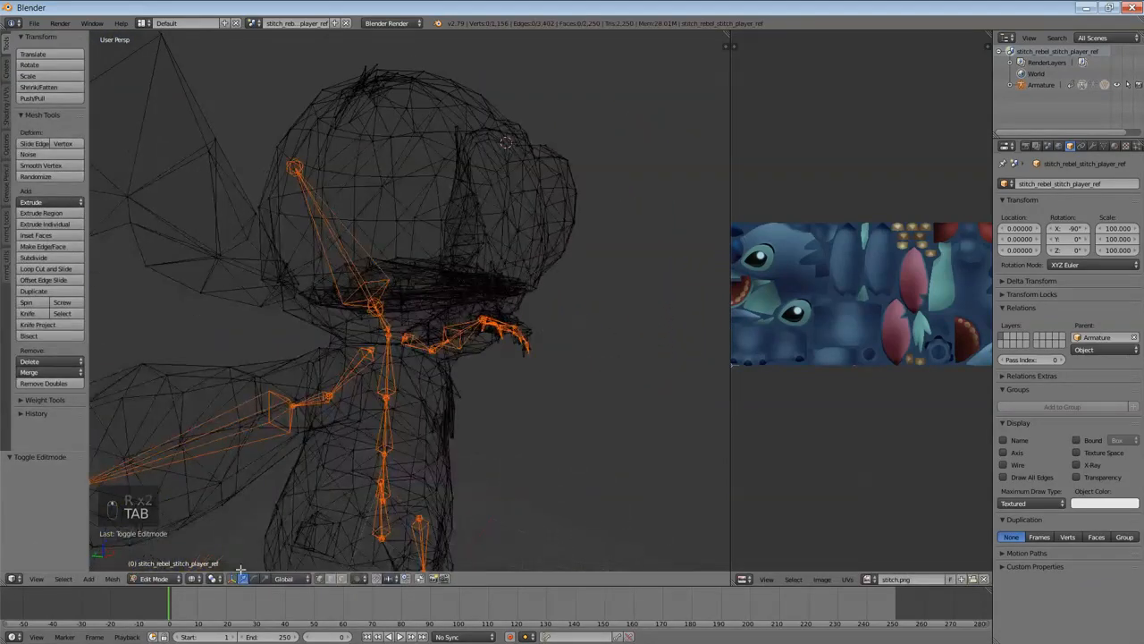
pyautogui.click(154, 579)
pyautogui.click(167, 566)
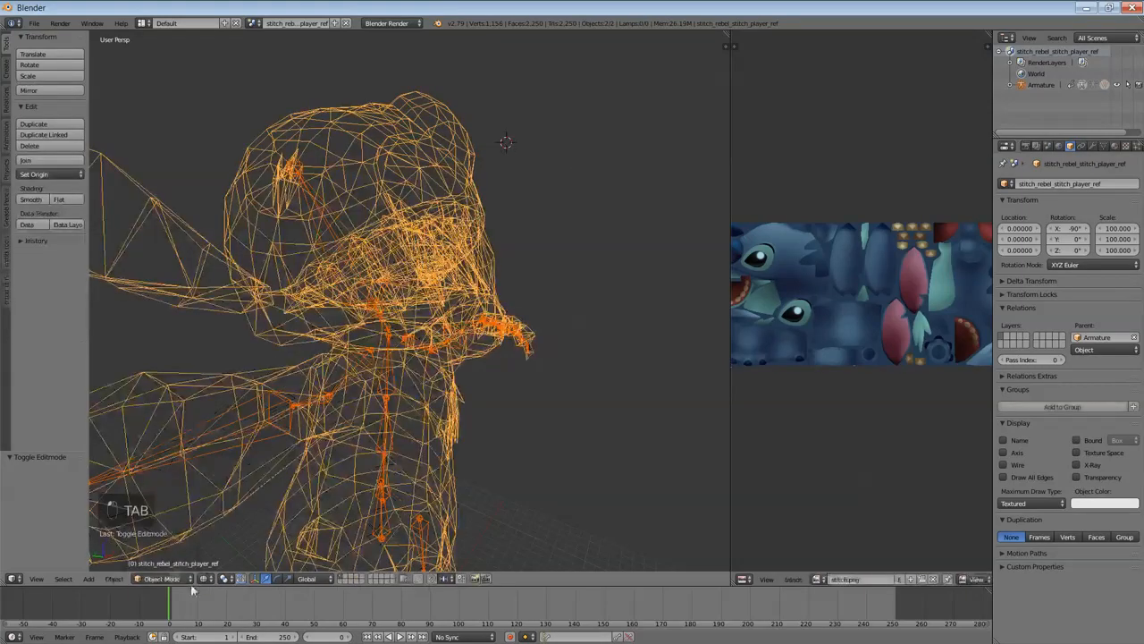
pyautogui.click(205, 578)
pyautogui.click(221, 530)
pyautogui.scroll(3, 387, 394)
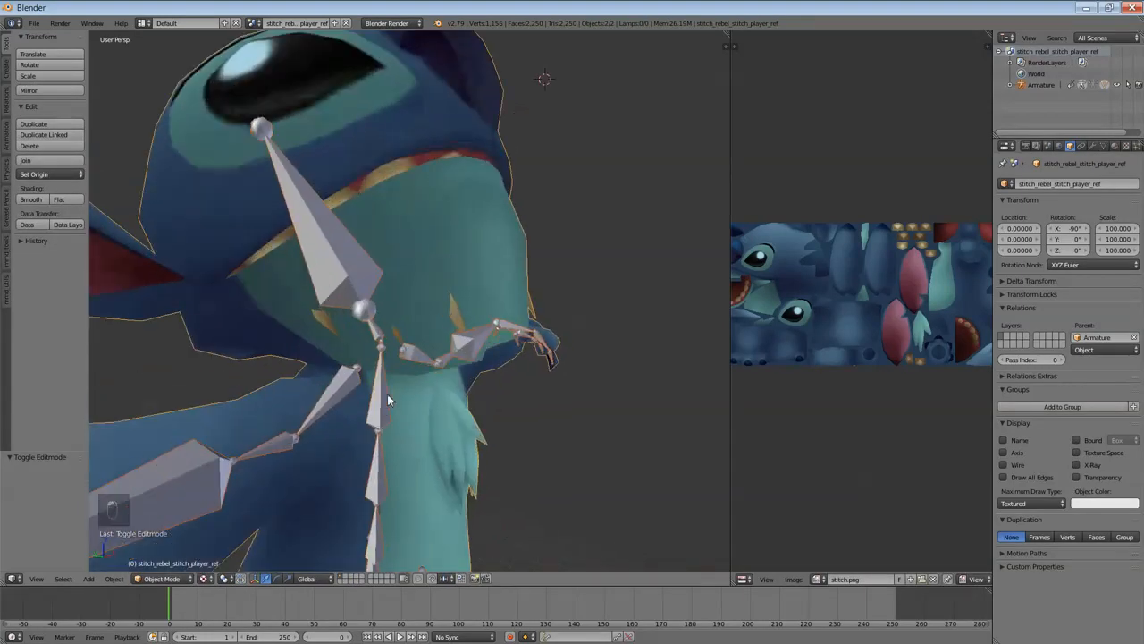
pyautogui.scroll(-5, 384, 396)
pyautogui.moveTo(384, 395)
pyautogui.mouseDown(button='middle')
pyautogui.moveTo(306, 422)
pyautogui.moveTo(425, 422)
pyautogui.moveTo(401, 387)
pyautogui.mouseUp(button='middle')
pyautogui.scroll(6, 401, 387)
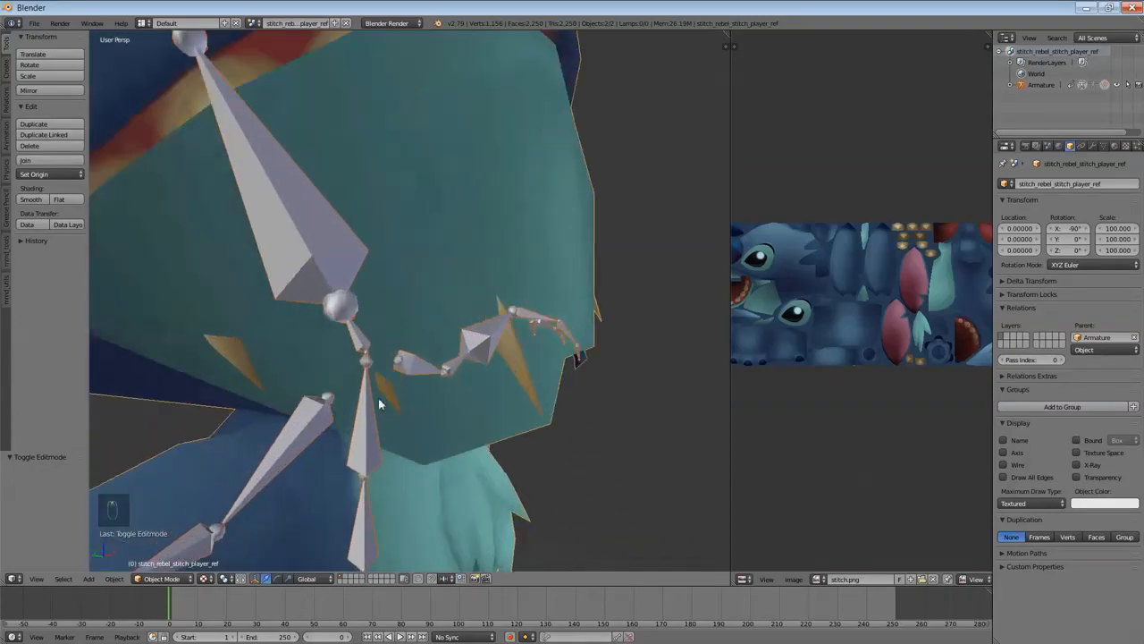
pyautogui.scroll(-3, 379, 397)
# Step: Display the mesh with Texture shading and hide the box-selected upper head vertices in Edit Mode
pyautogui.press('Tab')
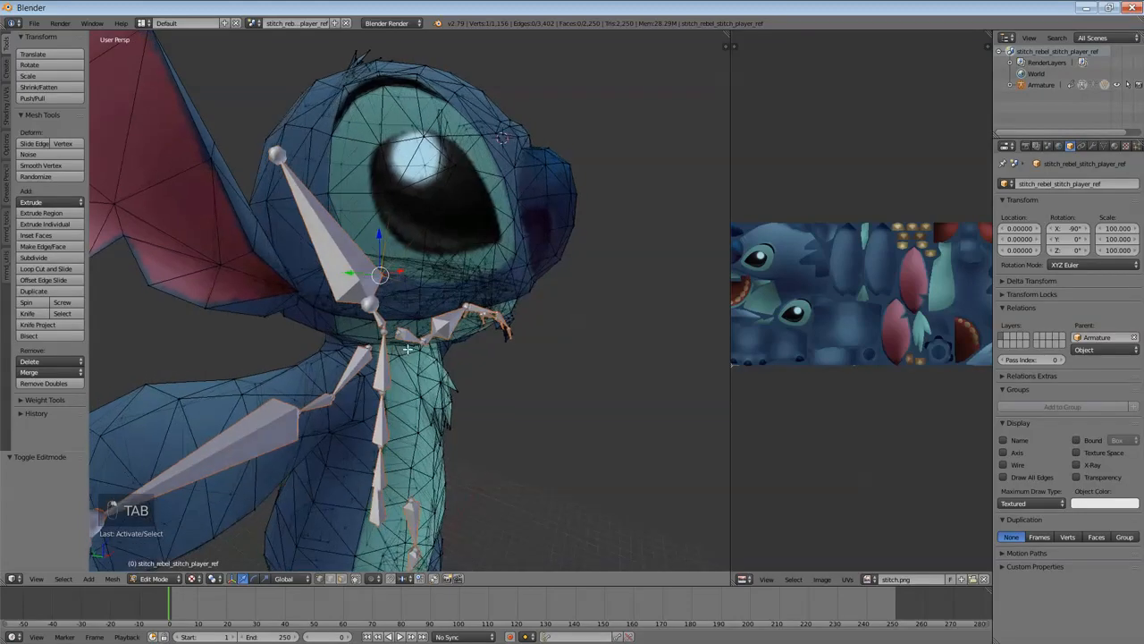
pyautogui.press('Tab')
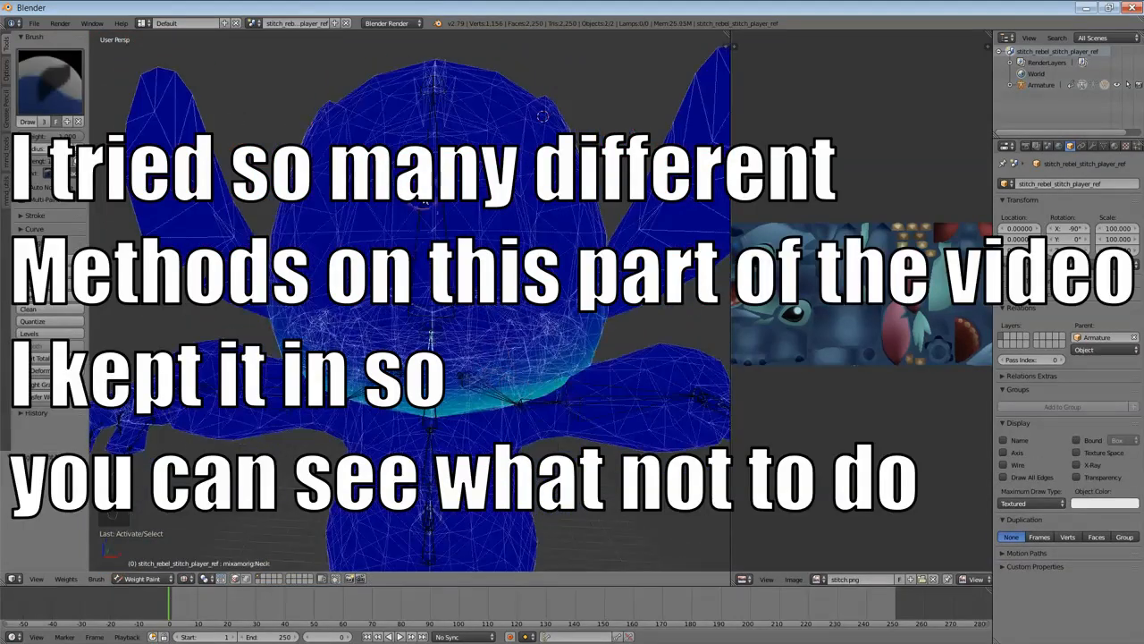
pyautogui.hotkey('ctrl', 'Tab')
pyautogui.click(204, 578)
pyautogui.click(223, 528)
pyautogui.scroll(-1, 485, 310)
pyautogui.press('Tab')
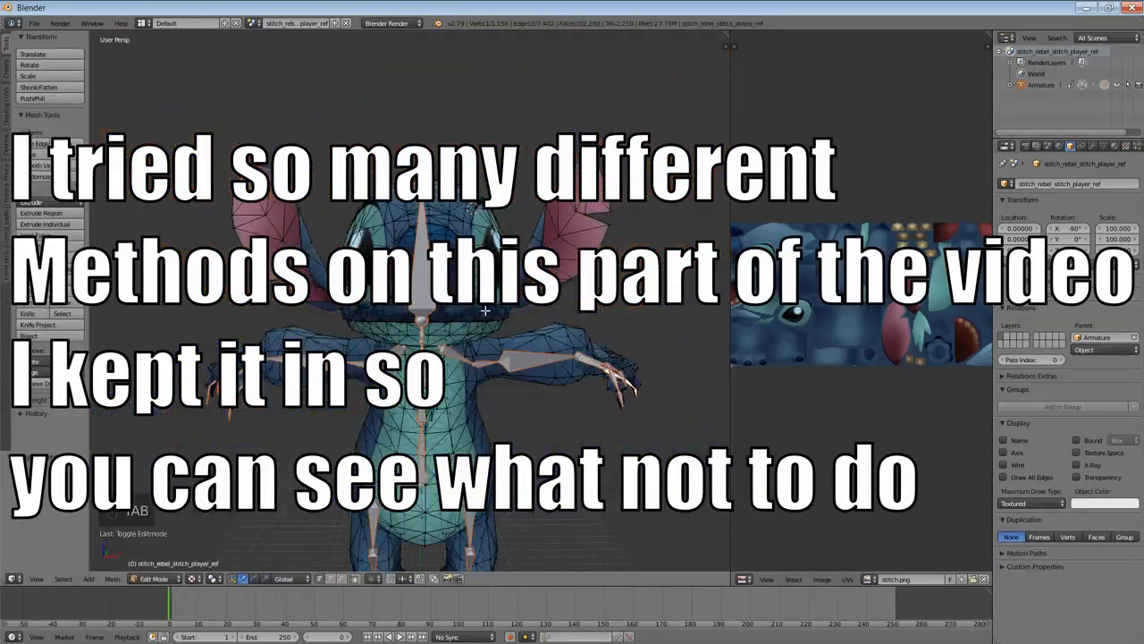
pyautogui.press('b')
pyautogui.moveTo(676, 88); pyautogui.dragTo(156, 294)
pyautogui.press('h')
pyautogui.moveTo(447, 259); pyautogui.dragTo(458, 234, button='middle')
pyautogui.press('Tab')
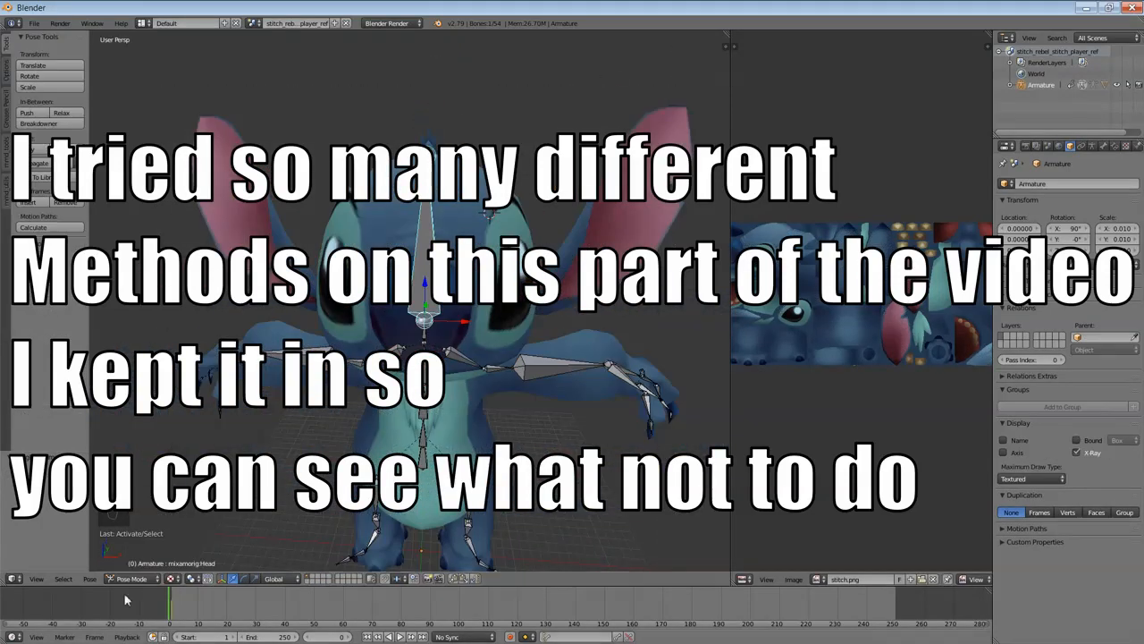
# Step: Return the mesh to Weight Paint mode and check the Head bone's weights
pyautogui.click(161, 578)
pyautogui.click(163, 517)
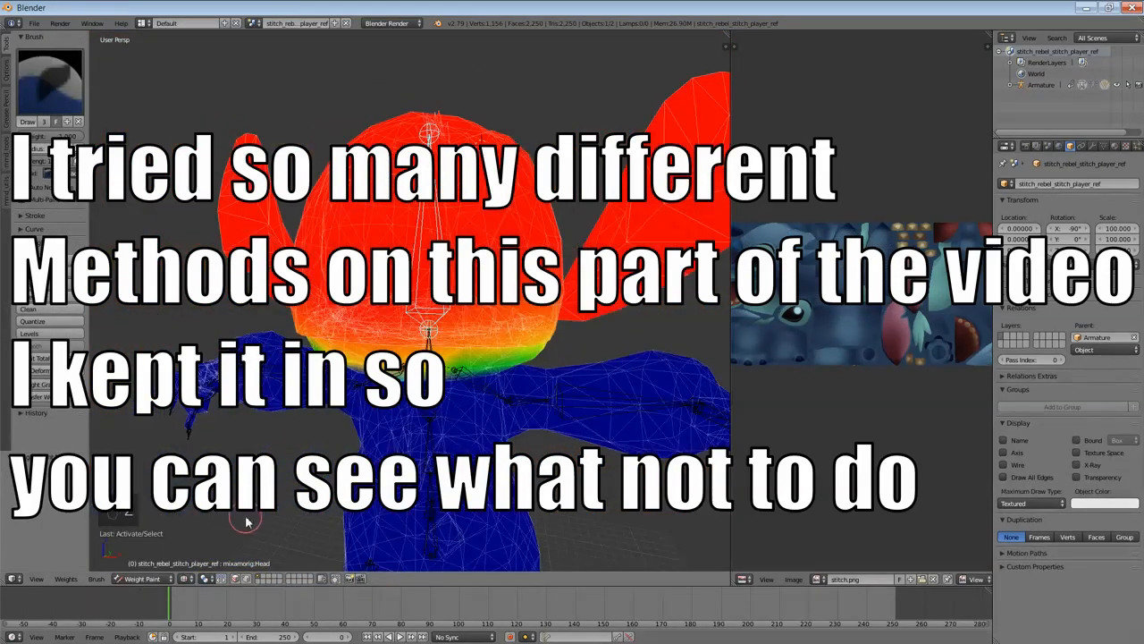
pyautogui.press('Tab')
pyautogui.press('Tab')
pyautogui.press('Tab')
pyautogui.press('Tab')
# Step: Try viewing the mesh in Vertex Paint mode with Texture shading
pyautogui.click(147, 579)
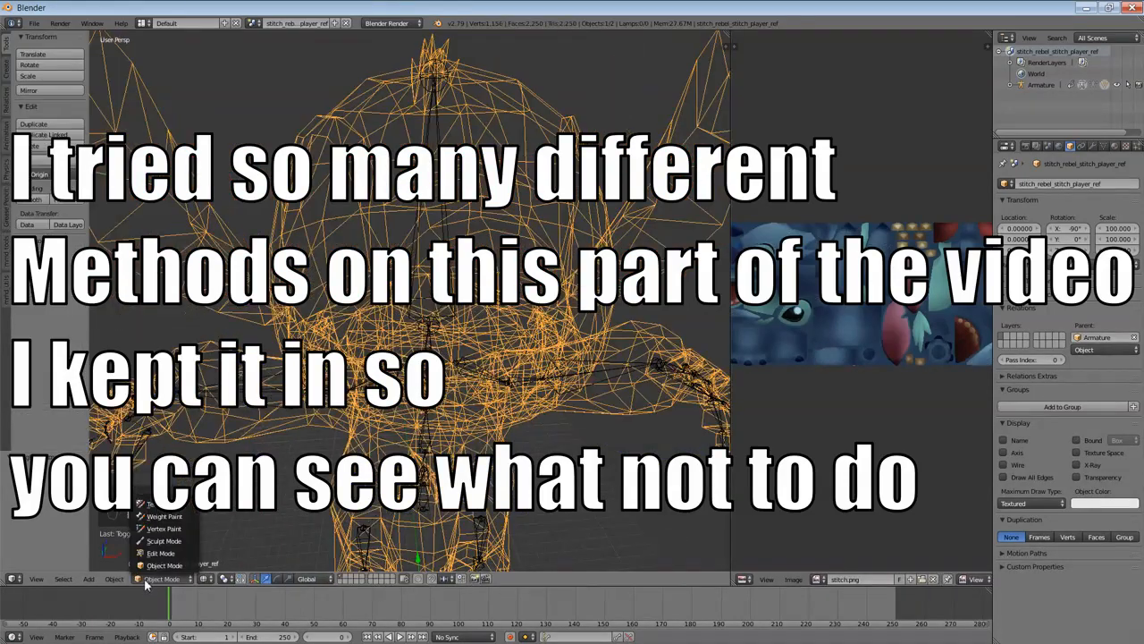
pyautogui.press('v')
pyautogui.click(177, 578)
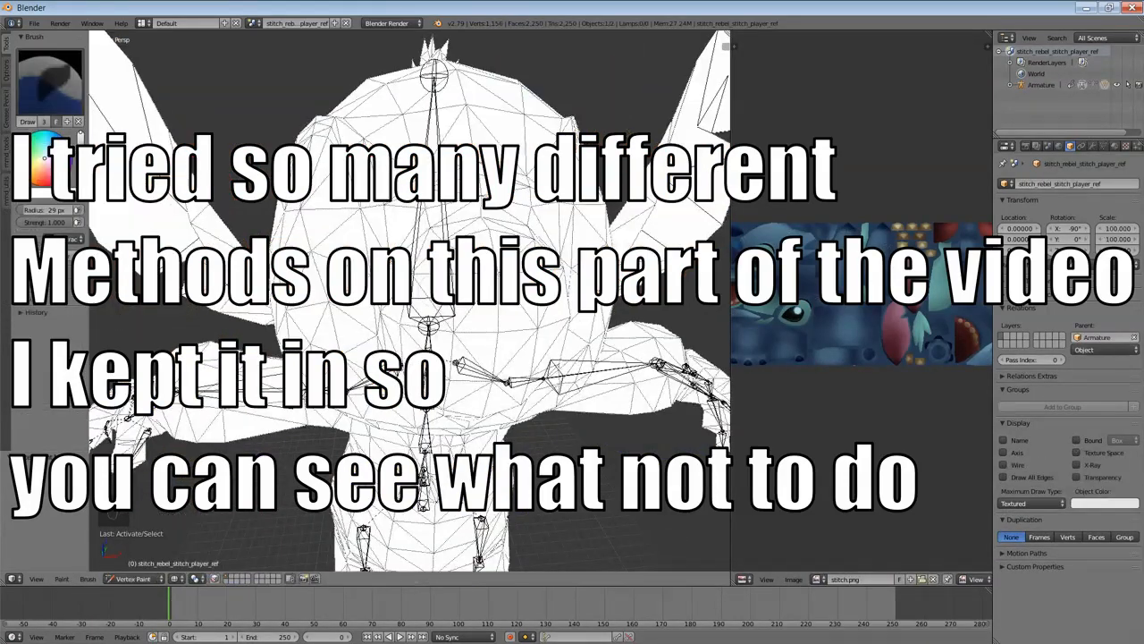
pyautogui.hotkey('ctrl', 'z')
pyautogui.click(139, 579)
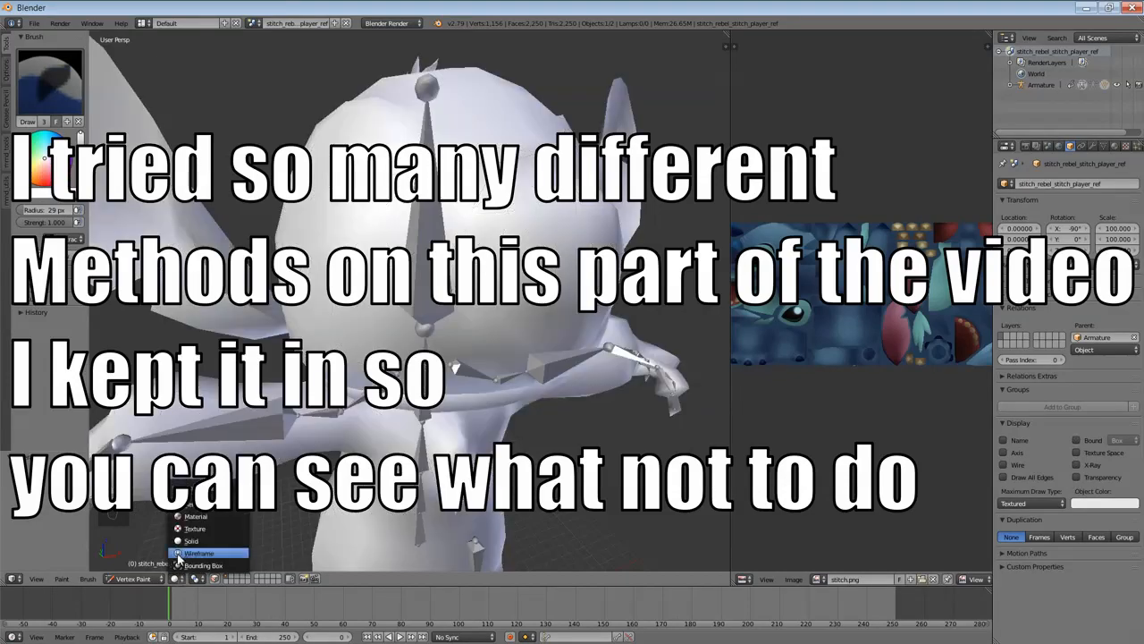
pyautogui.click(179, 528)
# Step: Select the Neck bone in Weight Paint mode and try painting its weights across the underside of the head and jaw
pyautogui.scroll(5, 428, 335)
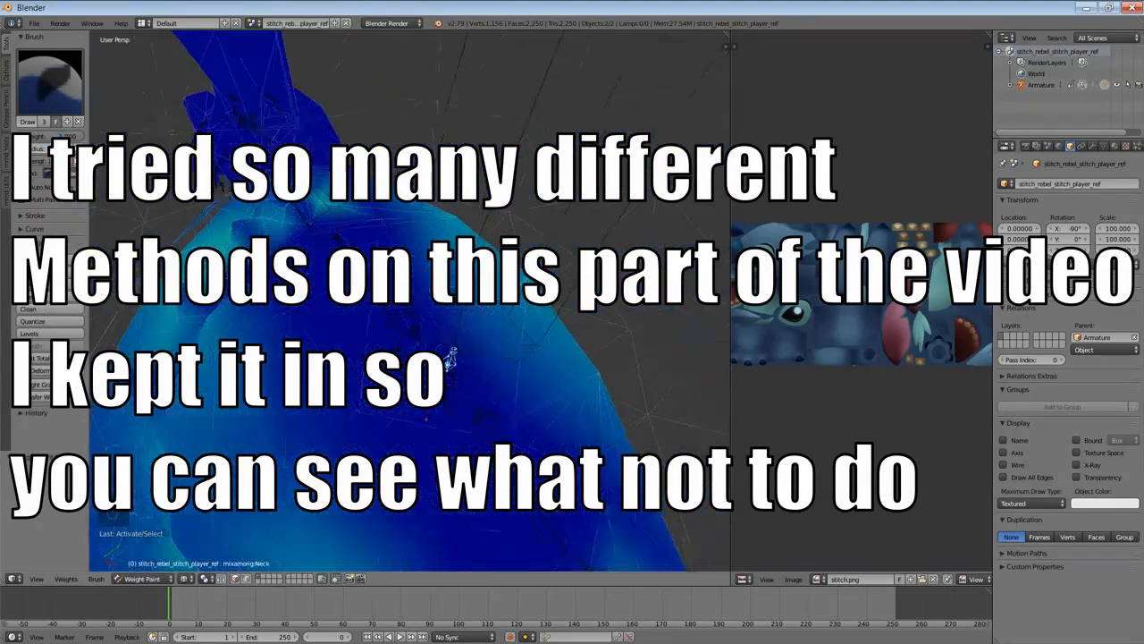
pyautogui.moveTo(428, 334)
pyautogui.mouseDown(button='middle')
pyautogui.moveTo(385, 340)
pyautogui.moveTo(424, 302)
pyautogui.mouseUp(button='middle')
pyautogui.click(374, 339)
pyautogui.rightClick(402, 464)
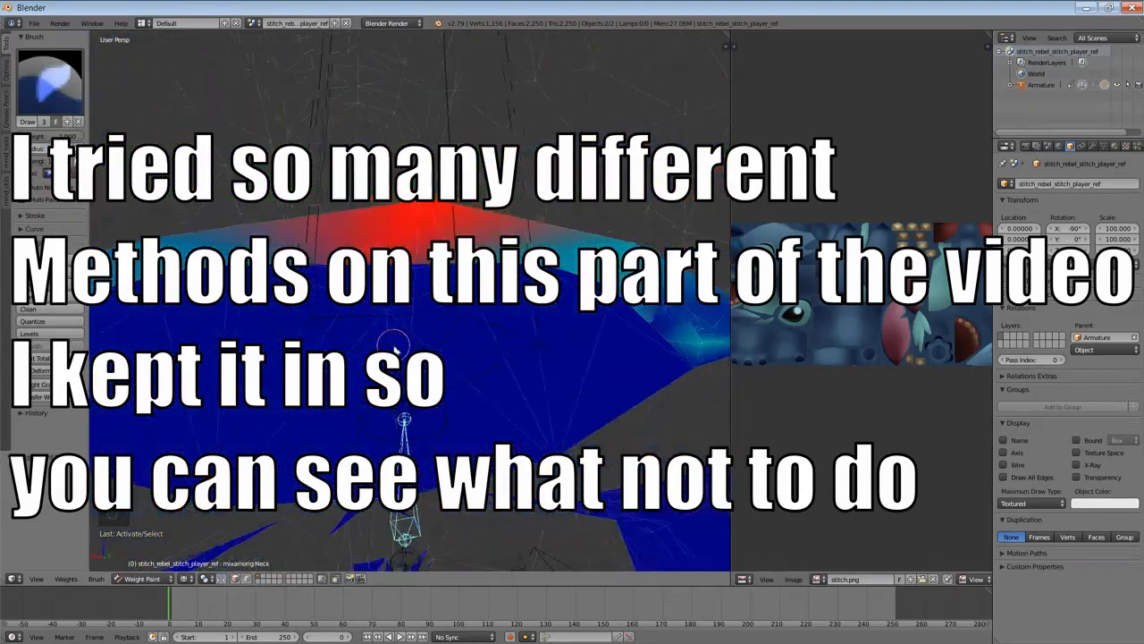
pyautogui.click(67, 174)
pyautogui.click(72, 135)
pyautogui.moveTo(422, 242); pyautogui.dragTo(352, 375)
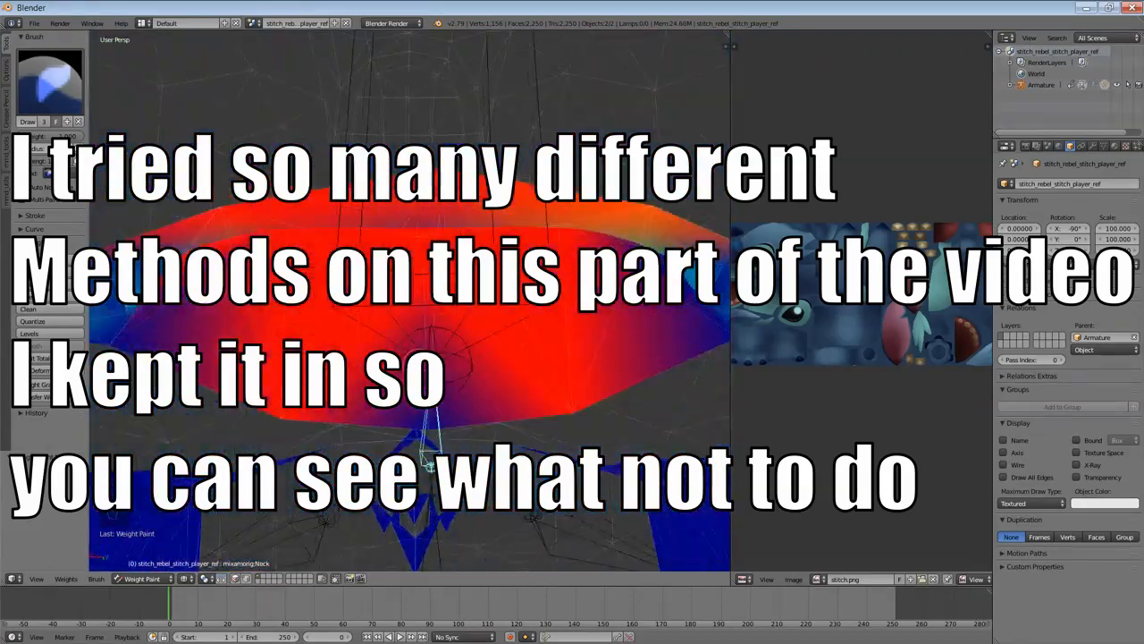
pyautogui.scroll(-5, 467, 324)
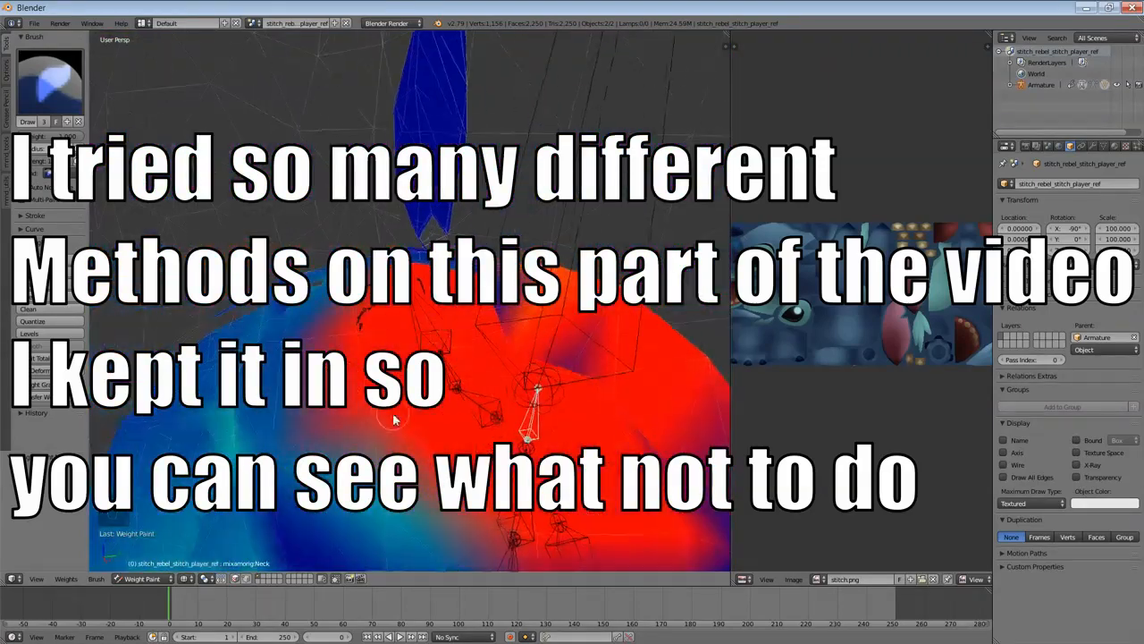
pyautogui.scroll(3, 413, 432)
pyautogui.hotkey('ctrl', '2')
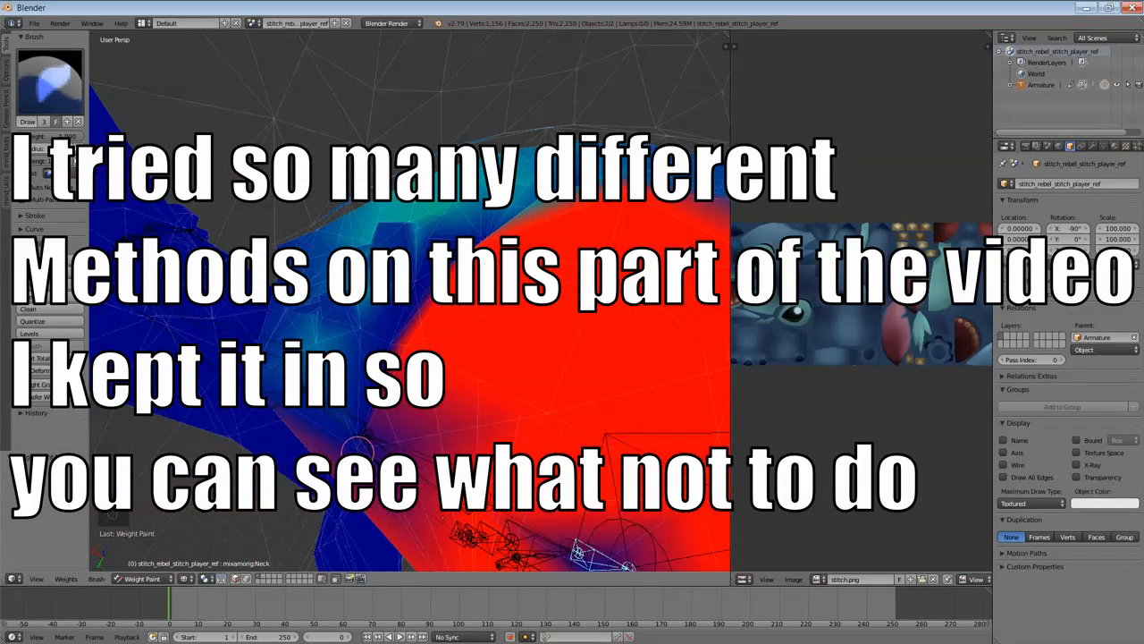
pyautogui.moveTo(420, 340)
pyautogui.mouseDown(button='middle')
pyautogui.moveTo(411, 322)
pyautogui.moveTo(402, 331)
pyautogui.moveTo(428, 349)
pyautogui.moveTo(404, 404)
pyautogui.moveTo(548, 332)
pyautogui.moveTo(536, 304)
pyautogui.moveTo(539, 209)
pyautogui.moveTo(539, 388)
pyautogui.mouseUp(button='middle')
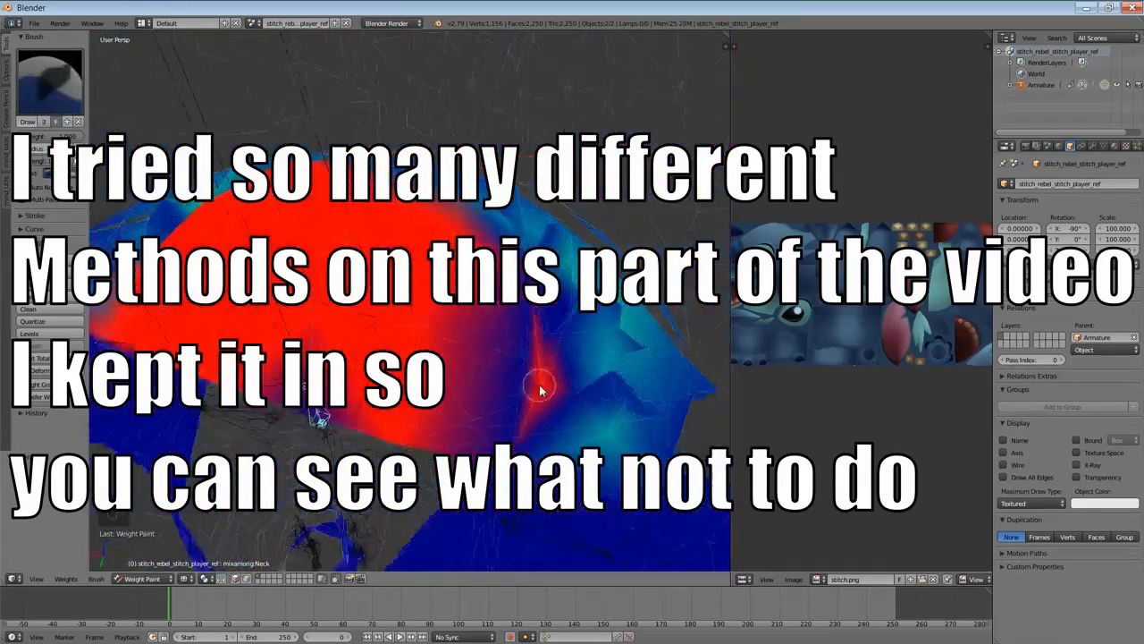
pyautogui.rightClick(347, 313)
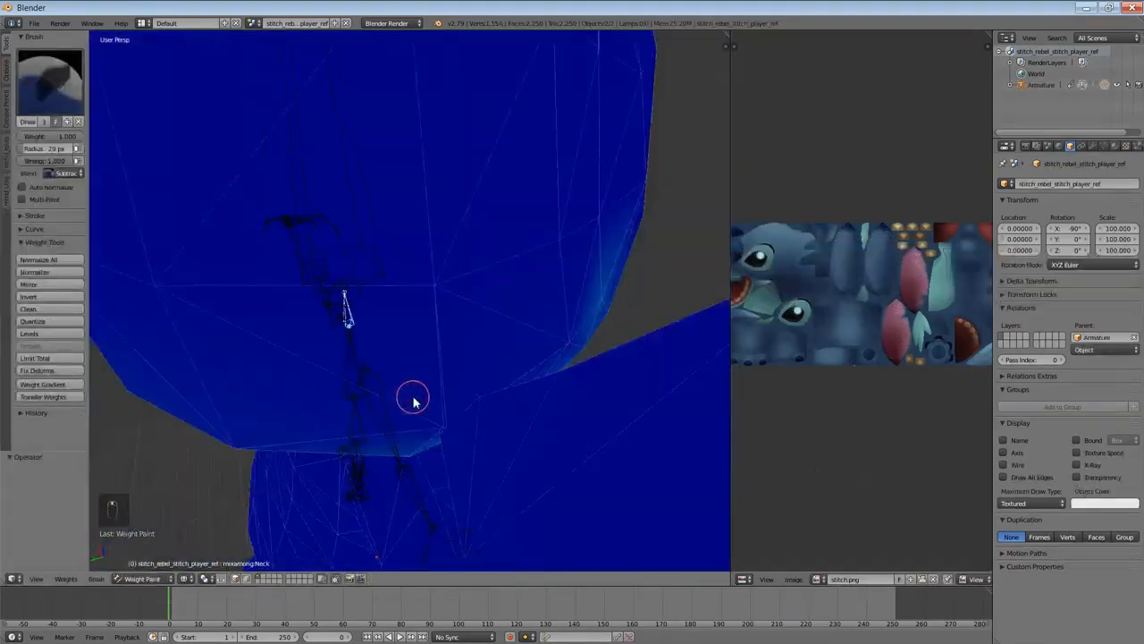
# Step: Leave weight painting and rotate the armature's Head bone about -103° around the global X axis in Pose Mode
pyautogui.press('Tab')
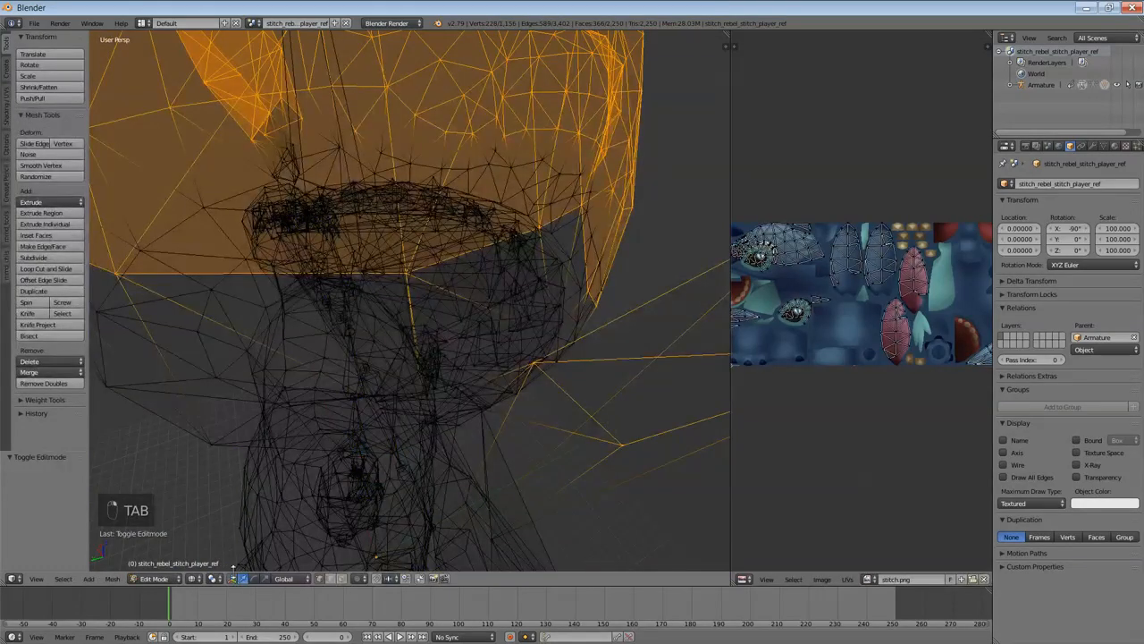
pyautogui.click(160, 565)
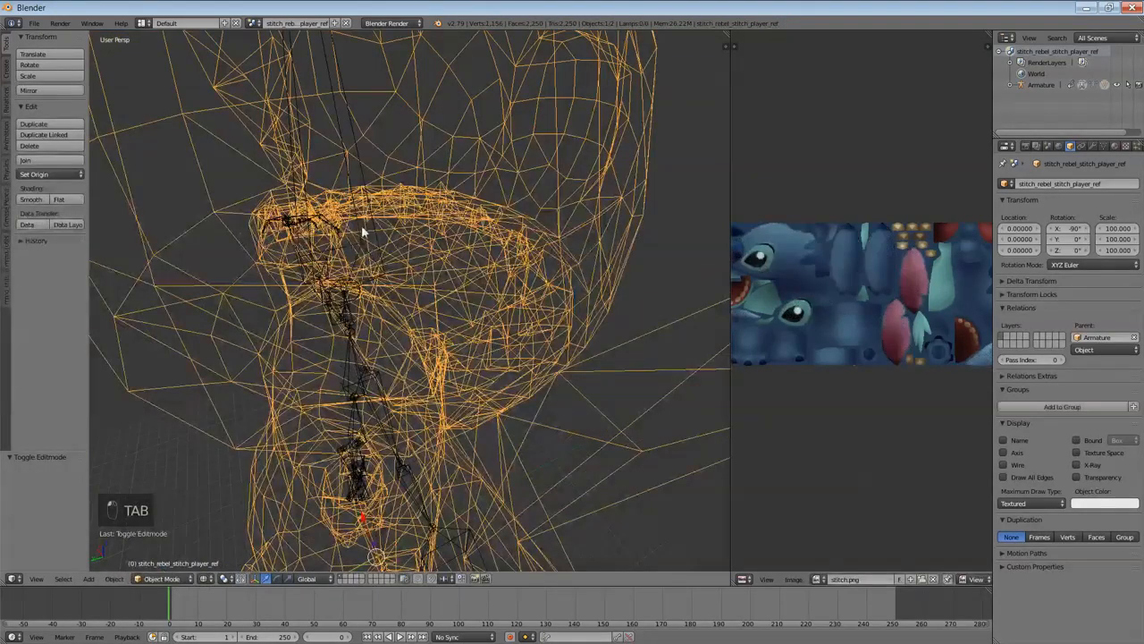
pyautogui.rightClick(380, 251)
pyautogui.press('r')
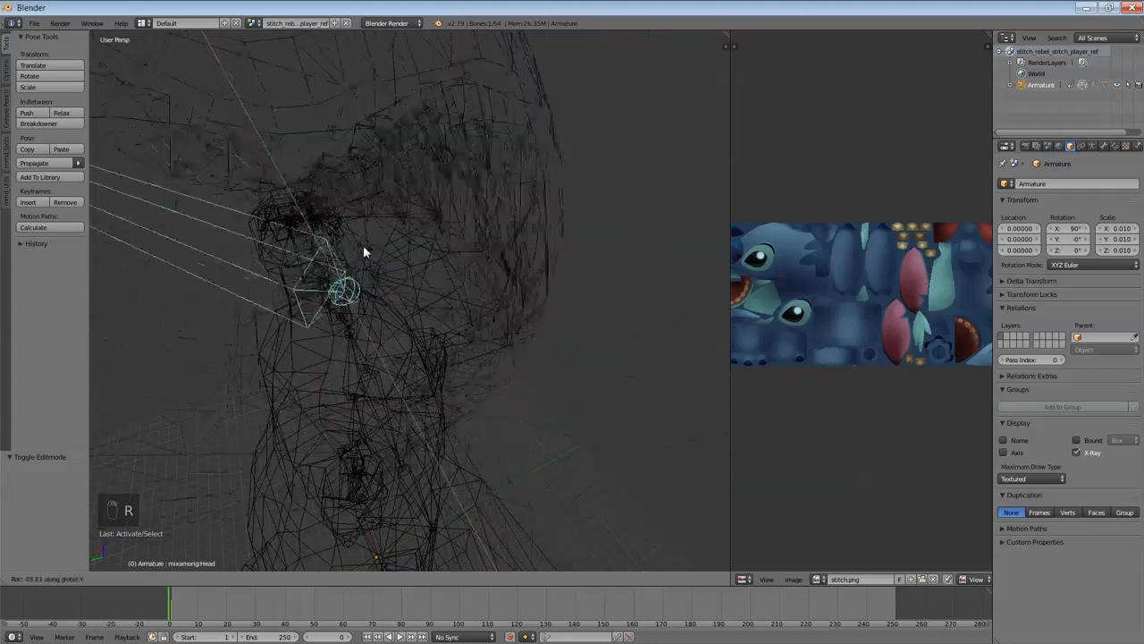
pyautogui.click(311, 231)
pyautogui.moveTo(343, 256); pyautogui.dragTo(369, 259, button='middle')
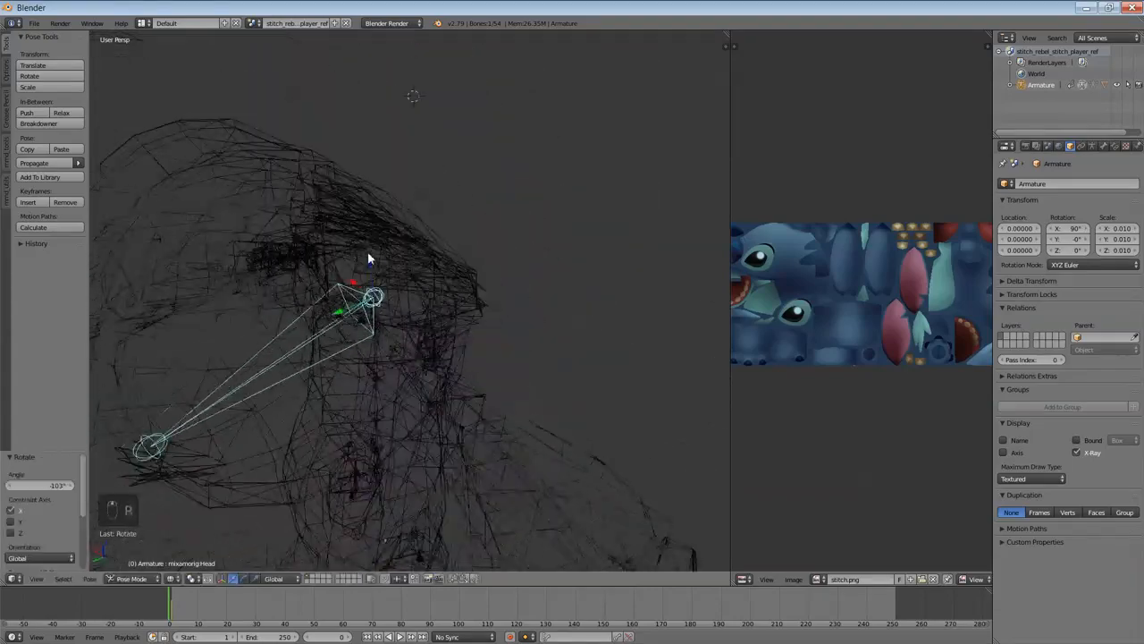
# Step: Reselect the Stitch mesh, switch it to Weight Paint mode and select the Neck bone
pyautogui.press('Tab')
pyautogui.press('Tab')
pyautogui.rightClick(356, 400)
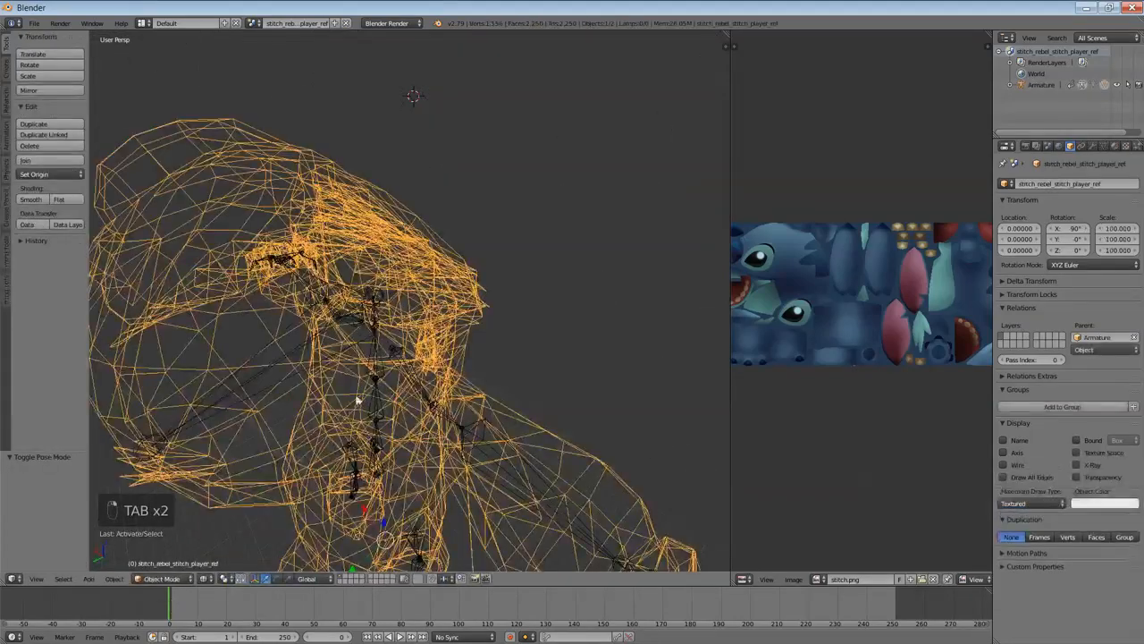
pyautogui.click(163, 579)
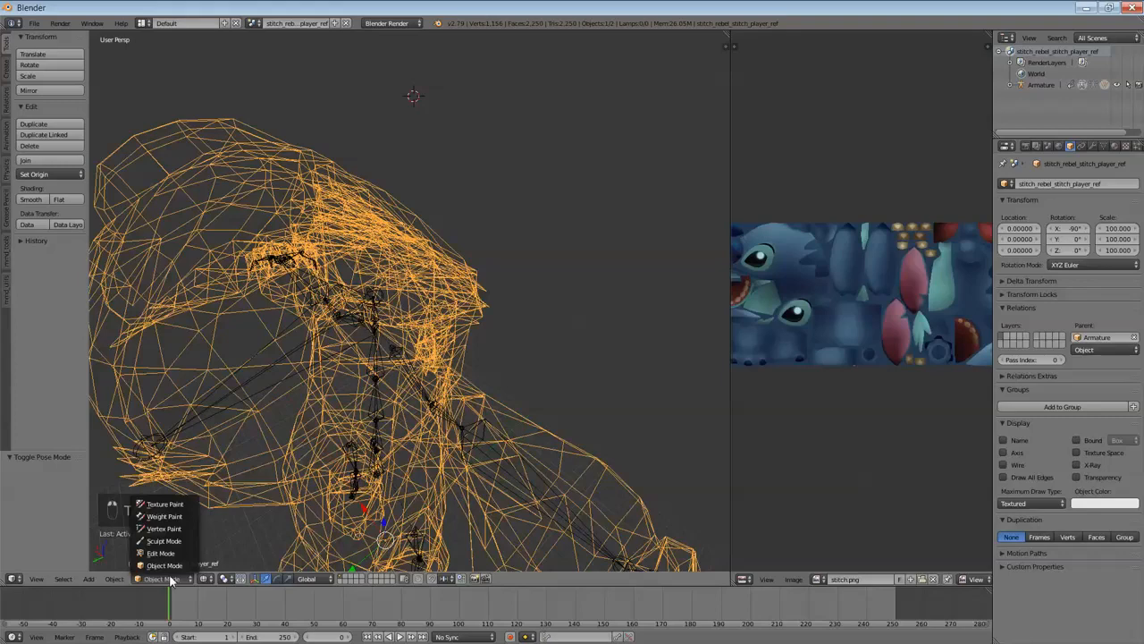
pyautogui.click(163, 516)
pyautogui.moveTo(153, 511)
pyautogui.mouseDown(button='middle')
pyautogui.moveTo(378, 363)
pyautogui.moveTo(262, 361)
pyautogui.moveTo(256, 281)
pyautogui.moveTo(224, 273)
pyautogui.moveTo(284, 315)
pyautogui.moveTo(384, 310)
pyautogui.moveTo(378, 357)
pyautogui.moveTo(360, 366)
pyautogui.moveTo(327, 333)
pyautogui.mouseUp(button='middle')
pyautogui.rightClick(383, 337)
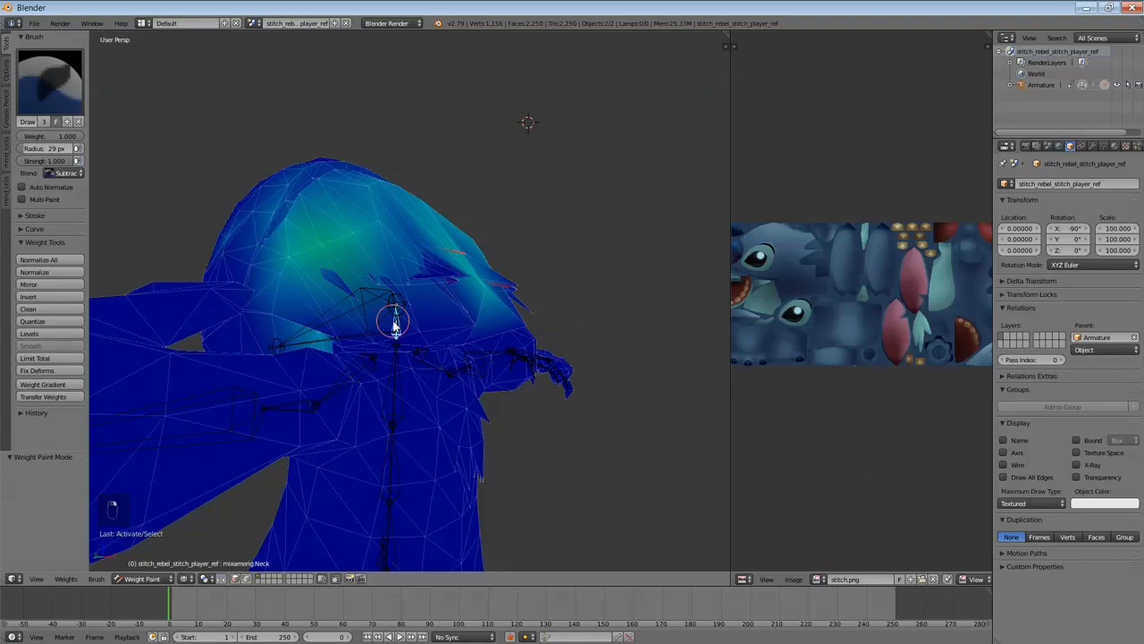
# Step: Select the Head bone's weights on the Stitch mesh and set the brush's blend mode to Add
pyautogui.moveTo(318, 336)
pyautogui.mouseDown(button='middle')
pyautogui.moveTo(402, 358)
pyautogui.moveTo(299, 294)
pyautogui.moveTo(322, 302)
pyautogui.moveTo(345, 390)
pyautogui.moveTo(296, 388)
pyautogui.moveTo(333, 358)
pyautogui.mouseUp(button='middle')
pyautogui.rightClick(298, 286)
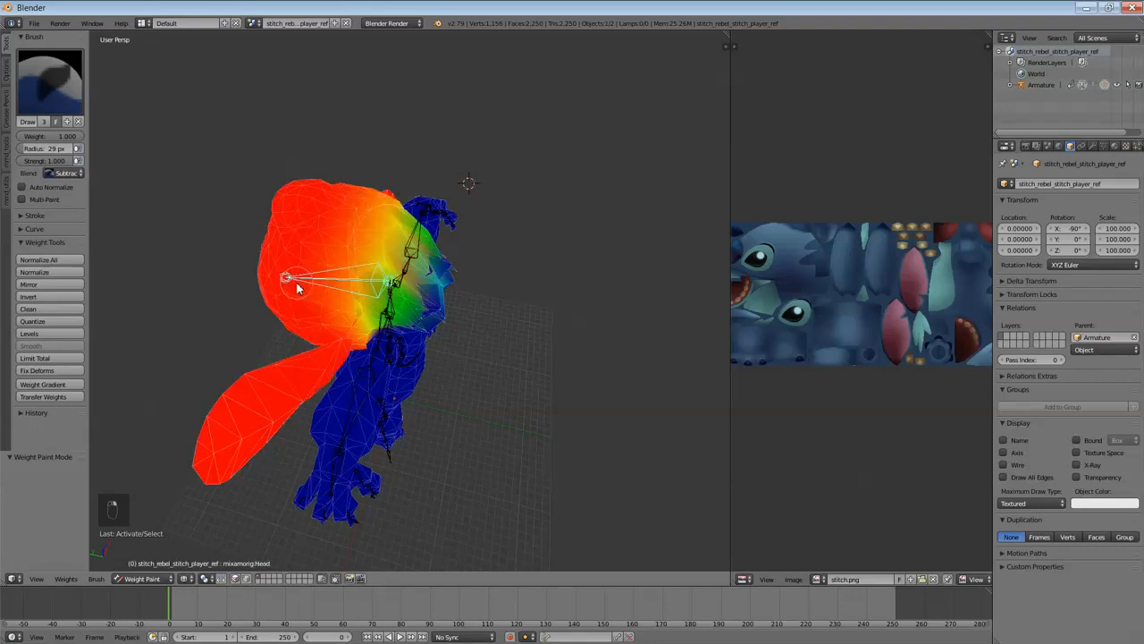
pyautogui.scroll(3, 344, 301)
pyautogui.moveTo(388, 310)
pyautogui.mouseDown(button='middle')
pyautogui.moveTo(389, 278)
pyautogui.moveTo(463, 322)
pyautogui.moveTo(392, 401)
pyautogui.mouseUp(button='middle')
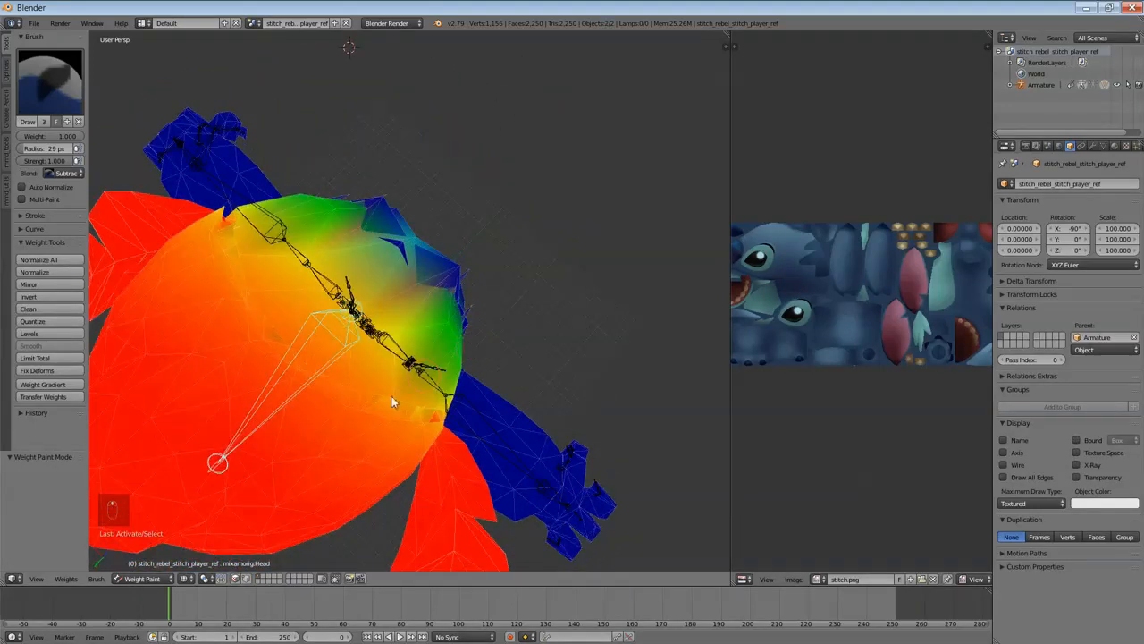
pyautogui.click(333, 580)
pyautogui.scroll(2, 497, 309)
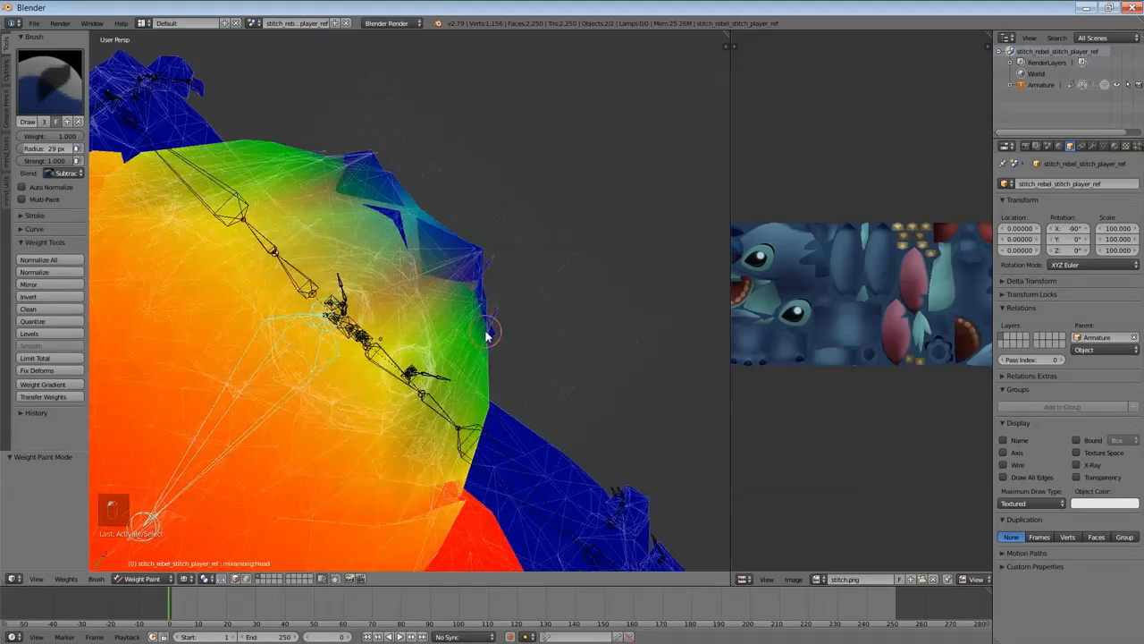
pyautogui.click(65, 174)
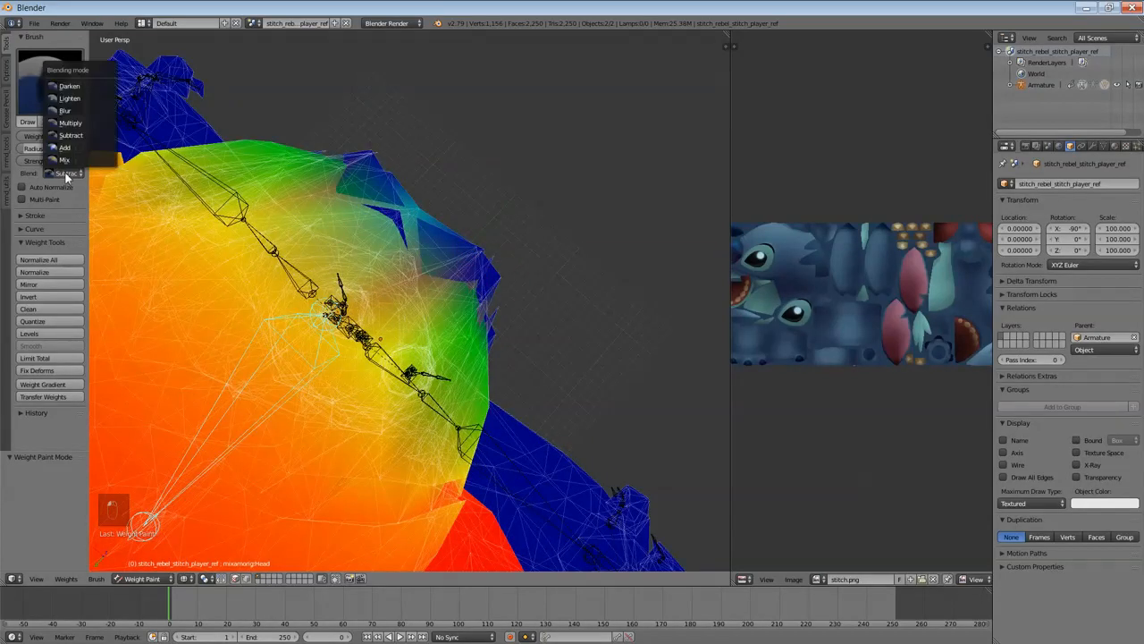
pyautogui.click(64, 148)
# Step: Paint Head bone weight across the back and lower part of the head, and undo the last stroke
pyautogui.moveTo(498, 295)
pyautogui.mouseDown(button='middle')
pyautogui.moveTo(491, 280)
pyautogui.moveTo(463, 317)
pyautogui.moveTo(423, 324)
pyautogui.moveTo(340, 115)
pyautogui.moveTo(322, 239)
pyautogui.moveTo(447, 170)
pyautogui.mouseUp(button='middle')
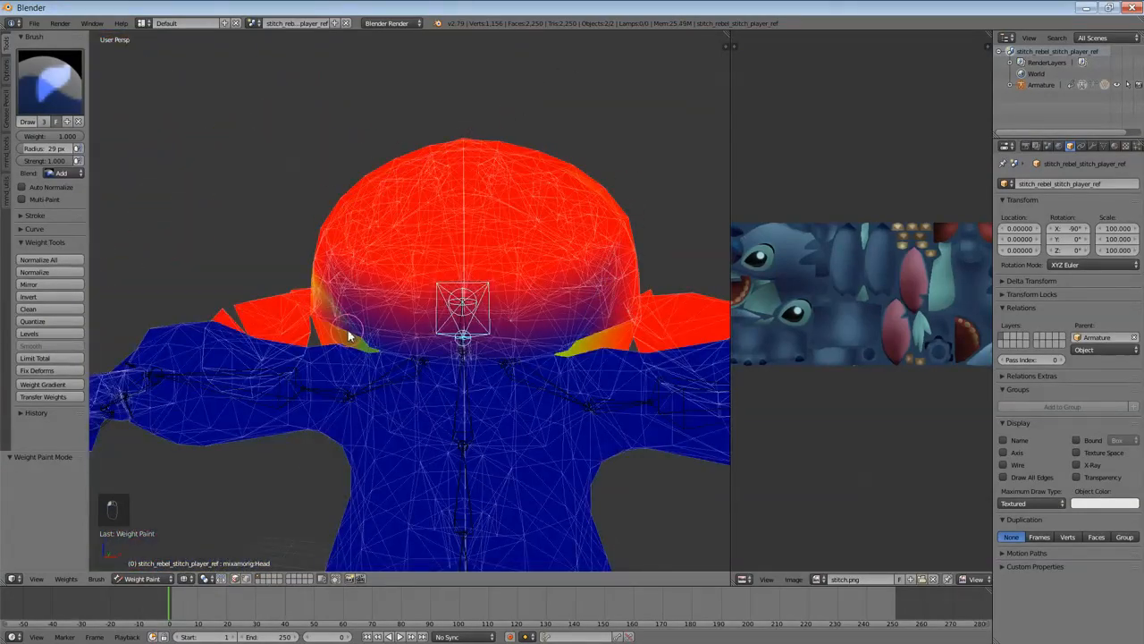
pyautogui.moveTo(463, 347)
pyautogui.mouseDown(button='middle')
pyautogui.moveTo(511, 327)
pyautogui.moveTo(475, 325)
pyautogui.moveTo(424, 273)
pyautogui.mouseUp(button='middle')
pyautogui.hotkey('ctrl', 'z')
pyautogui.moveTo(393, 255); pyautogui.dragTo(439, 408, button='middle')
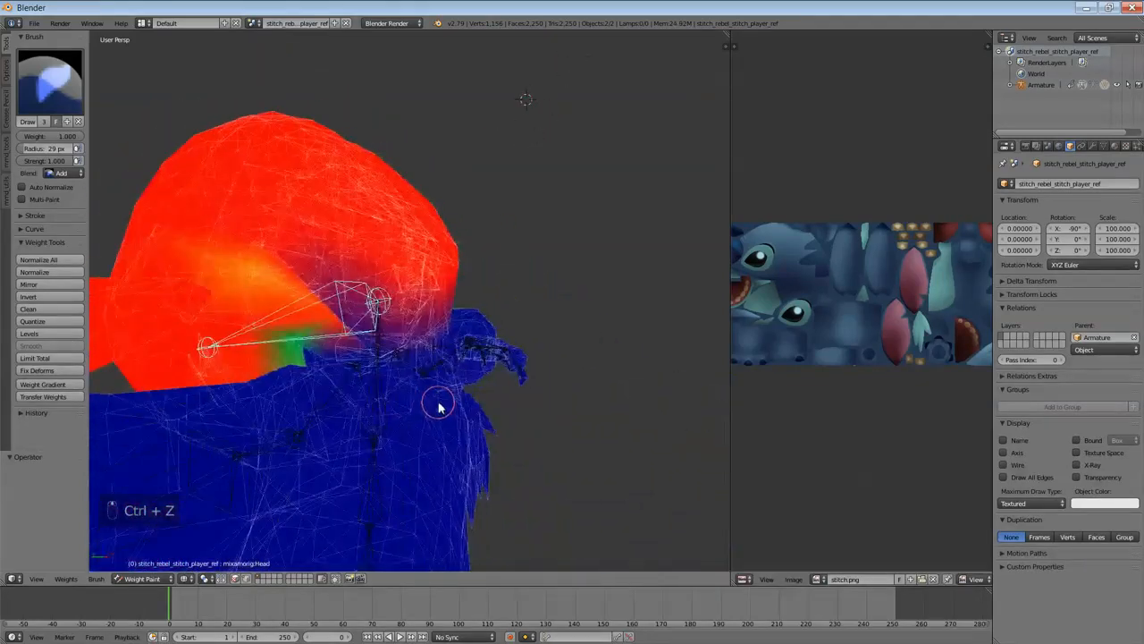
# Step: Set the viewport shading to Texture and add Head bone weight on the underside of the head
pyautogui.click(184, 578)
pyautogui.click(210, 540)
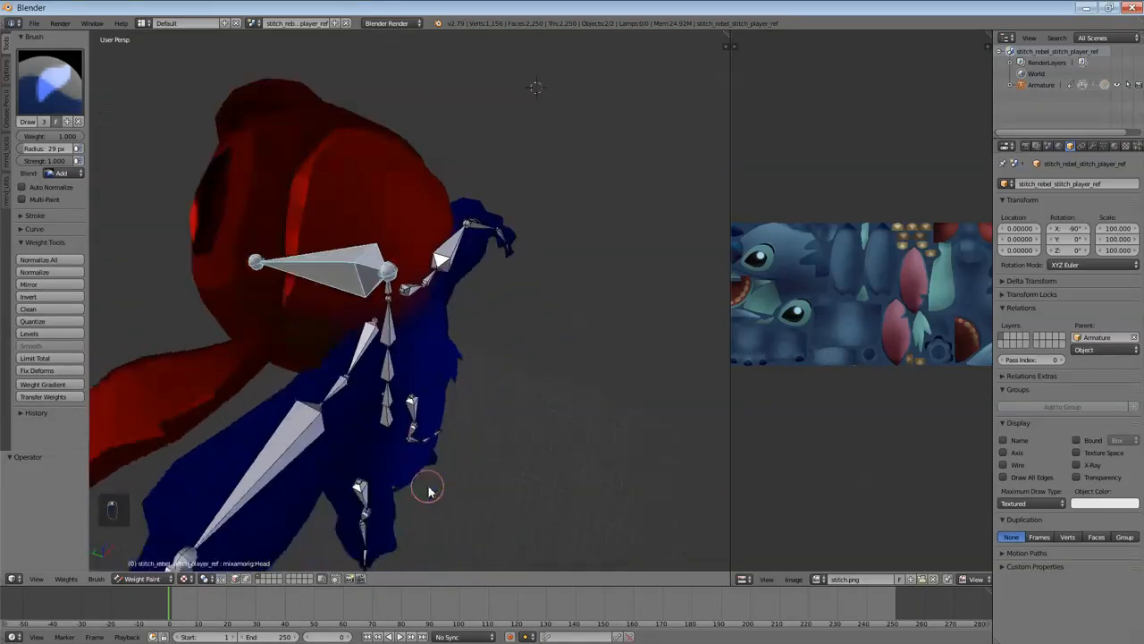
pyautogui.moveTo(429, 490); pyautogui.dragTo(300, 413, button='middle')
pyautogui.scroll(5, 464, 389)
pyautogui.moveTo(539, 377); pyautogui.dragTo(535, 345, button='middle')
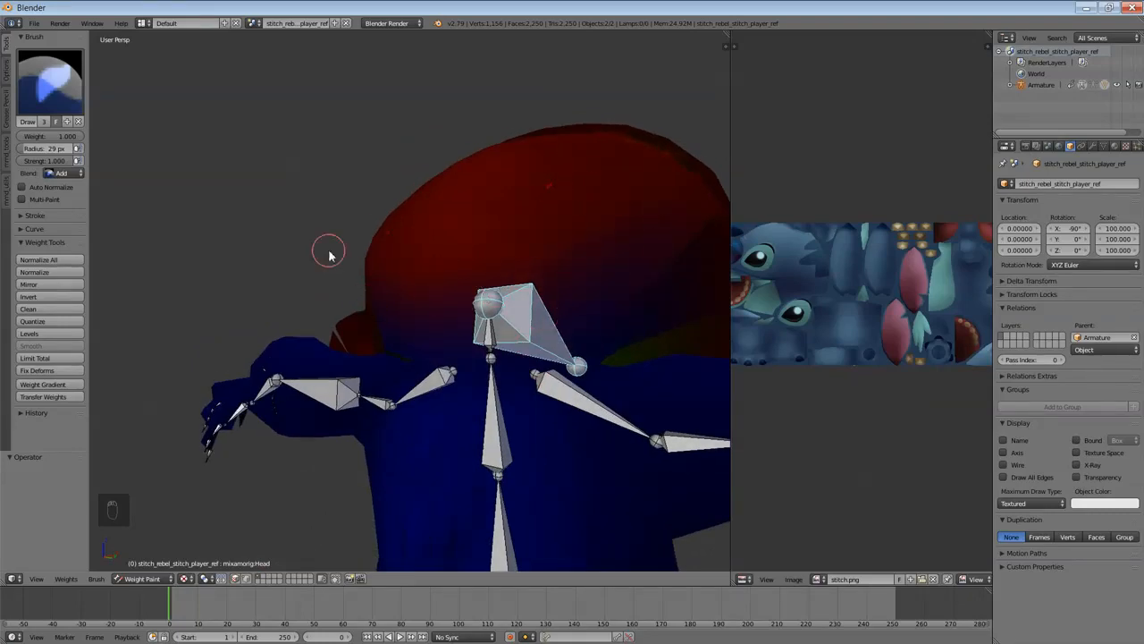
pyautogui.moveTo(513, 203); pyautogui.dragTo(477, 191)
# Step: Try rotating the Head bone 239° around the global X axis and test a rotation around the global Z axis
pyautogui.moveTo(477, 191)
pyautogui.mouseDown(button='middle')
pyautogui.moveTo(442, 240)
pyautogui.moveTo(461, 291)
pyautogui.mouseUp(button='middle')
pyautogui.press('r')
pyautogui.press('x')
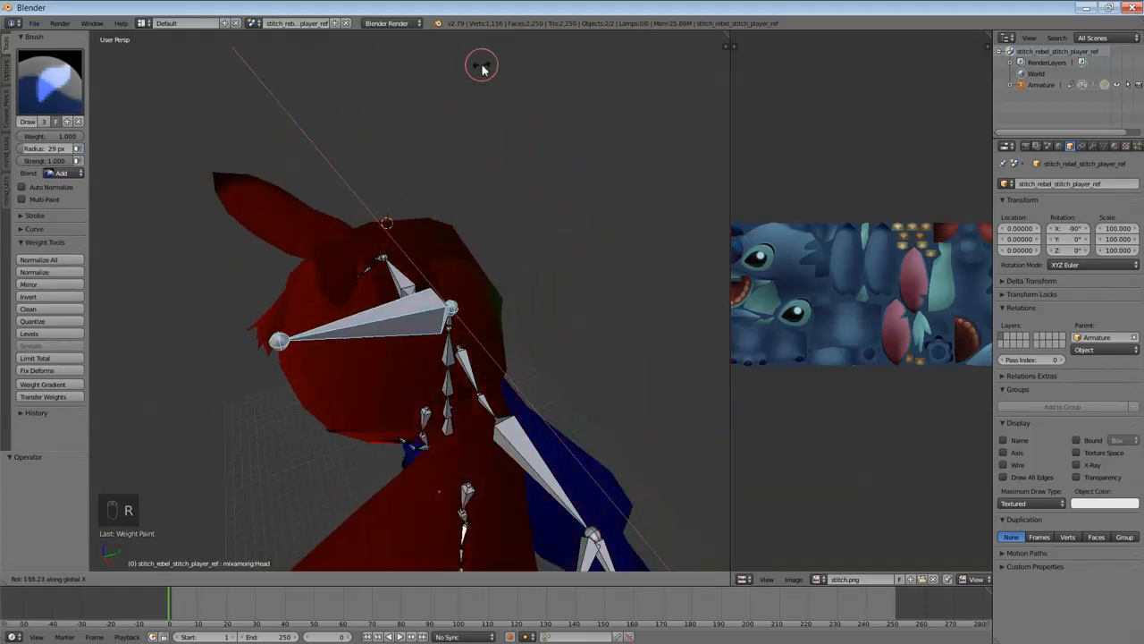
pyautogui.click(538, 242)
pyautogui.moveTo(538, 242); pyautogui.dragTo(614, 342, button='middle')
pyautogui.press('r')
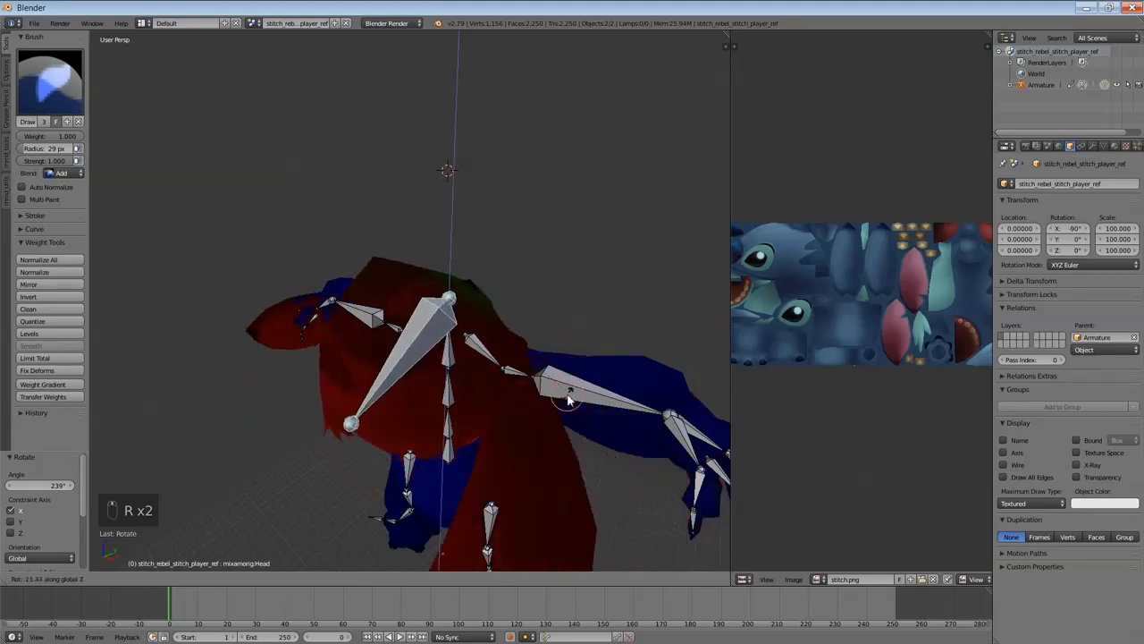
pyautogui.click(147, 439)
# Step: Leave weight painting, return the mesh to Object Mode and select the armature's Head bone
pyautogui.moveTo(146, 436); pyautogui.dragTo(285, 418, button='middle')
pyautogui.press('Tab')
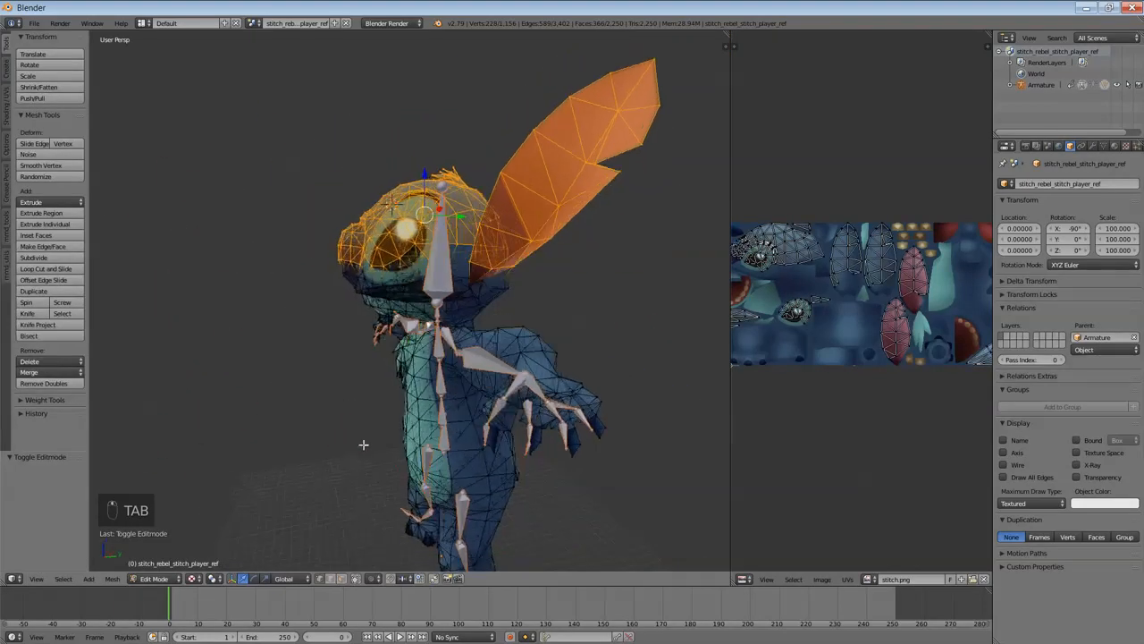
pyautogui.click(159, 579)
pyautogui.click(159, 566)
pyautogui.moveTo(397, 441); pyautogui.dragTo(445, 444, button='middle')
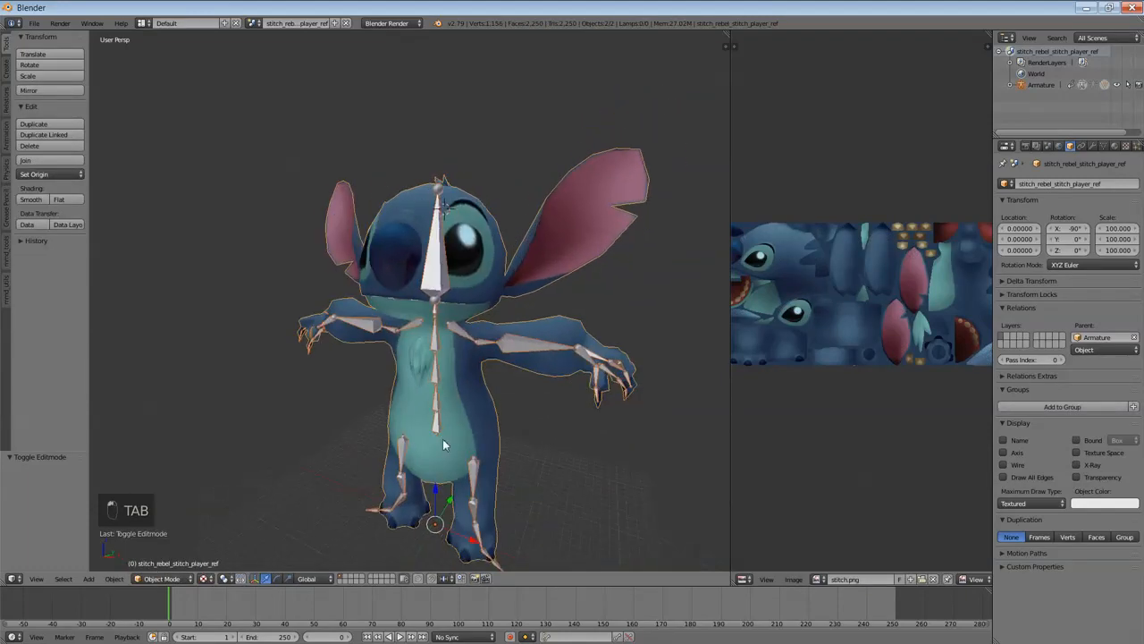
pyautogui.press('r')
pyautogui.rightClick(516, 389)
pyautogui.rightClick(438, 261)
# Step: Try rotating the Head bone around the global X axis in Pose Mode, and cancel the rotation
pyautogui.press('r')
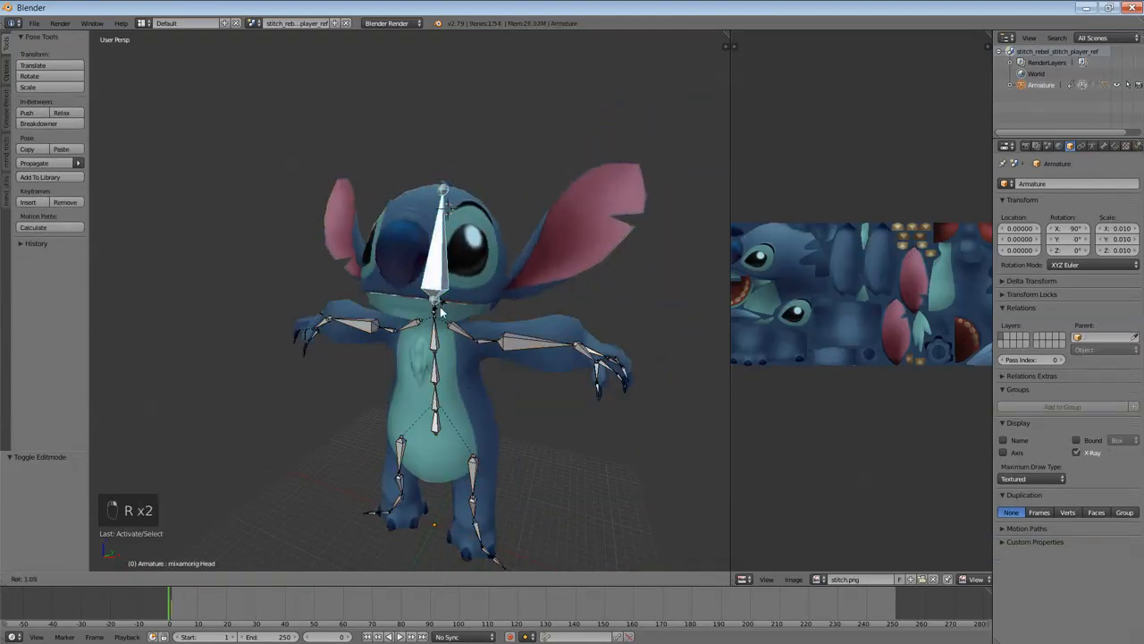
pyautogui.press('x')
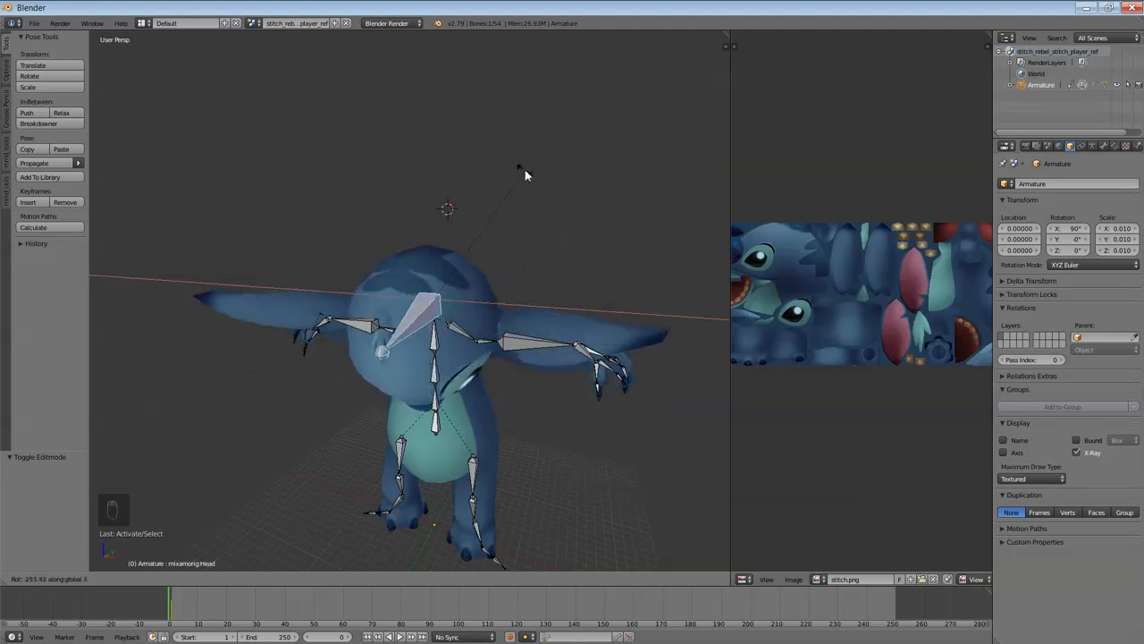
pyautogui.rightClick(537, 428)
# Step: Select all bones of the armature and clear their pose rotation
pyautogui.moveTo(496, 379); pyautogui.dragTo(515, 357, button='middle')
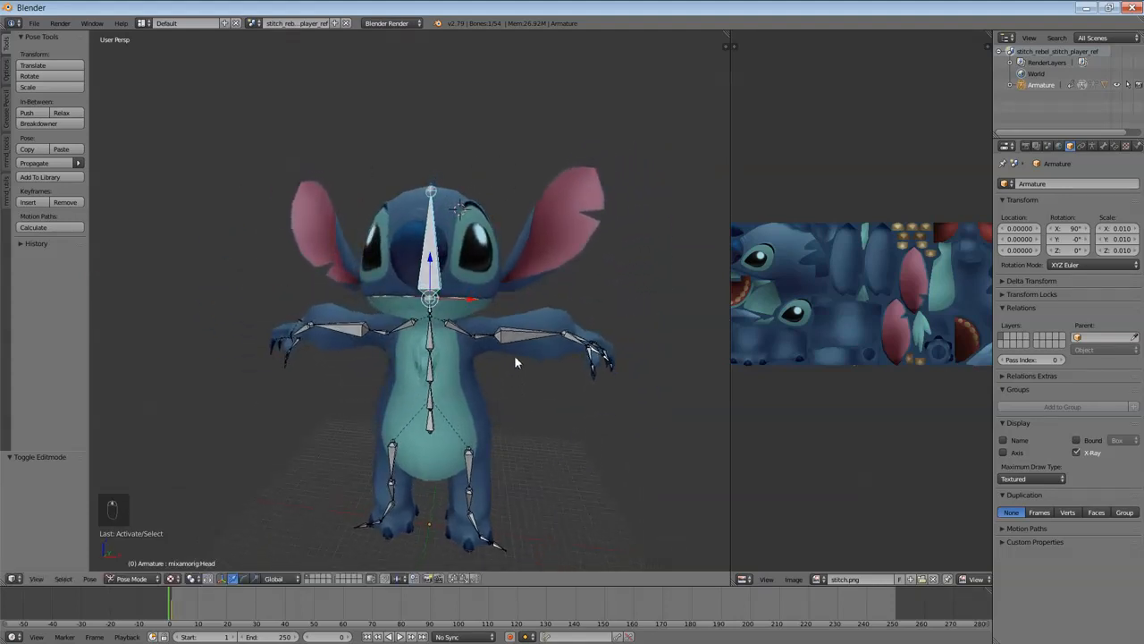
pyautogui.press('a')
pyautogui.press('a')
pyautogui.press('a')
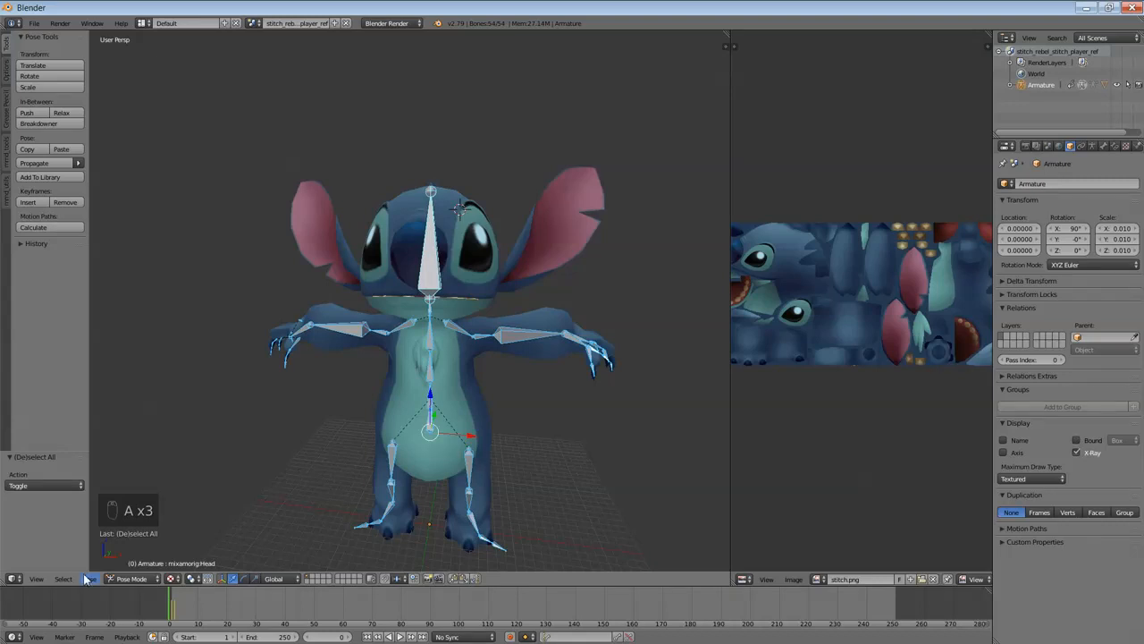
pyautogui.click(87, 579)
pyautogui.moveTo(113, 518)
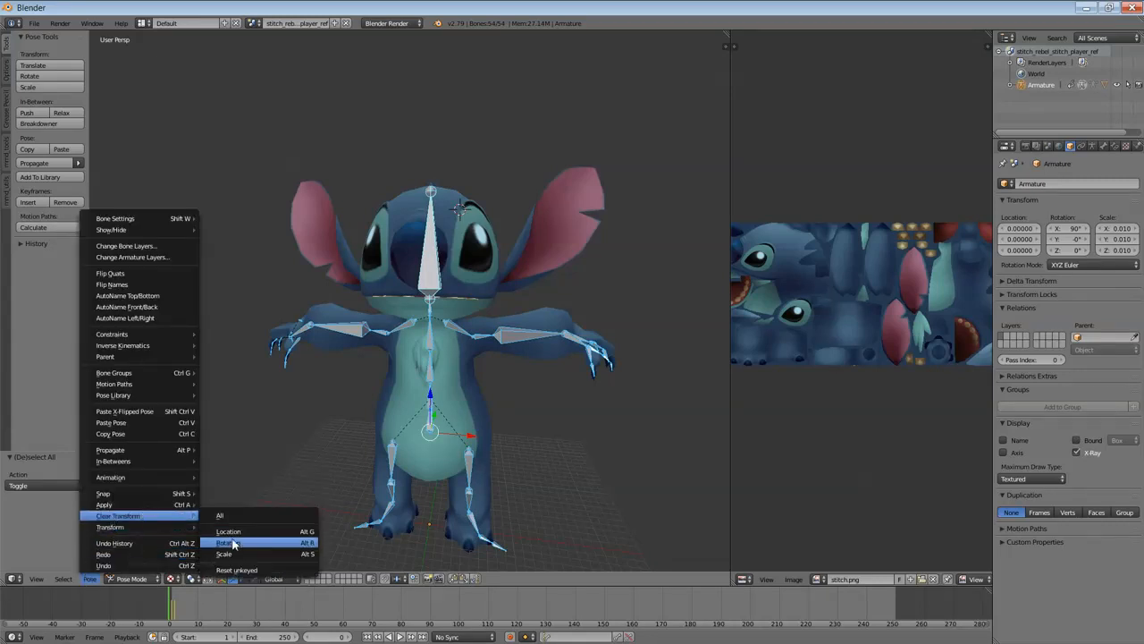
pyautogui.click(230, 543)
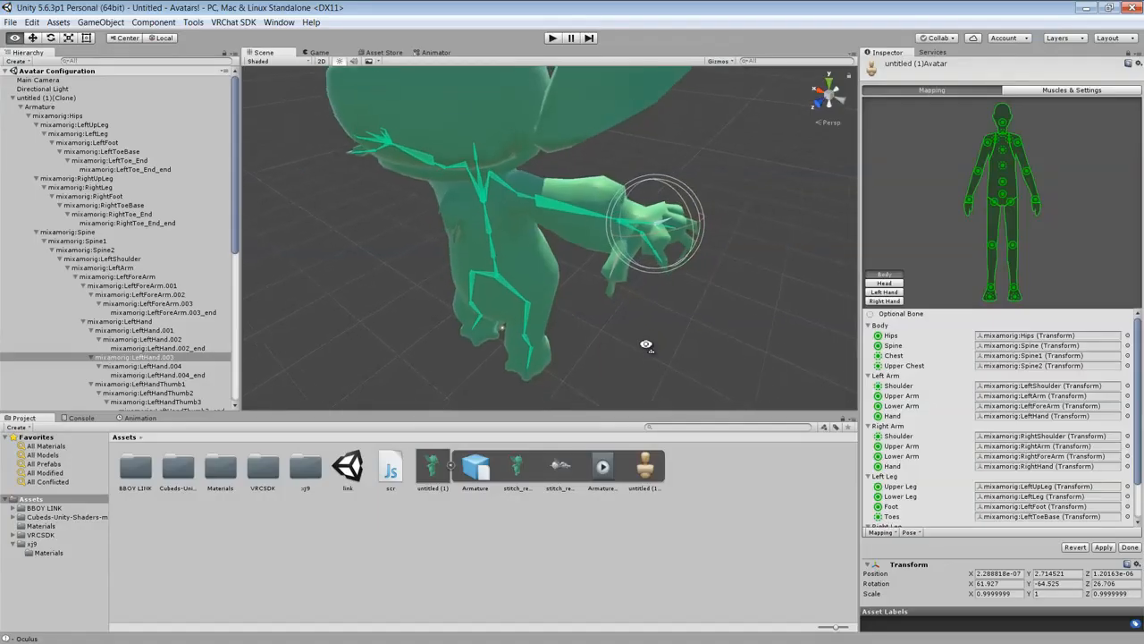
# Step: In Unity's avatar configuration, test-rotate the mixamorig:LeftHand.004 finger bone and undo the rotation
pyautogui.keyDown('alt'); pyautogui.moveTo(649, 339); pyautogui.dragTo(679, 310); pyautogui.keyUp('alt')
pyautogui.press('w')
pyautogui.moveTo(680, 310); pyautogui.dragTo(627, 416, button='right')
pyautogui.press('d')
pyautogui.press('s')
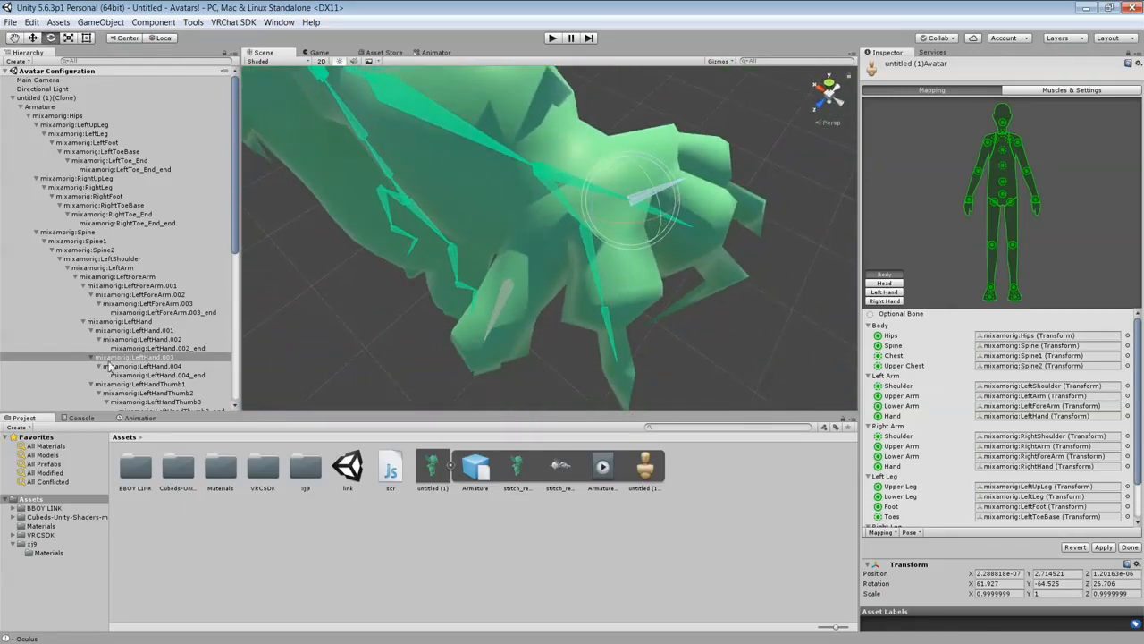
pyautogui.scroll(-3, 109, 366)
pyautogui.click(144, 299)
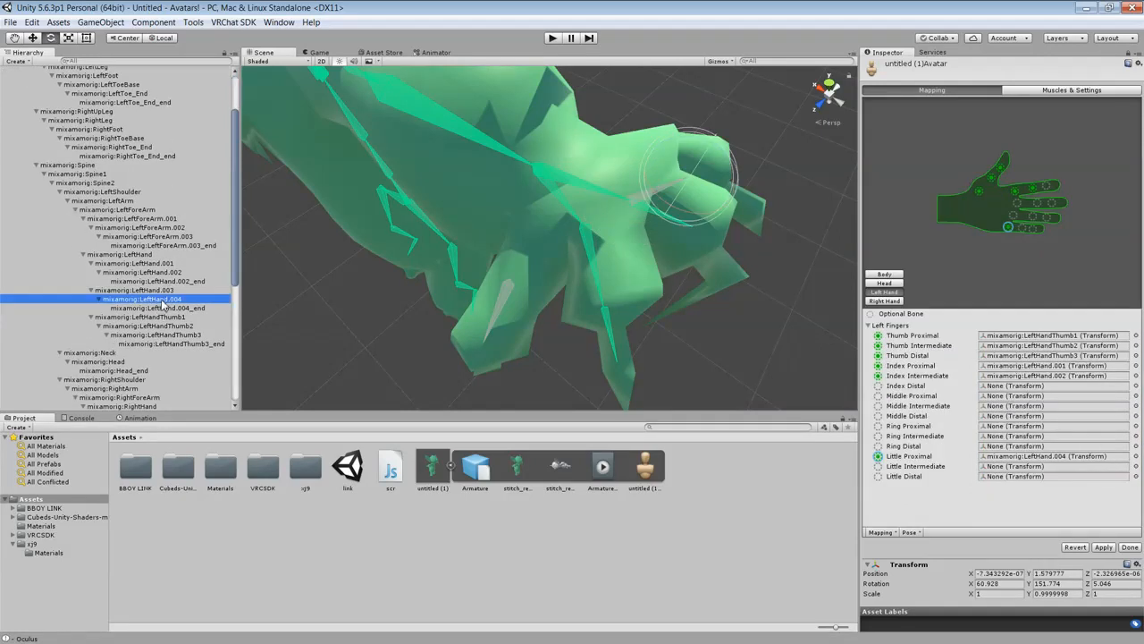
pyautogui.moveTo(470, 302); pyautogui.dragTo(466, 239, button='right')
pyautogui.moveTo(465, 238); pyautogui.dragTo(480, 292)
pyautogui.hotkey('ctrl', 'z')
# Step: Test-rotate the mixamorig:LeftForeArm.003 bone and undo the rotation
pyautogui.moveTo(331, 344); pyautogui.dragTo(347, 329, button='middle')
pyautogui.scroll(-4, 350, 334)
pyautogui.click(364, 280)
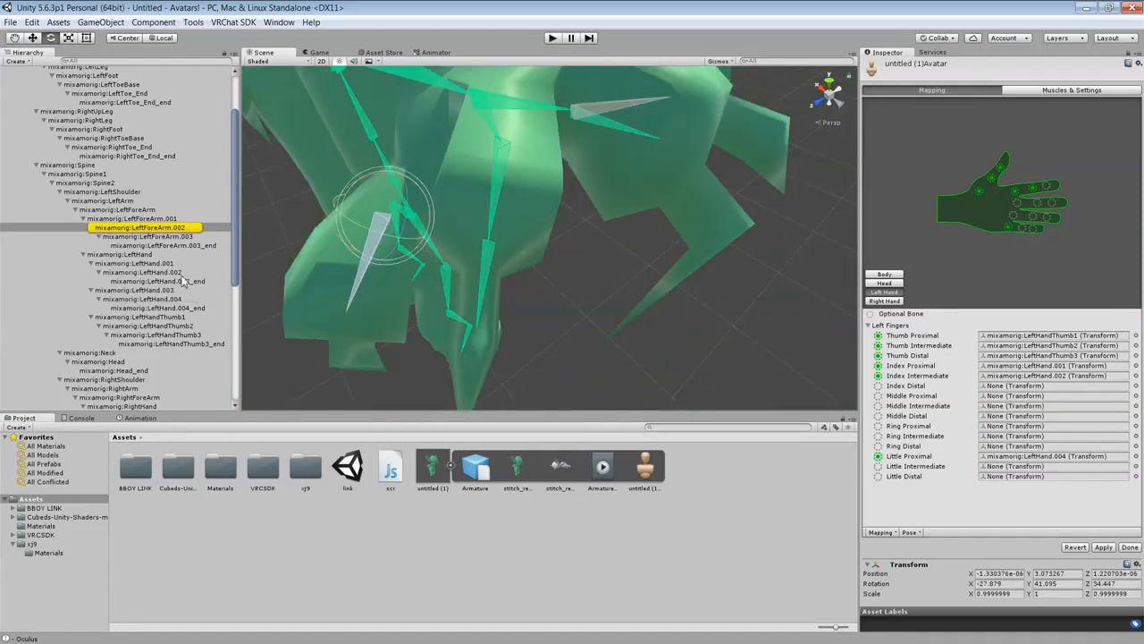
pyautogui.click(183, 237)
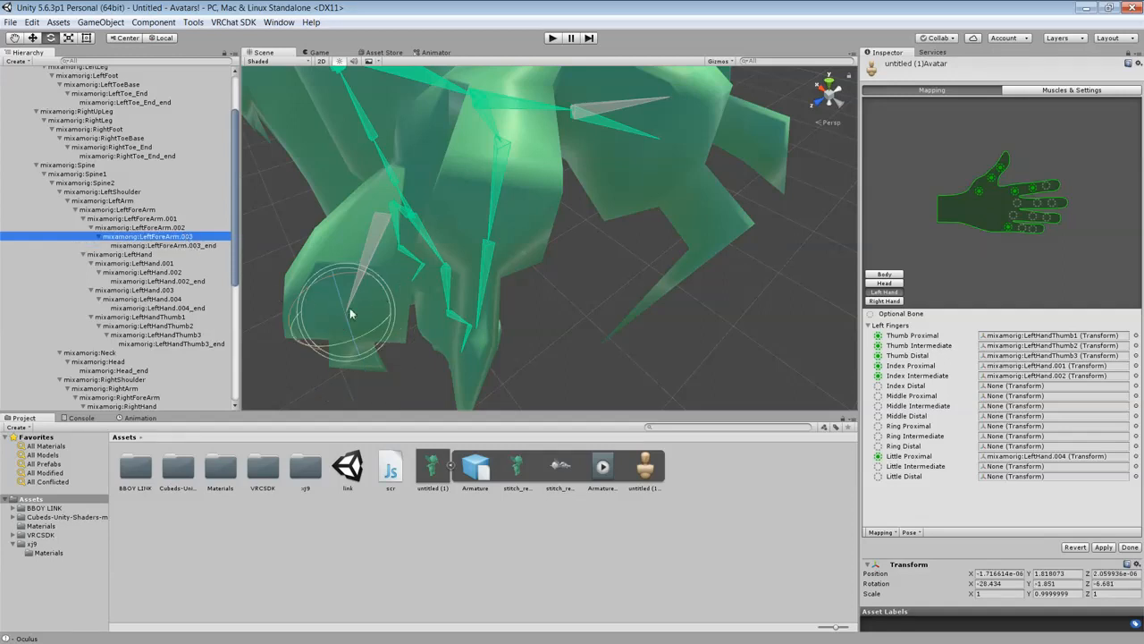
pyautogui.moveTo(291, 316); pyautogui.dragTo(305, 316)
pyautogui.hotkey('ctrl', 'z')
# Step: View the whole avatar and check its Head bone mapping, ending on the Body mapping
pyautogui.scroll(-5, 318, 322)
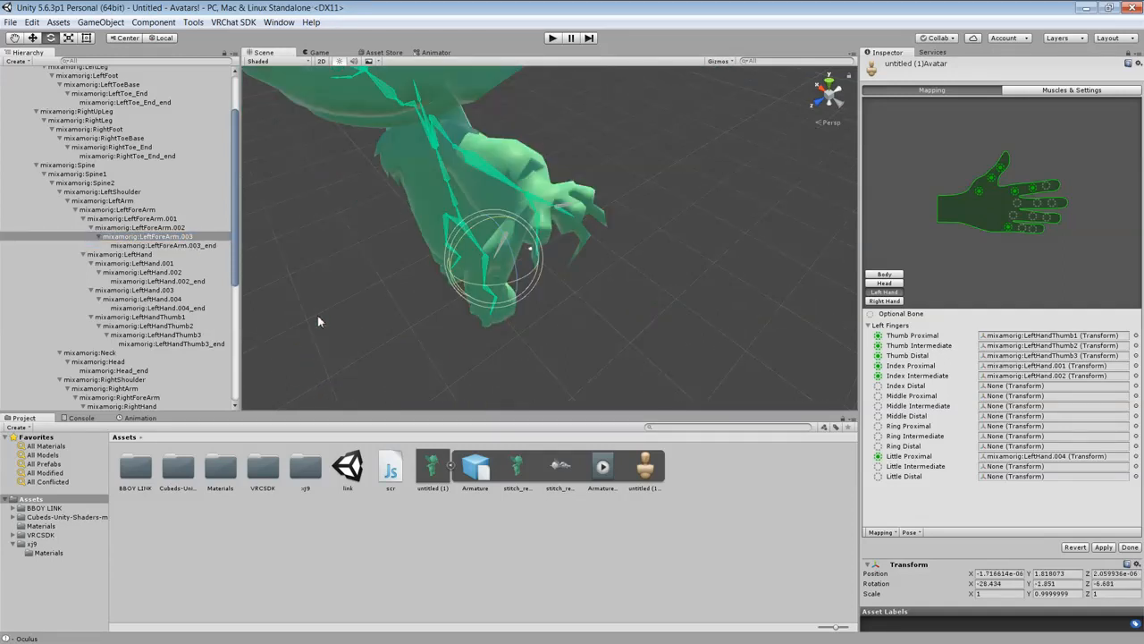
pyautogui.keyDown('alt'); pyautogui.moveTo(414, 323); pyautogui.dragTo(618, 319); pyautogui.keyUp('alt')
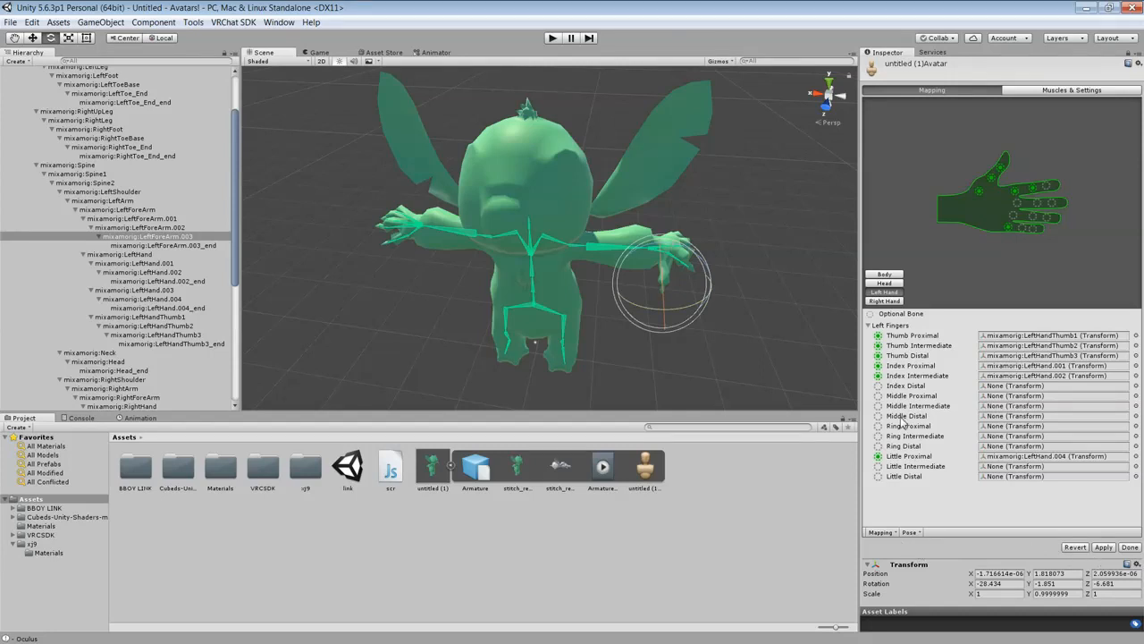
pyautogui.click(897, 284)
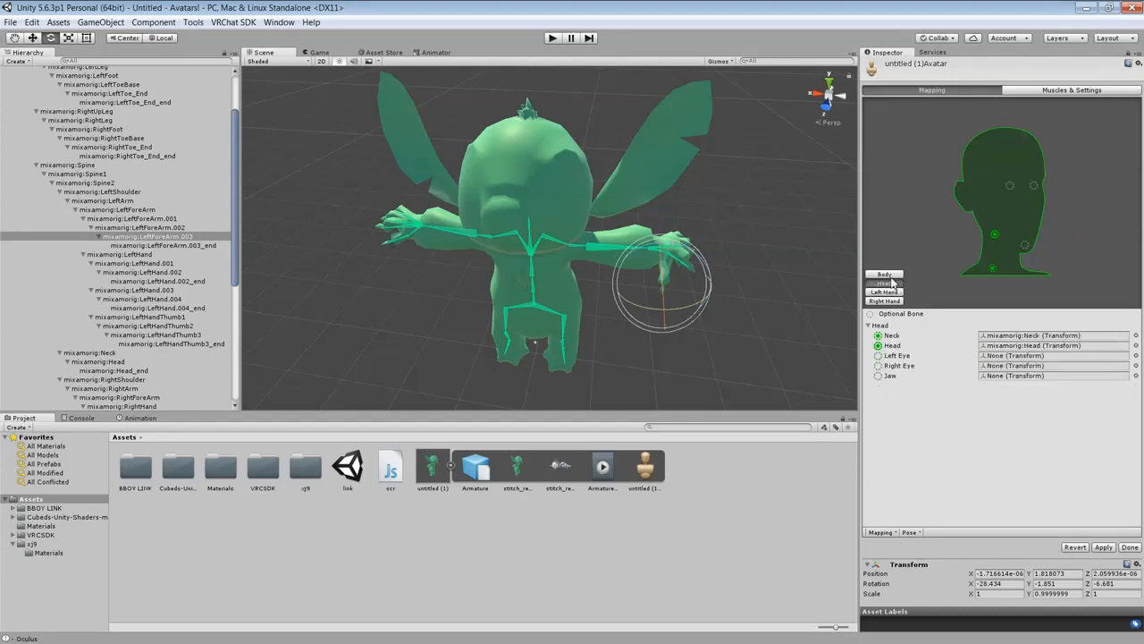
pyautogui.click(893, 275)
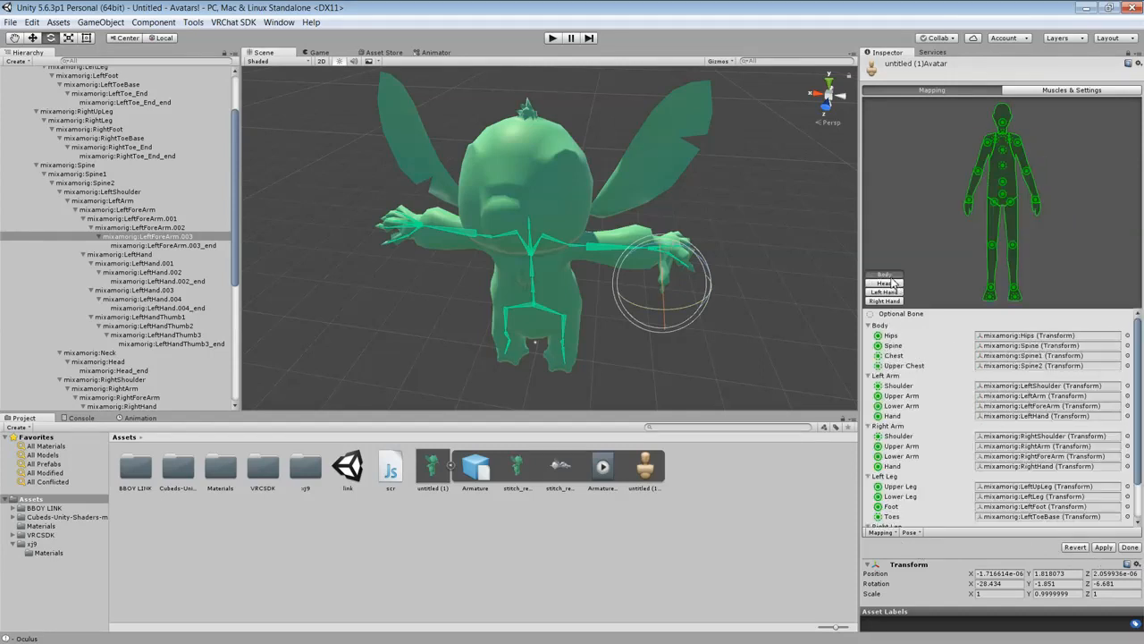
# Step: Assign mixamorig:Spine2 as the Upper Chest bone and repick the transform for the Chest bone
pyautogui.click(1127, 366)
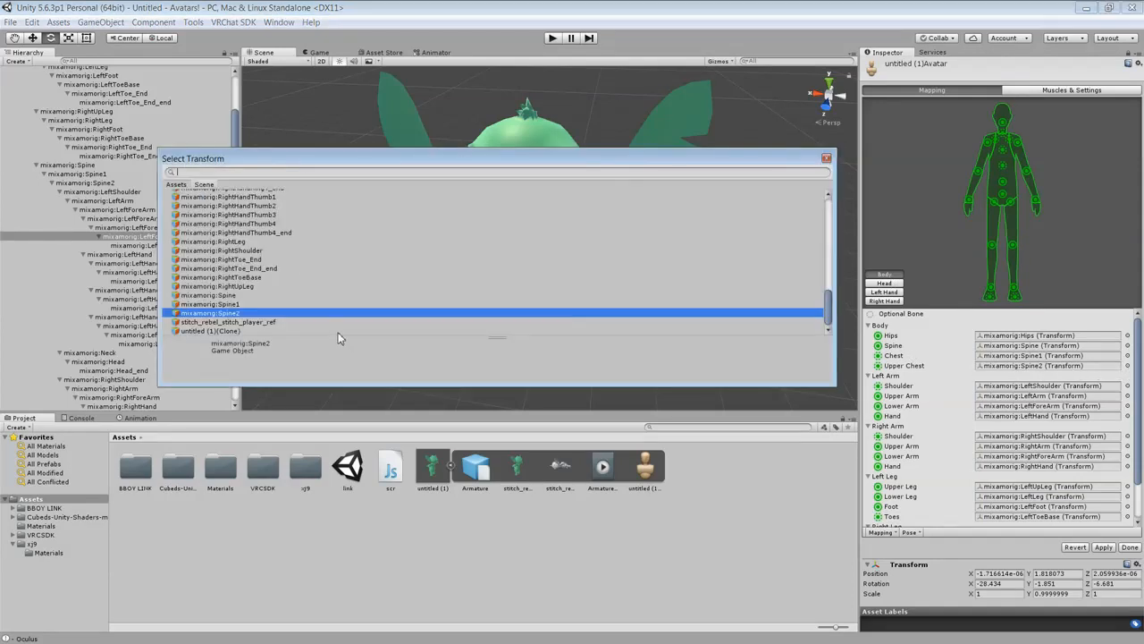
pyautogui.doubleClick(256, 313)
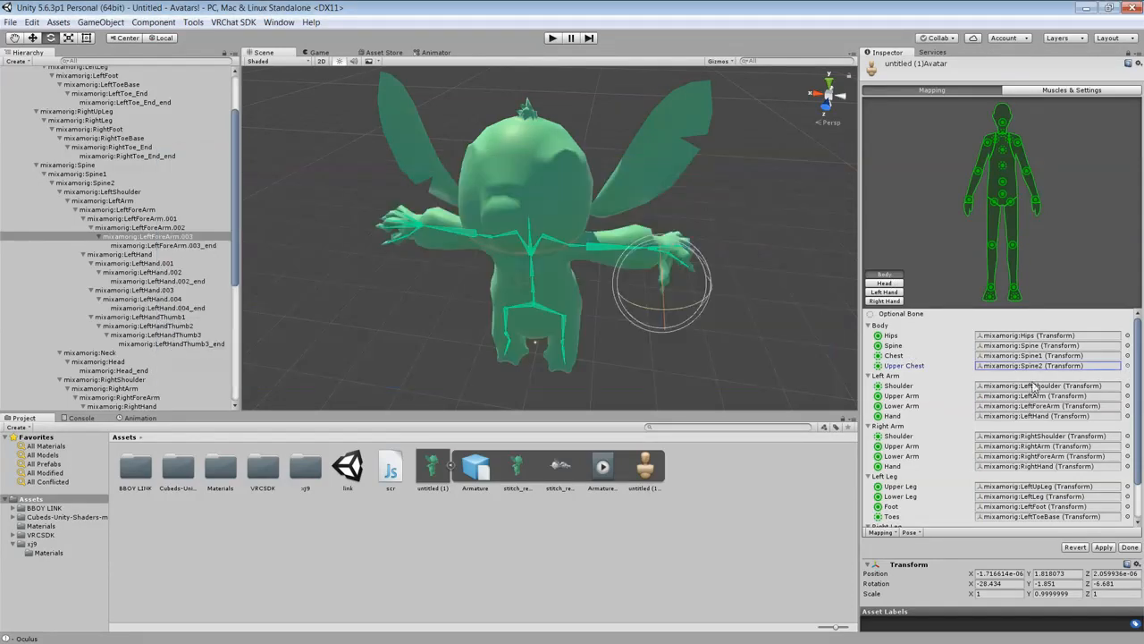
pyautogui.click(1125, 356)
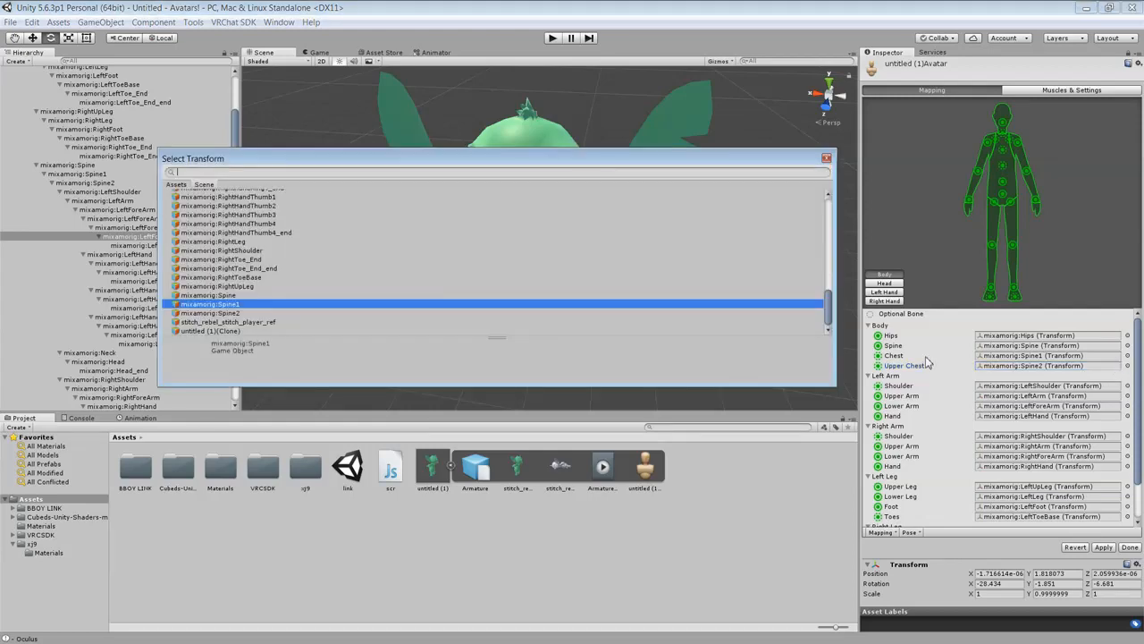
pyautogui.doubleClick(238, 312)
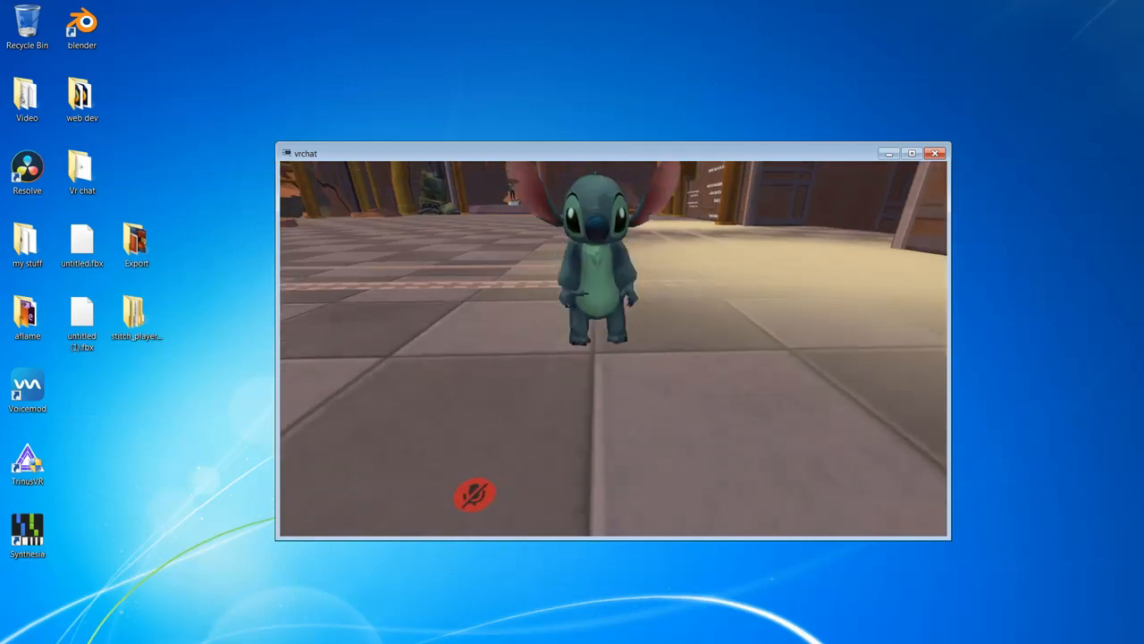
# Step: In VRChat, open the emote menu and play emotes, including Backflip, to test the Stitch avatar's movement
pyautogui.press('Escape')
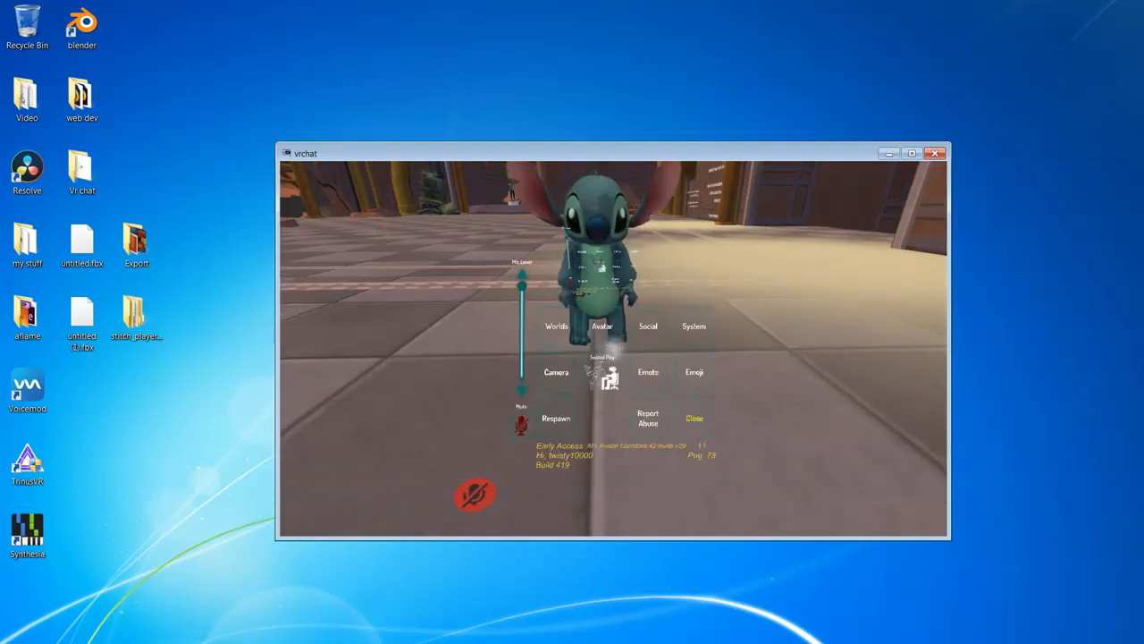
pyautogui.press('Escape')
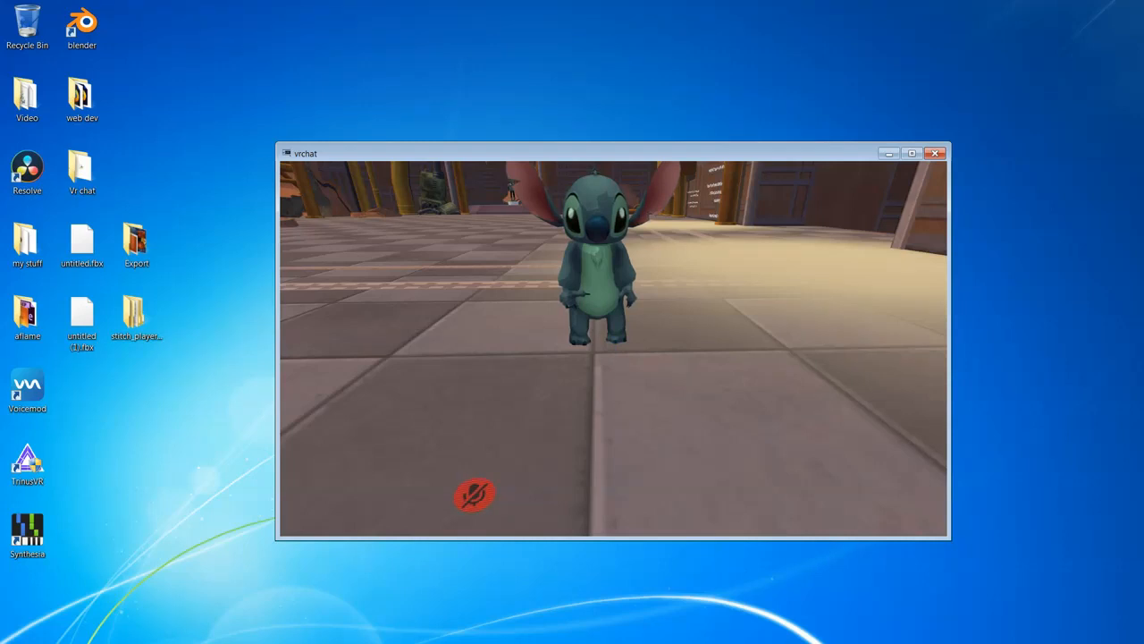
pyautogui.press('Escape')
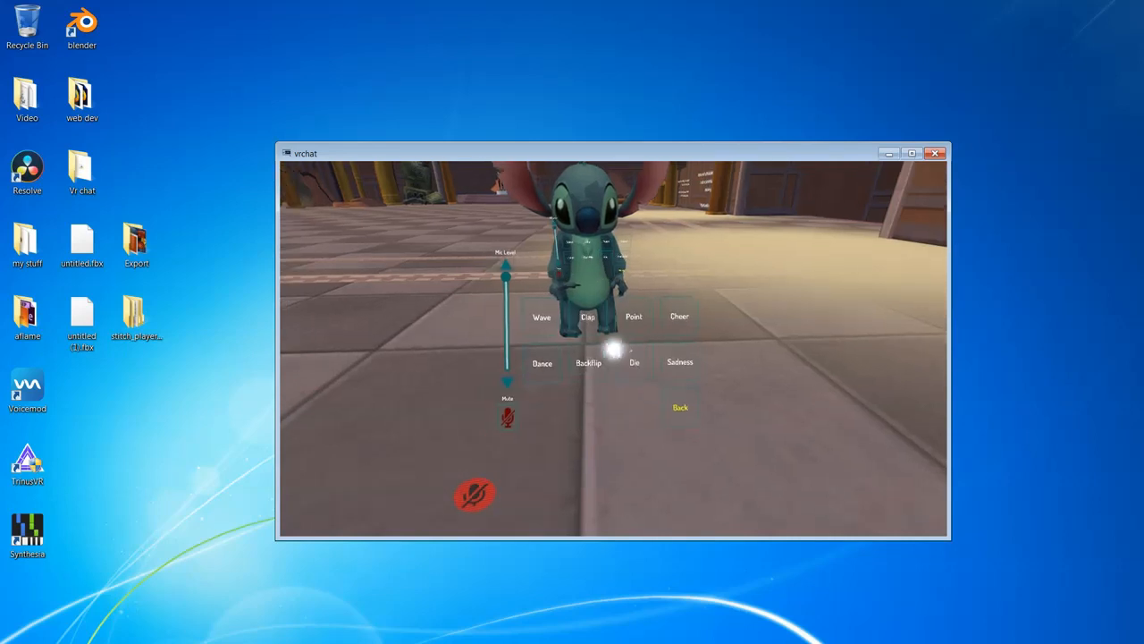
pyautogui.click(617, 356)
pyautogui.click(613, 349)
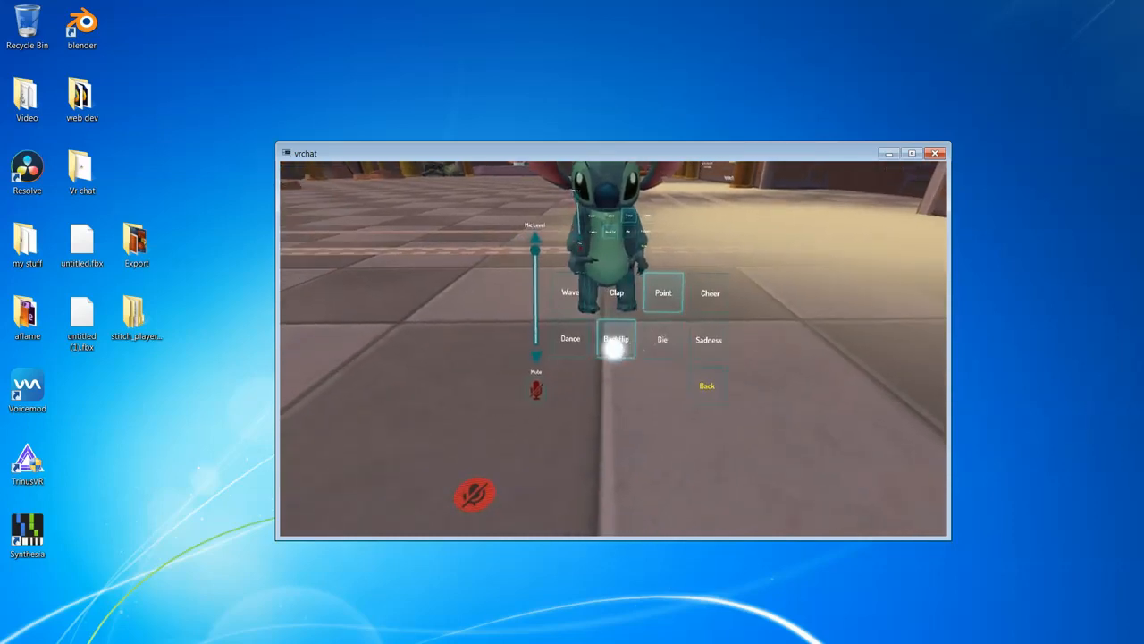
pyautogui.click(615, 351)
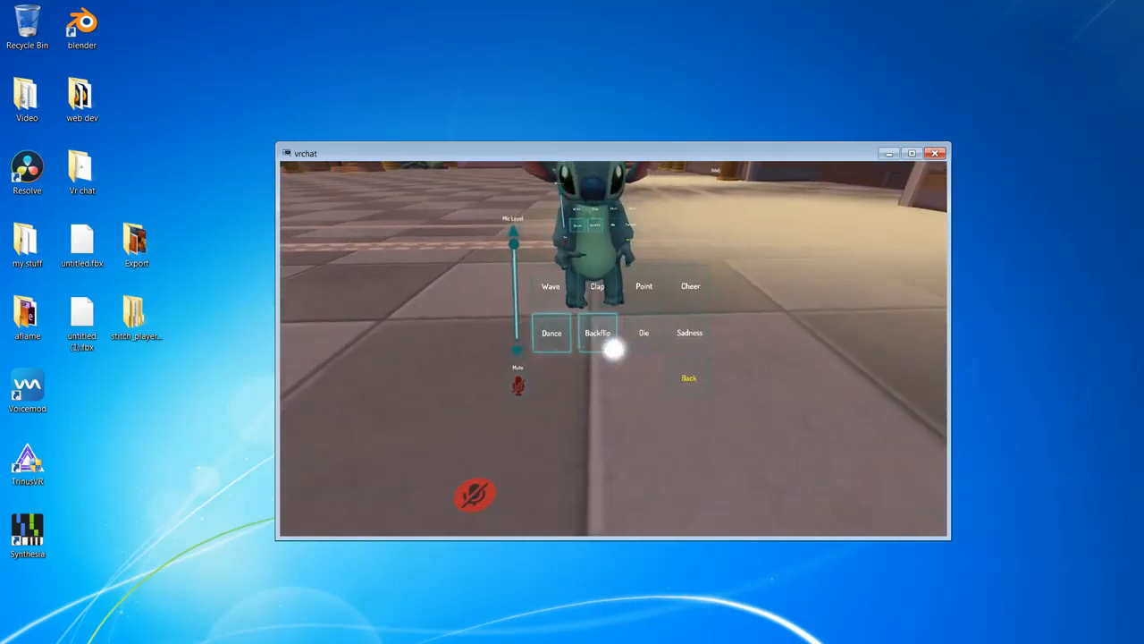
pyautogui.click(614, 350)
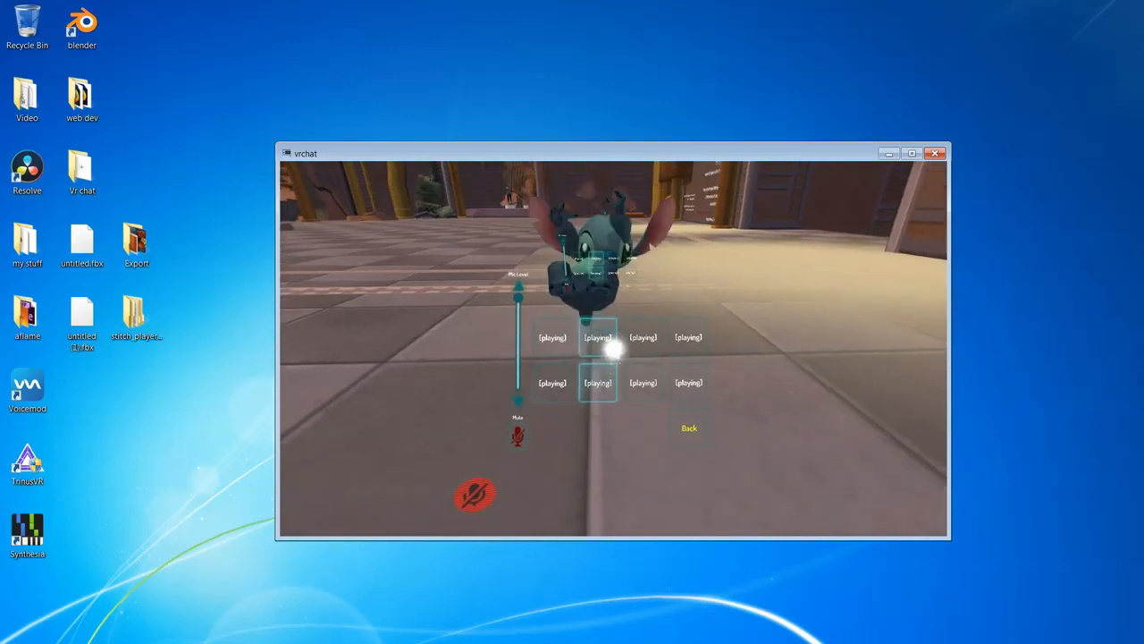
pyautogui.press('Escape')
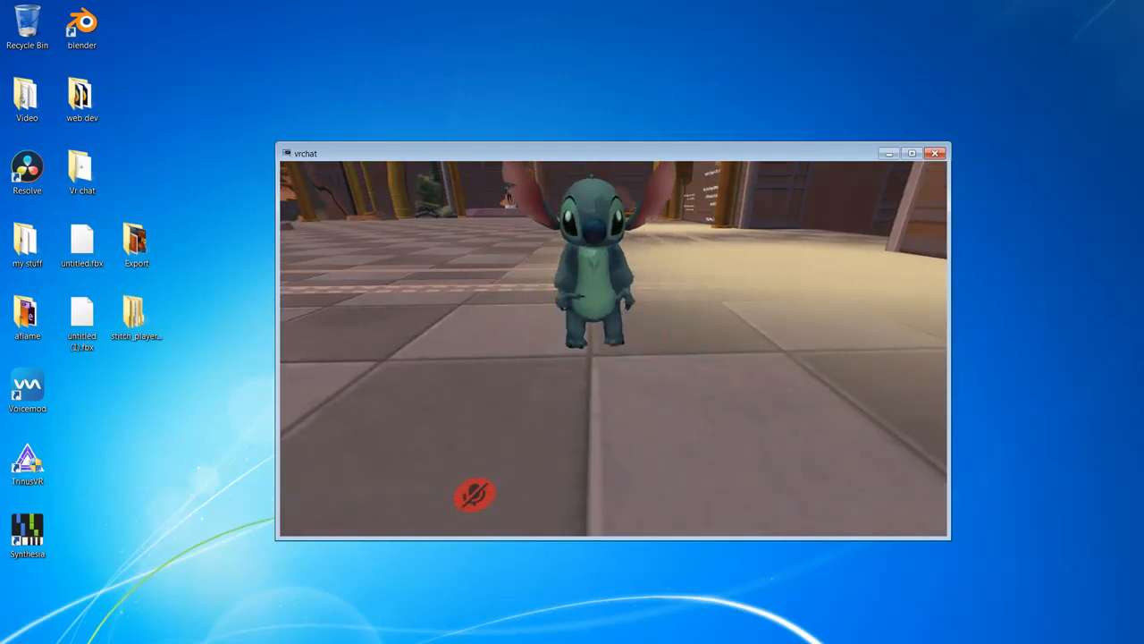
# Step: Walk the Stitch avatar up to the mirror and back away to inspect how it looks
pyautogui.press('w')
pyautogui.press('s')
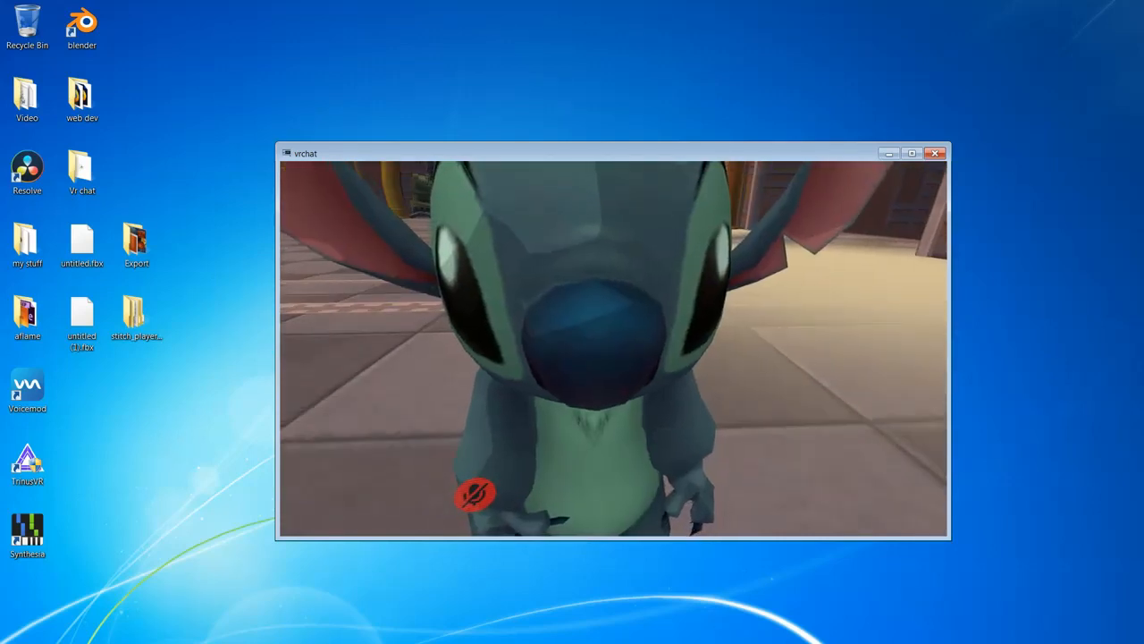
pyautogui.press('s')
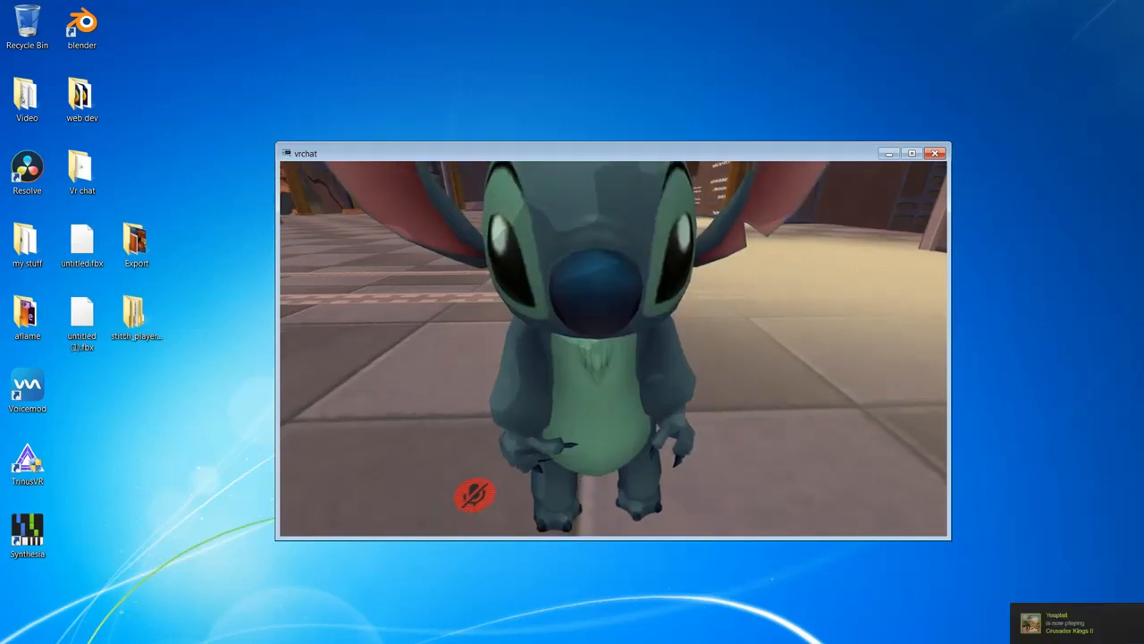
pyautogui.press('s')
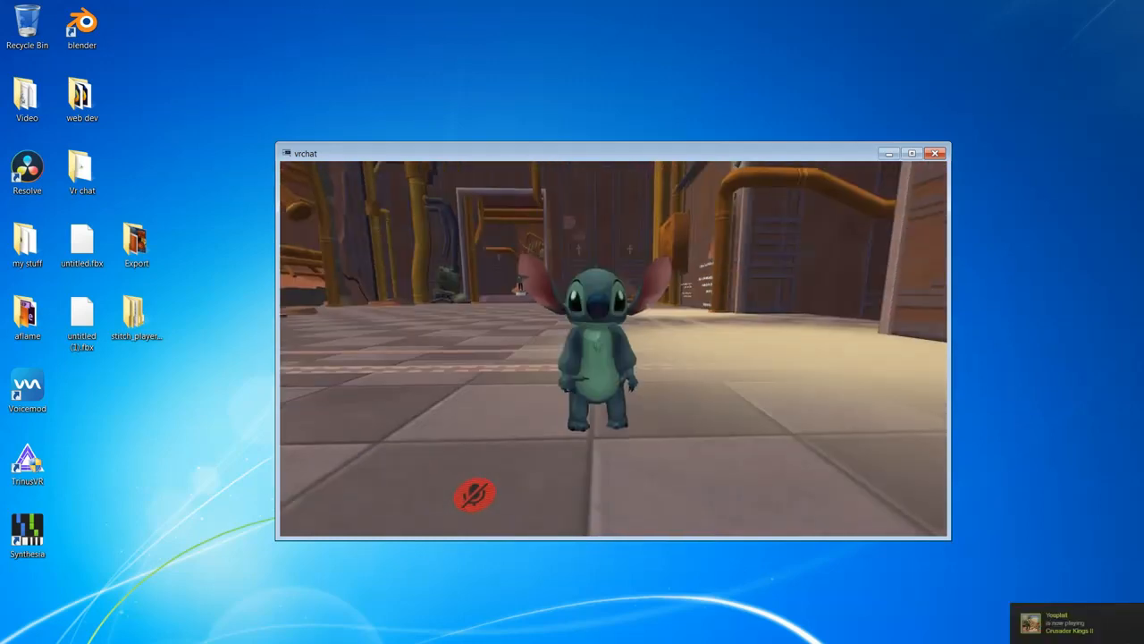